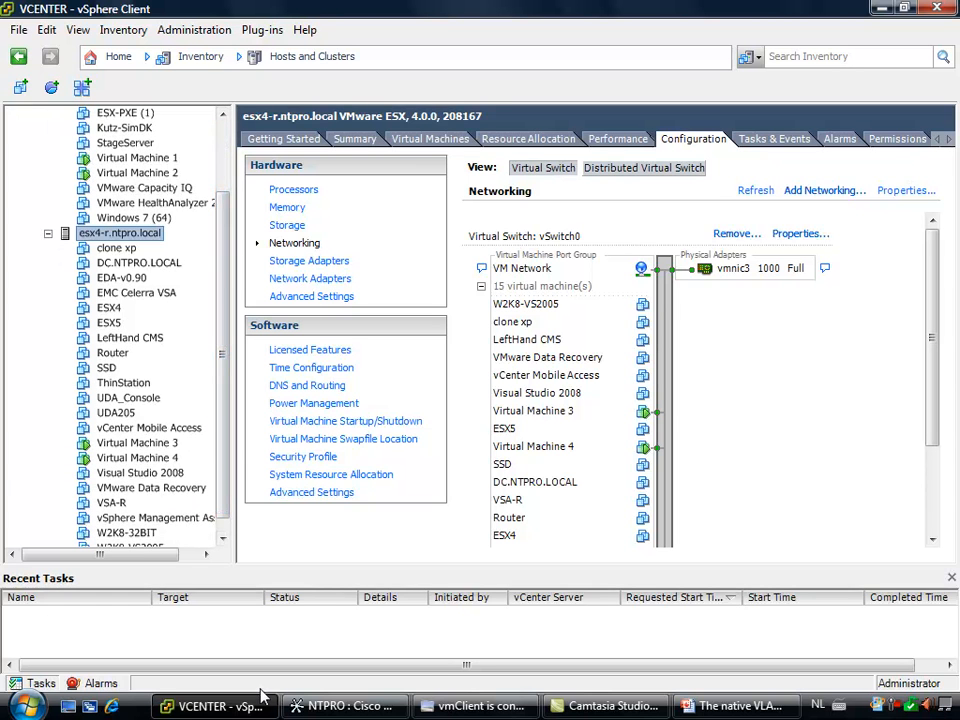
Review the switch topology in Cisco Network Assistant and the list of favorite virtual machines in vmClient
left_click(340, 706)
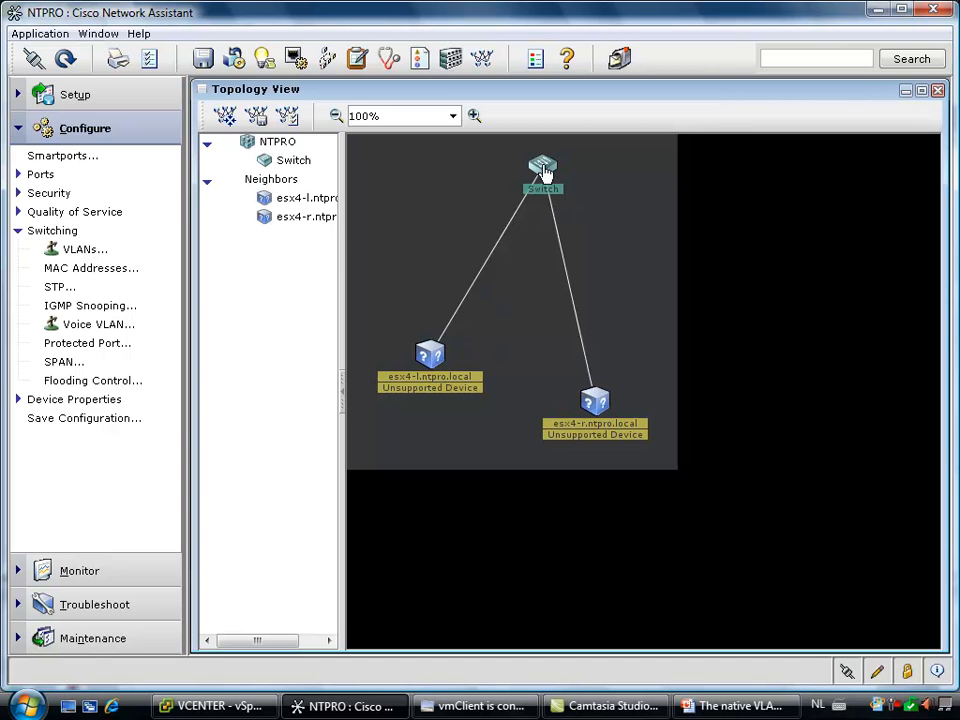
left_click(472, 706)
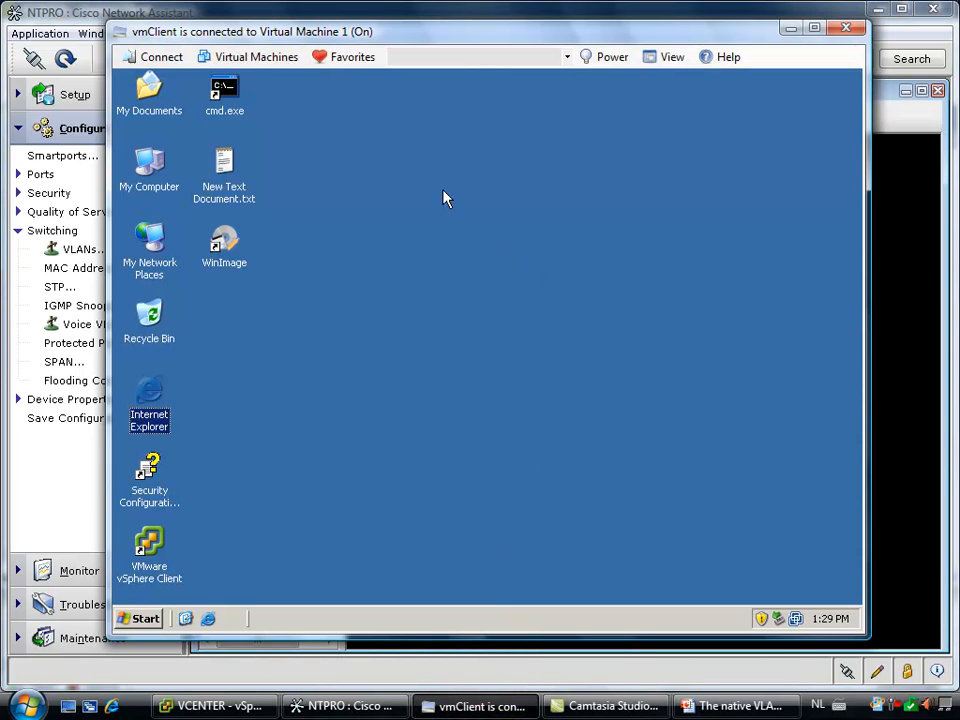
left_click(355, 57)
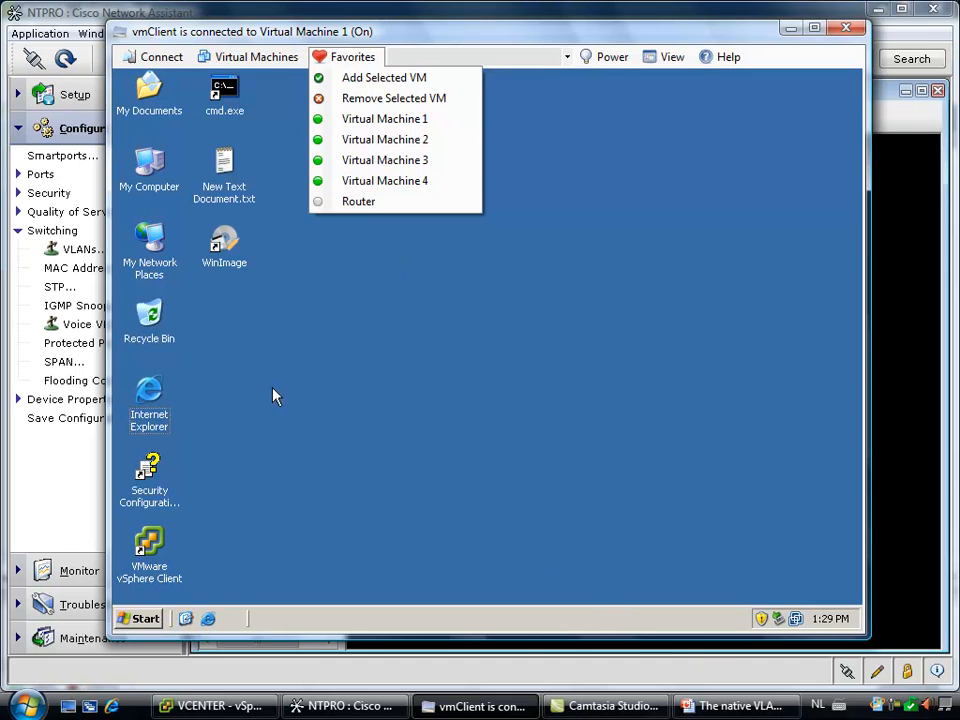
left_click(792, 28)
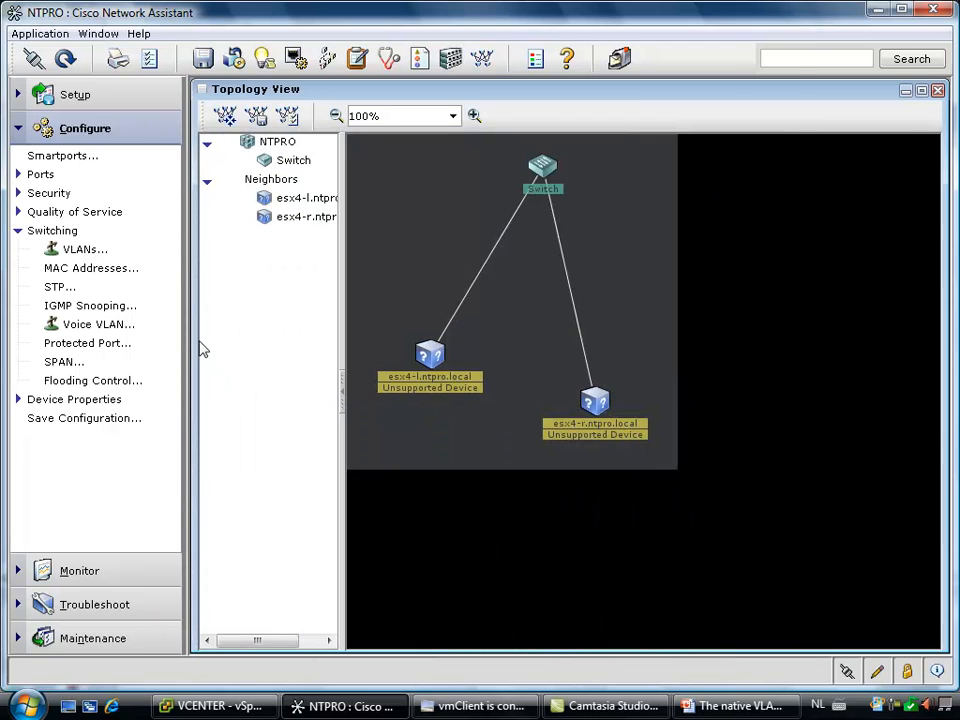
Switch to vSphere Client and start a new vNetwork Distributed Switch in the Biezenhaak datacenter with 1 dvUplink port
left_click(205, 707)
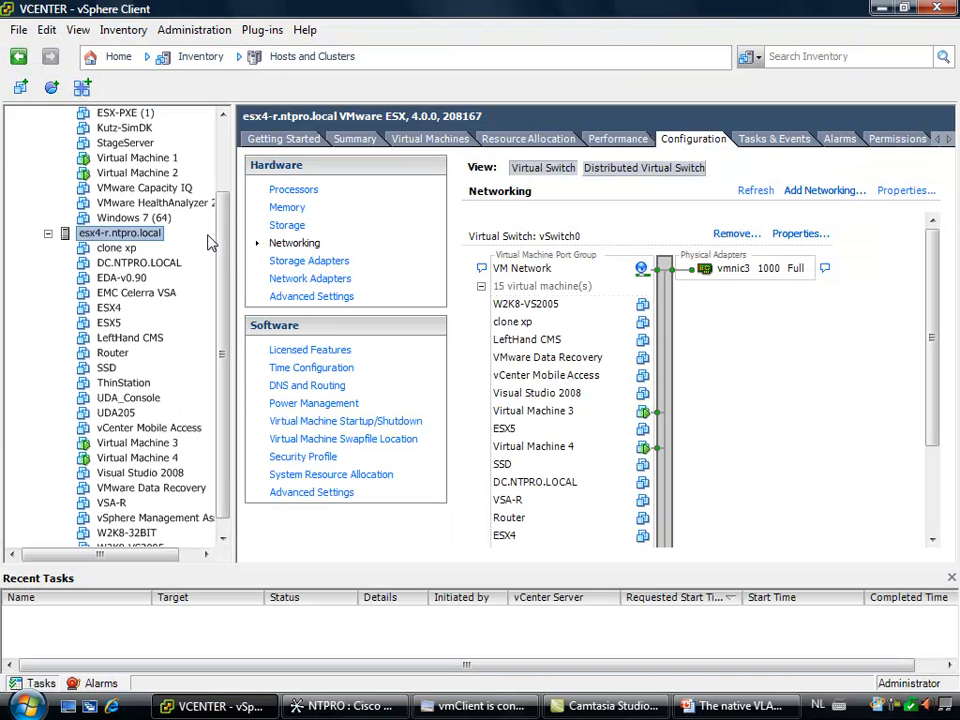
scroll(225, 258, "up", 2)
left_click(93, 57)
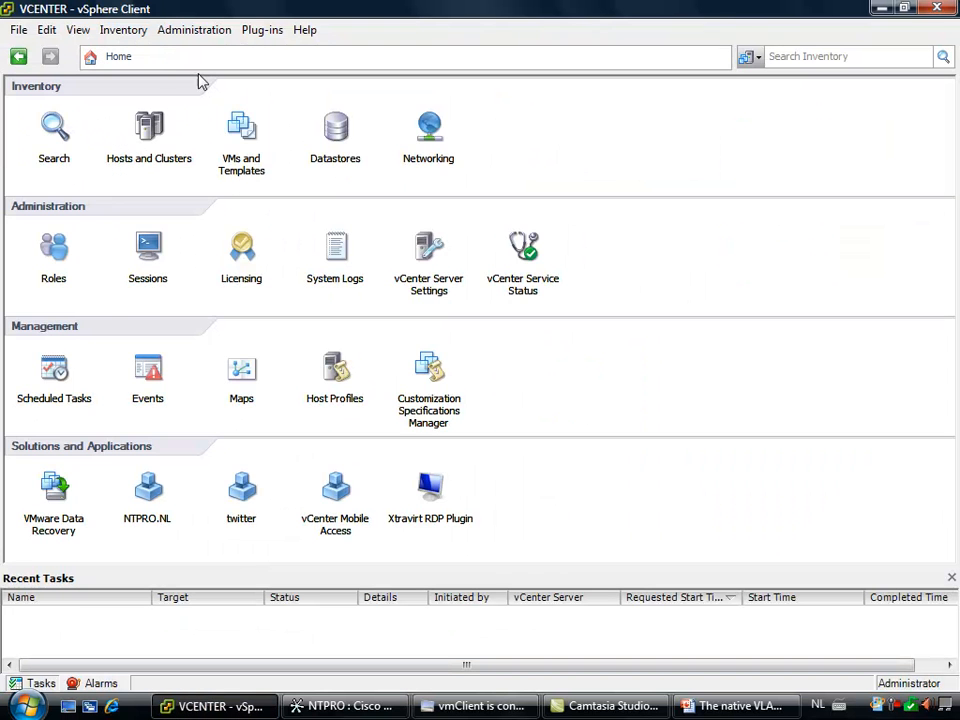
left_click(428, 124)
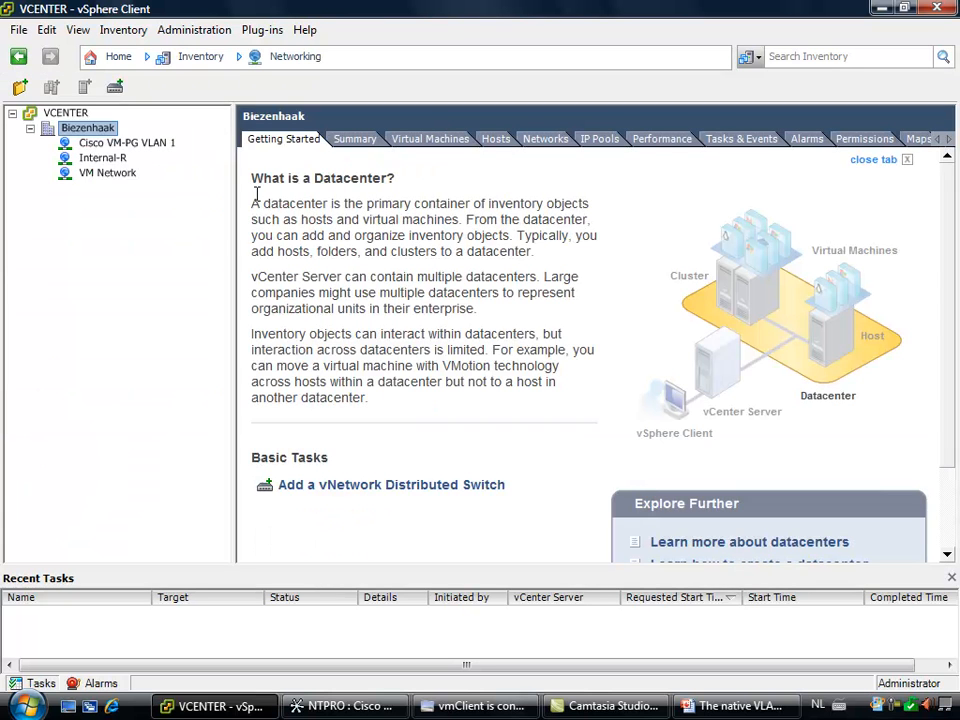
right_click(94, 128)
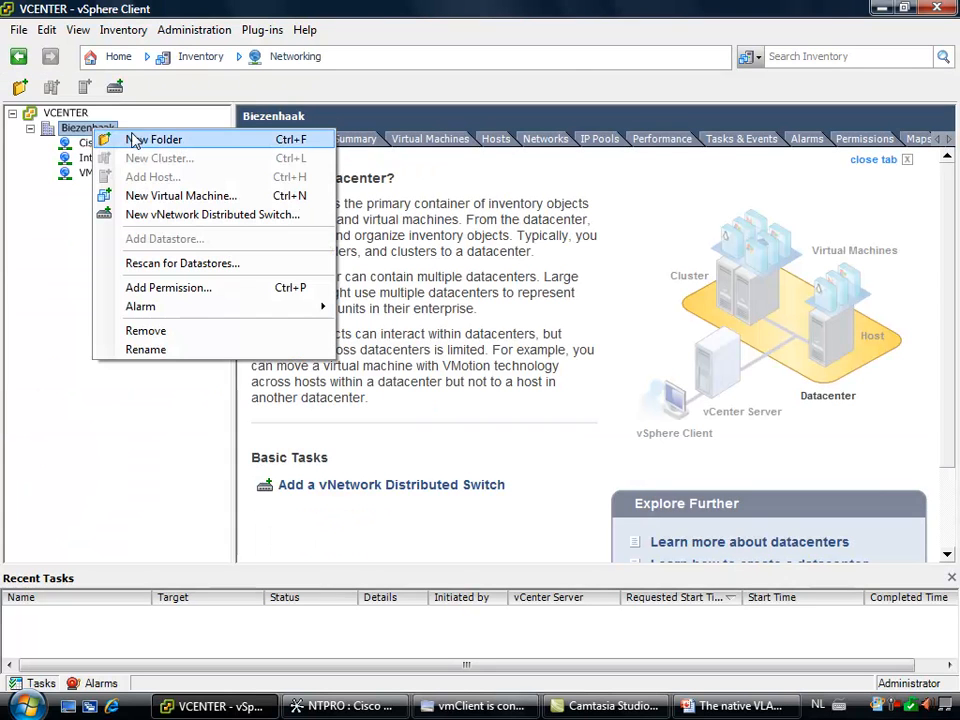
left_click(207, 215)
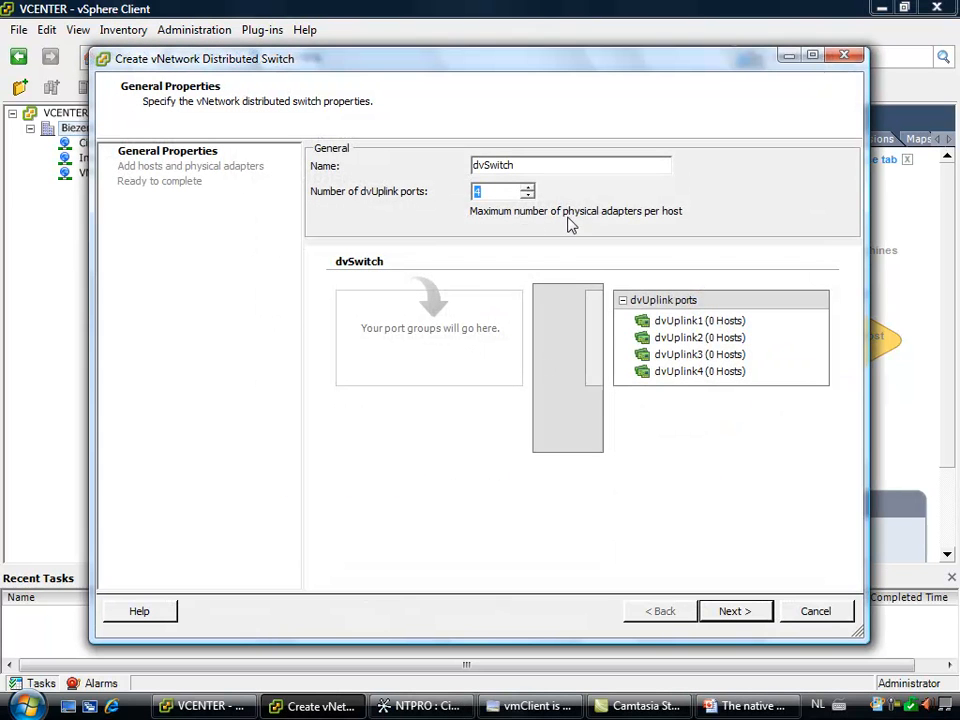
type("1")
left_click(741, 619)
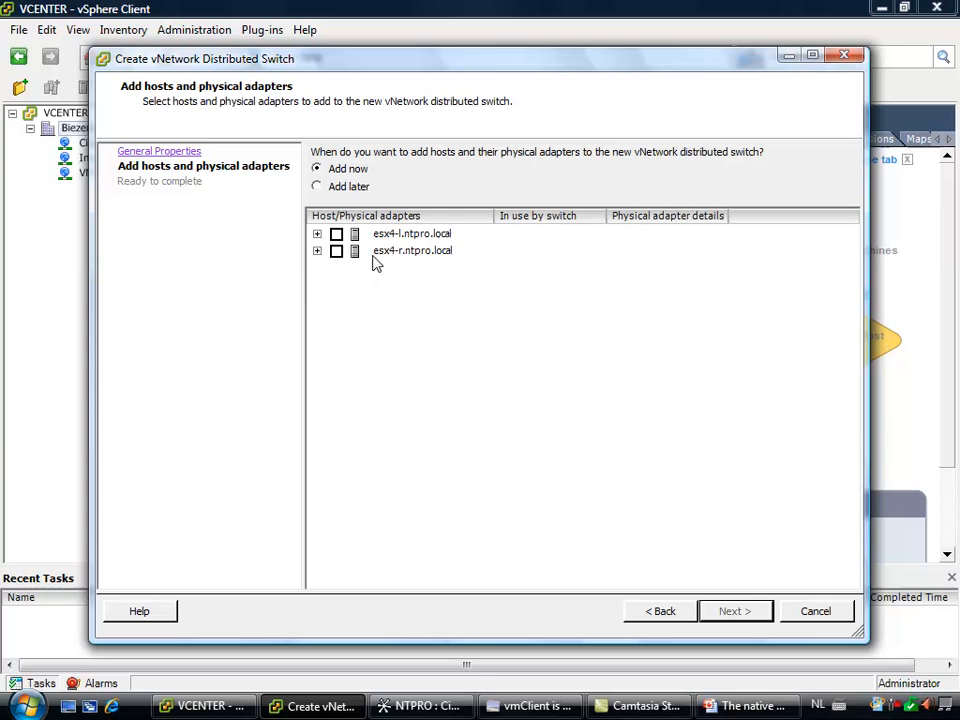
Add hosts esx4-l.ntpro.local with vmnic3 and esx4-r.ntpro.local, then create the distributed switch with a default port group
left_click(317, 234)
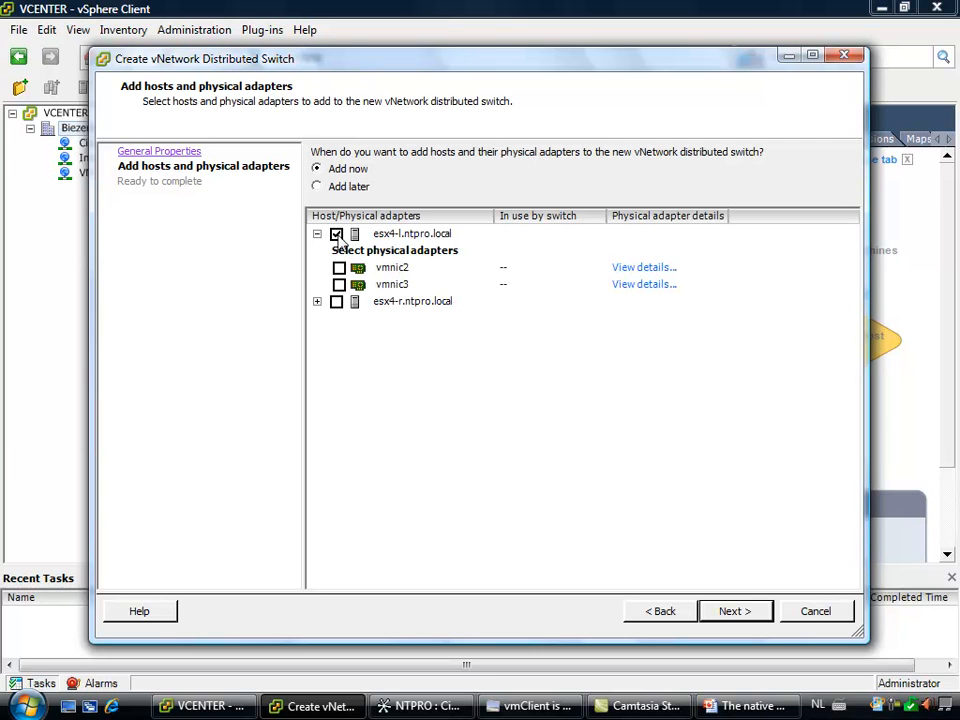
left_click(317, 302)
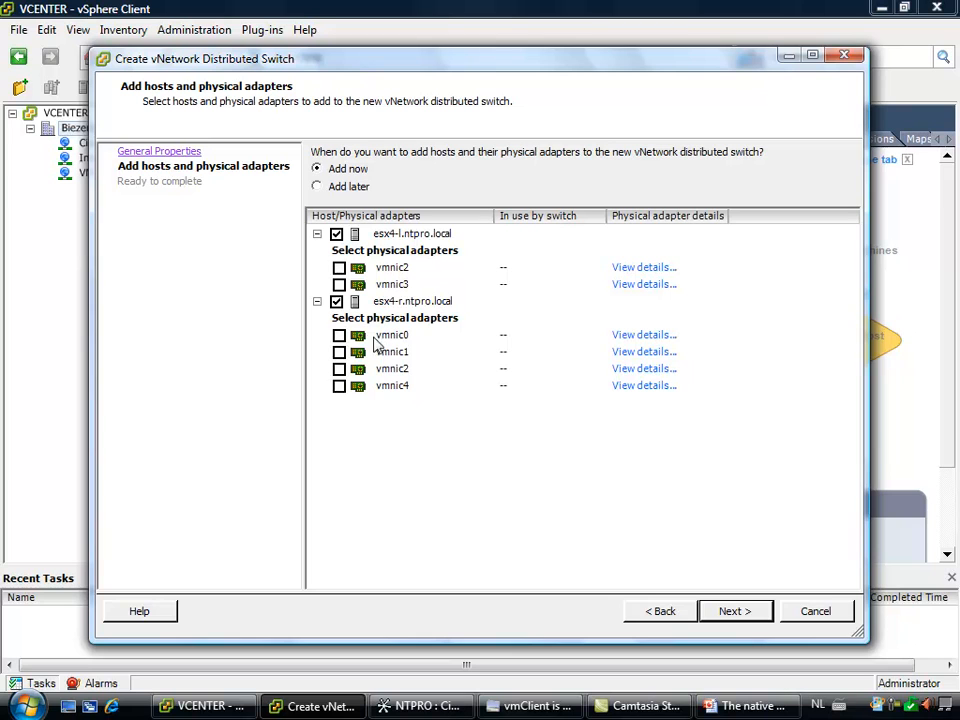
left_click(340, 285)
left_click(731, 611)
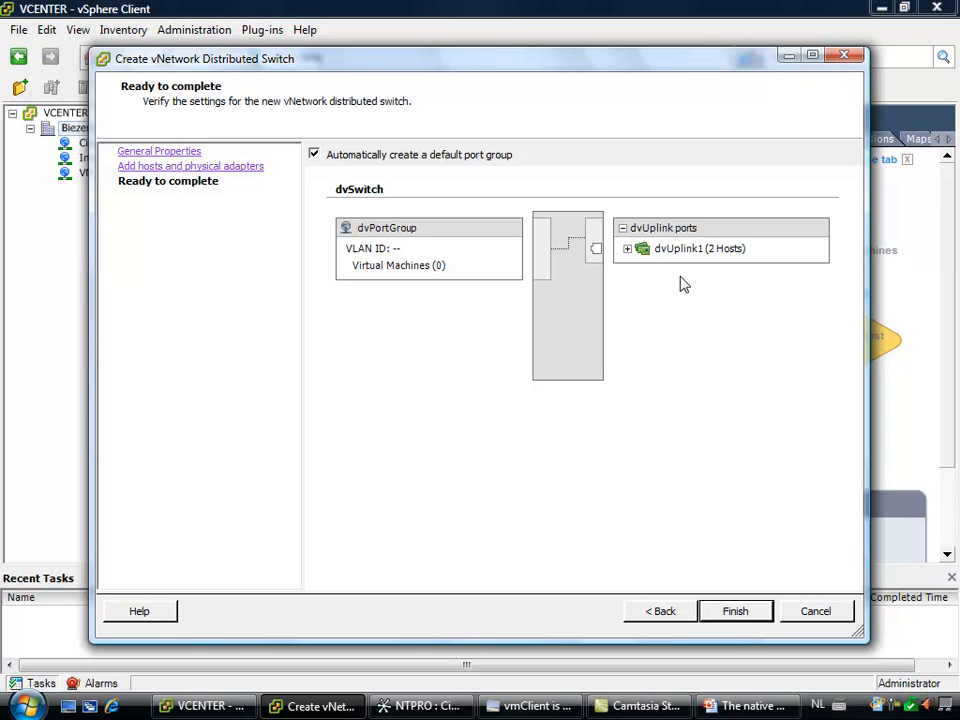
left_click(627, 248)
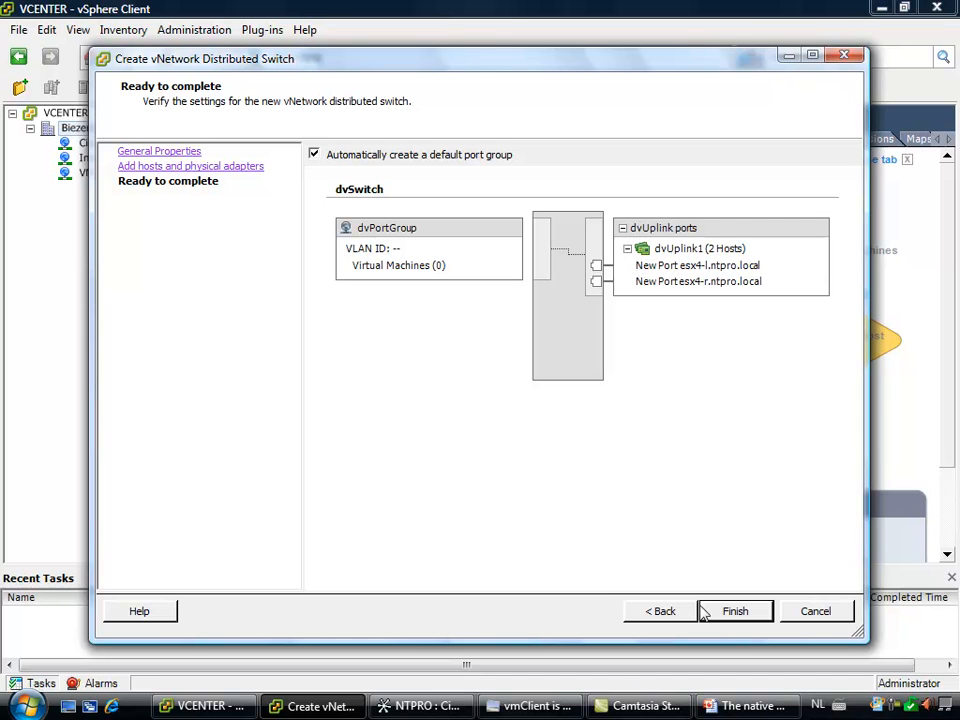
left_click(729, 611)
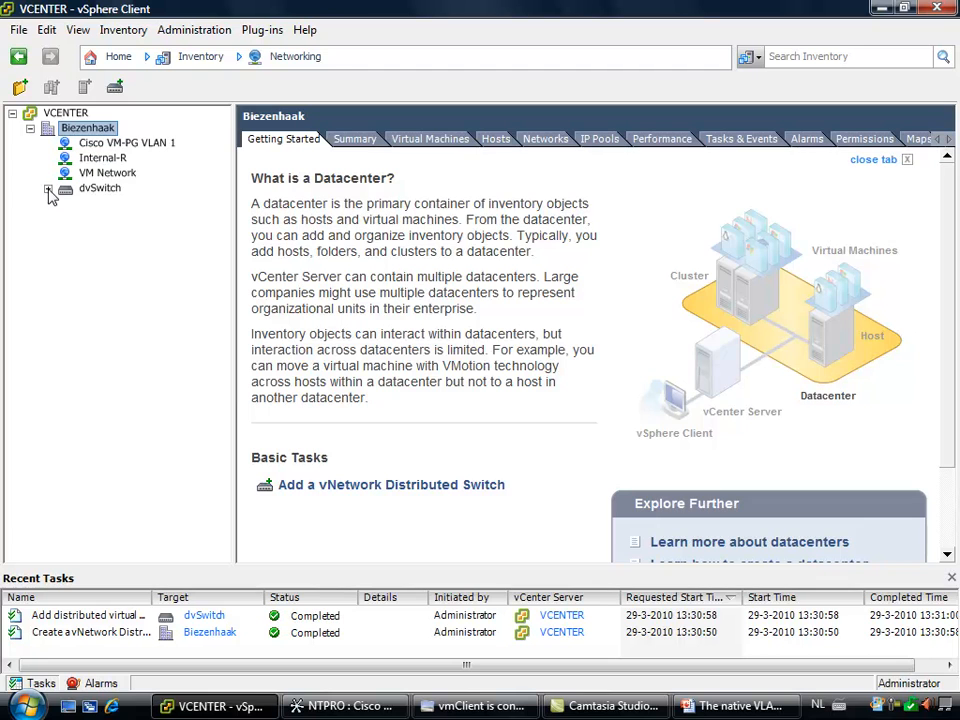
left_click(48, 189)
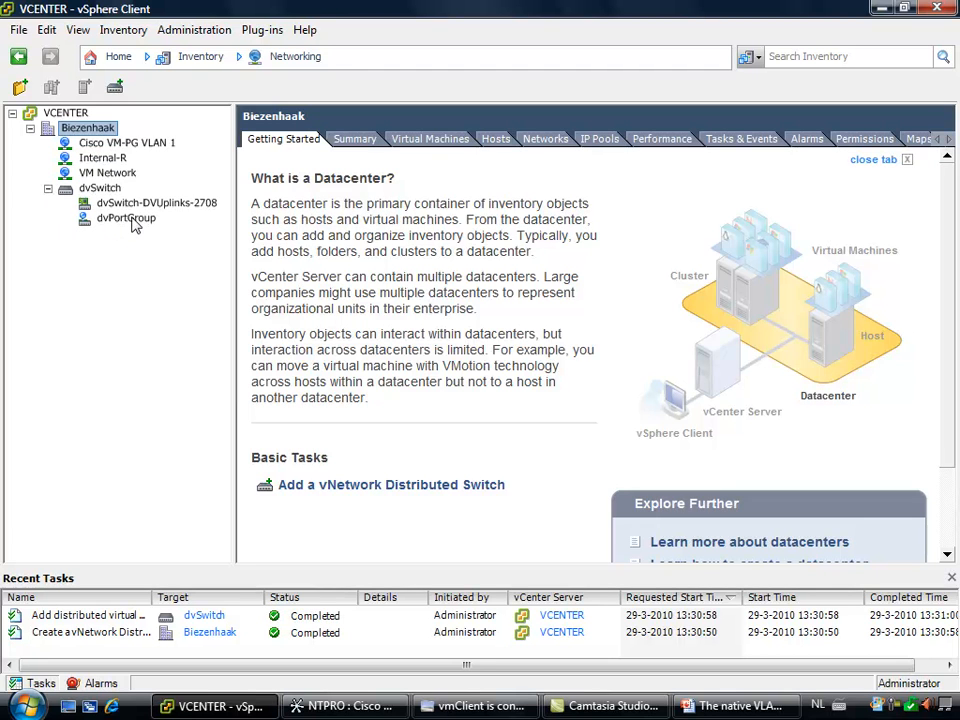
Open the VMs and Templates inventory and expand the Biezenhaak datacenter to list its virtual machines
left_click(104, 58)
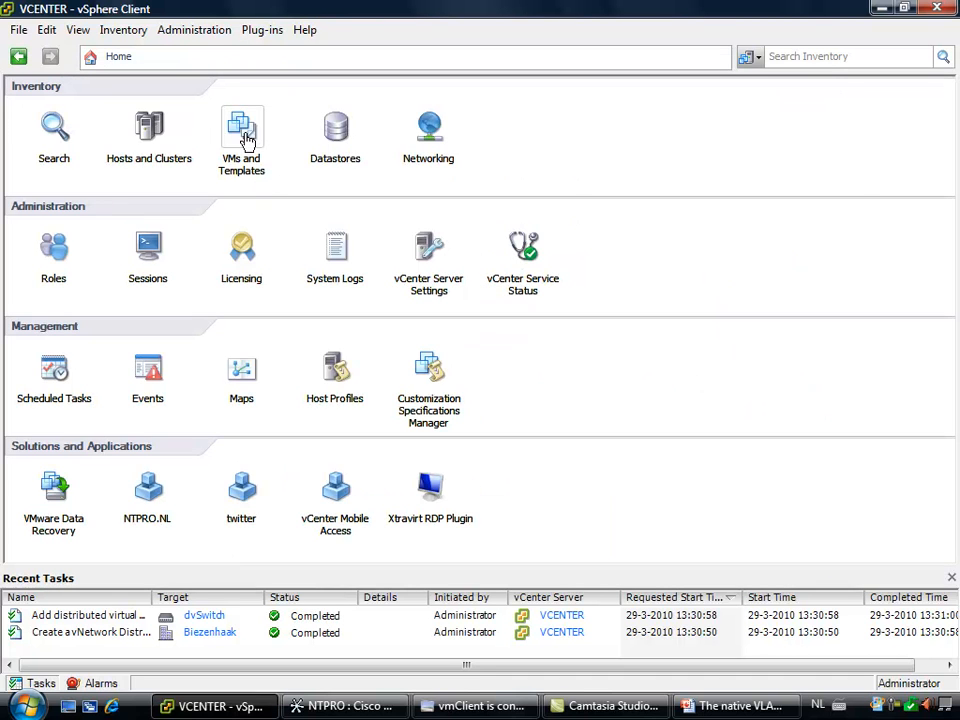
left_click(283, 178)
left_click(12, 114)
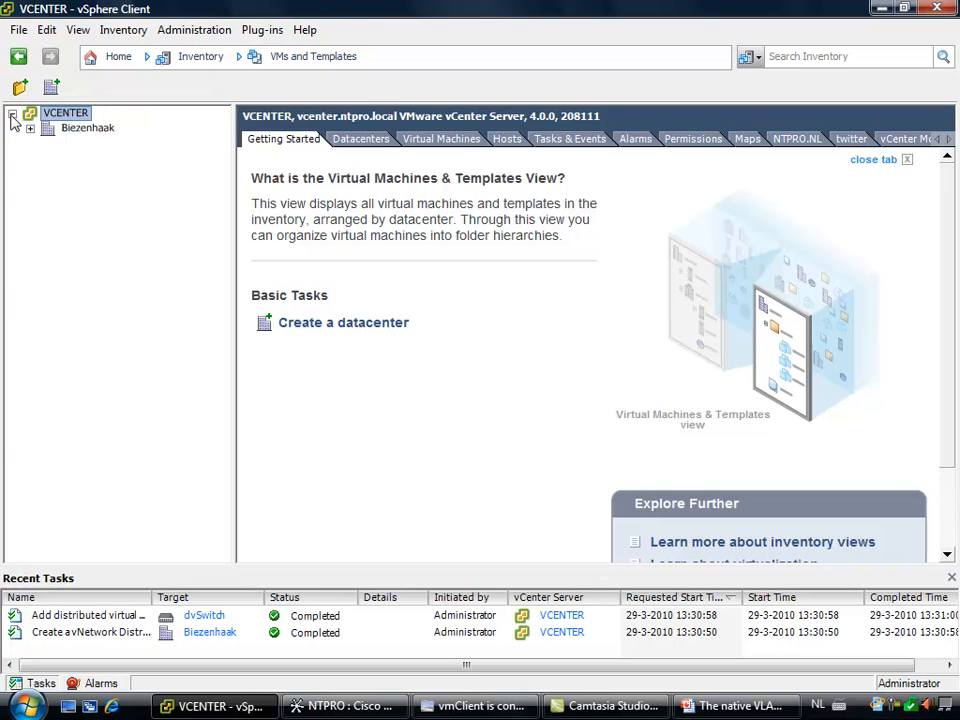
left_click(29, 128)
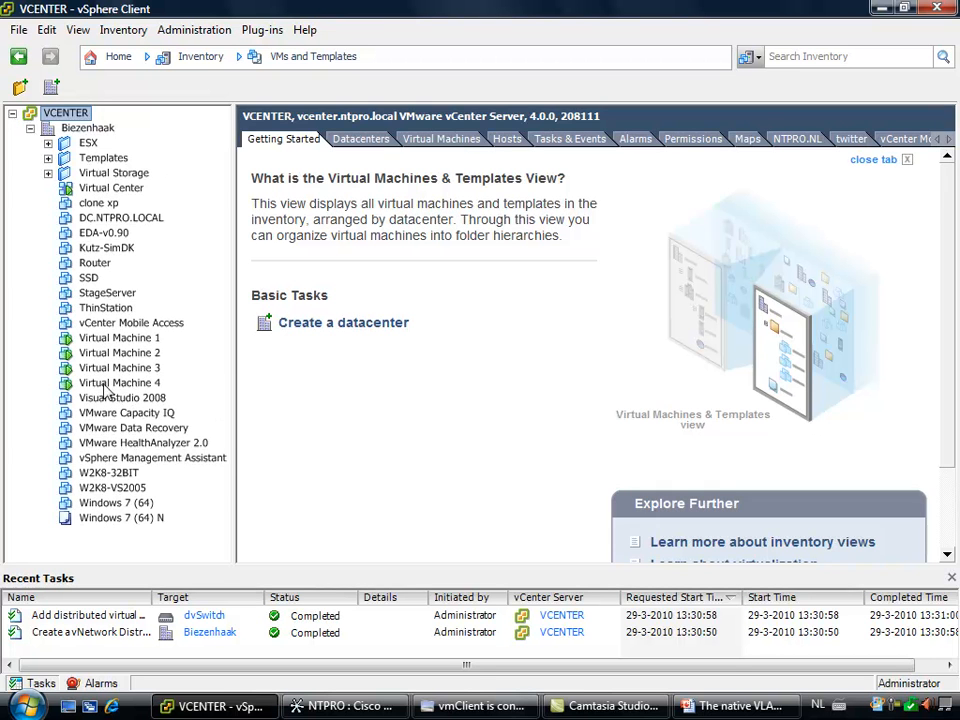
Connect Network adapter 1 of Virtual Machine 1 to dvPortGroup (dvSwitch) and apply the settings
right_click(121, 339)
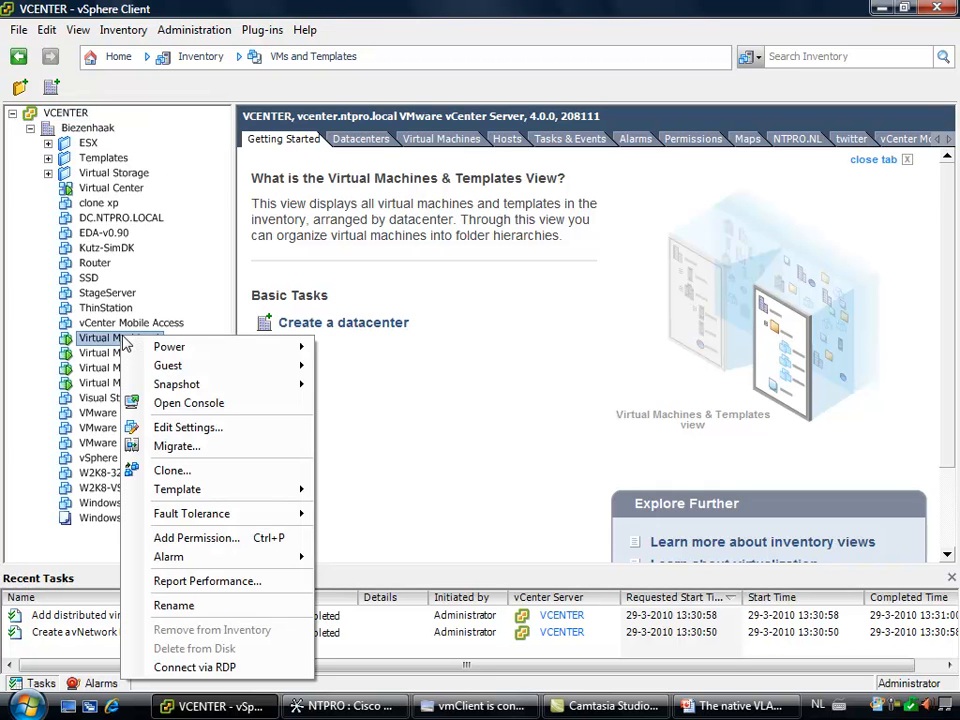
left_click(238, 427)
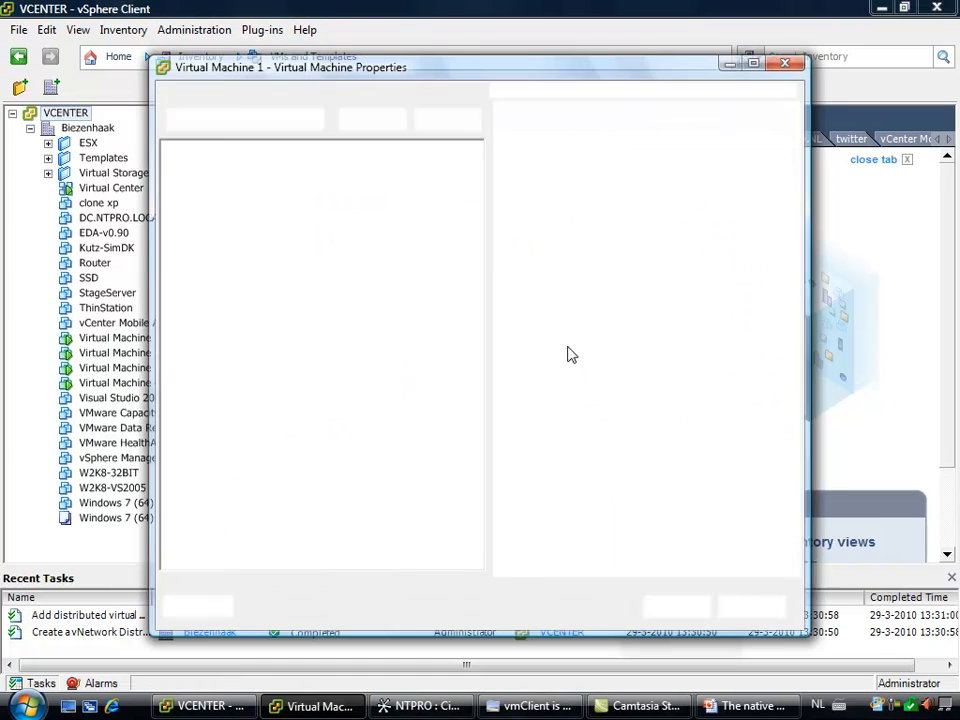
left_click(199, 274)
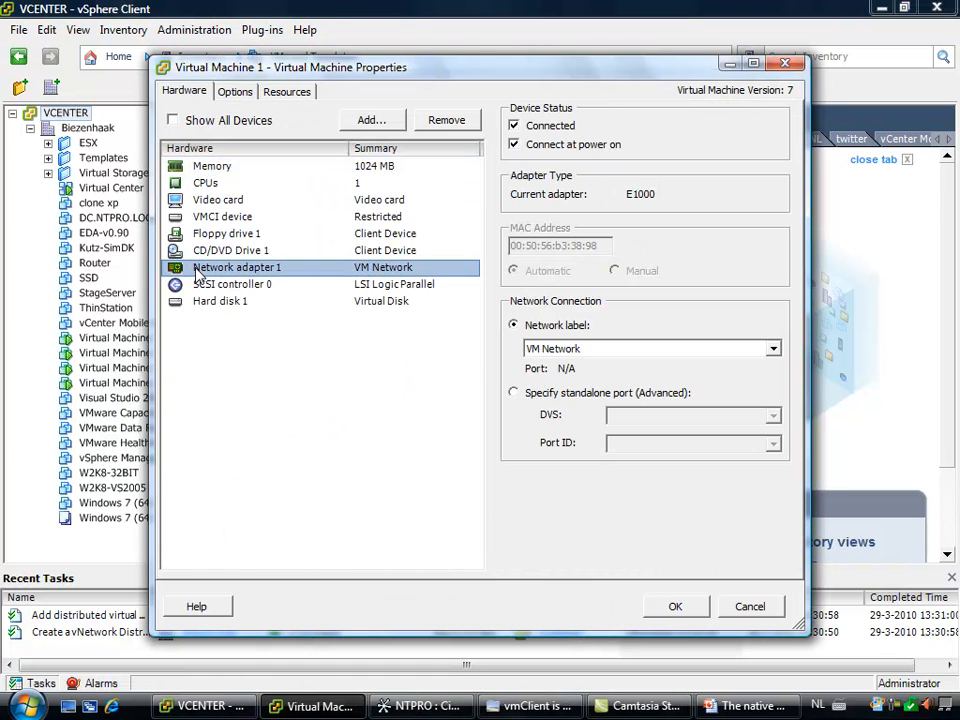
left_click(560, 350)
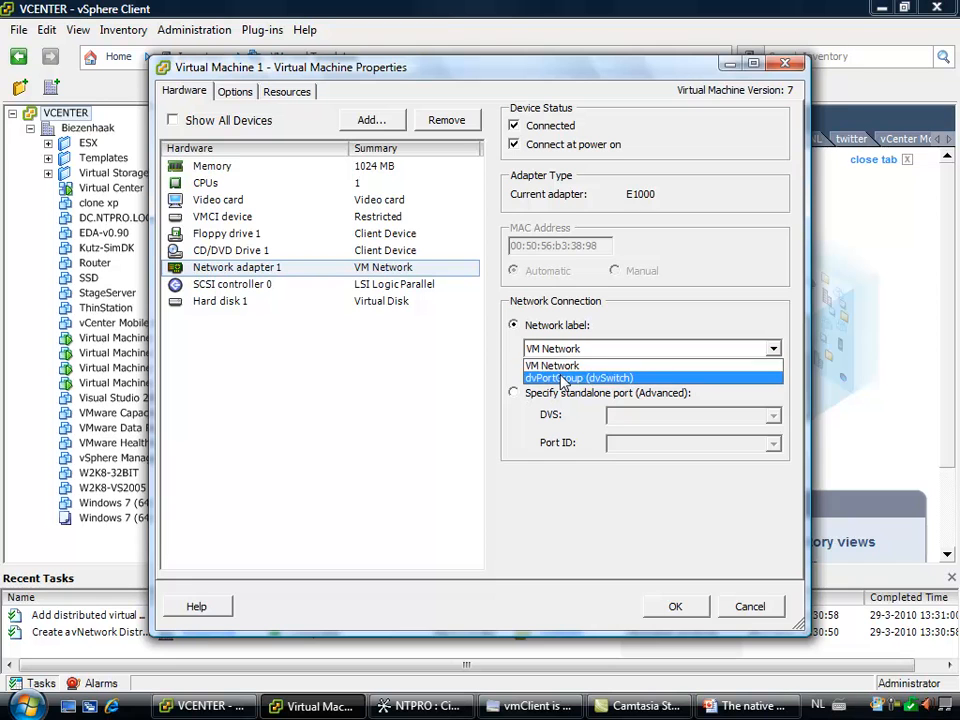
left_click(566, 378)
left_click(673, 606)
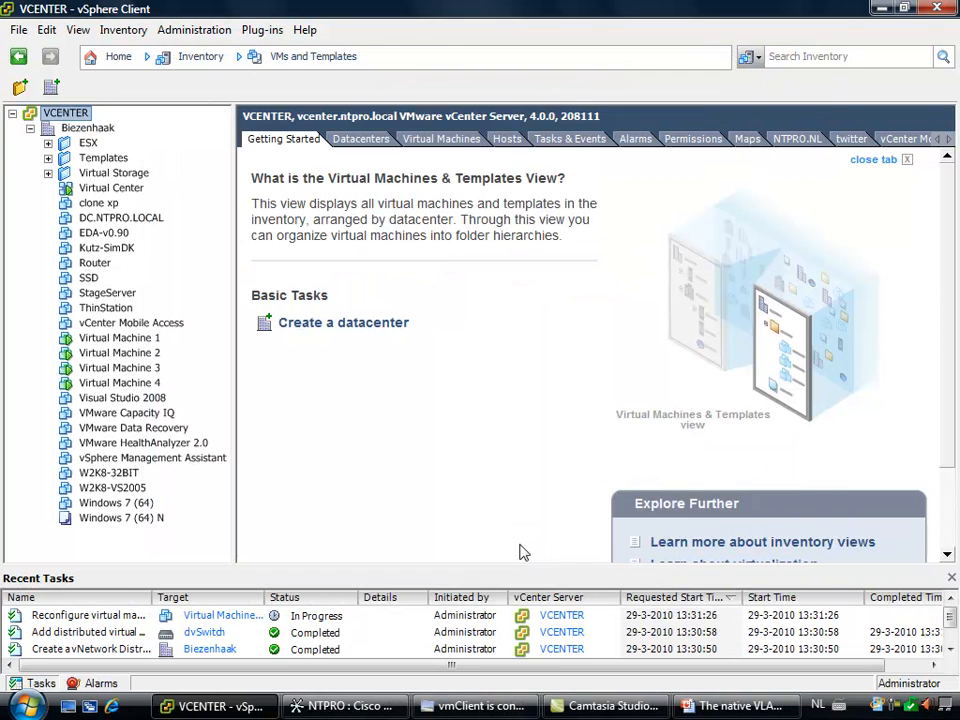
Connect Network adapter 1 of Virtual Machine 2 to dvPortGroup (dvSwitch) and apply the settings
left_click(118, 354)
right_click(138, 352)
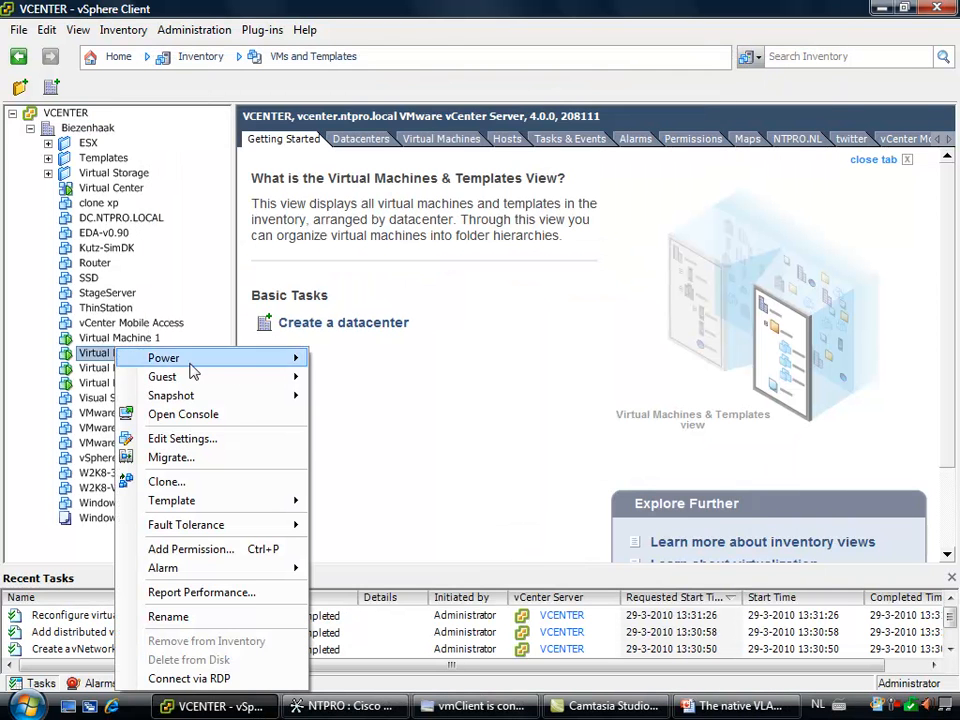
left_click(245, 437)
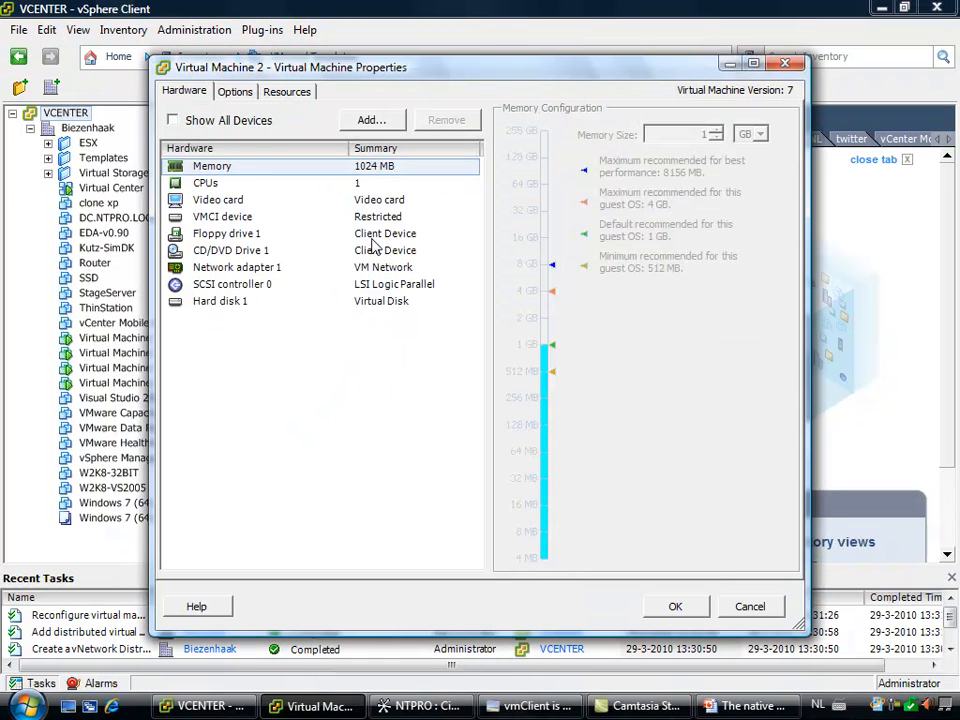
left_click(233, 268)
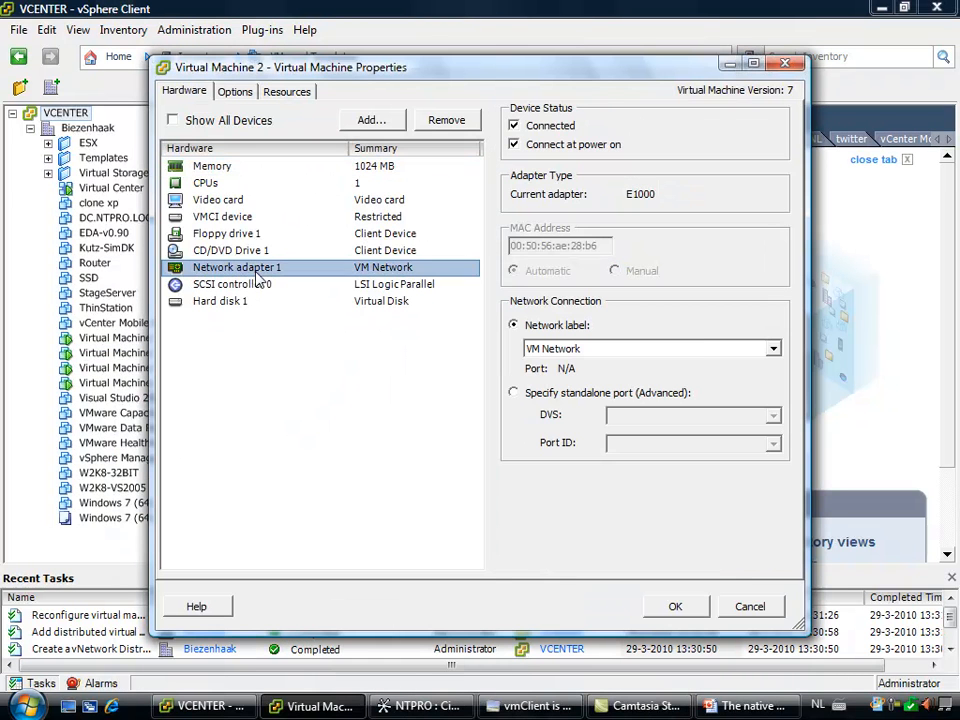
left_click(690, 350)
left_click(666, 381)
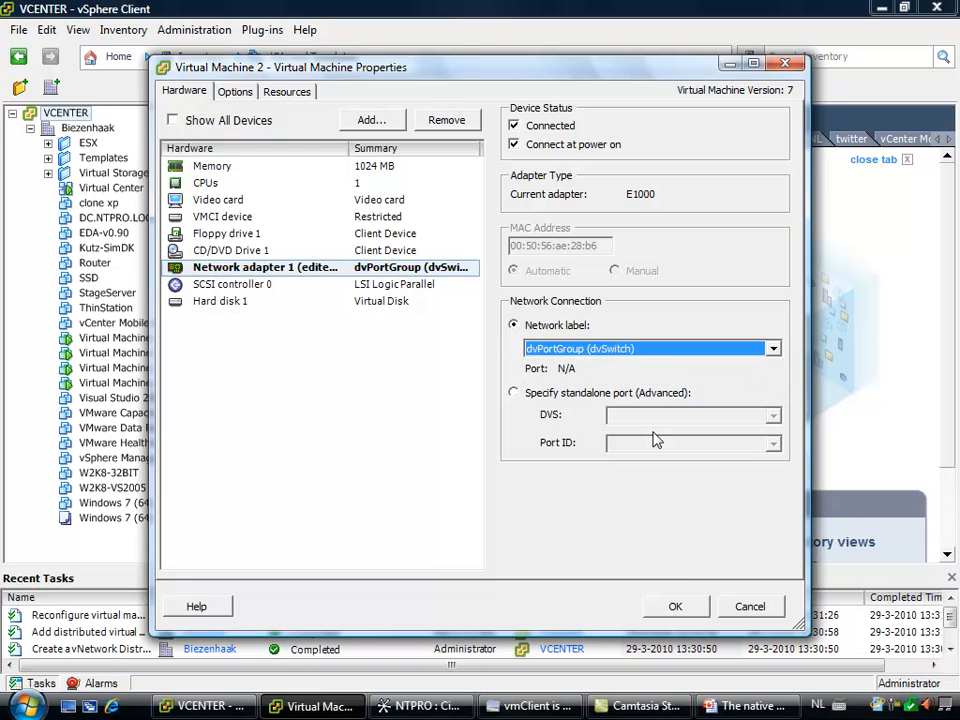
left_click(673, 605)
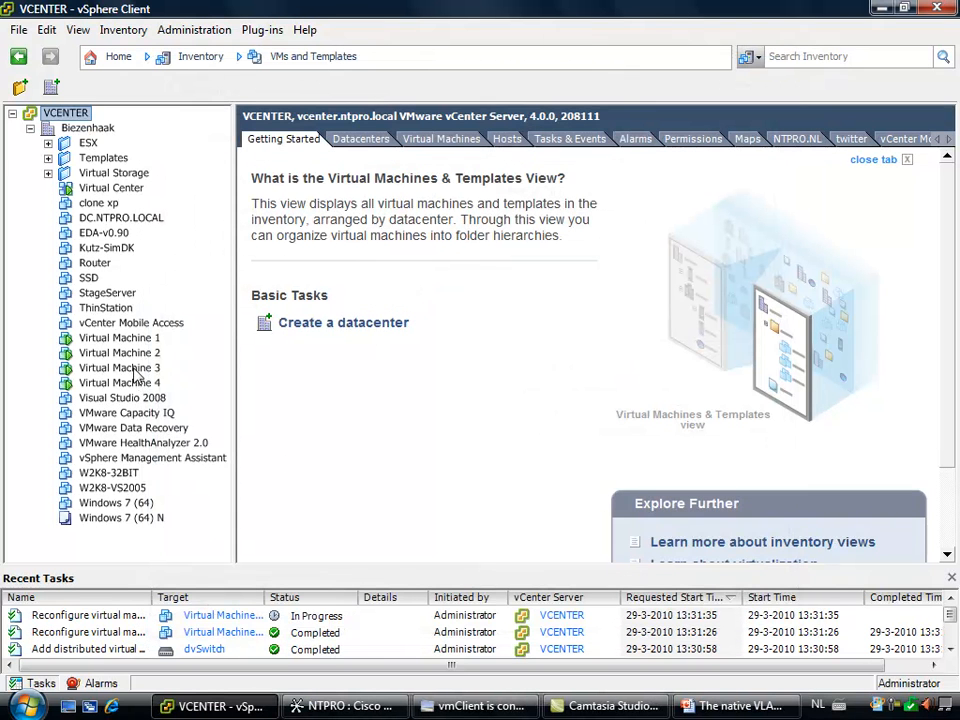
Connect Network adapter 1 of Virtual Machine 3 to dvPortGroup (dvSwitch) and apply the settings
right_click(134, 367)
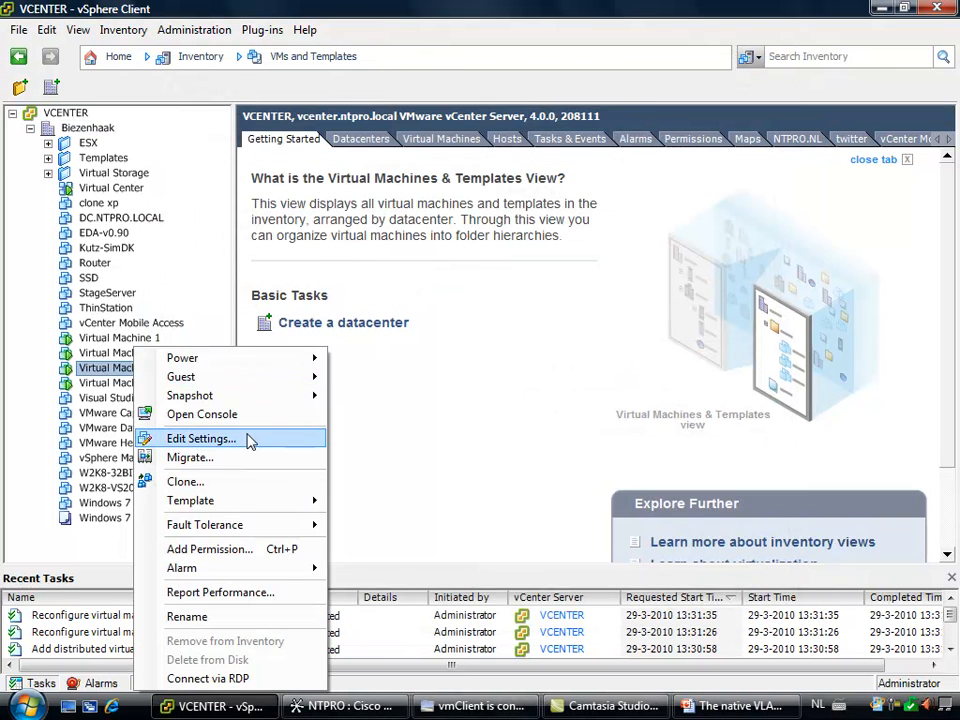
left_click(249, 439)
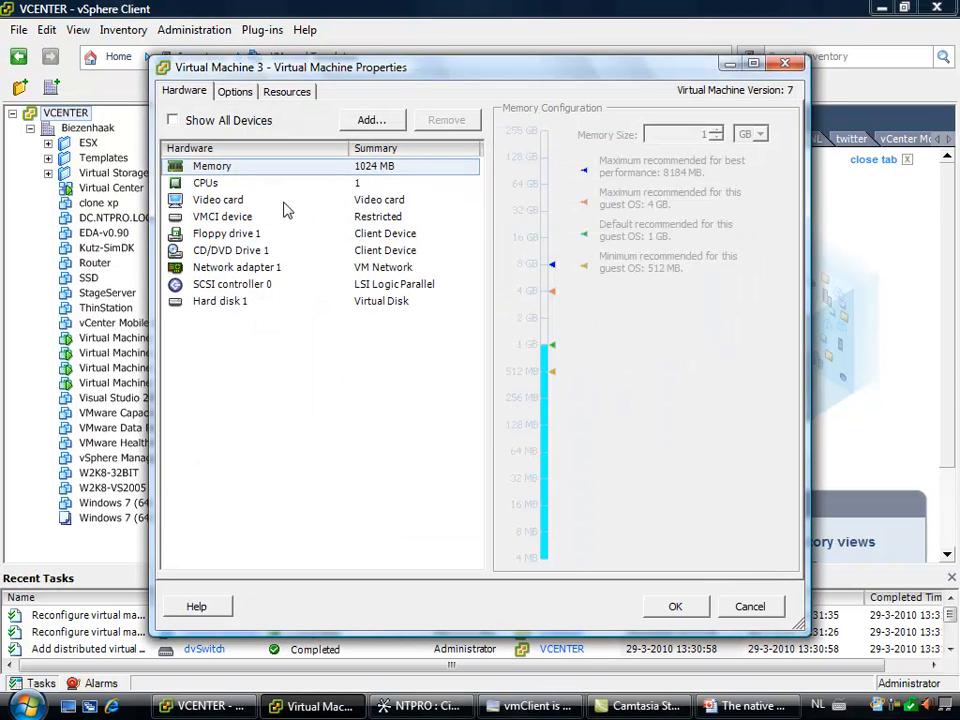
left_click(240, 267)
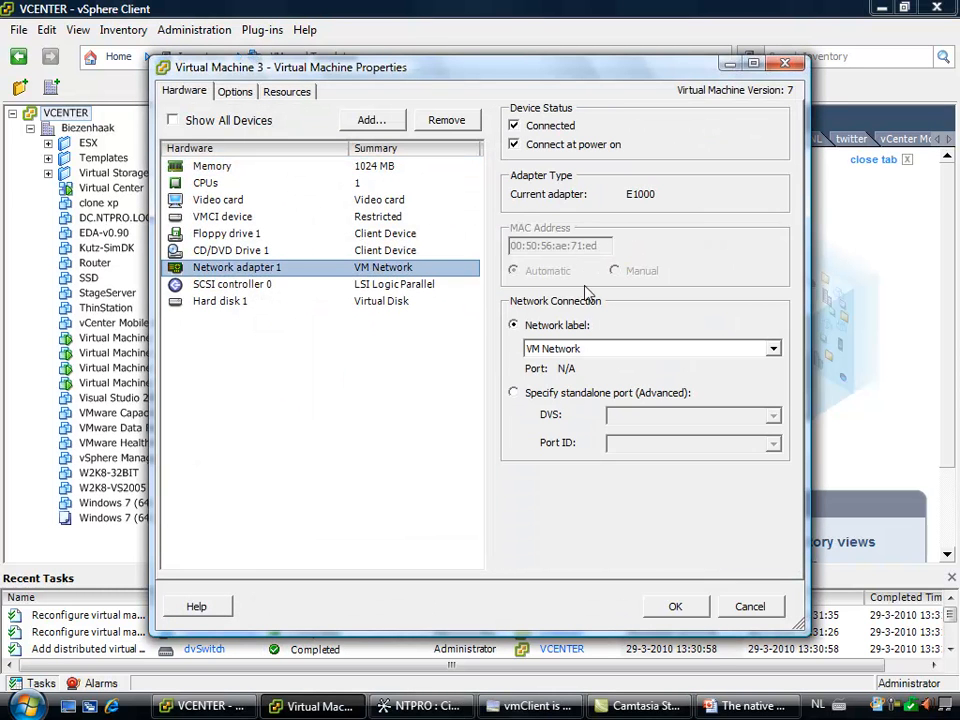
left_click(592, 349)
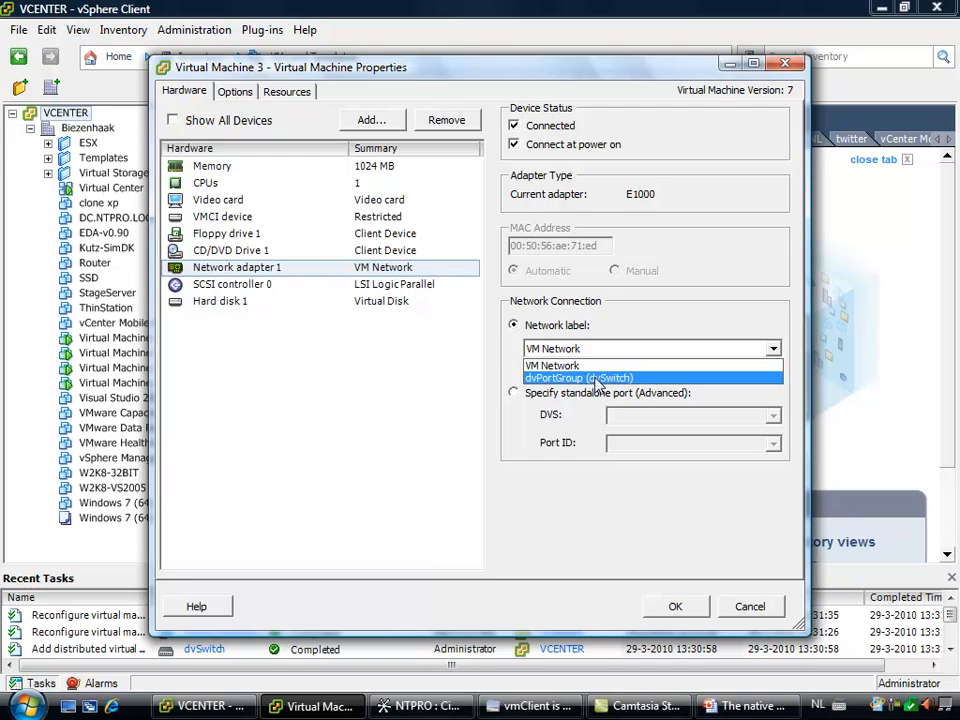
left_click(597, 379)
left_click(673, 605)
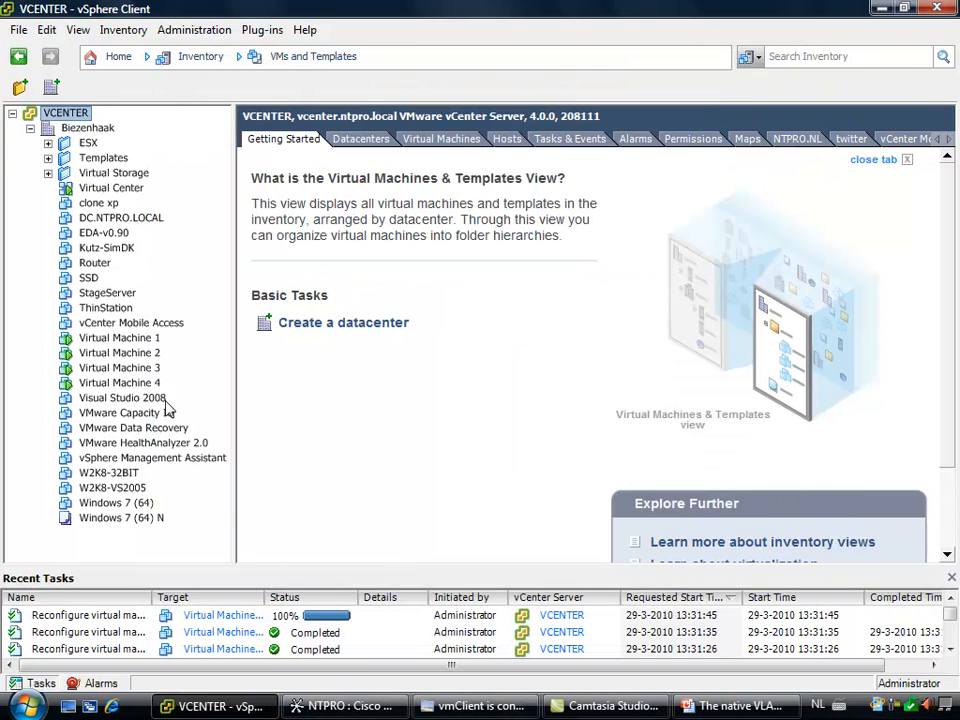
Connect Network adapter 1 of Virtual Machine 4 to dvPortGroup (dvSwitch) and apply the settings
right_click(125, 384)
left_click(229, 438)
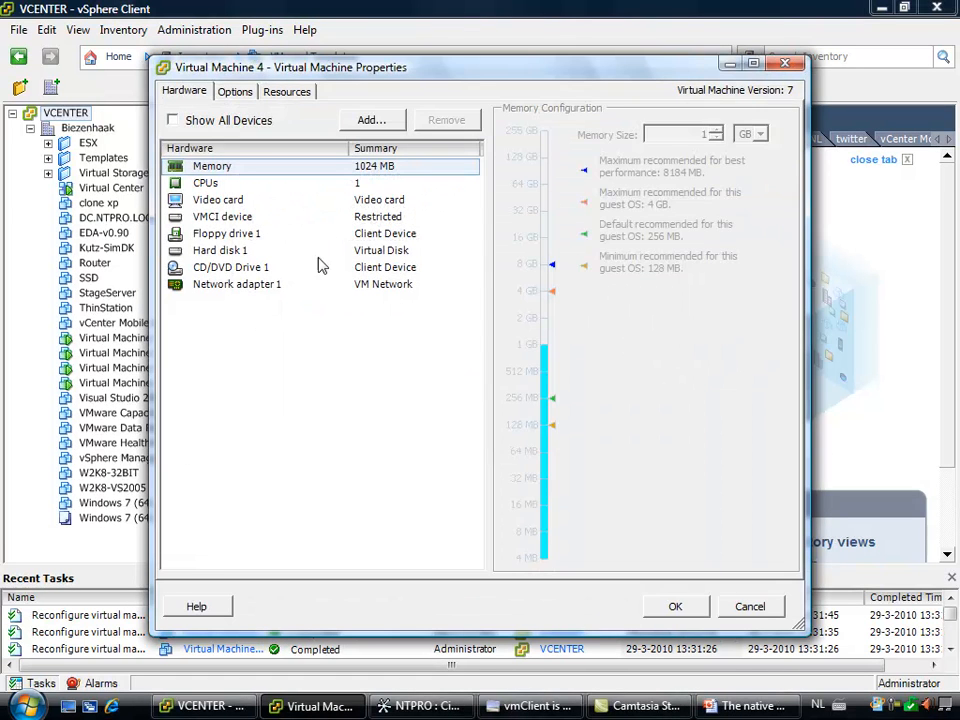
left_click(292, 285)
left_click(746, 350)
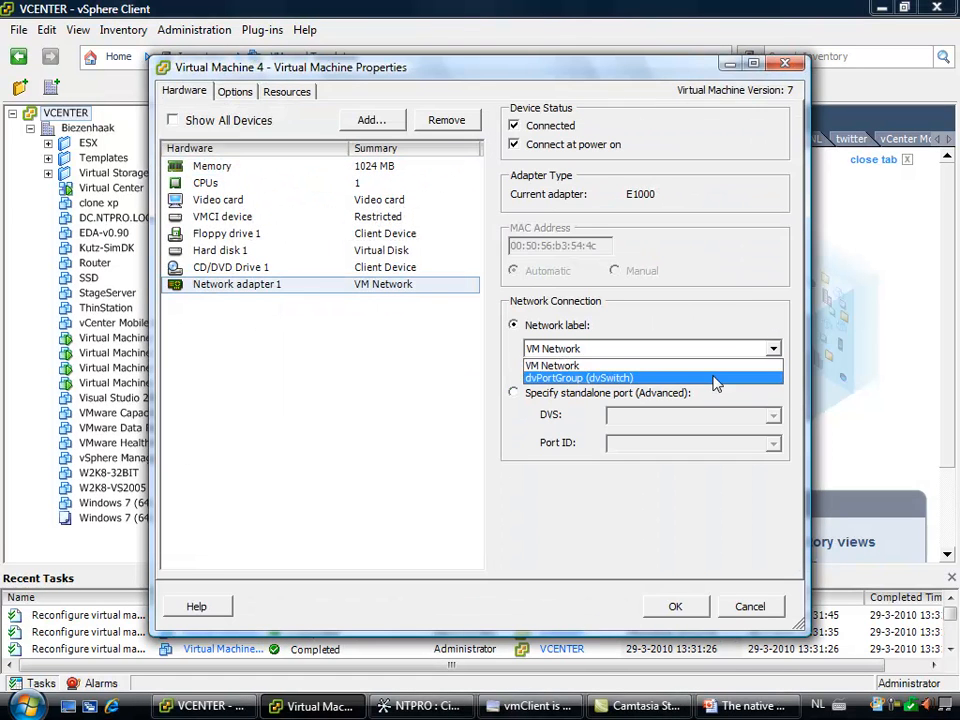
left_click(716, 379)
left_click(675, 606)
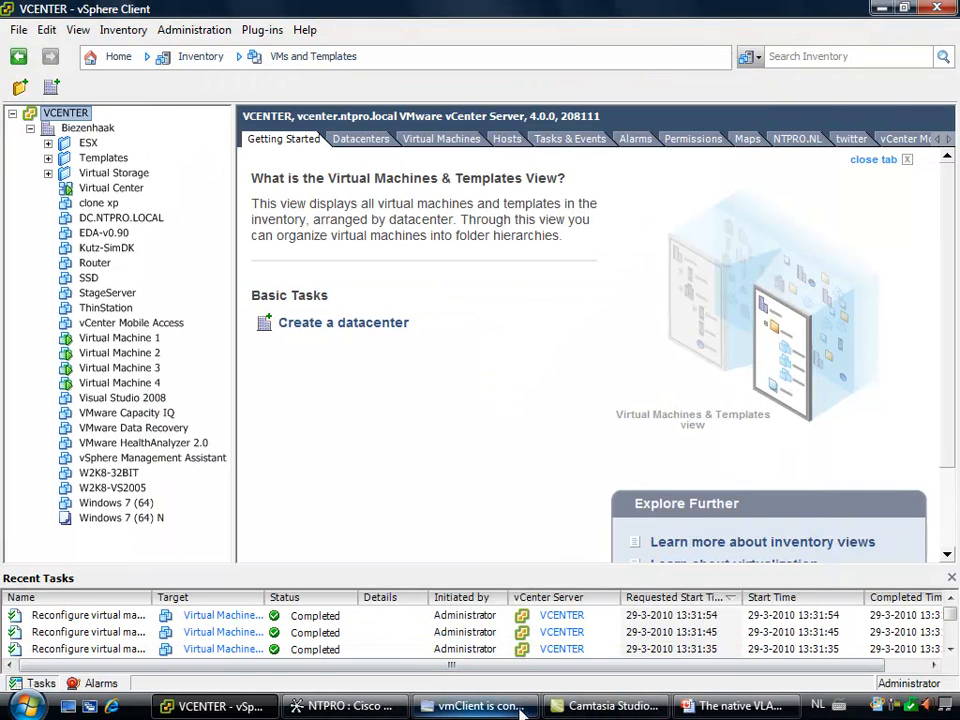
Switch to vmClient and ping vm4 from a command prompt on Virtual Machine 1
left_click(480, 706)
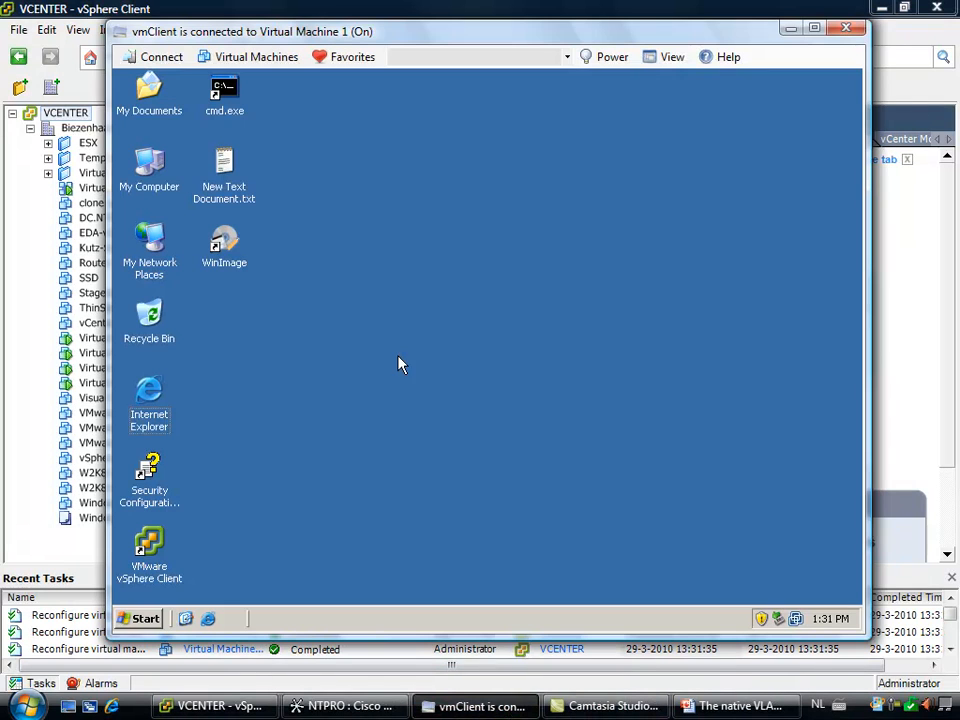
double_click(226, 95)
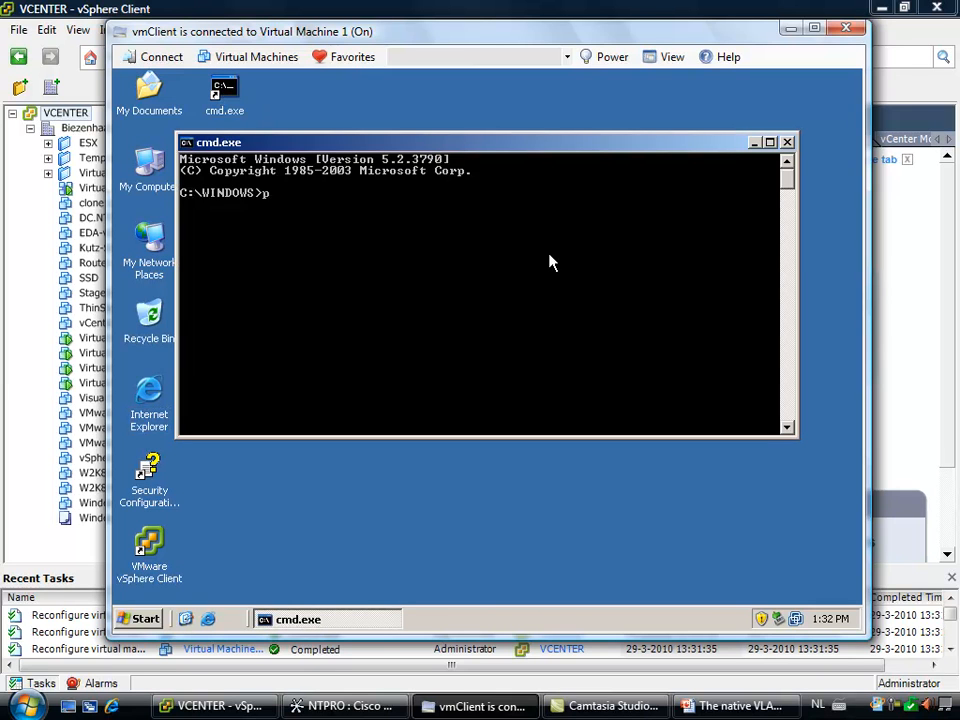
type("ping vm4")
key("Return")
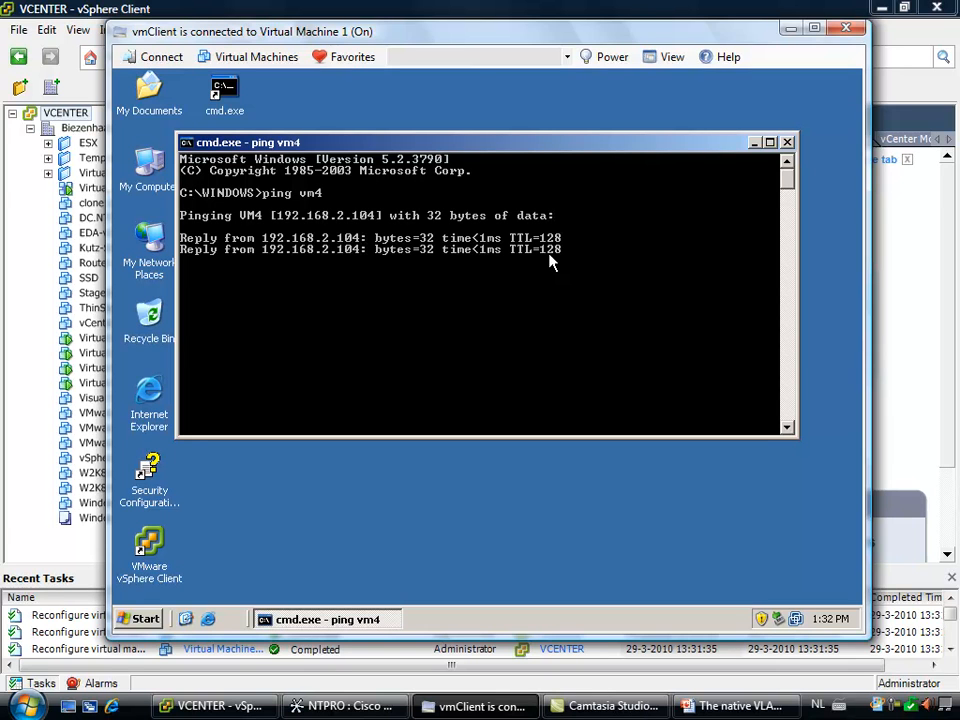
Connect vmClient to Virtual Machine 3 and ping vm2 from a new command prompt there
left_click(345, 57)
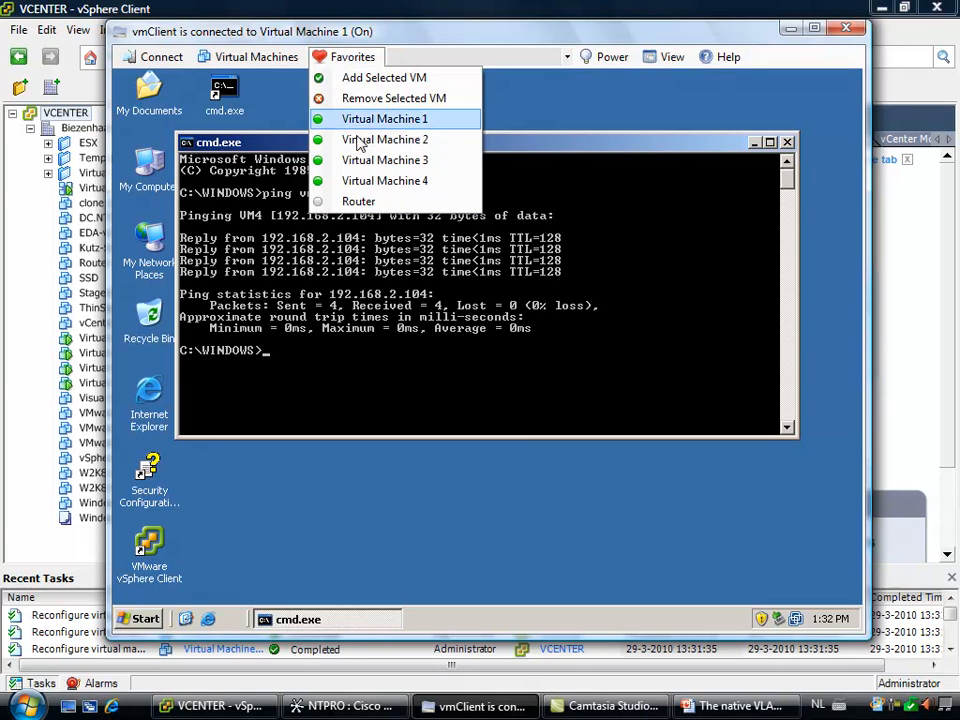
left_click(415, 161)
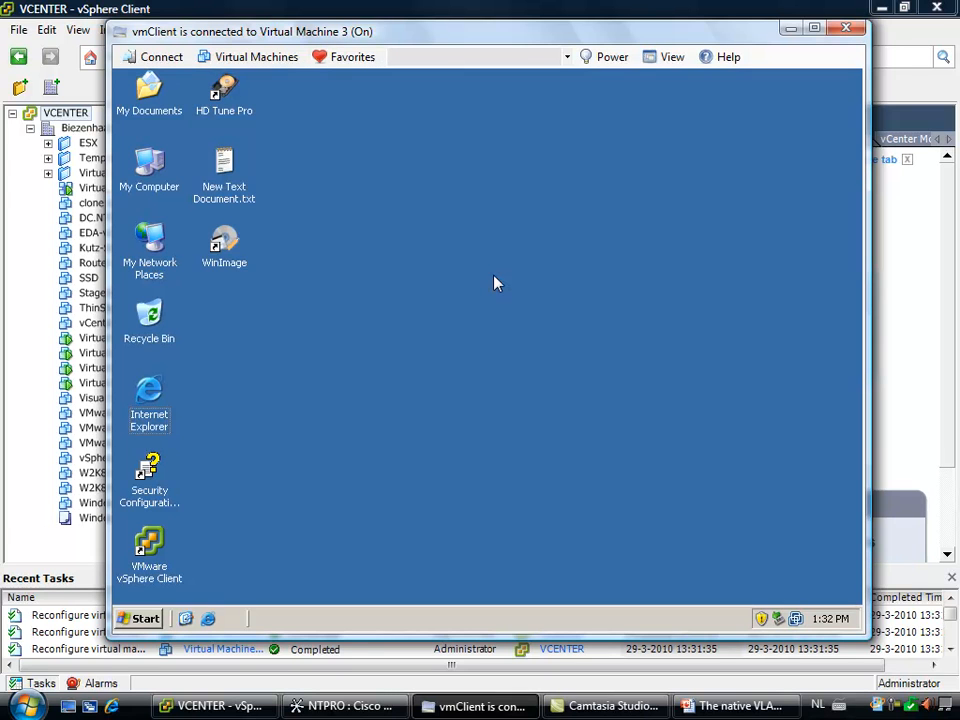
left_click(150, 617)
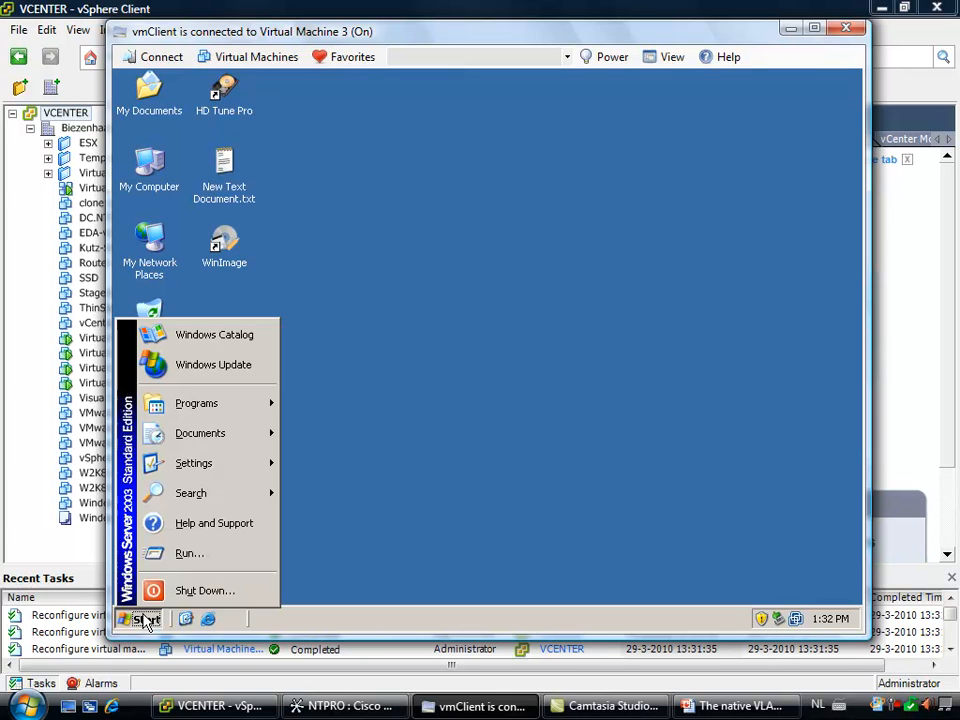
left_click(190, 553)
type("cmd")
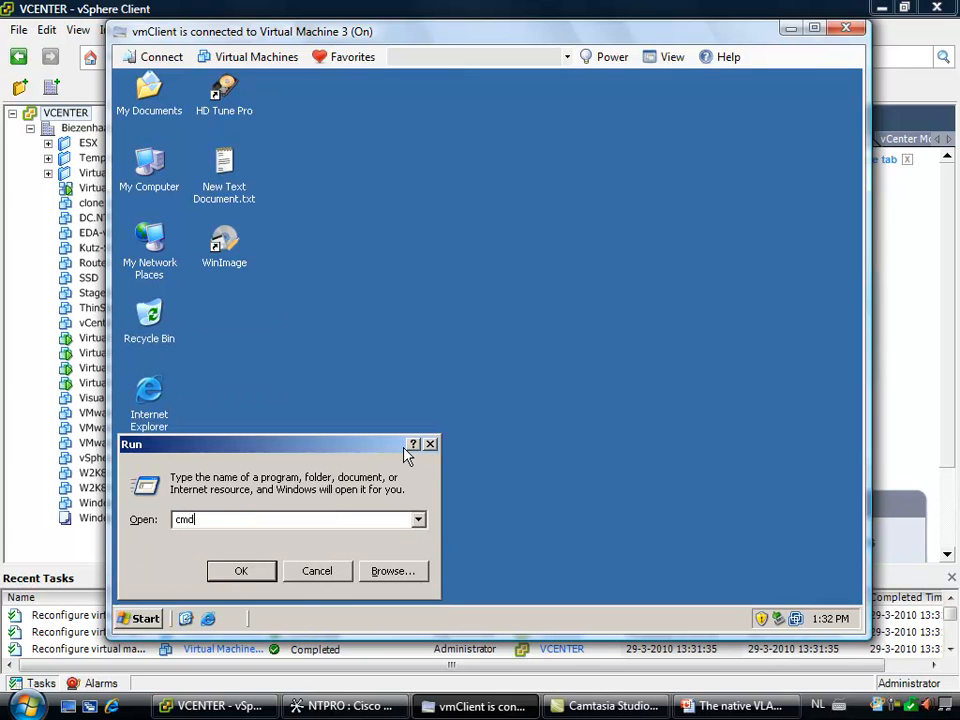
key("Return")
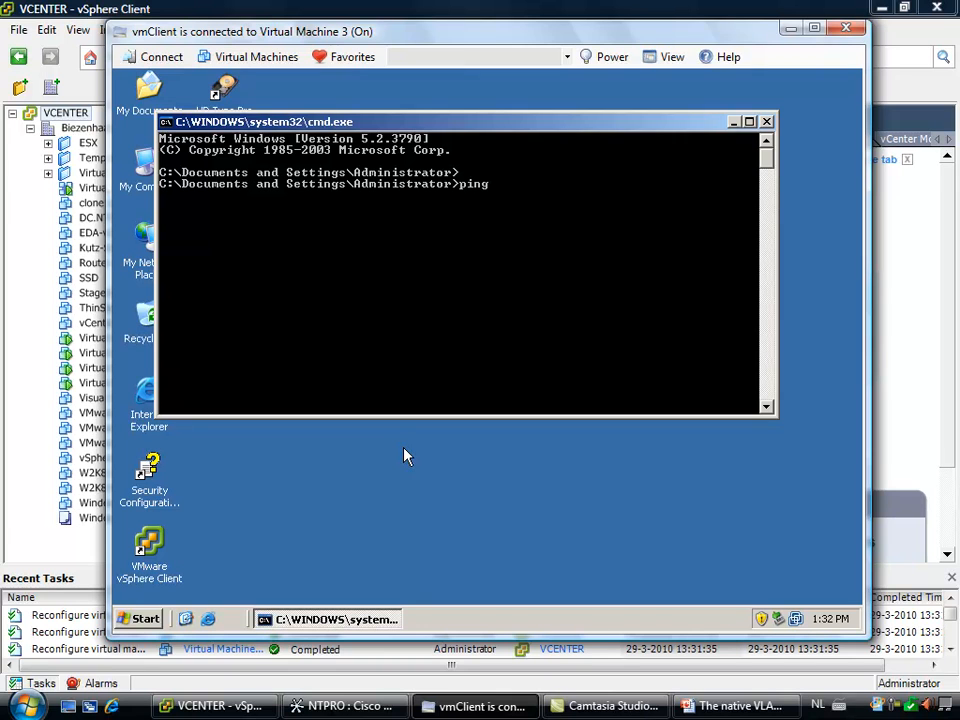
type("ping vm2")
key("Return")
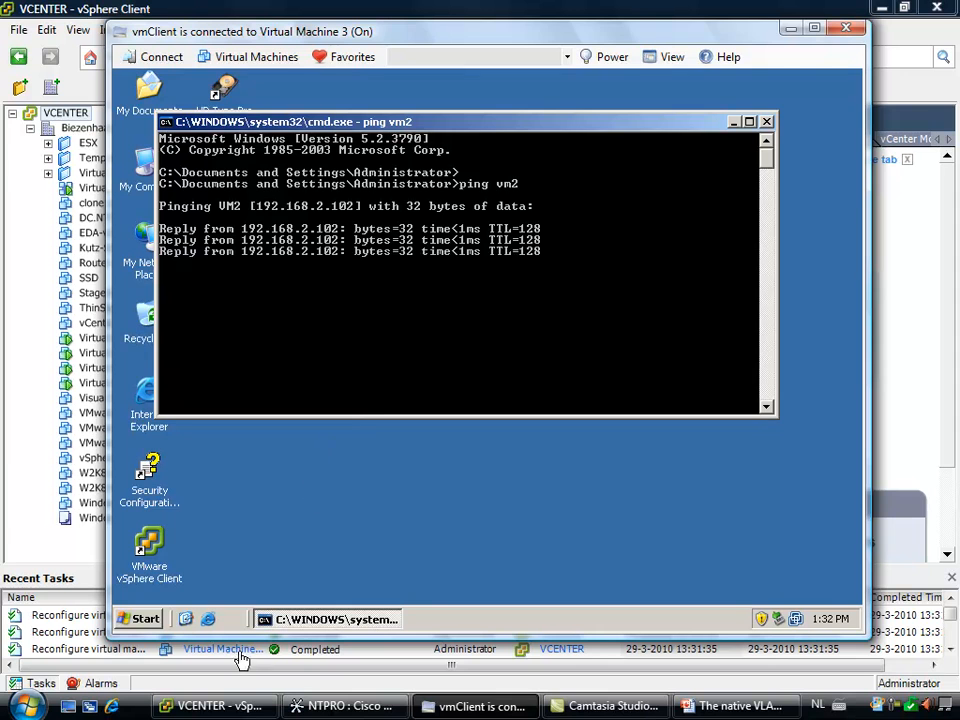
left_click(208, 619)
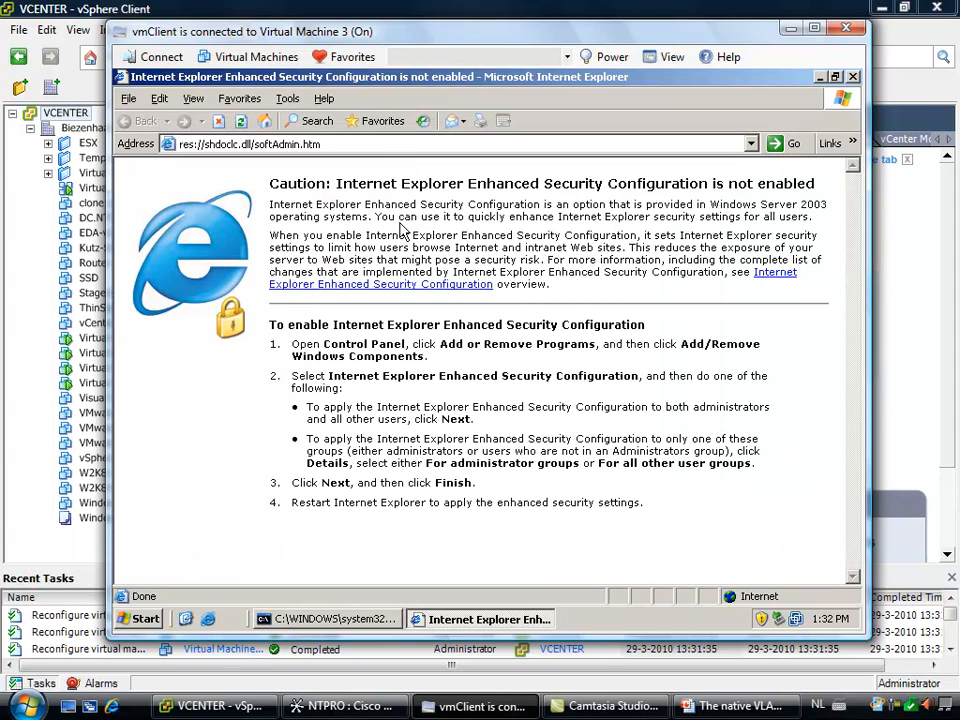
left_click(375, 144)
type("www.ntpro.nl")
key("Return")
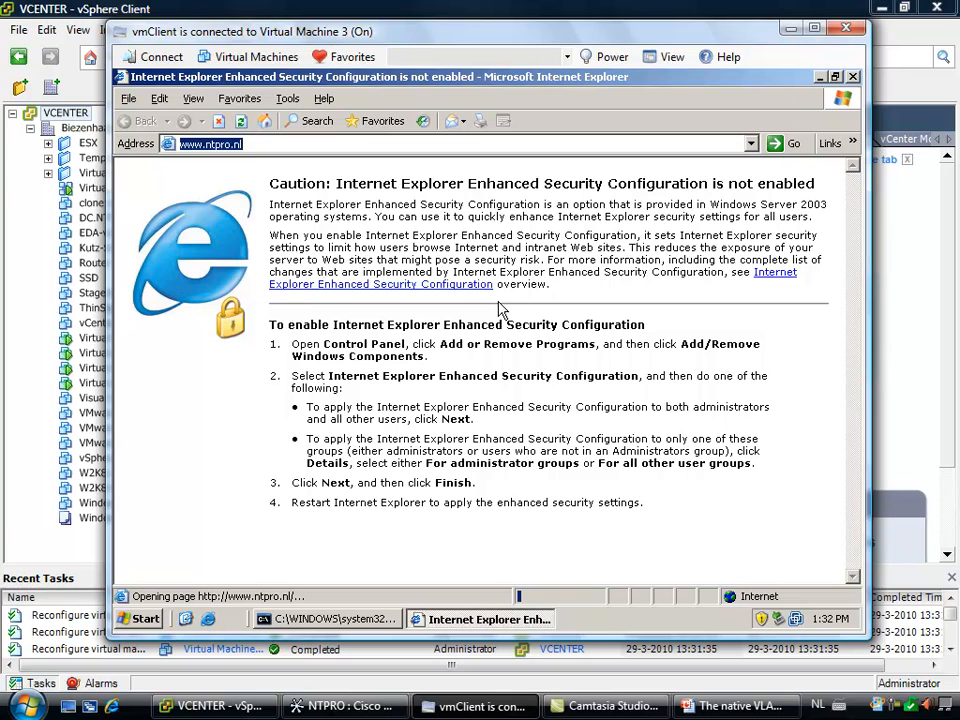
left_click(853, 77)
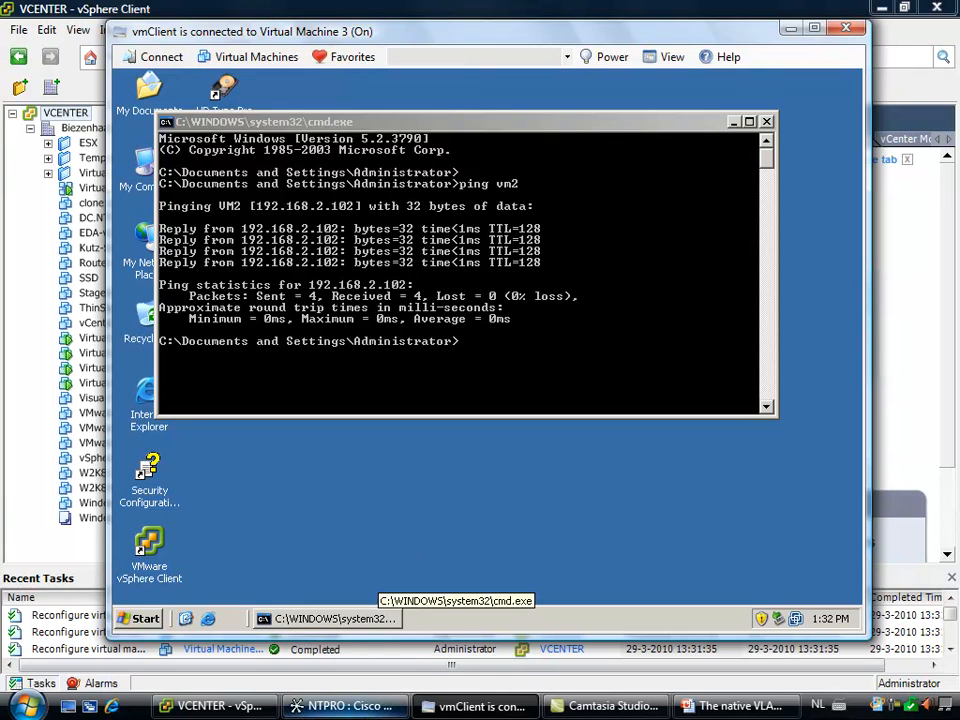
Switch to Cisco Network Assistant and, in the VLAN port configuration, set port Gi0/2 to Static Access with static-access VLAN 20
left_click(345, 706)
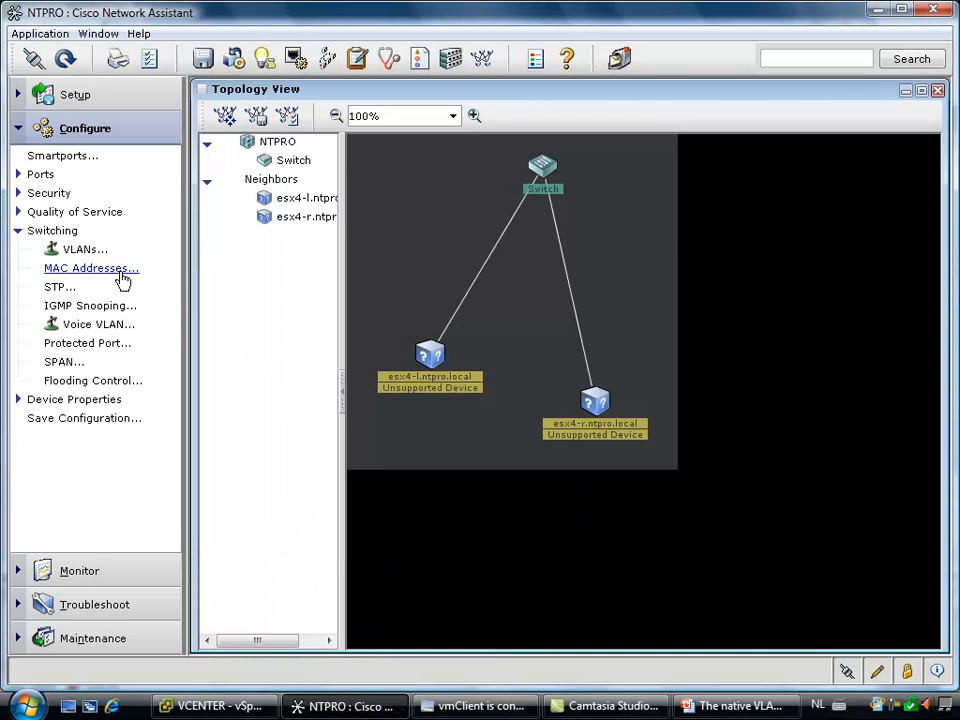
left_click(88, 250)
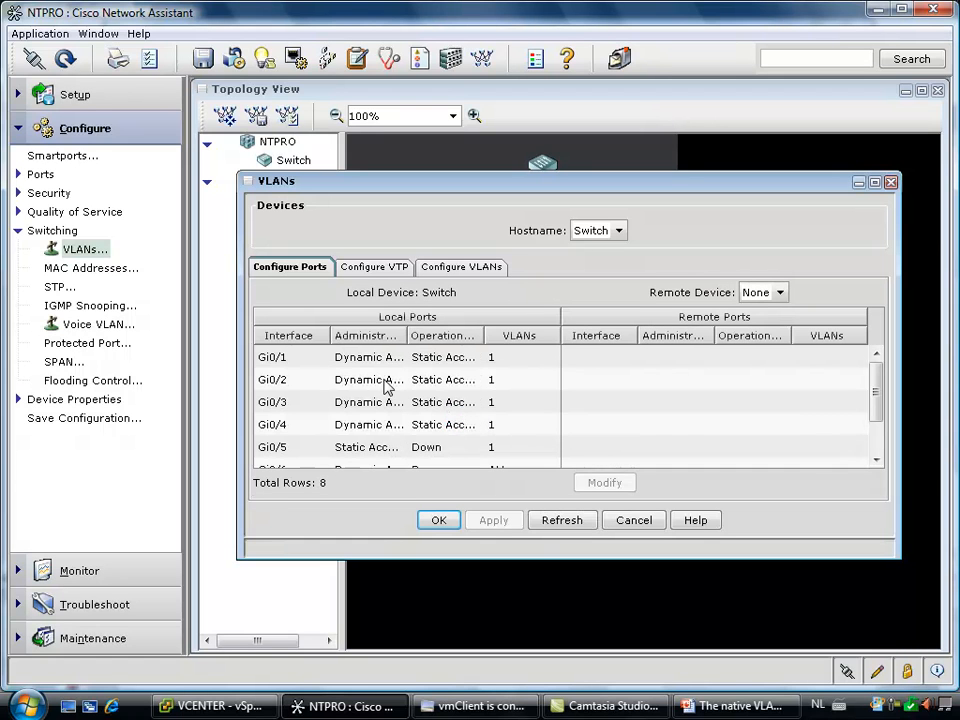
left_click(385, 385)
left_click(382, 405)
left_click(384, 381)
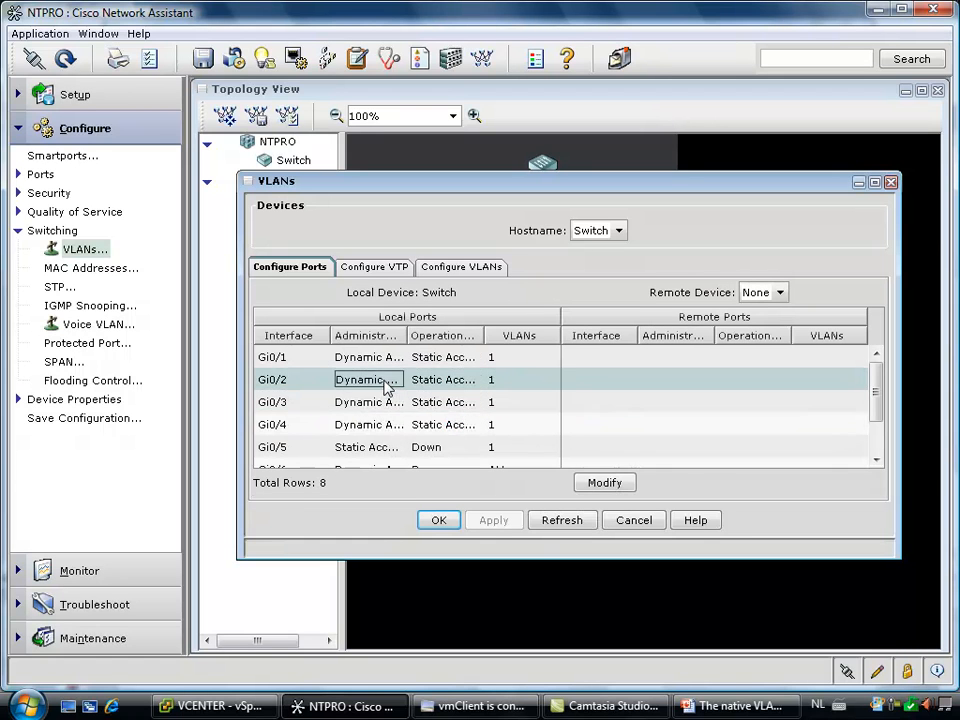
left_click(605, 484)
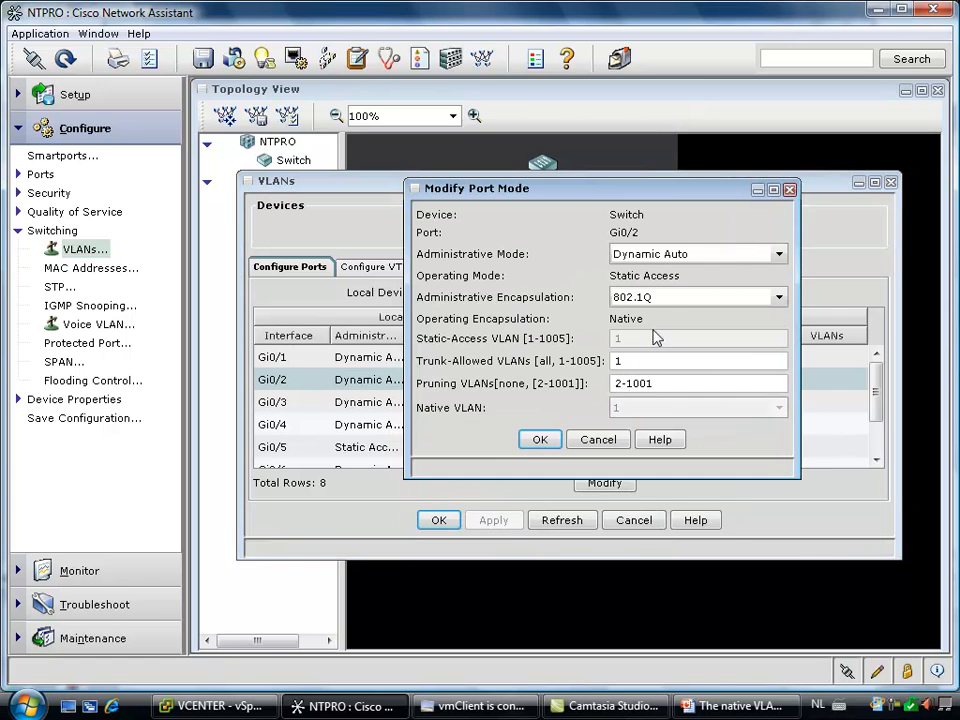
left_click(660, 255)
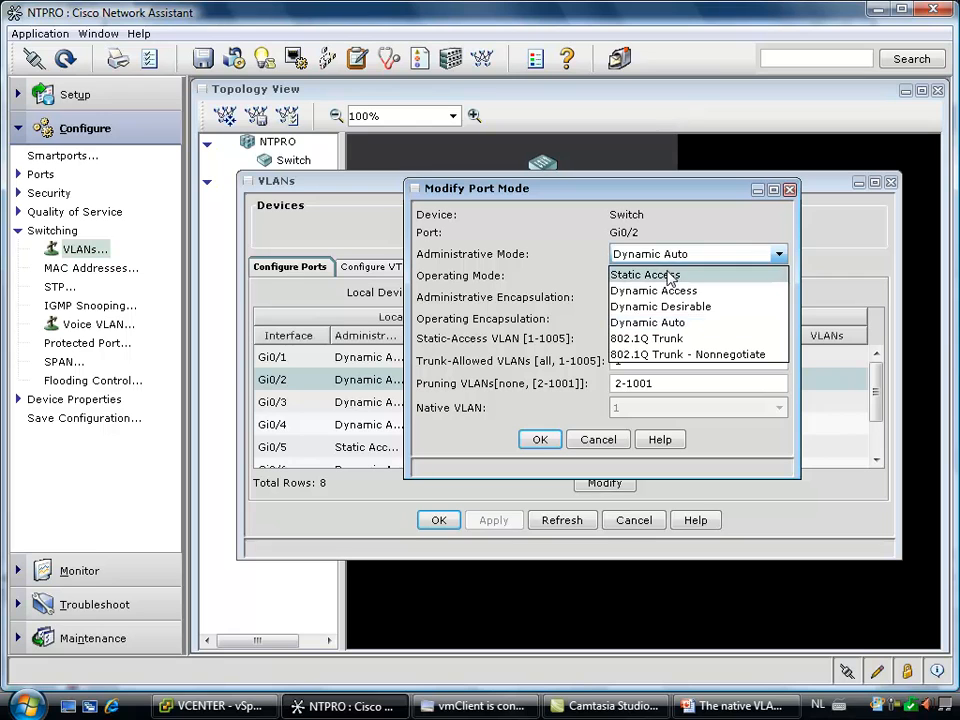
left_click(672, 275)
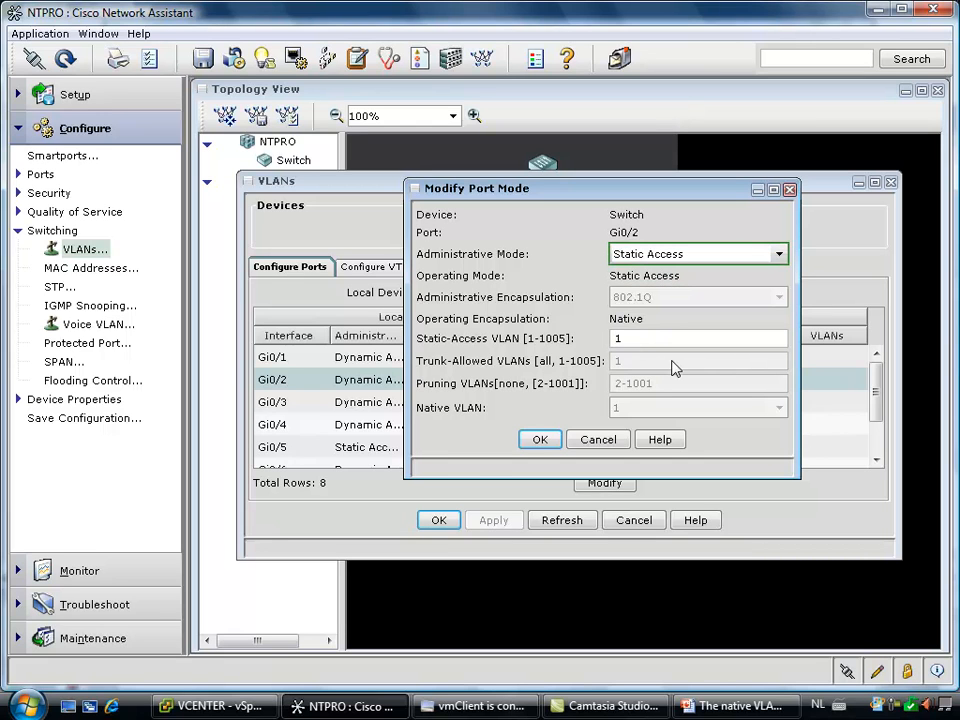
type("20")
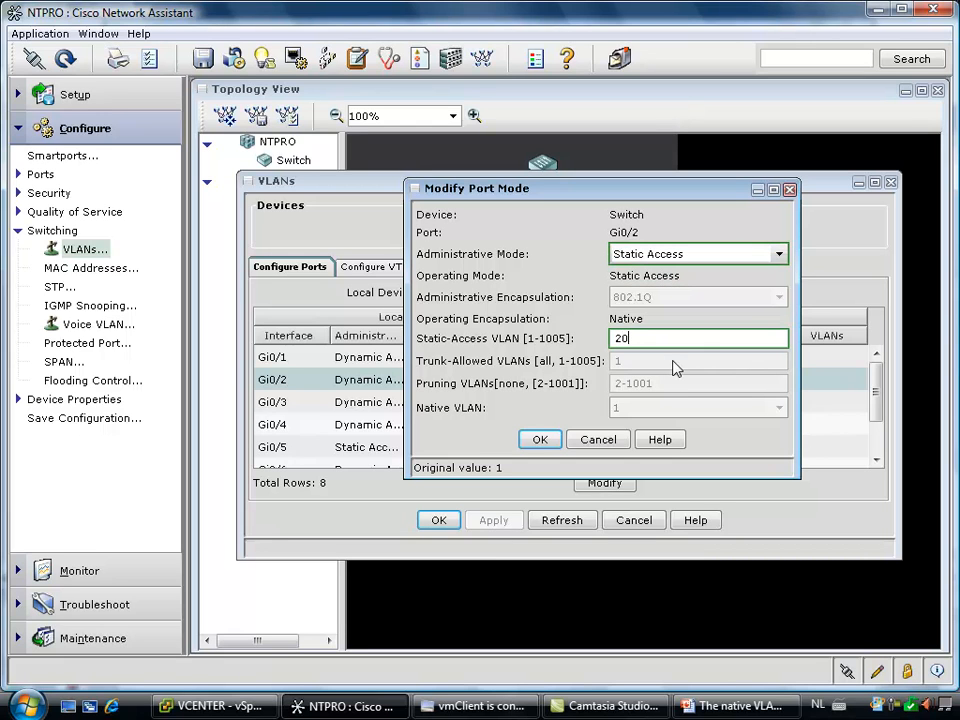
left_click(553, 441)
Set port Gi0/3 to Static Access mode with static-access VLAN 20
left_click(489, 406)
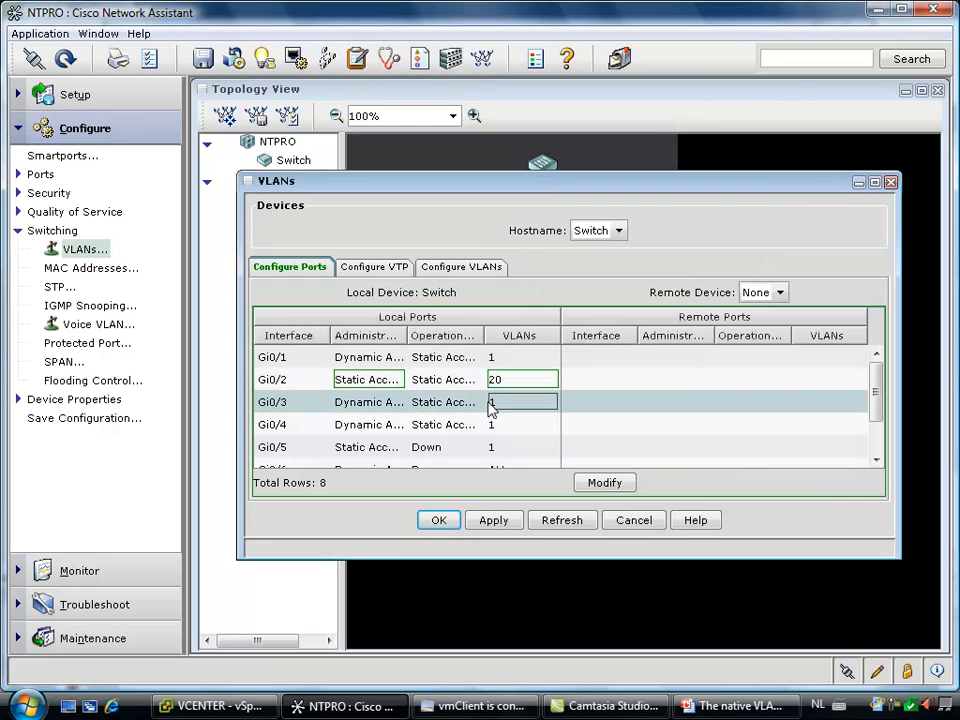
left_click(604, 487)
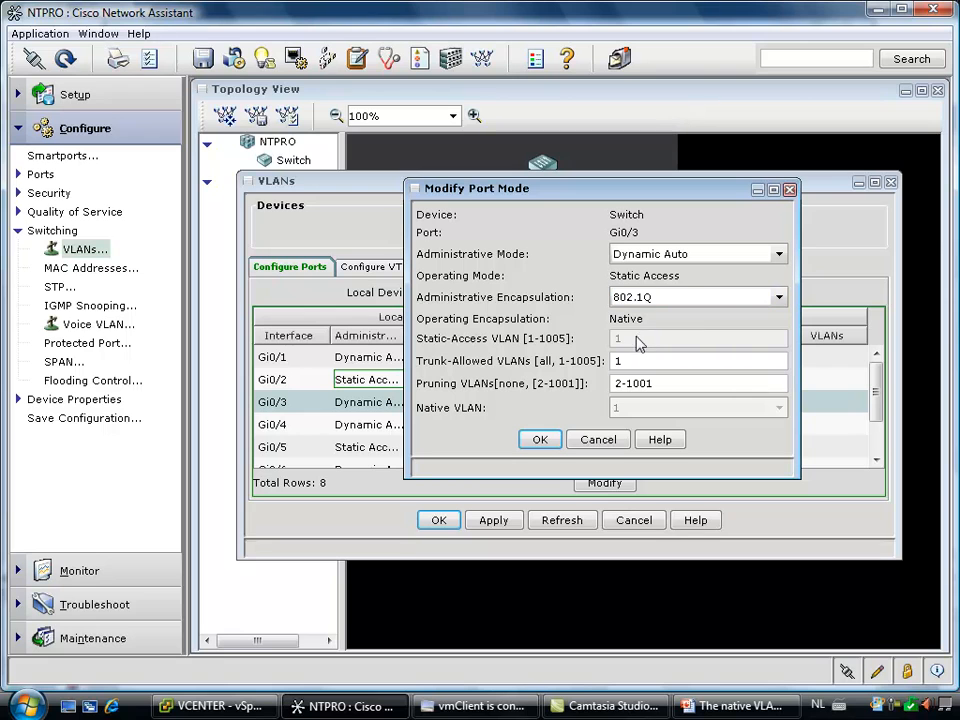
left_click(647, 254)
left_click(643, 272)
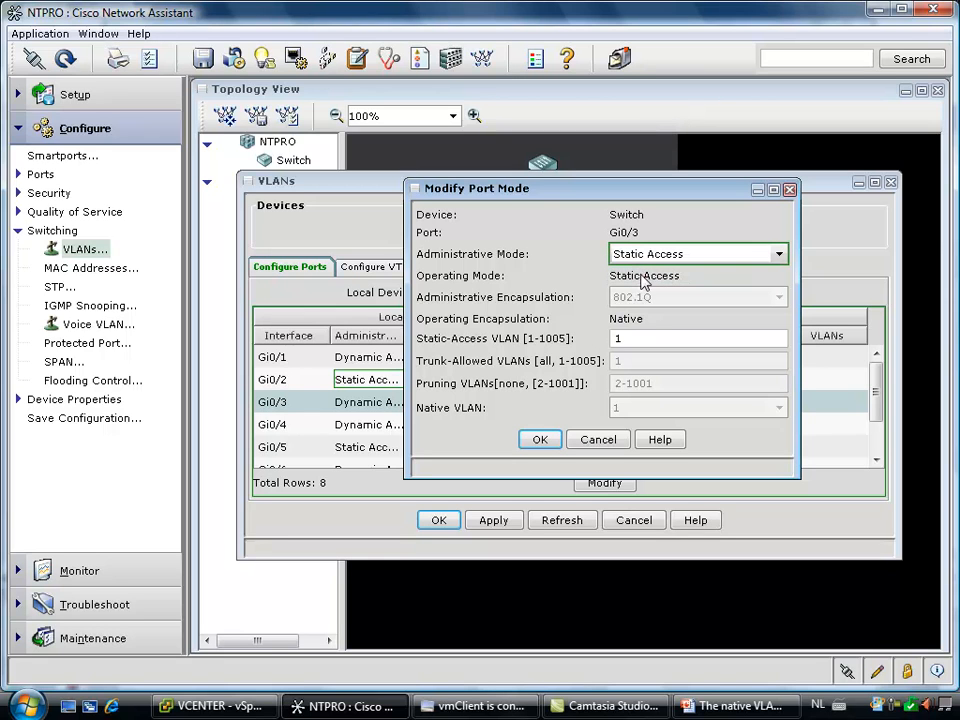
left_click_drag(650, 341, 601, 341)
key("Delete")
type("20")
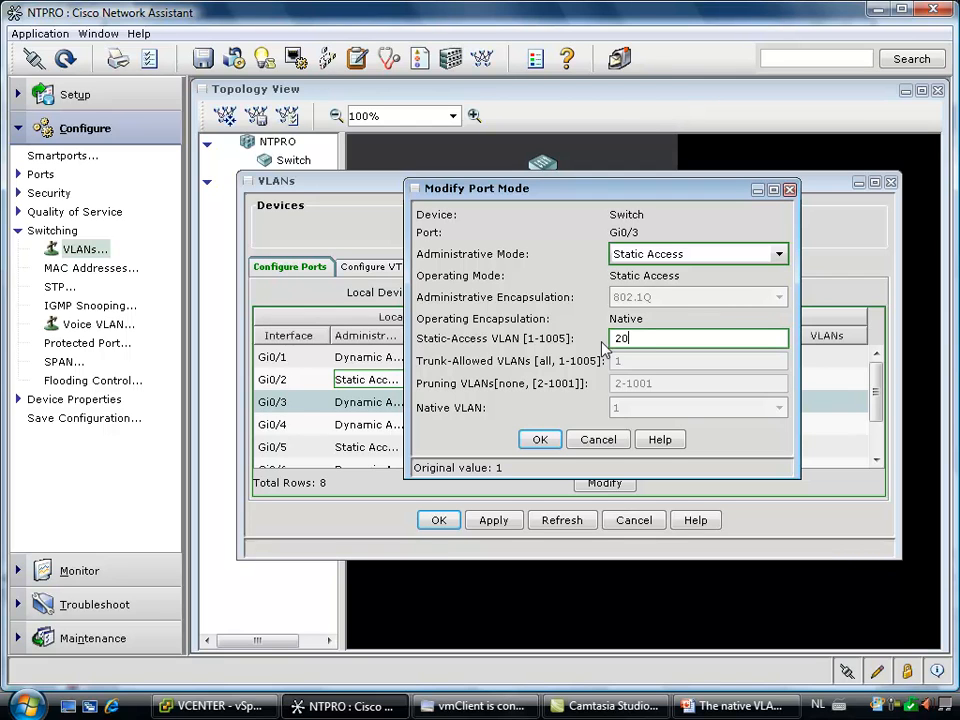
left_click(540, 439)
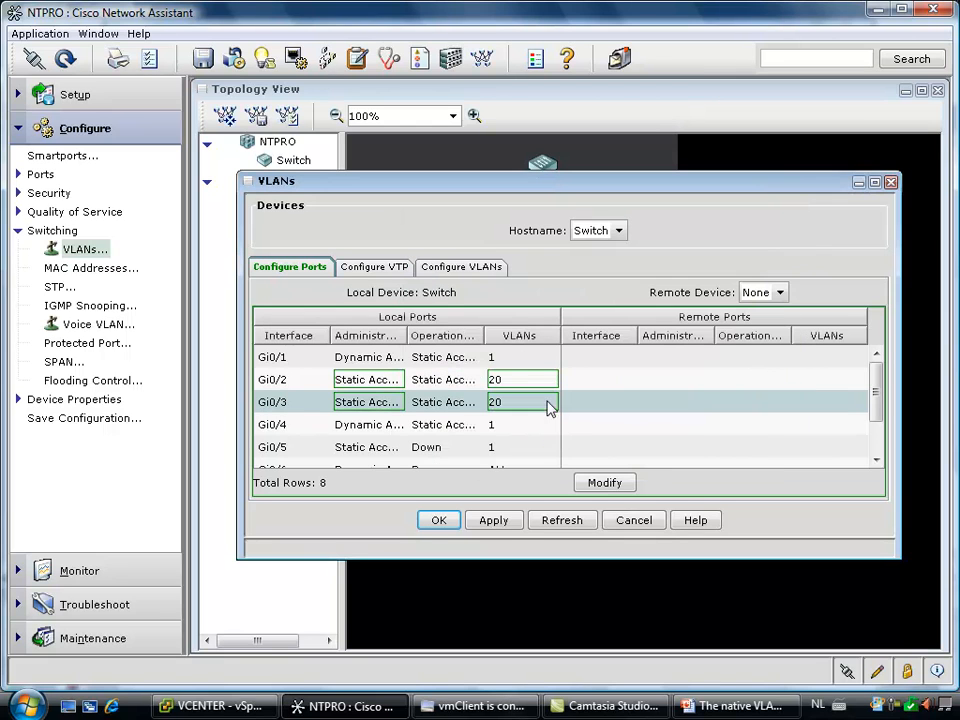
Create an active VLAN with ID 20 on the switch and apply the VLAN configuration
left_click(485, 275)
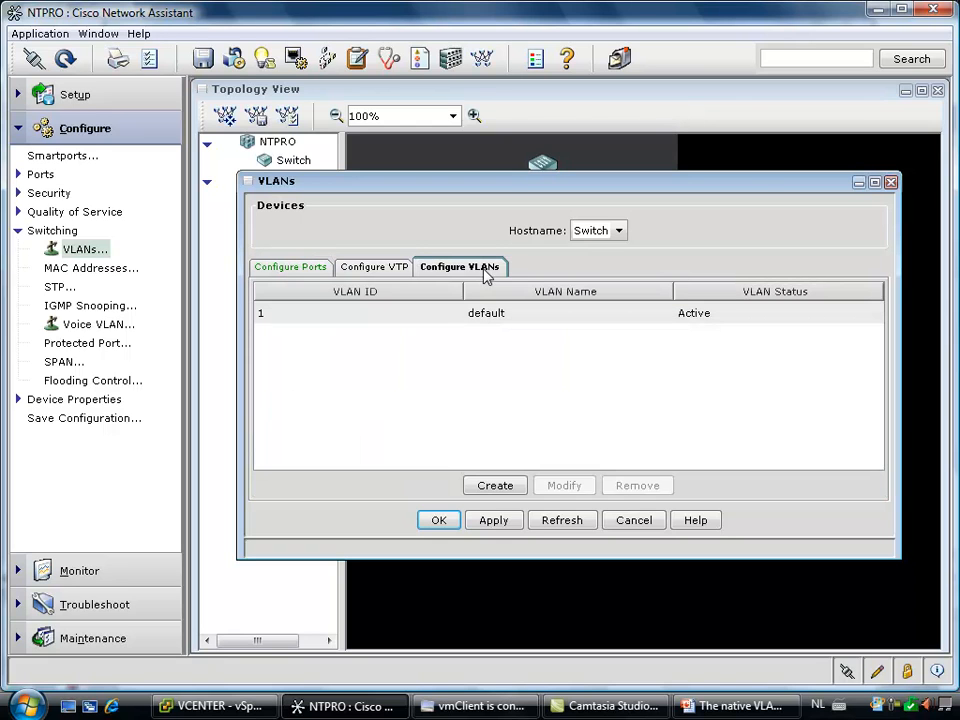
left_click(486, 488)
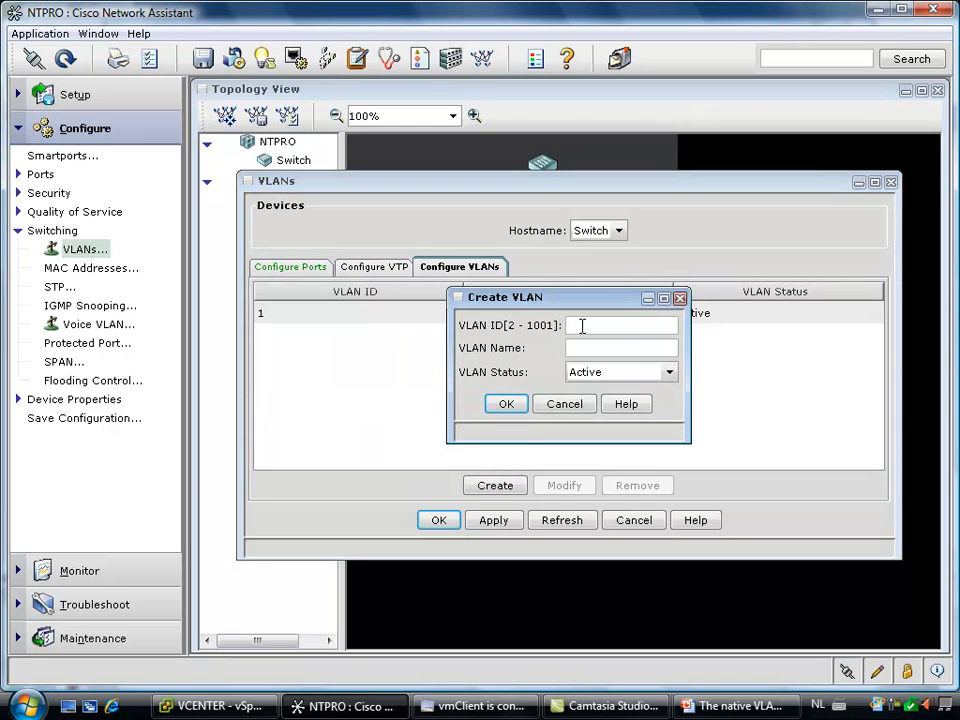
type("20")
left_click(506, 403)
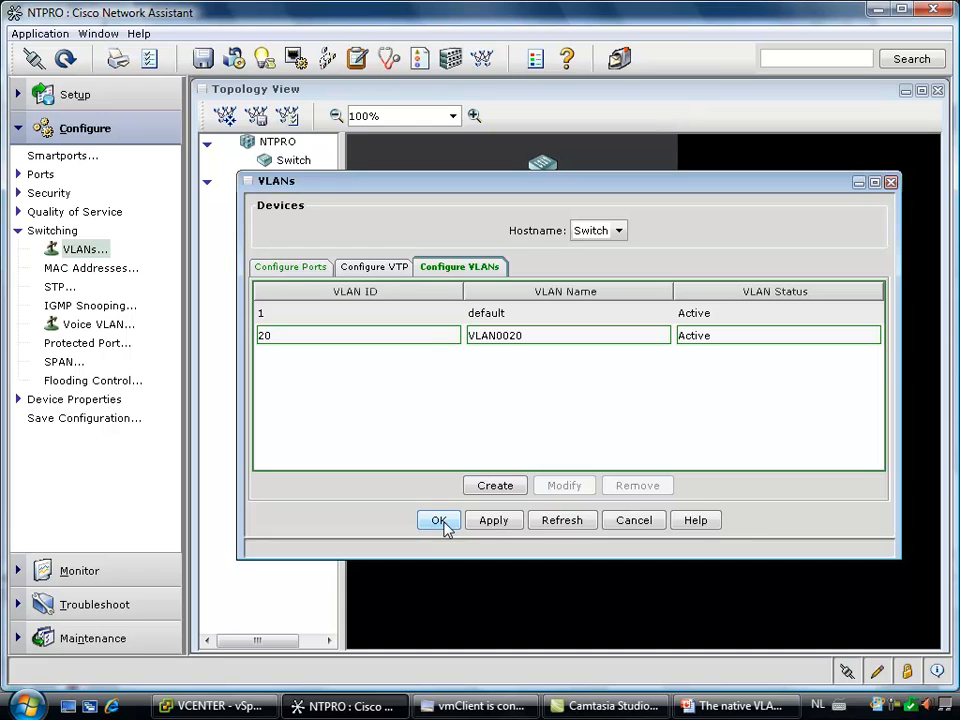
left_click(491, 522)
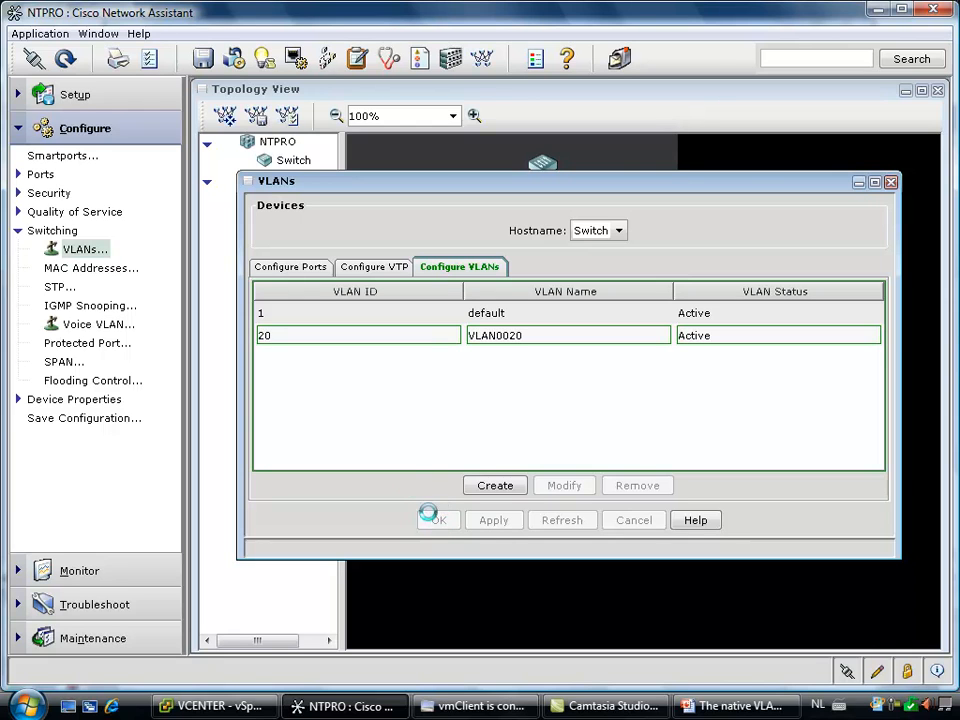
left_click(440, 521)
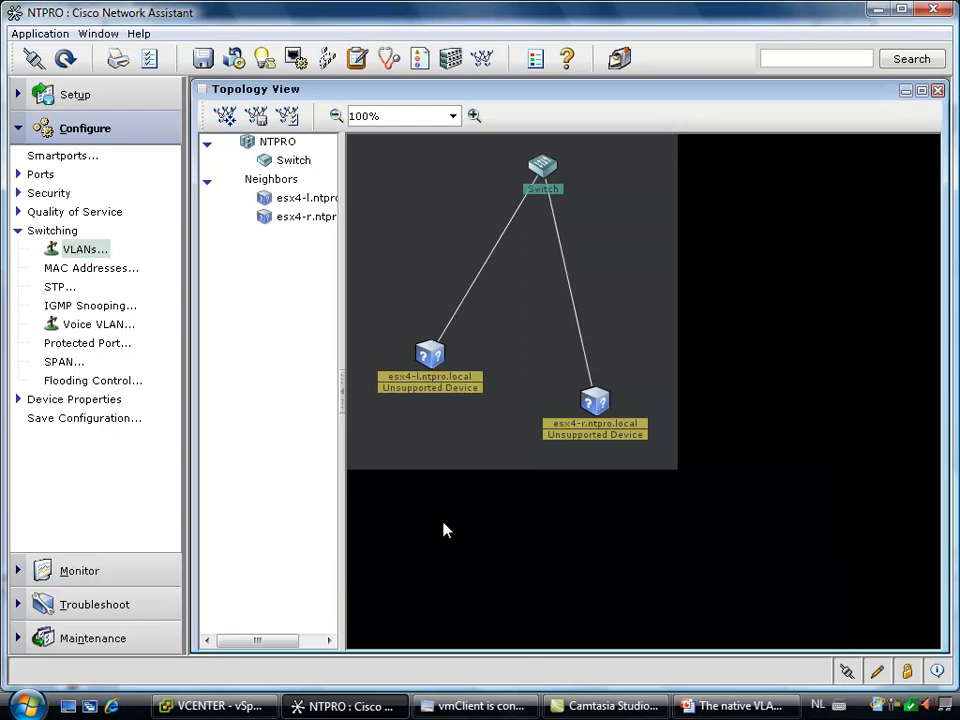
Switch back to vmClient and repeat the ping to vm2 from Virtual Machine 3's command prompt
left_click(480, 706)
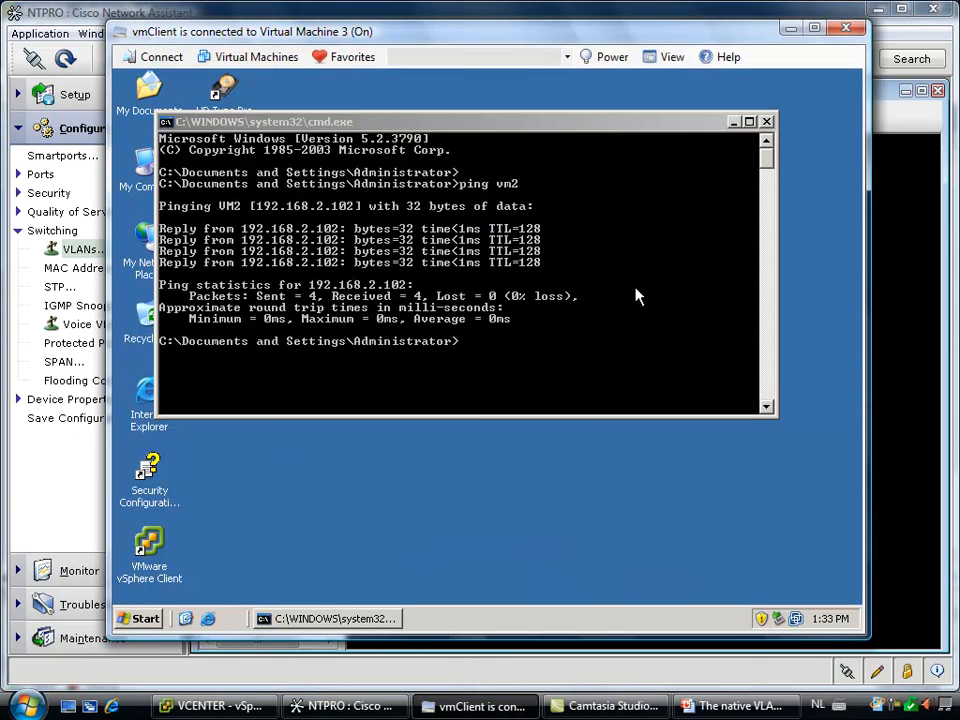
left_click(636, 295)
key("Up")
key("Return")
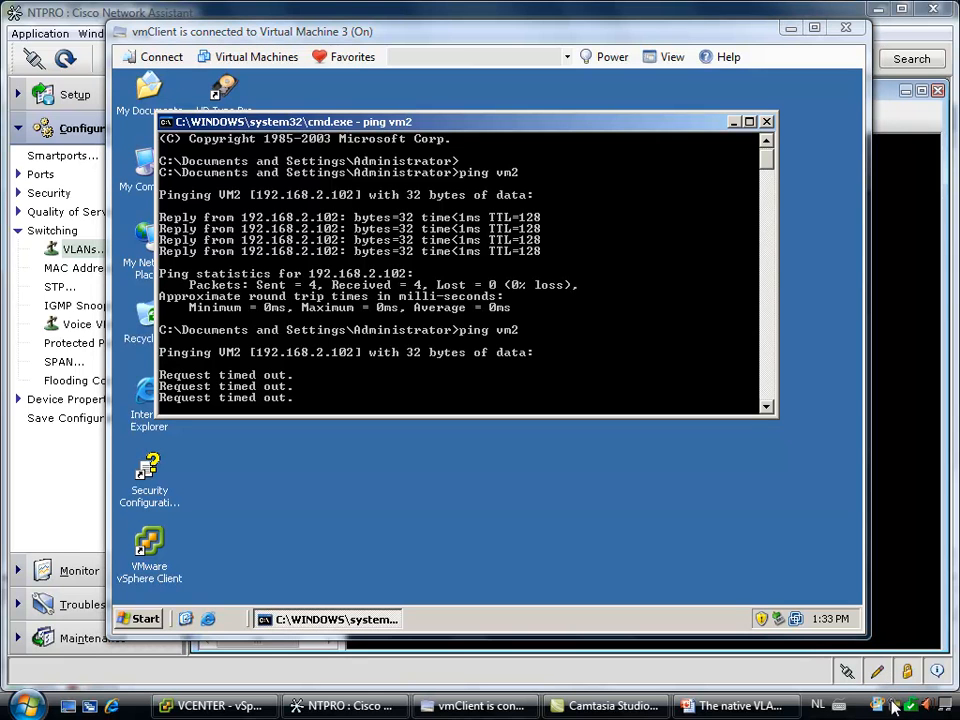
left_click(895, 706)
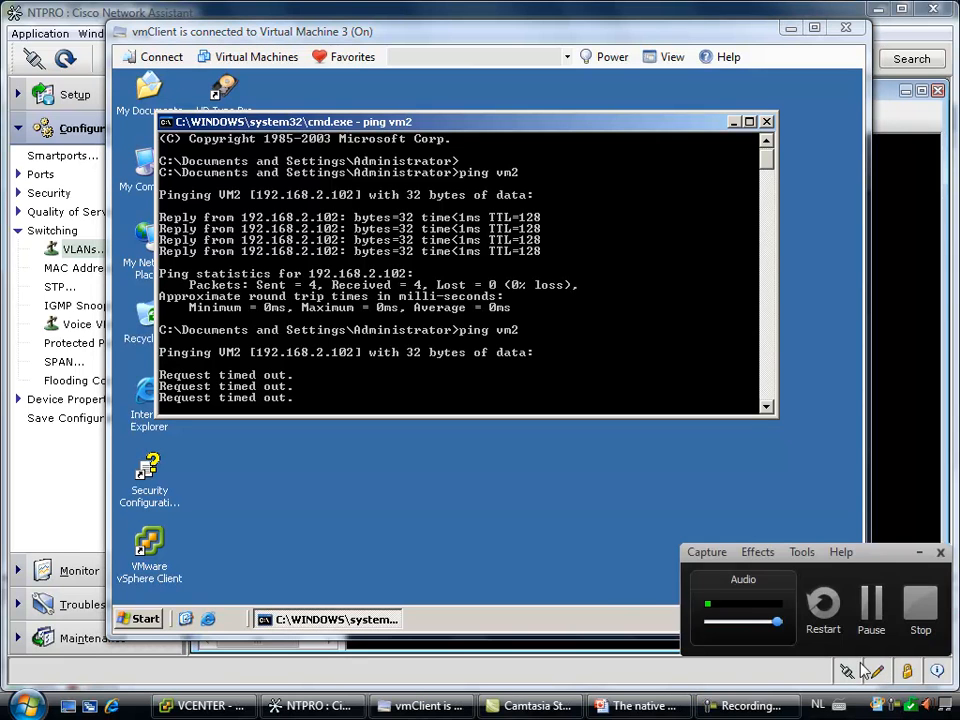
Ping vm2 once more from Virtual Machine 3's command prompt
left_click(862, 617)
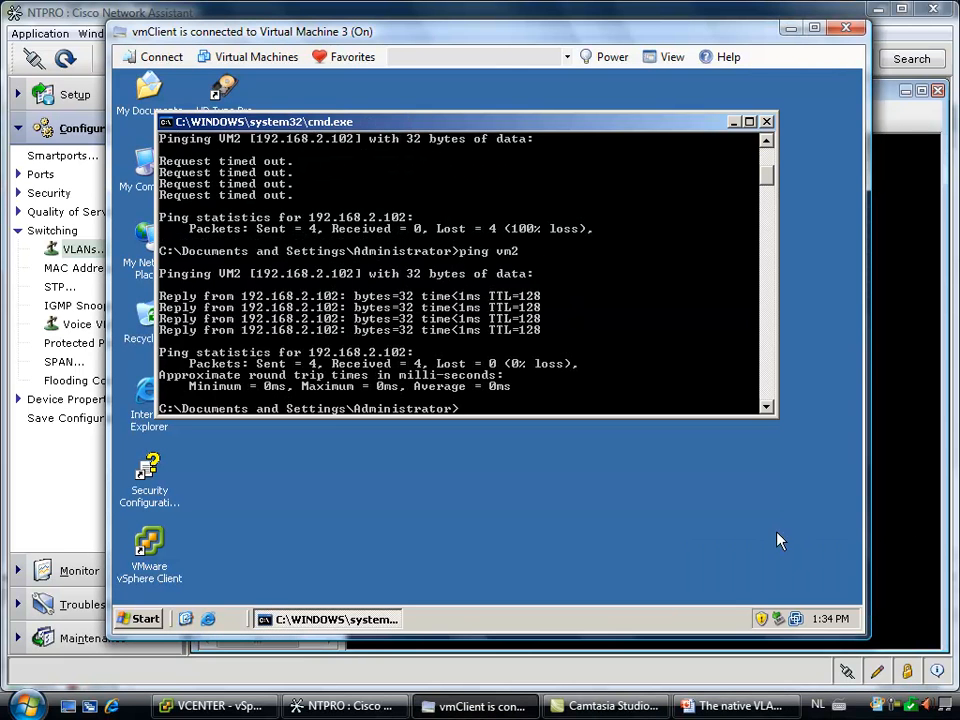
key("Up")
key("Return")
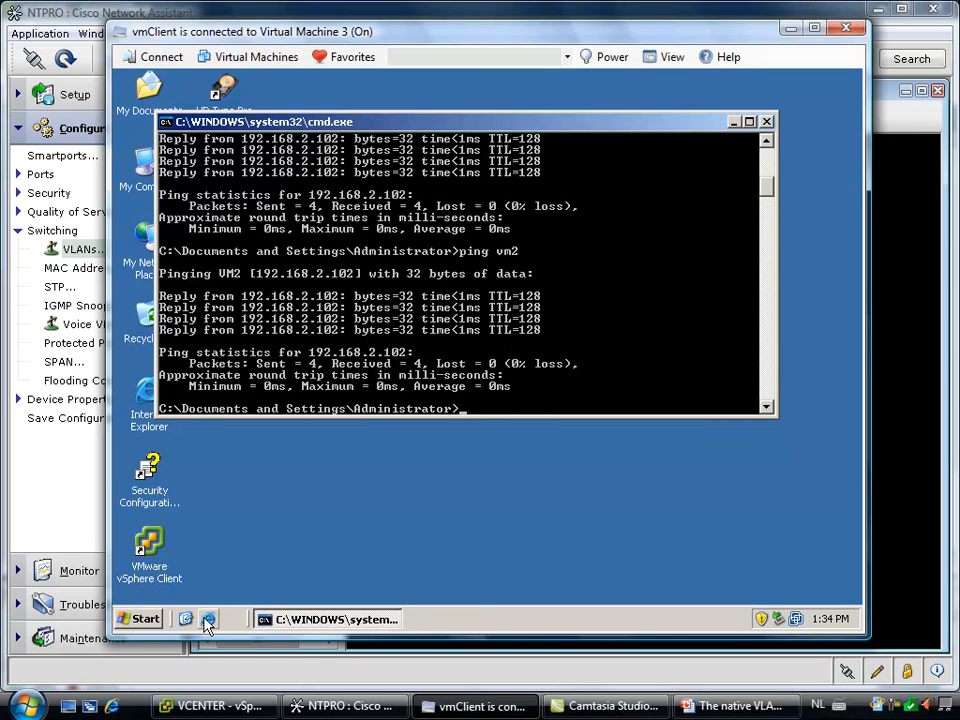
left_click(208, 620)
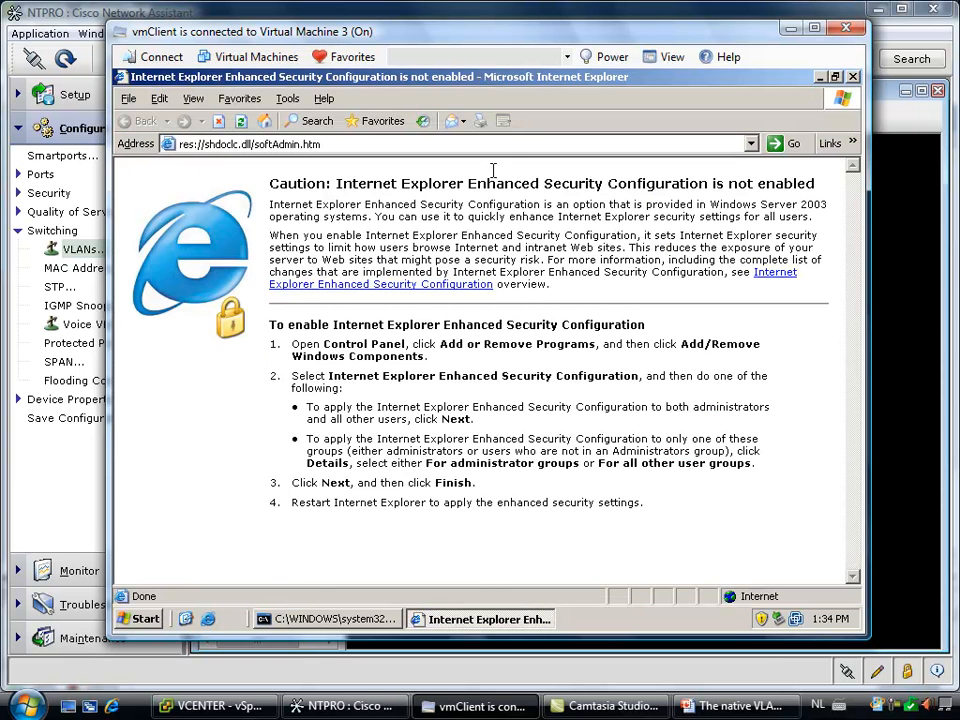
left_click(499, 144)
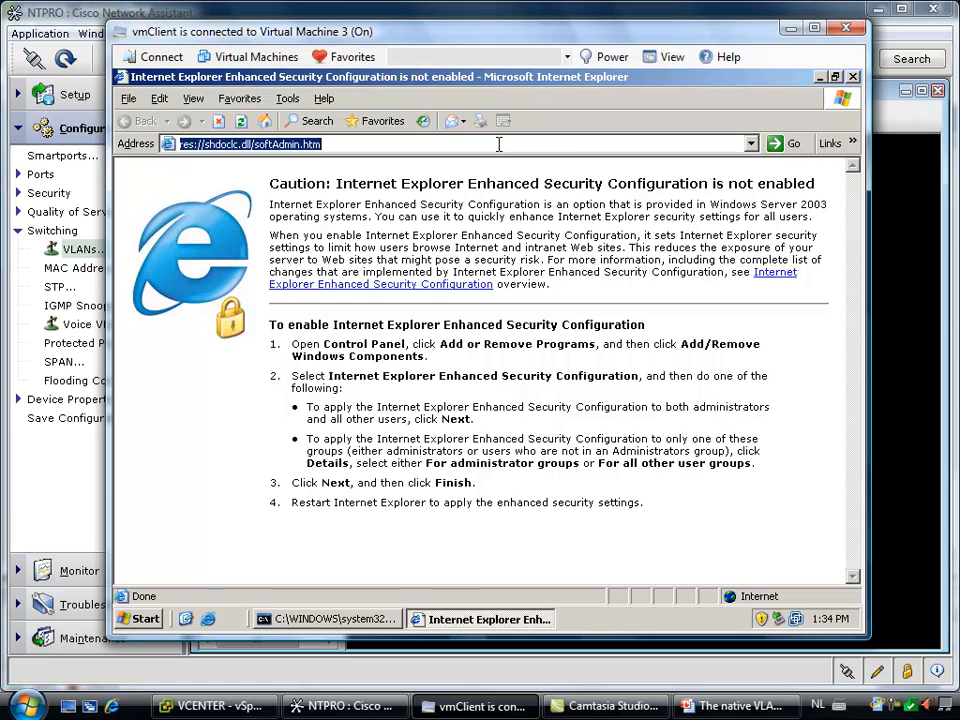
left_click(265, 122)
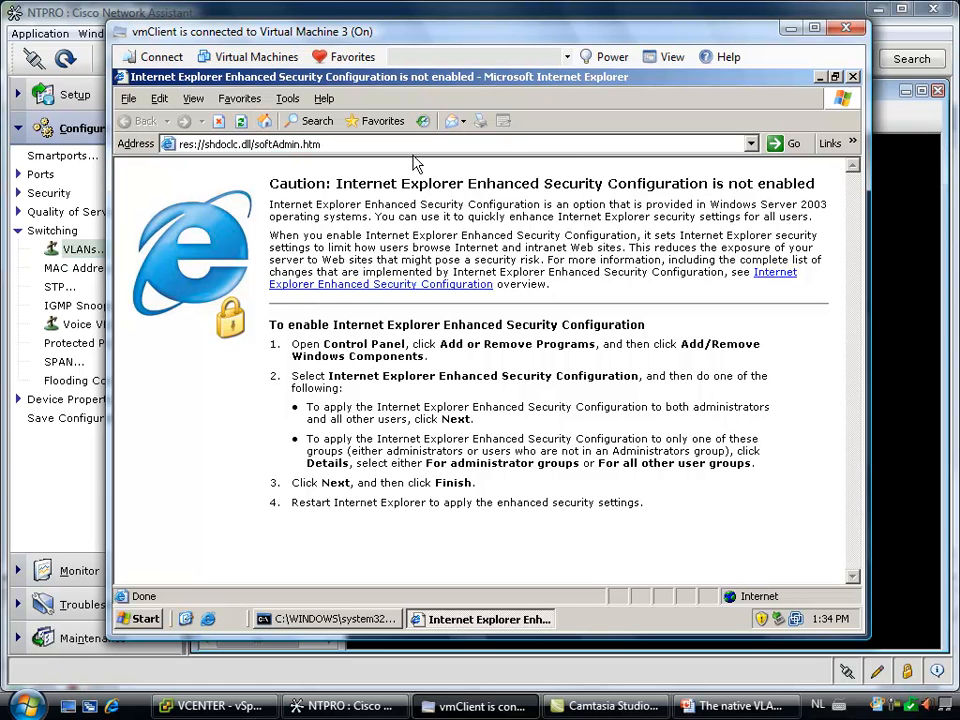
left_click(403, 144)
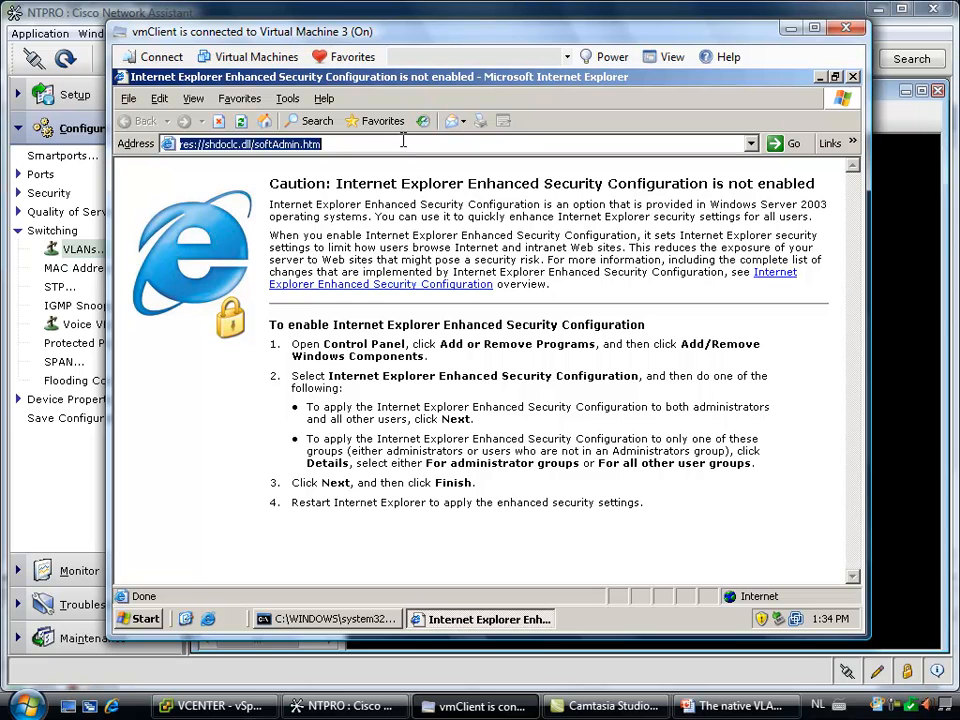
type("www.ntpro")
key("Down")
key("Return")
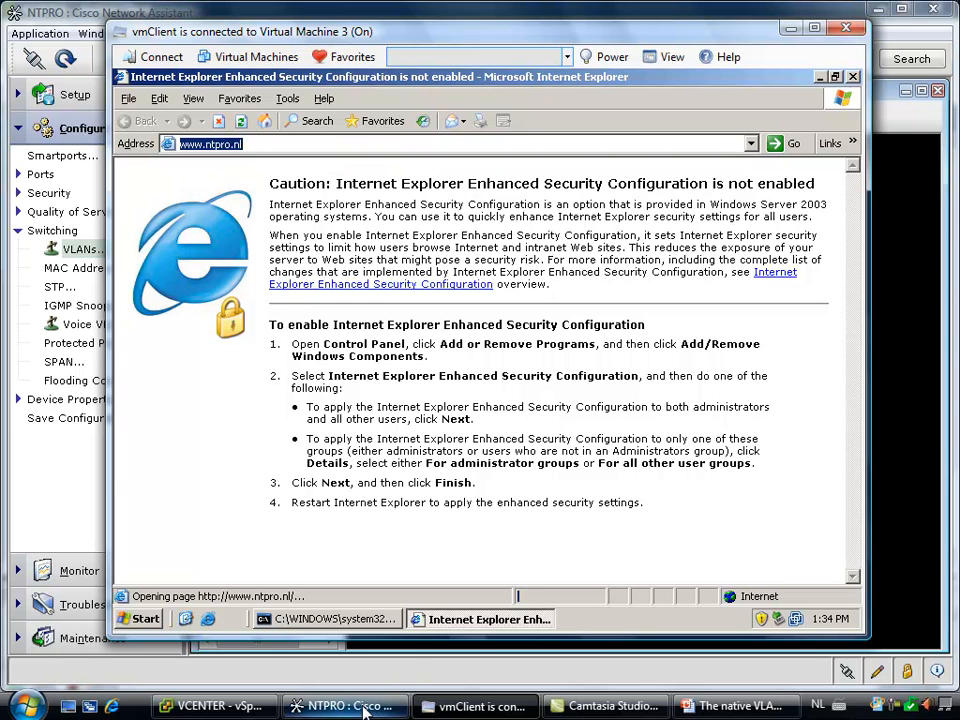
Switch to vSphere Client and connect the Router virtual machine's Network adapter 2 to dvPortGroup (dvSwitch)
left_click(240, 705)
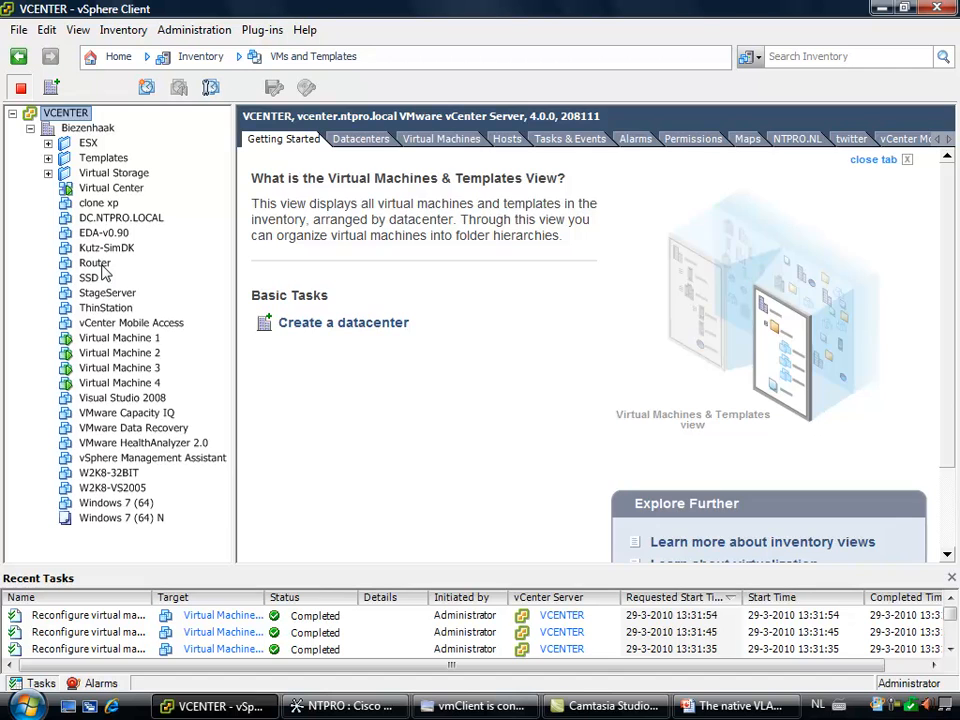
left_click(100, 264)
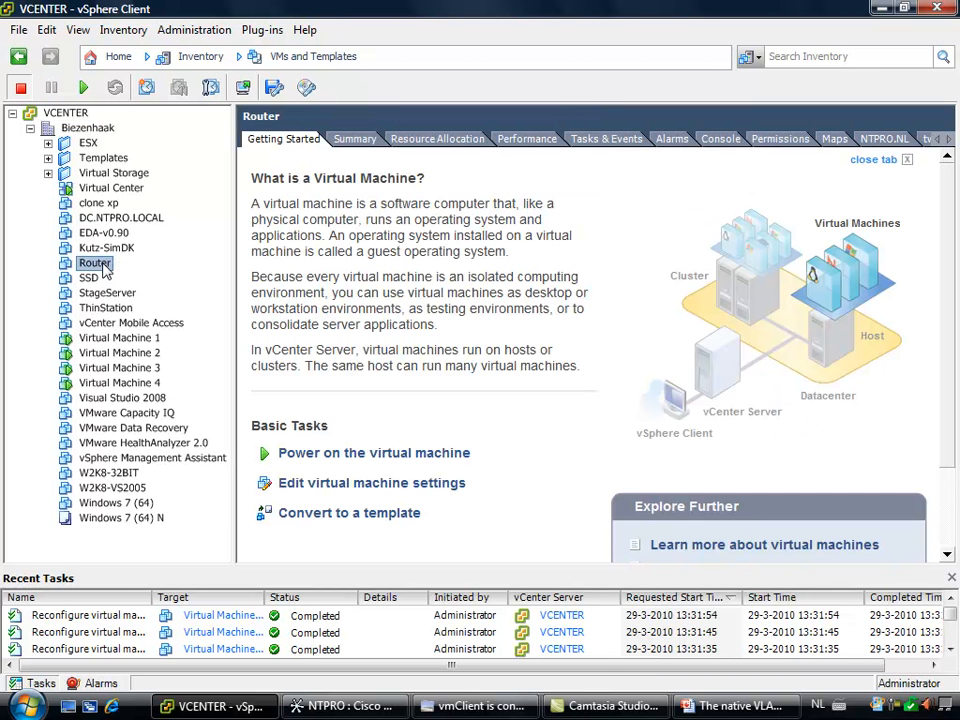
right_click(103, 266)
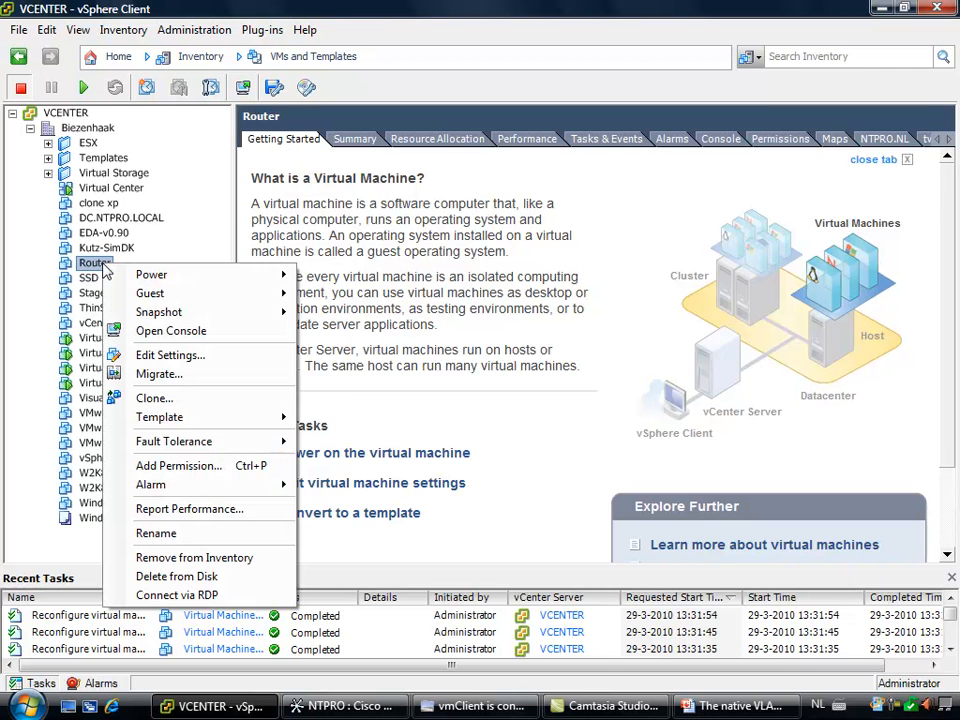
left_click(172, 355)
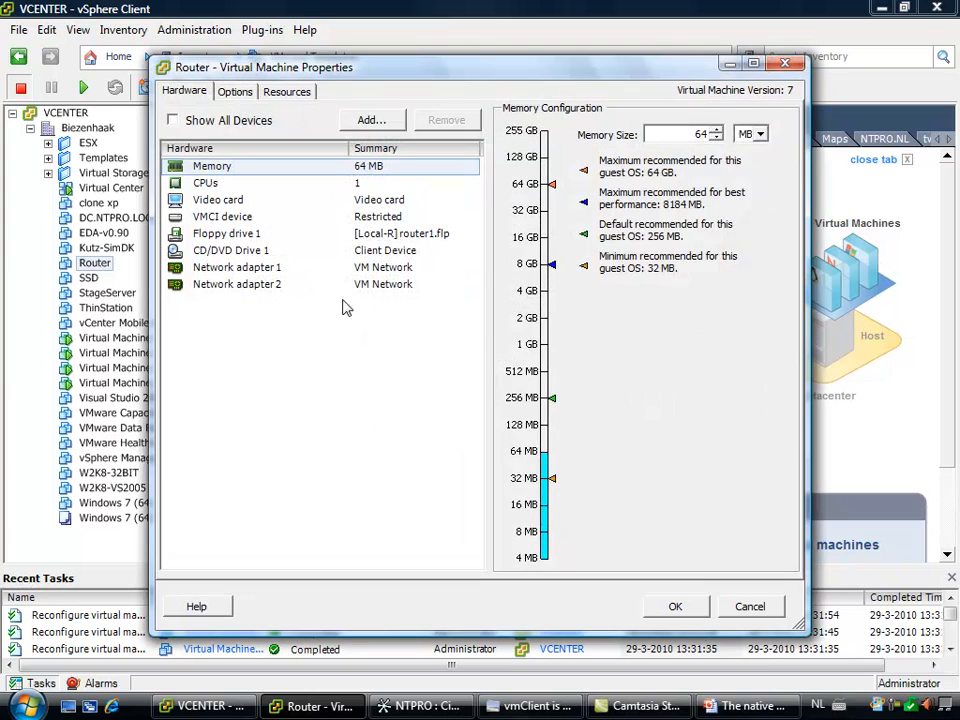
left_click(268, 270)
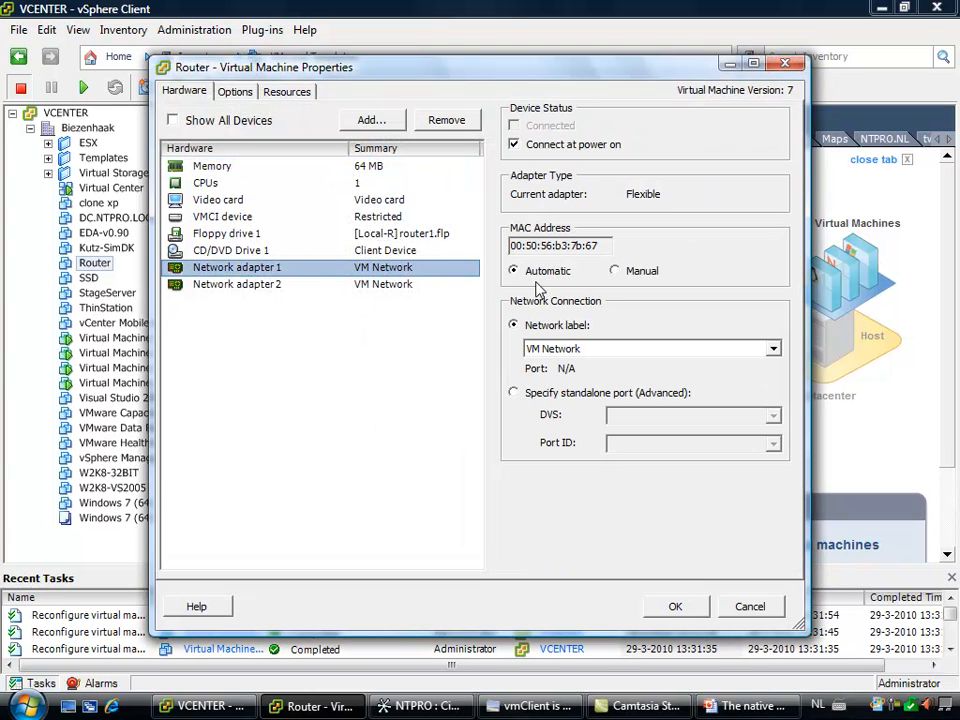
left_click(272, 287)
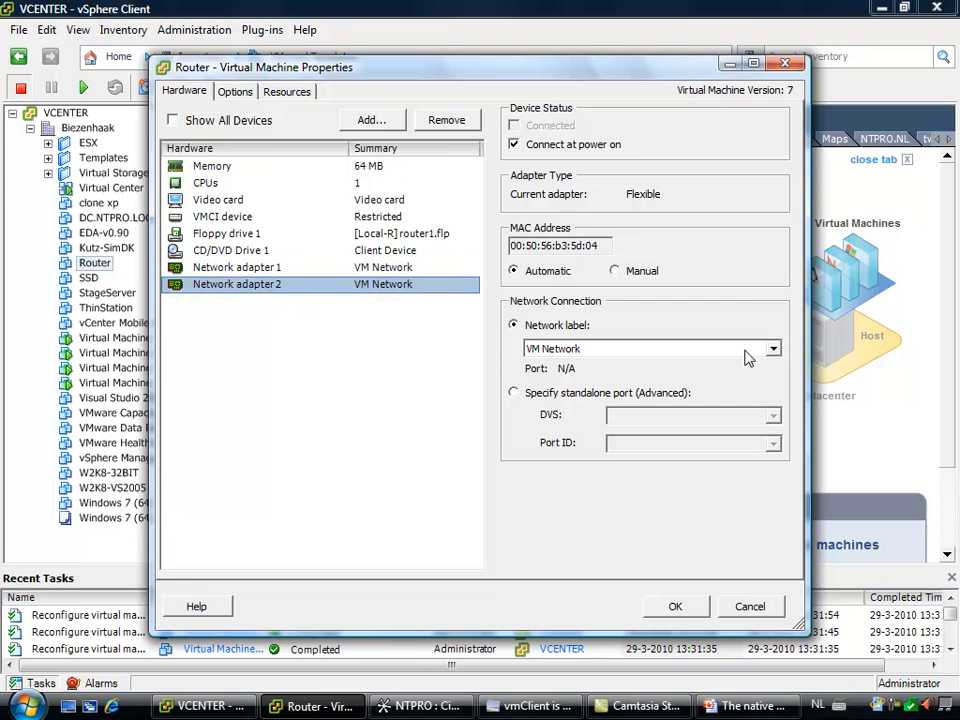
left_click(745, 357)
left_click(720, 385)
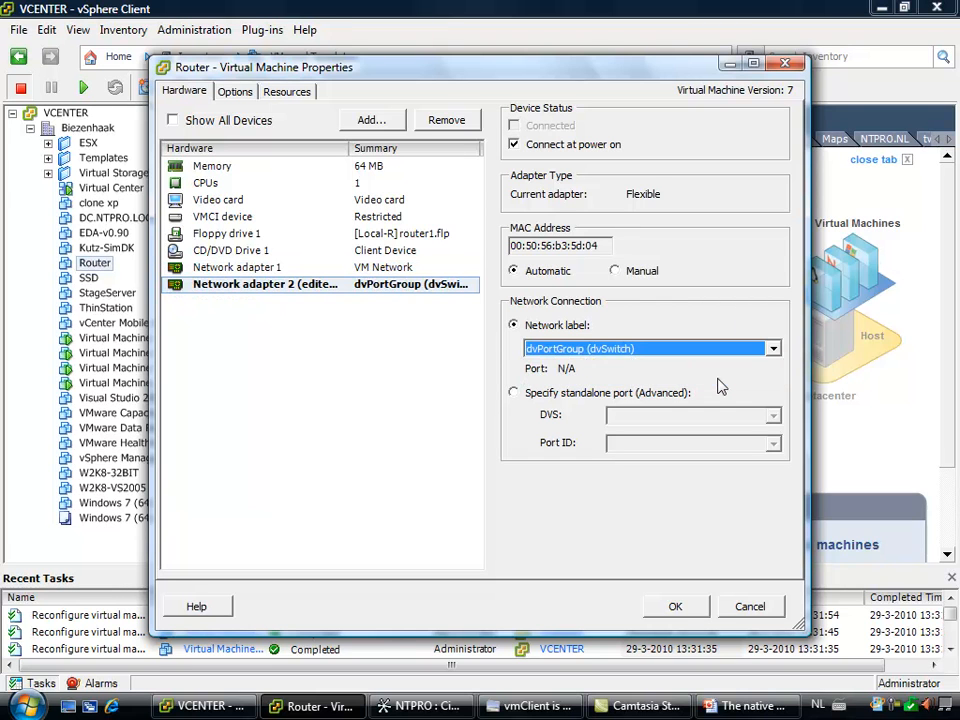
left_click(675, 607)
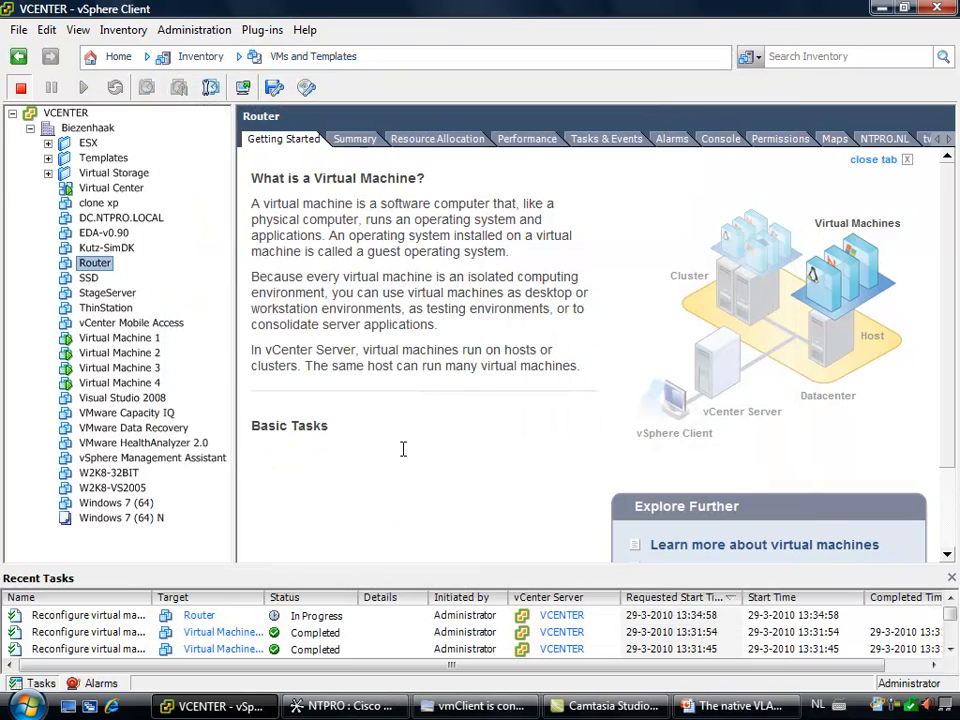
Power on the Router virtual machine
right_click(93, 265)
mouse_move(204, 272)
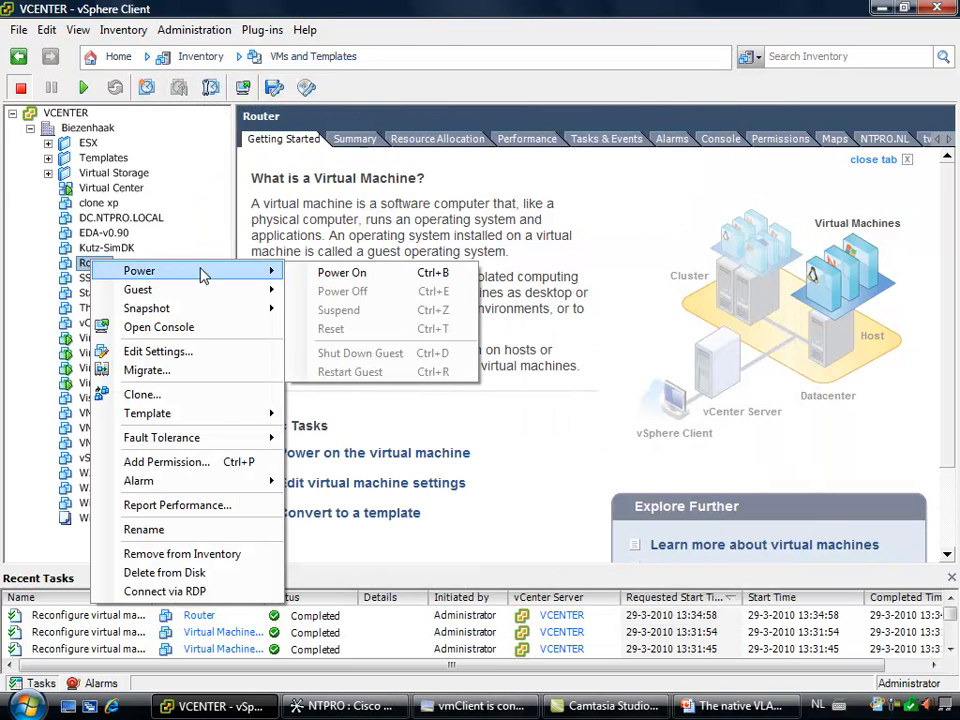
left_click(330, 273)
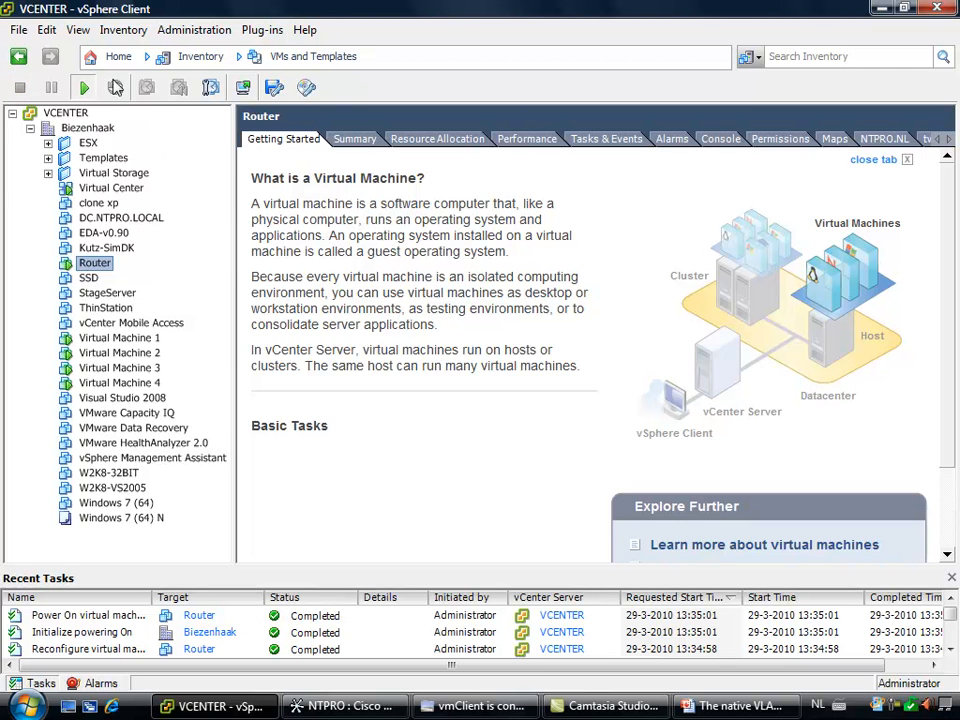
In Hosts and Clusters, examine esx4-l.ntpro.local's distributed virtual switch, expanding the port group's virtual machines and the dvUplink1 adapter
left_click(207, 62)
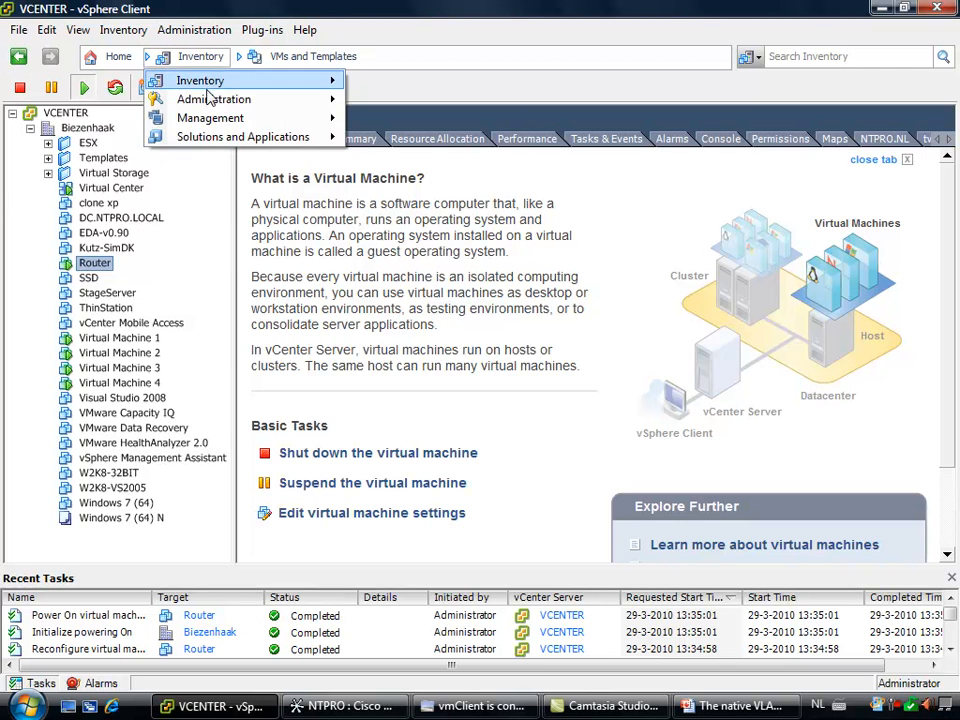
left_click(120, 57)
left_click(146, 122)
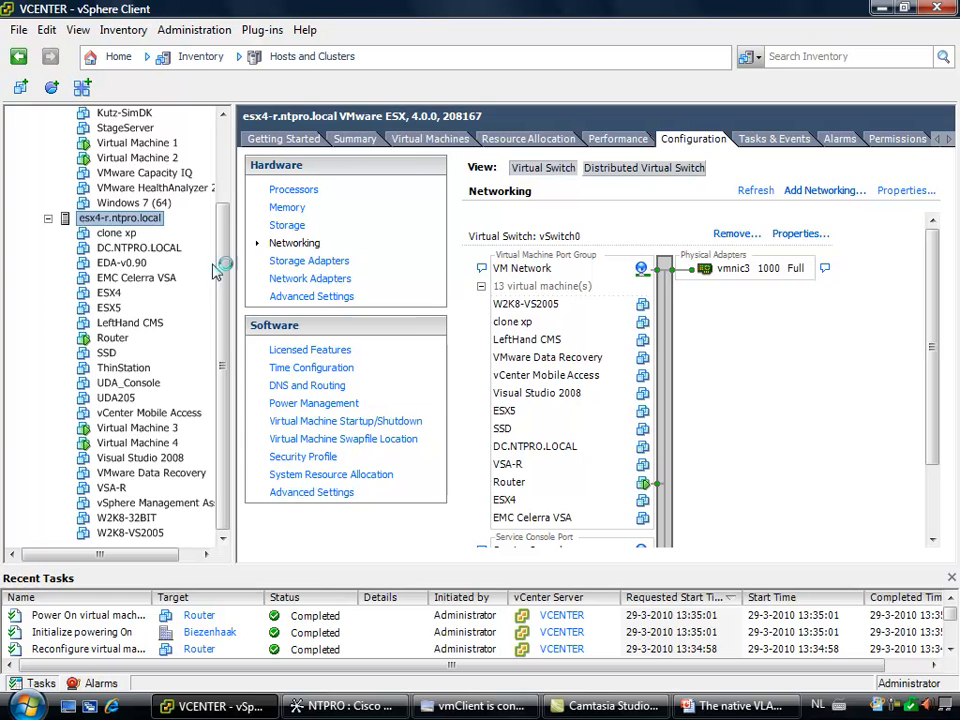
left_click_drag(222, 266, 216, 150)
left_click(112, 143)
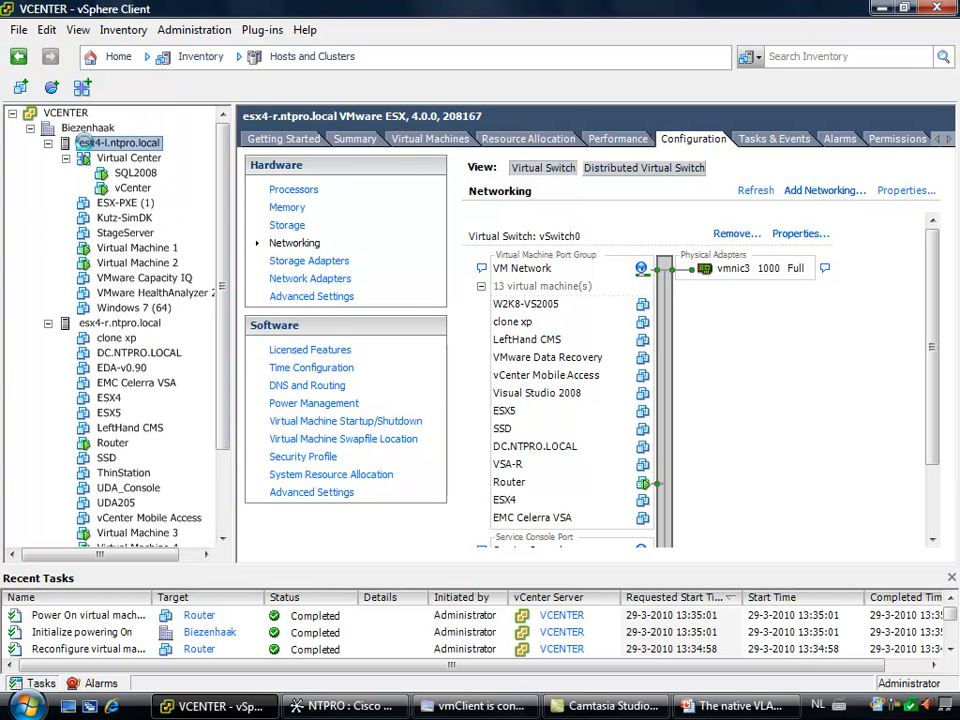
left_click(645, 168)
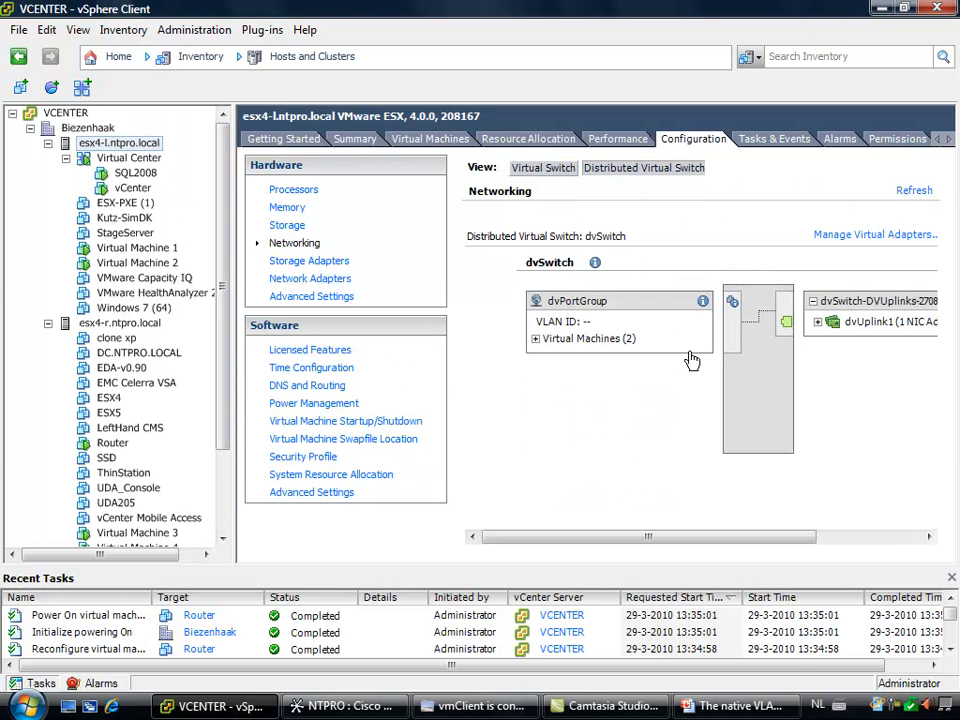
left_click(535, 340)
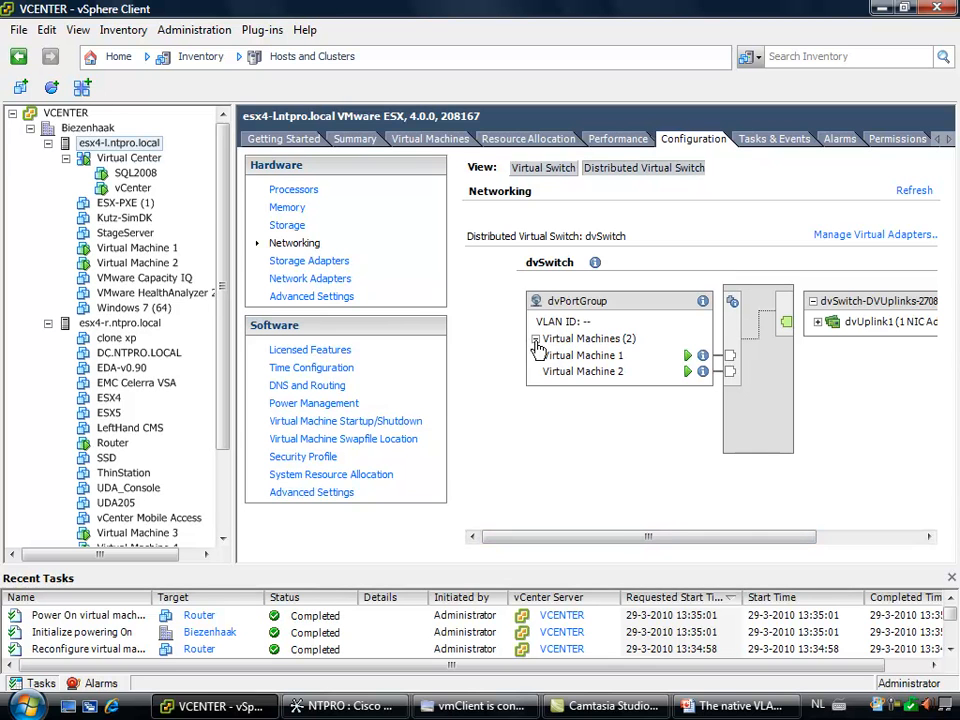
left_click_drag(617, 545, 712, 545)
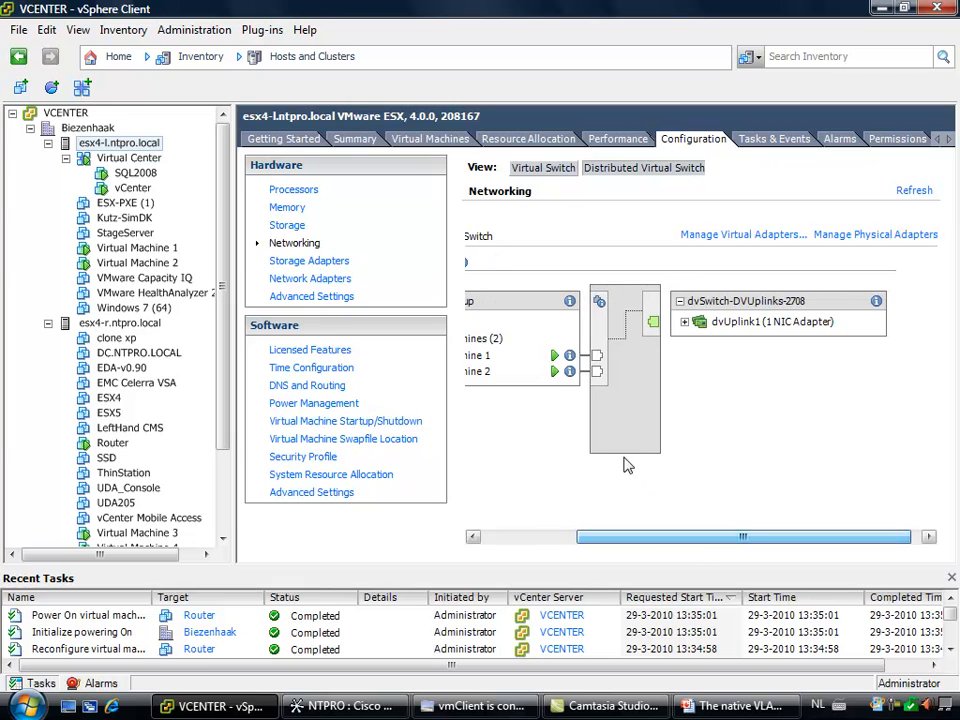
left_click(685, 323)
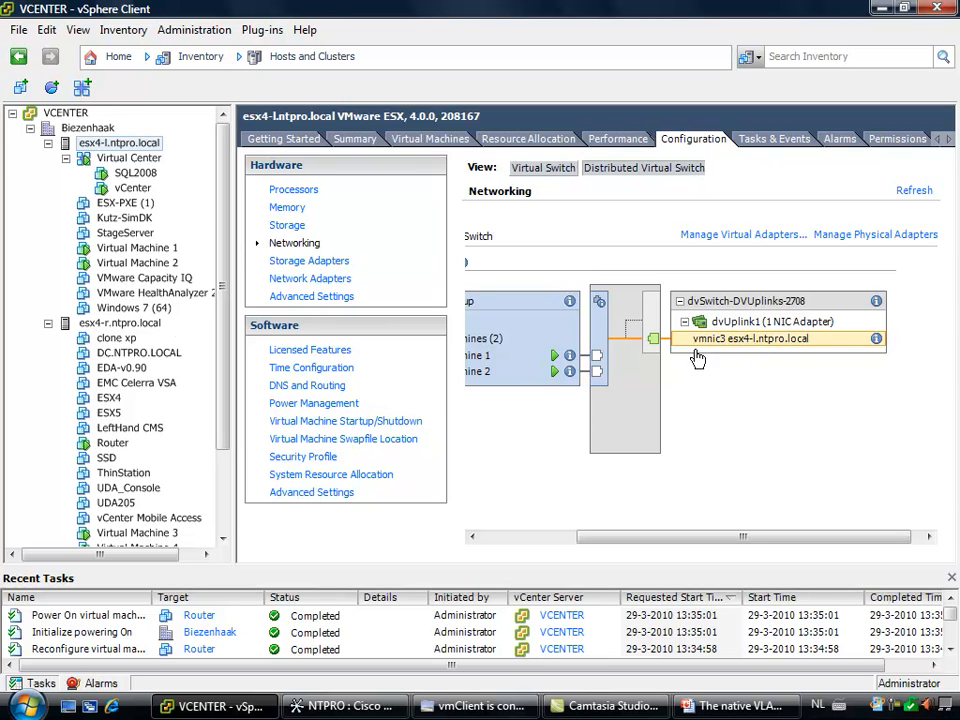
Examine the distributed switch on esx4-r.ntpro.local, tracing Virtual Machine 3, Virtual Machine 4 and Router to the expanded dvUplink1 adapter
left_click(117, 325)
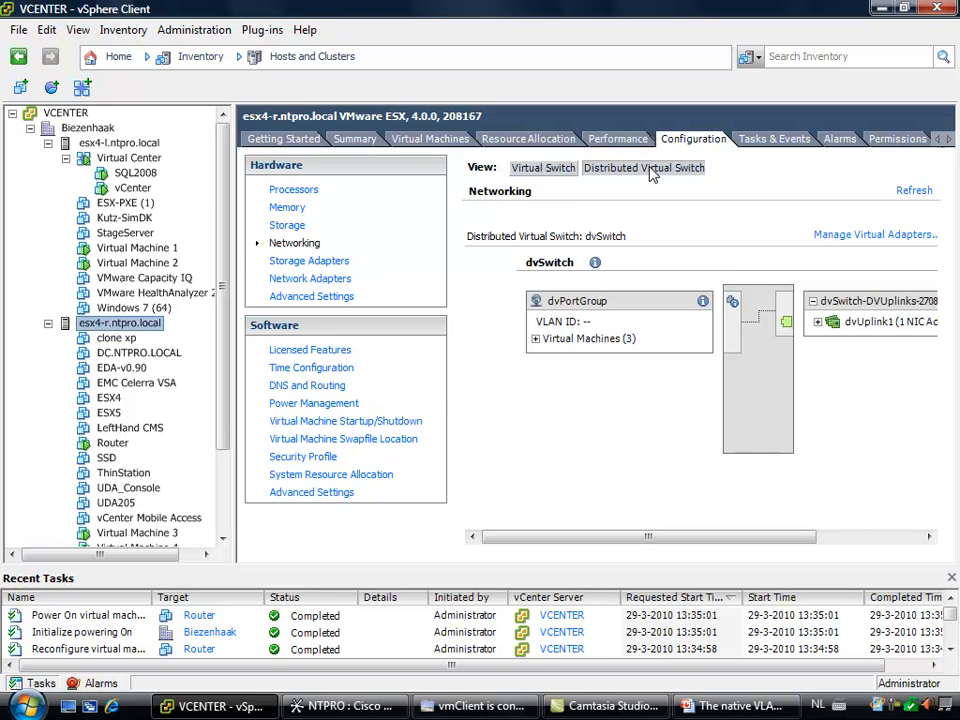
left_click(536, 340)
left_click(553, 357)
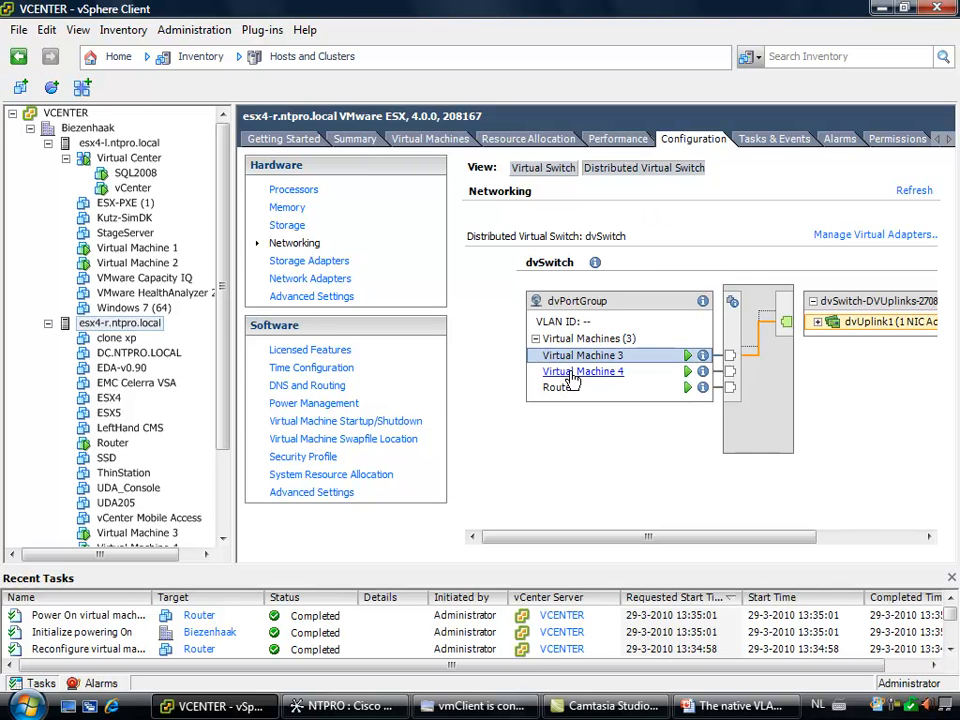
left_click(558, 372)
left_click(817, 322)
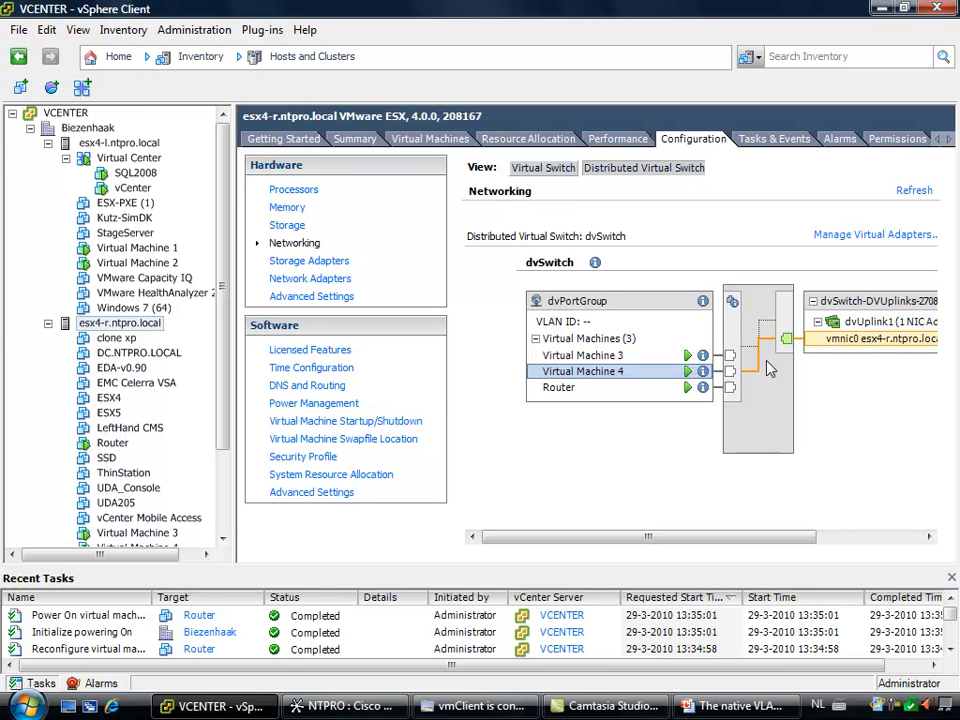
left_click(557, 389)
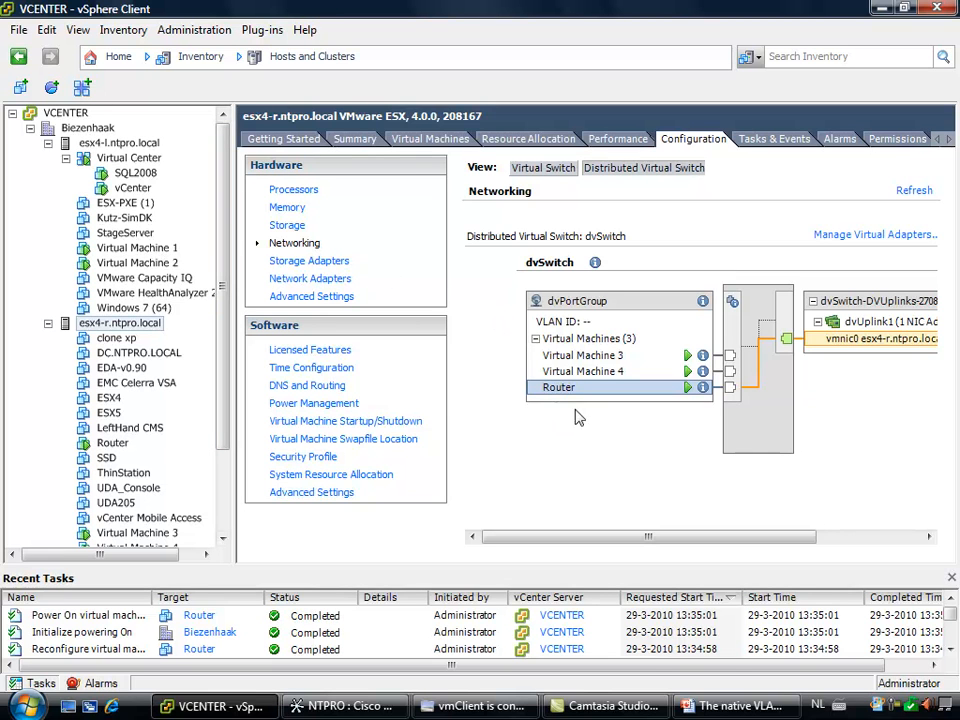
Switch to vmClient, connect to Virtual Machine 1 from the favorites and run ipconfig in its command prompt
mouse_move(470, 716)
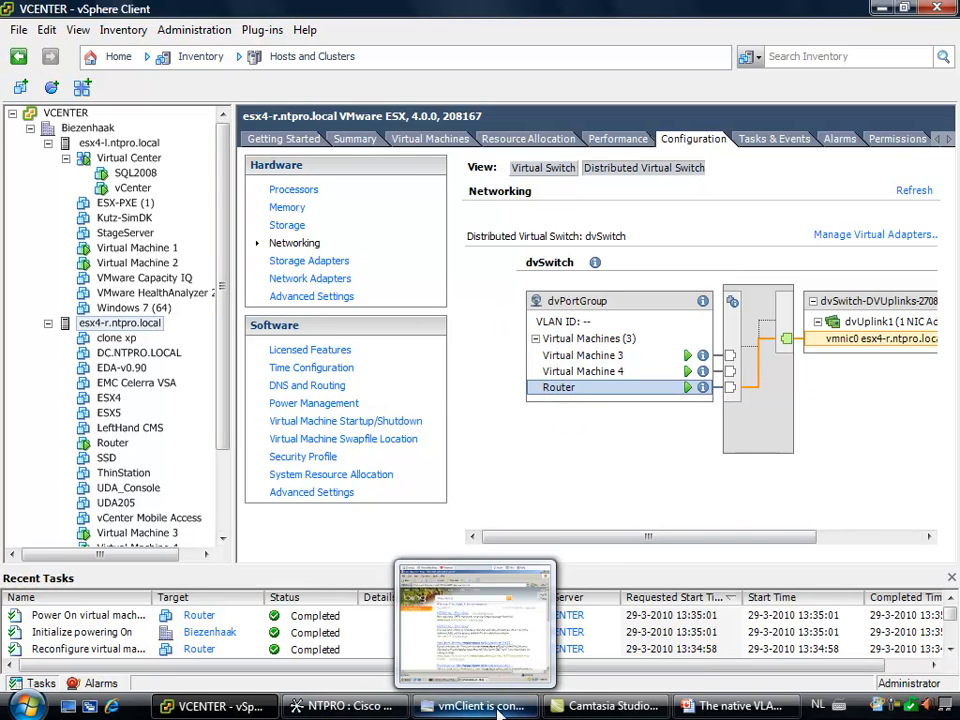
left_click(485, 707)
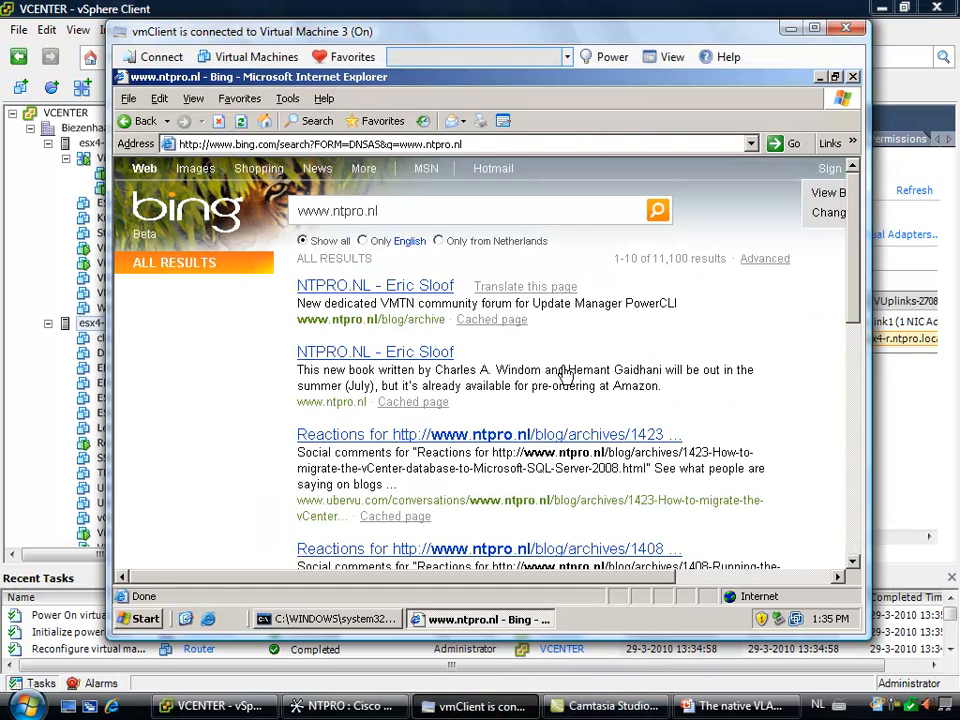
left_click(352, 57)
left_click(370, 120)
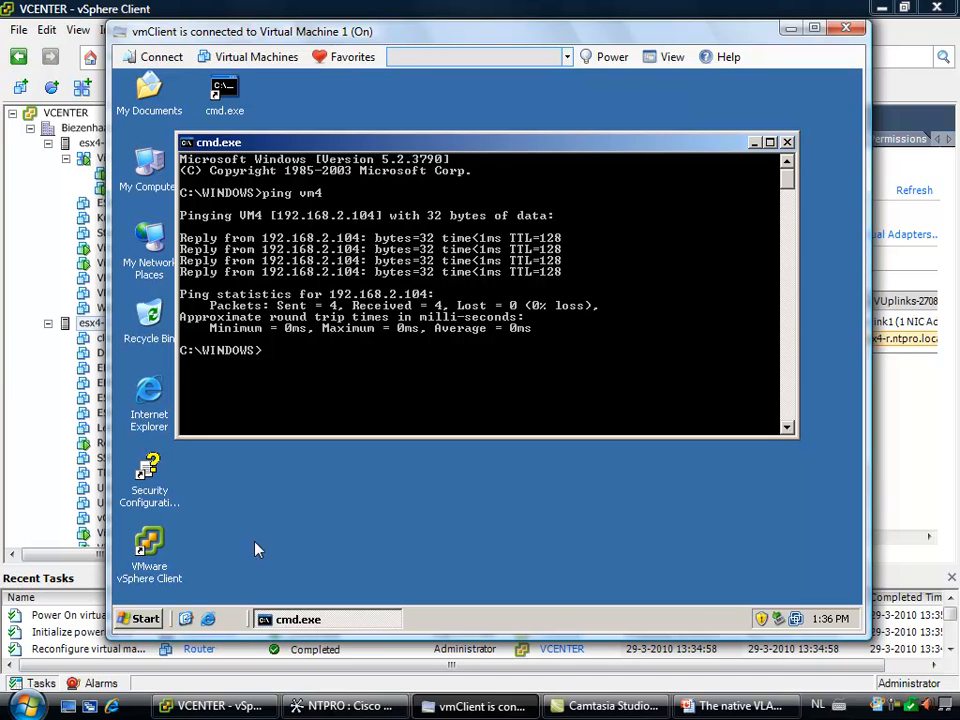
type("ipconfig")
key("Return")
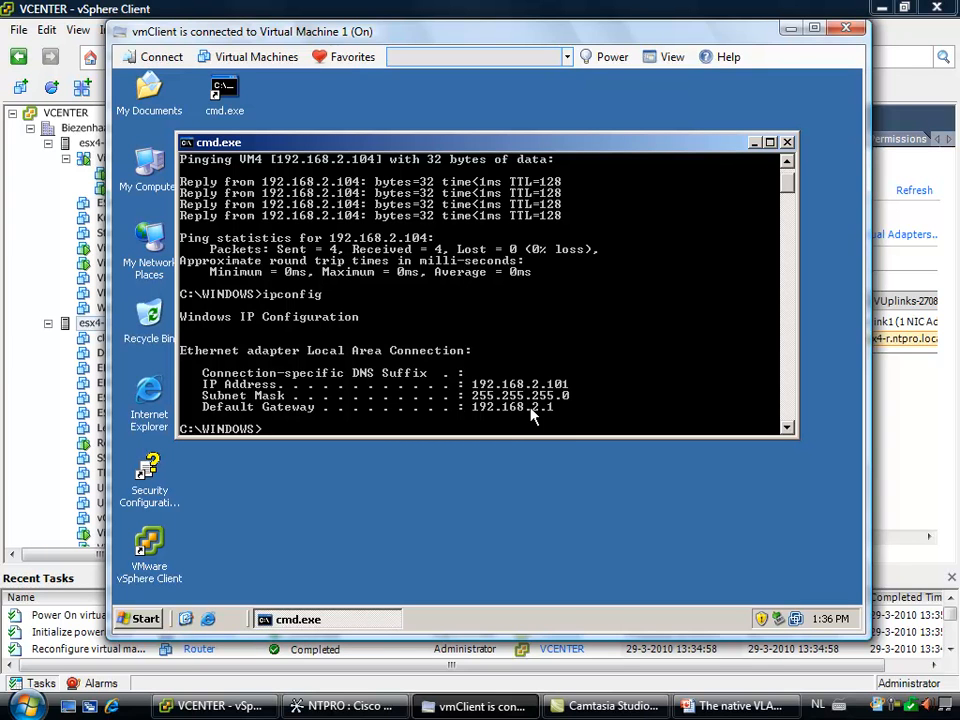
left_click(153, 396)
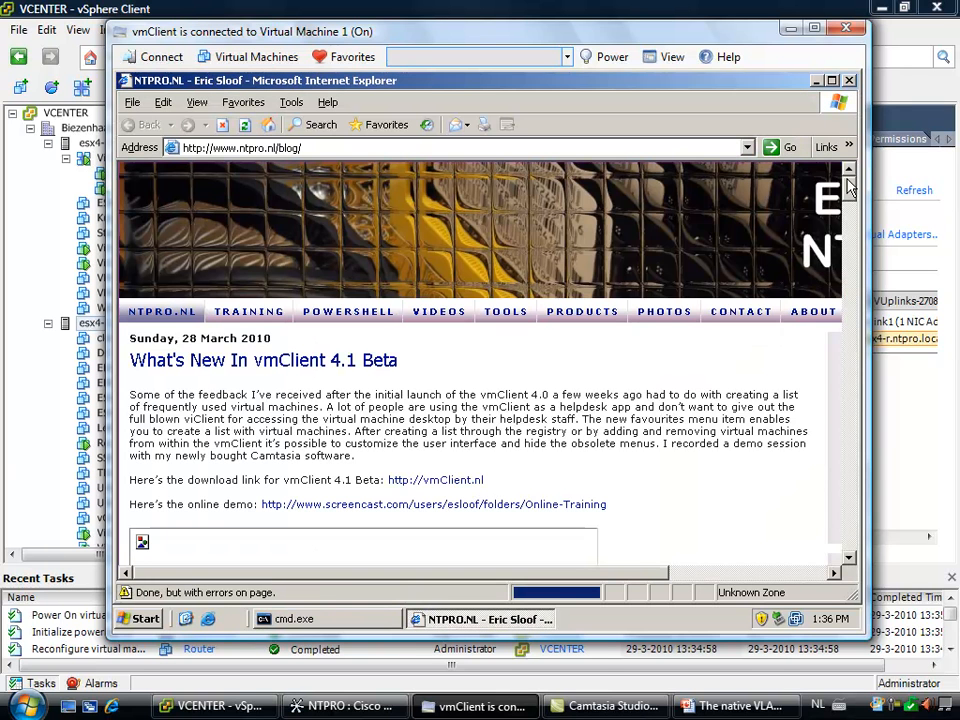
mouse_move(851, 199)
left_mouse_down()
mouse_move(848, 263)
mouse_move(851, 193)
left_mouse_up()
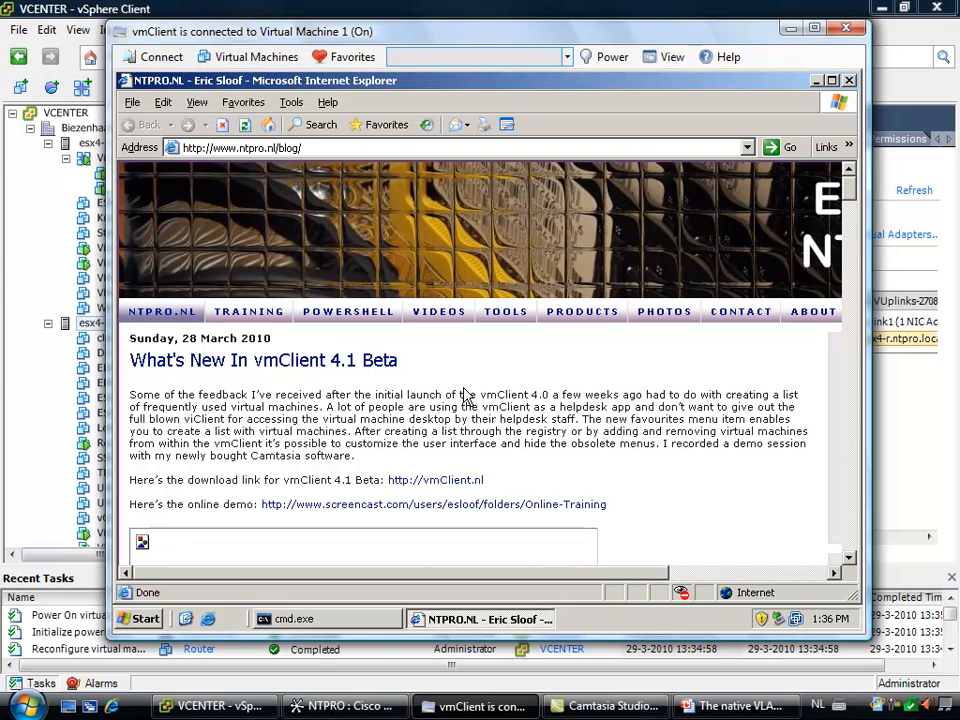
left_click(30, 234)
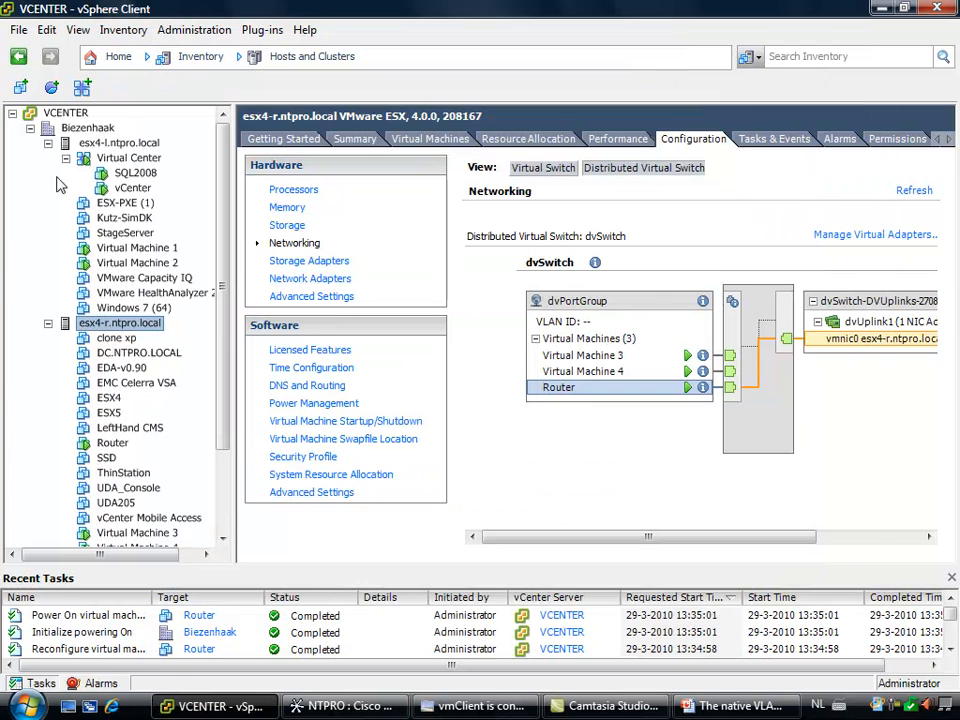
In the Networking inventory, open dvPortGroup's settings, check the VLAN policy's VLAN type and close the settings
left_click(116, 56)
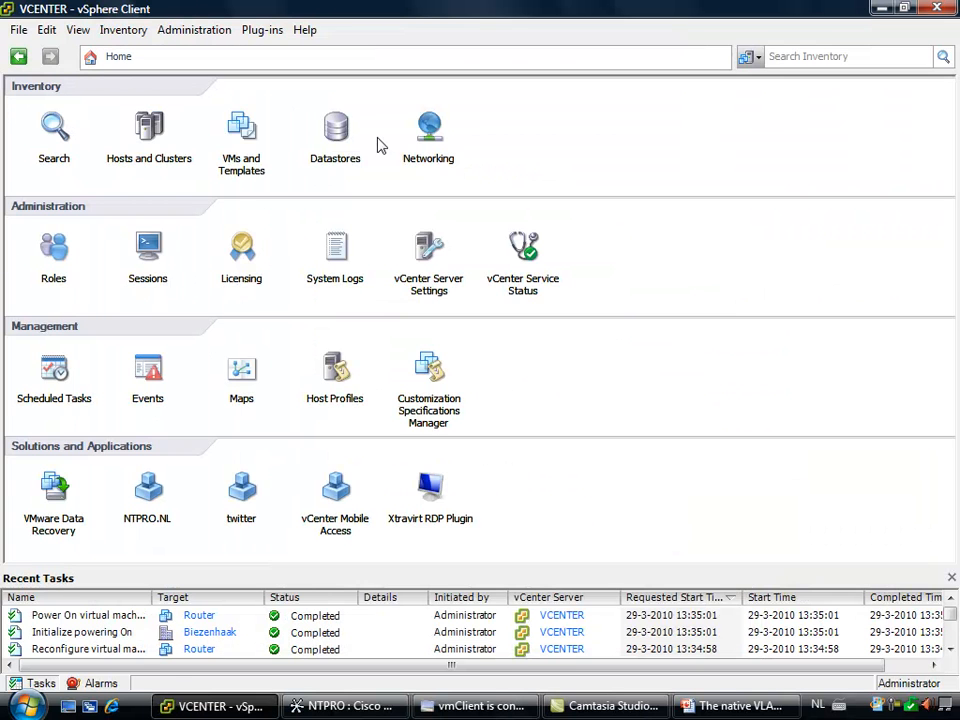
left_click(428, 128)
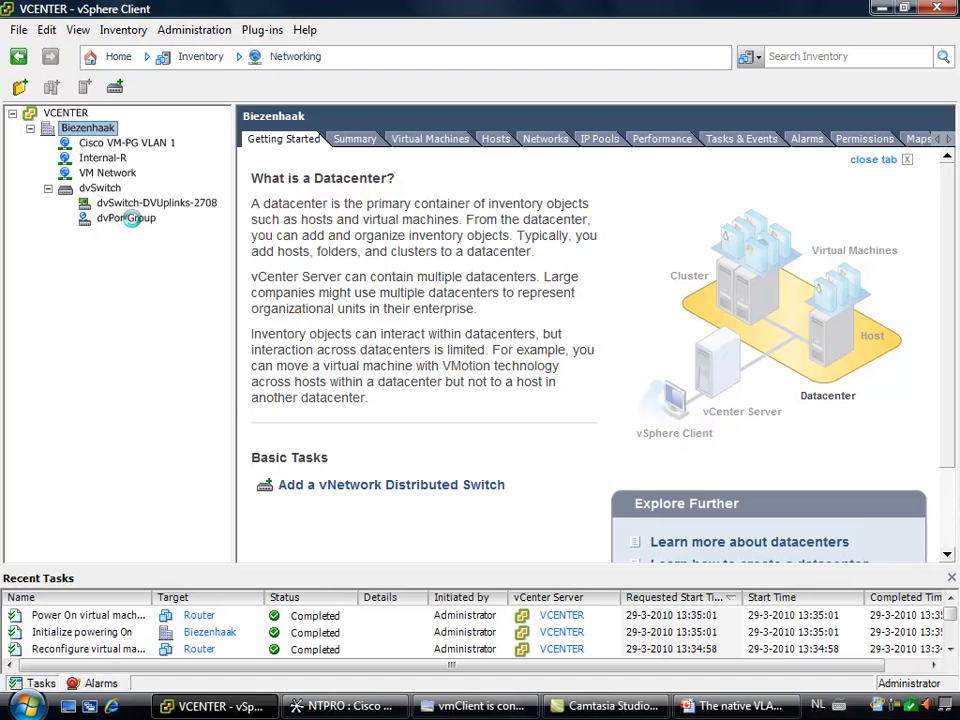
left_click(134, 219)
right_click(136, 226)
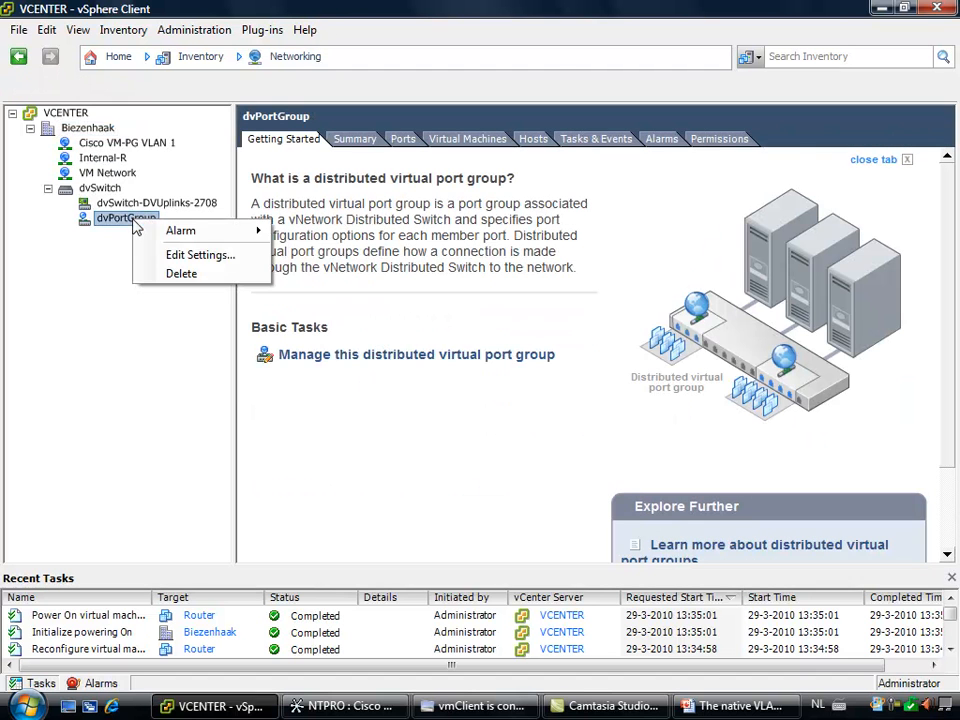
left_click(240, 258)
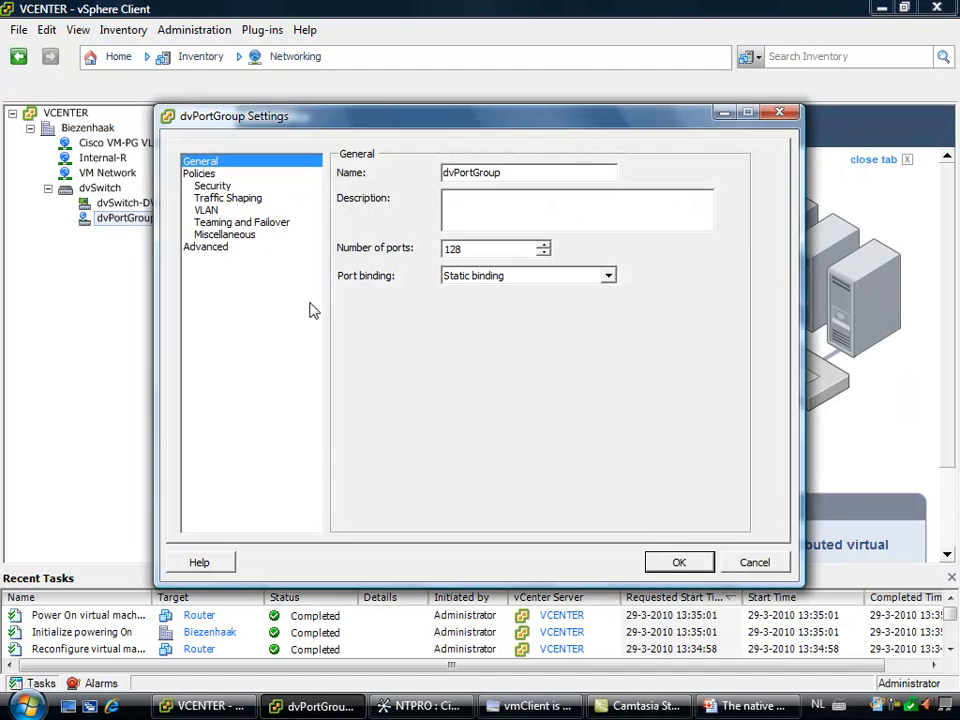
left_click(212, 212)
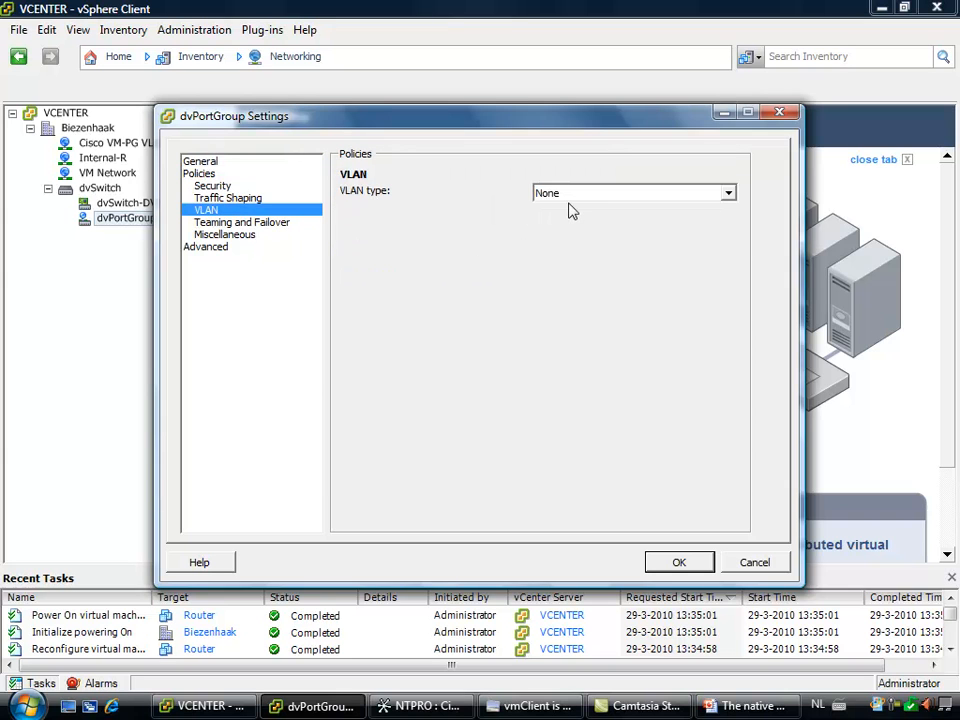
left_click(575, 200)
left_click(575, 200)
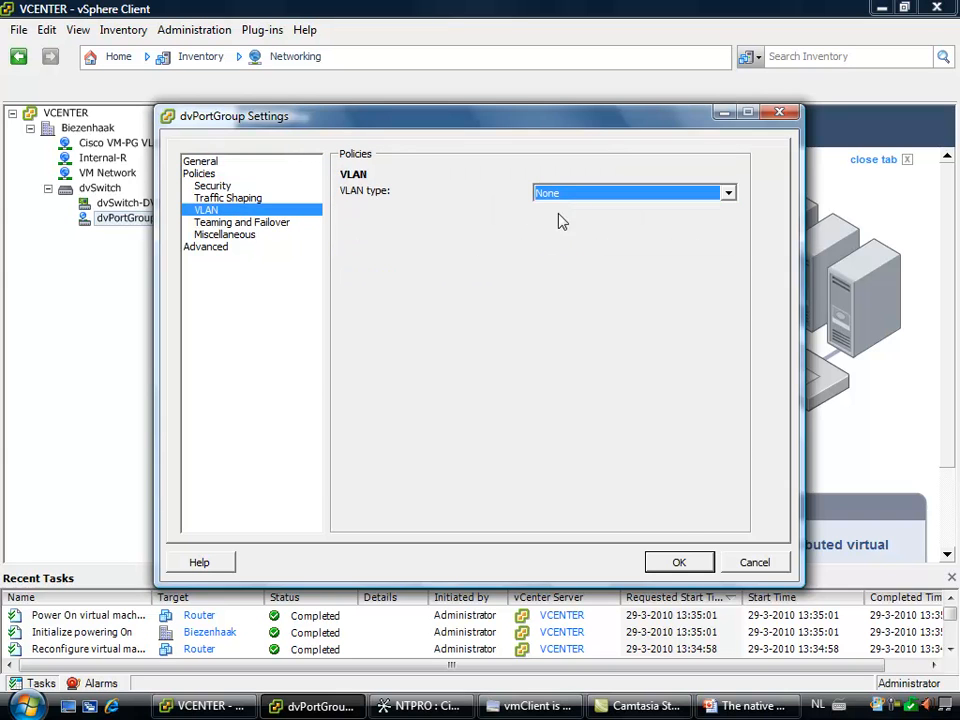
left_click(679, 562)
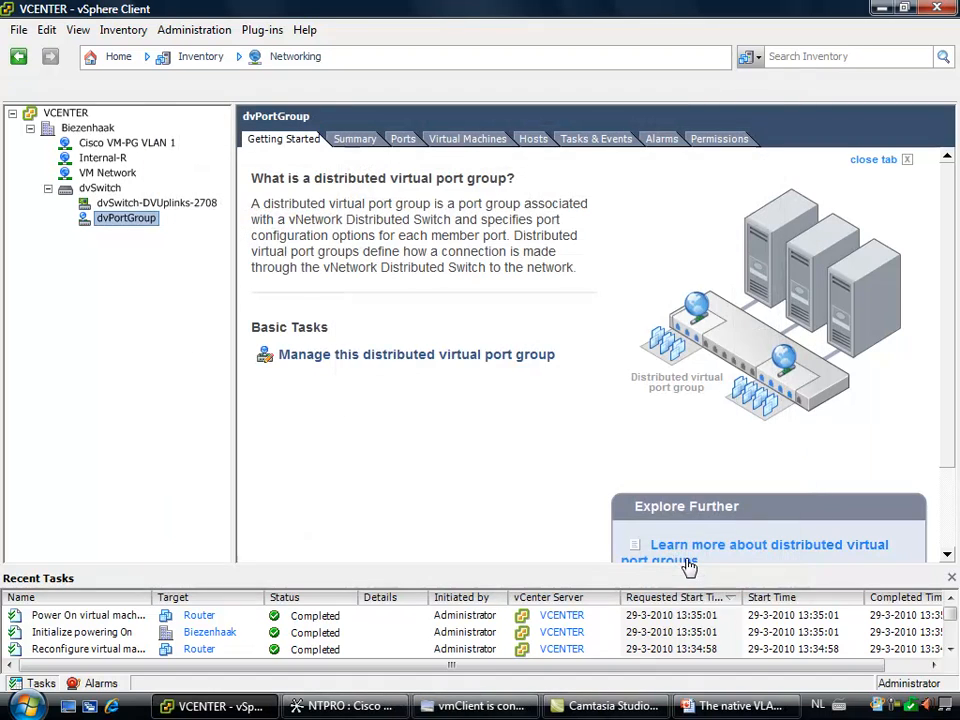
Switch to the PowerPoint presentation The native VLAN.pptx and present the None and VLAN slides full screen
left_click(735, 706)
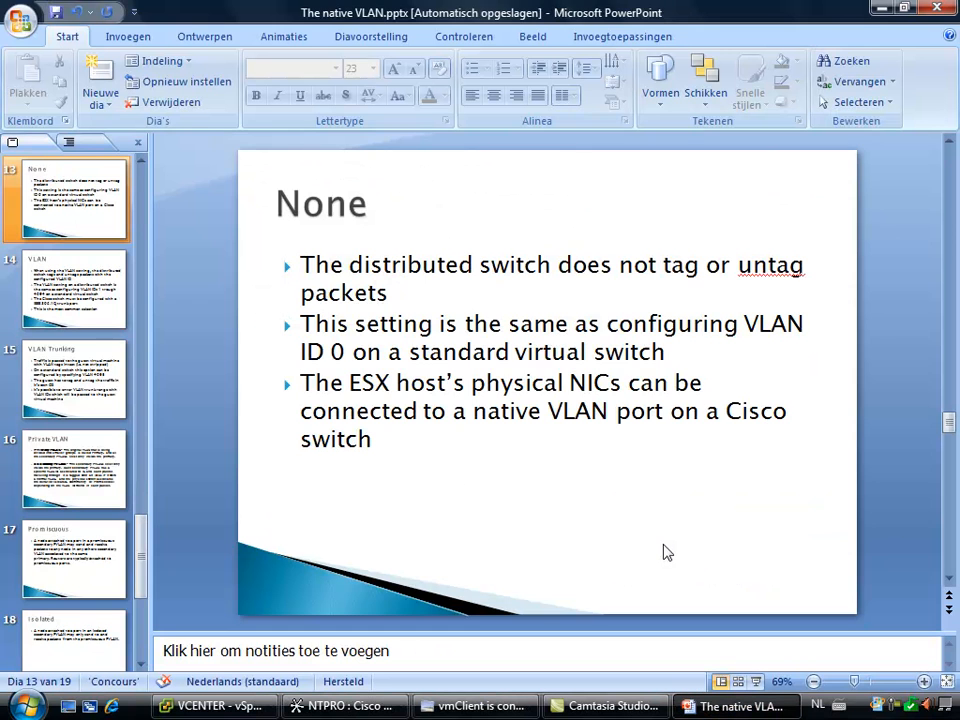
key("shift+F5")
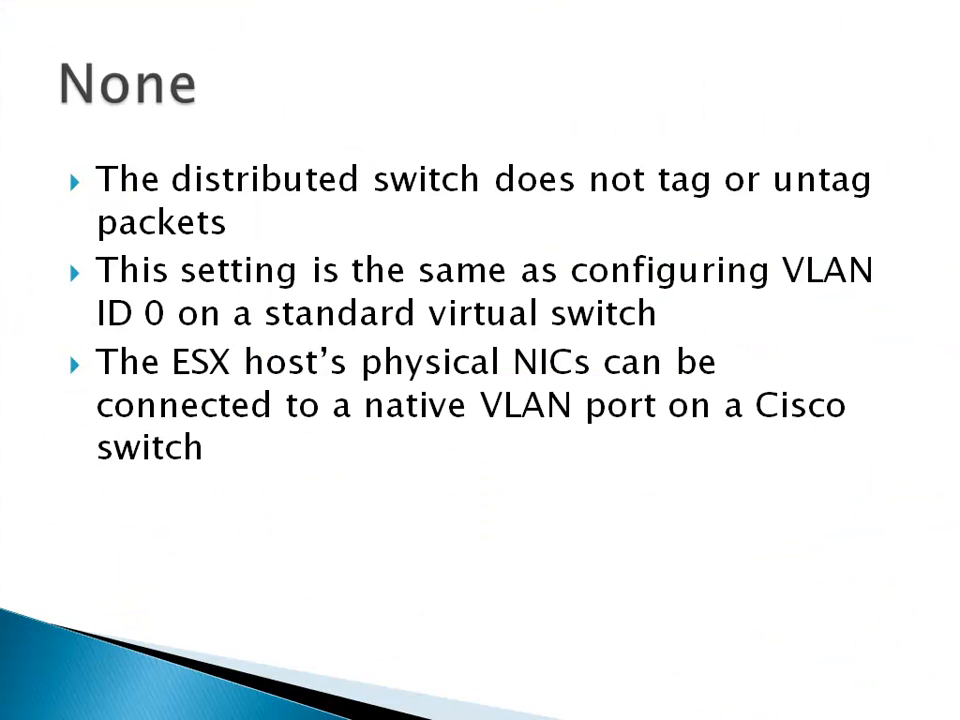
key("space")
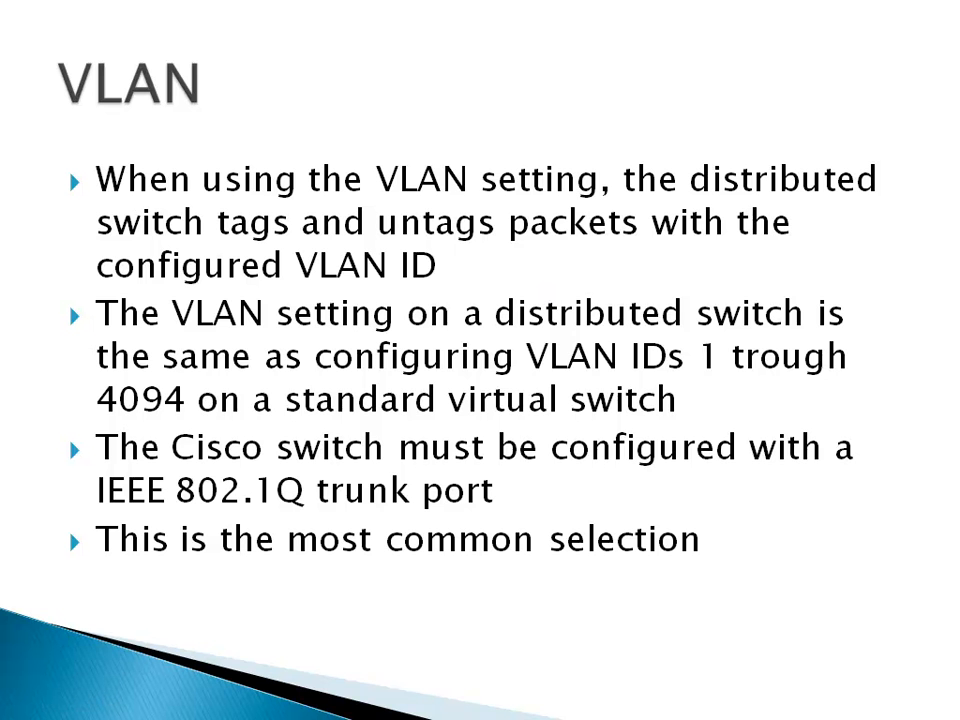
key("Escape")
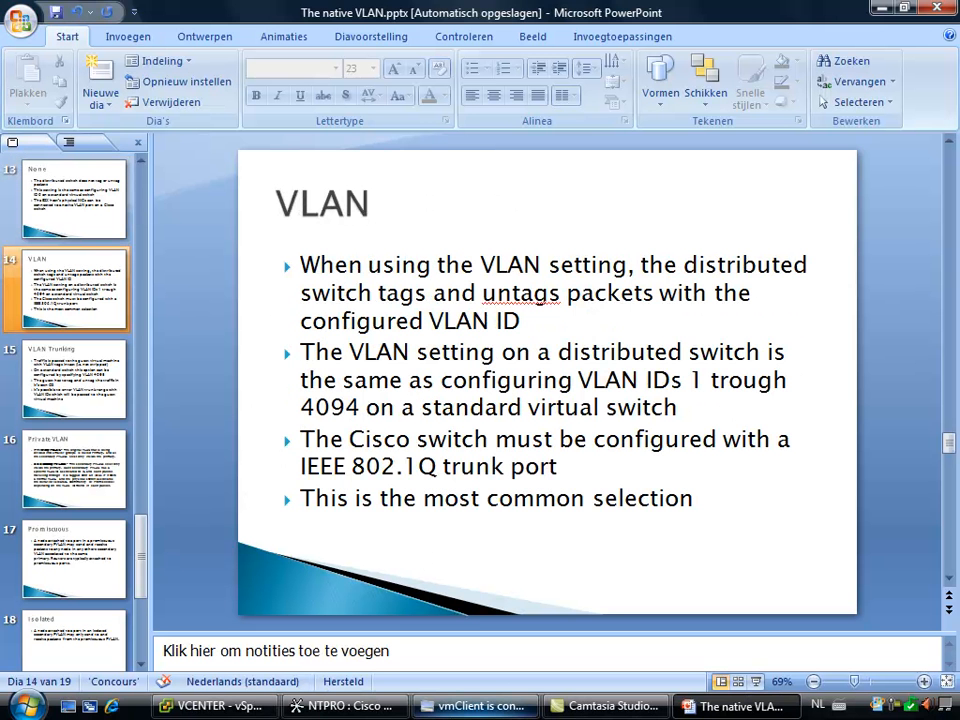
Return to vSphere Client and set dvPortGroup's VLAN type to VLAN with VLAN ID 21
left_click(210, 706)
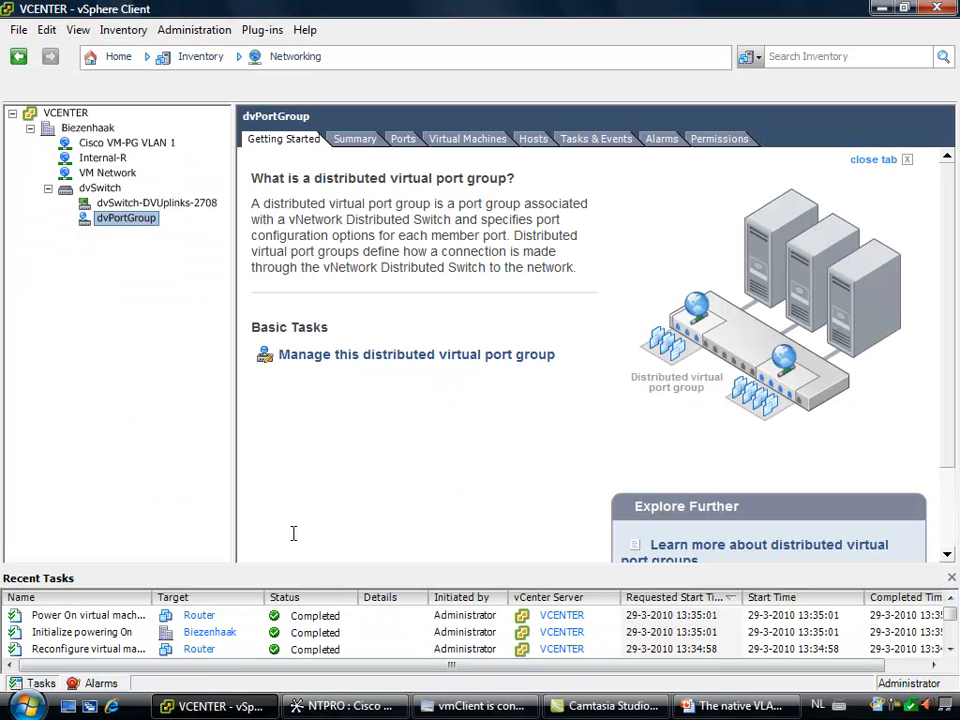
right_click(137, 227)
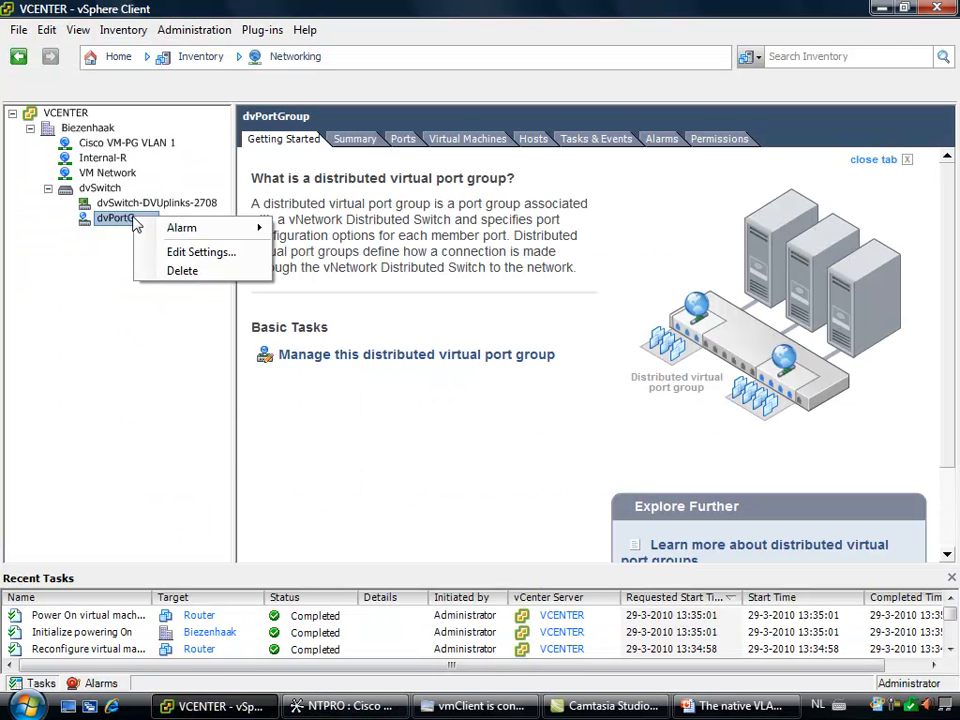
left_click(190, 252)
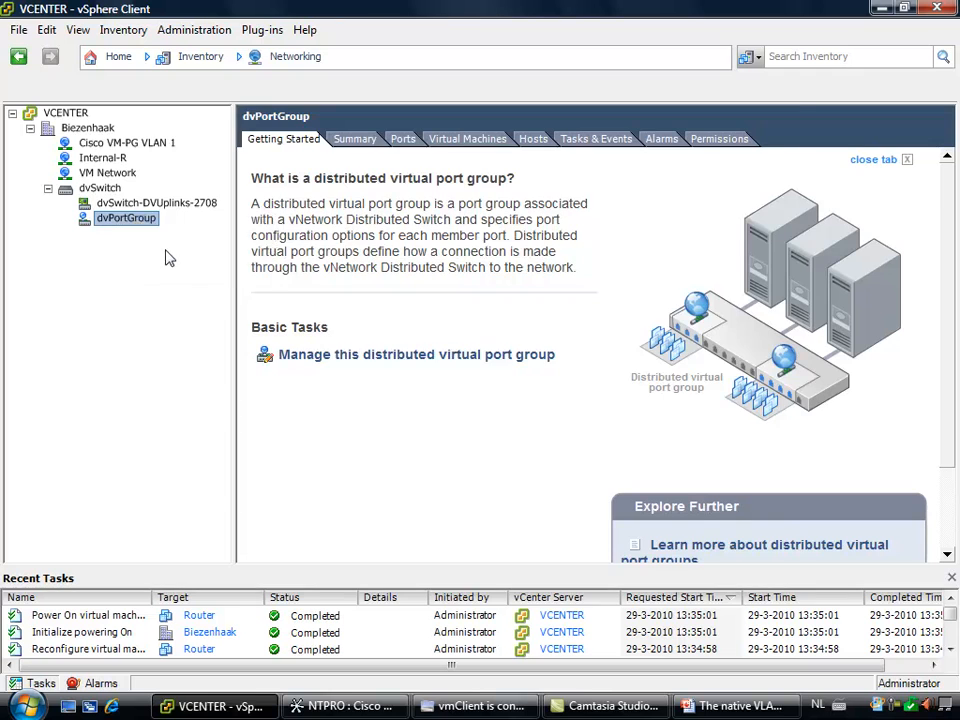
left_click(208, 211)
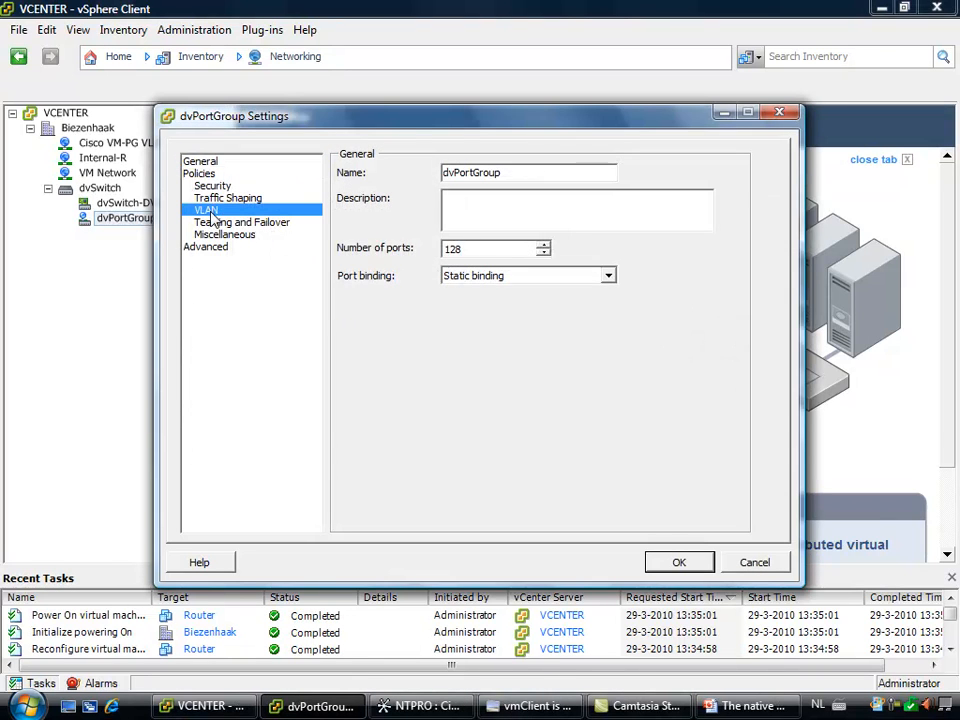
left_click(553, 193)
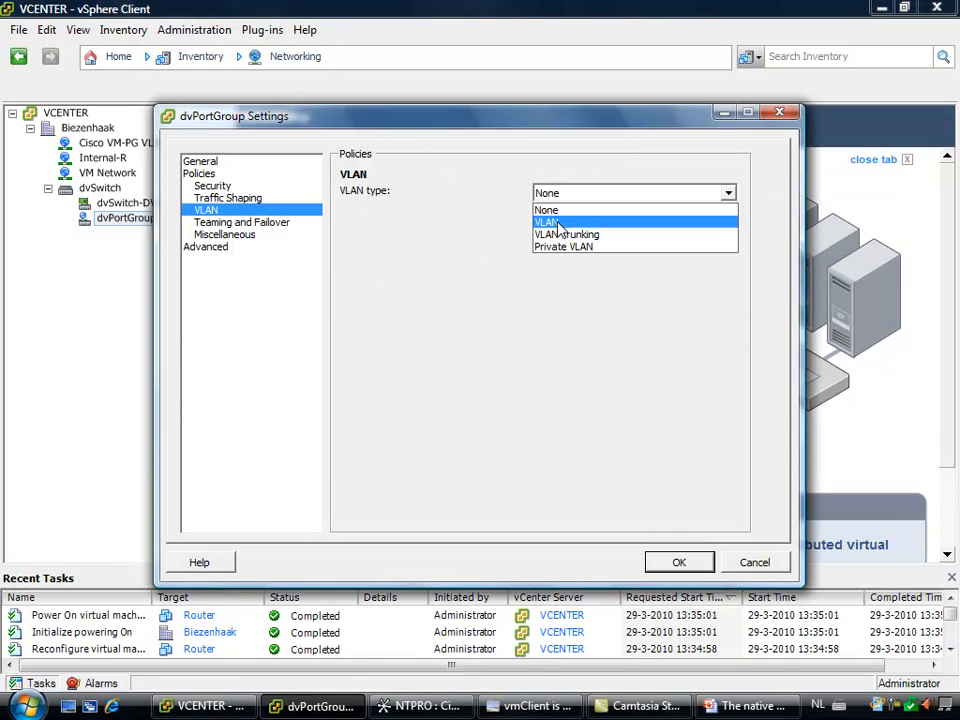
left_click(560, 226)
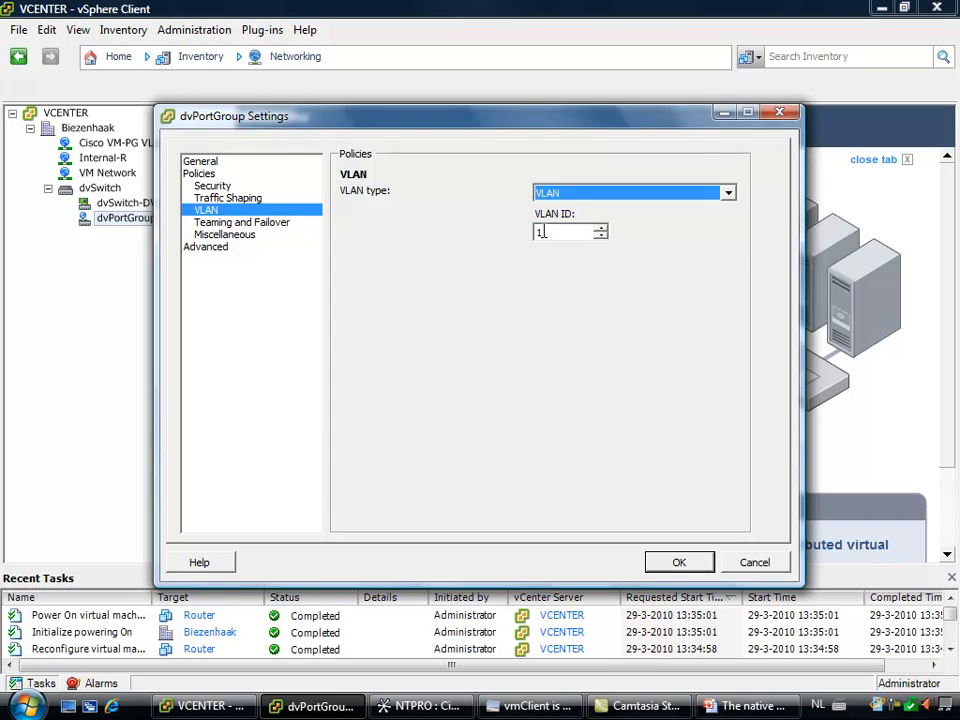
left_click_drag(545, 231, 531, 231)
type("21")
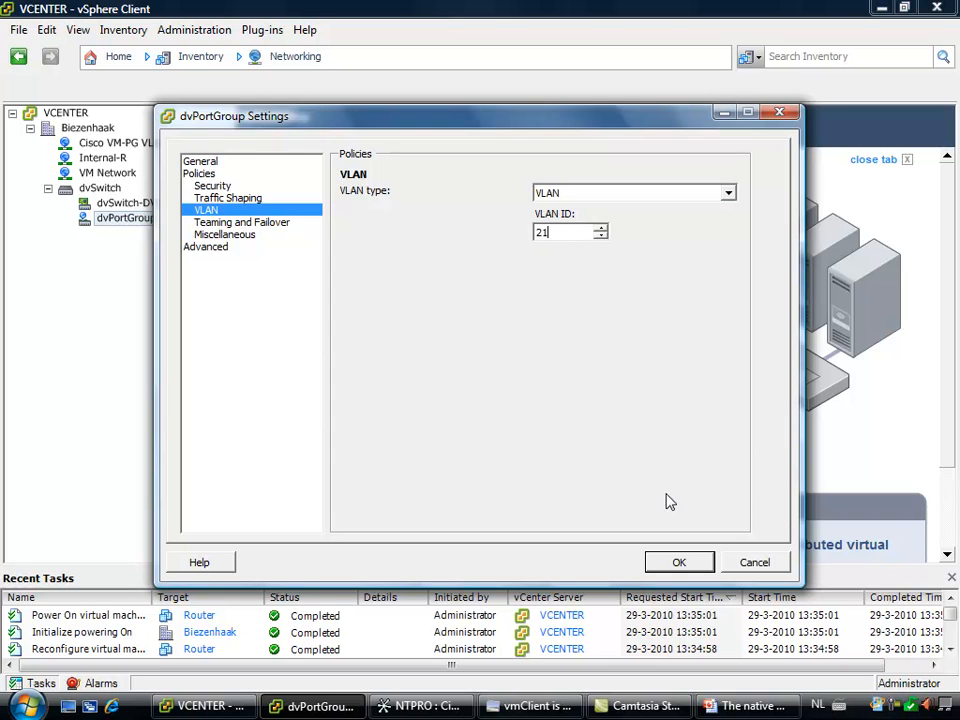
left_click(674, 561)
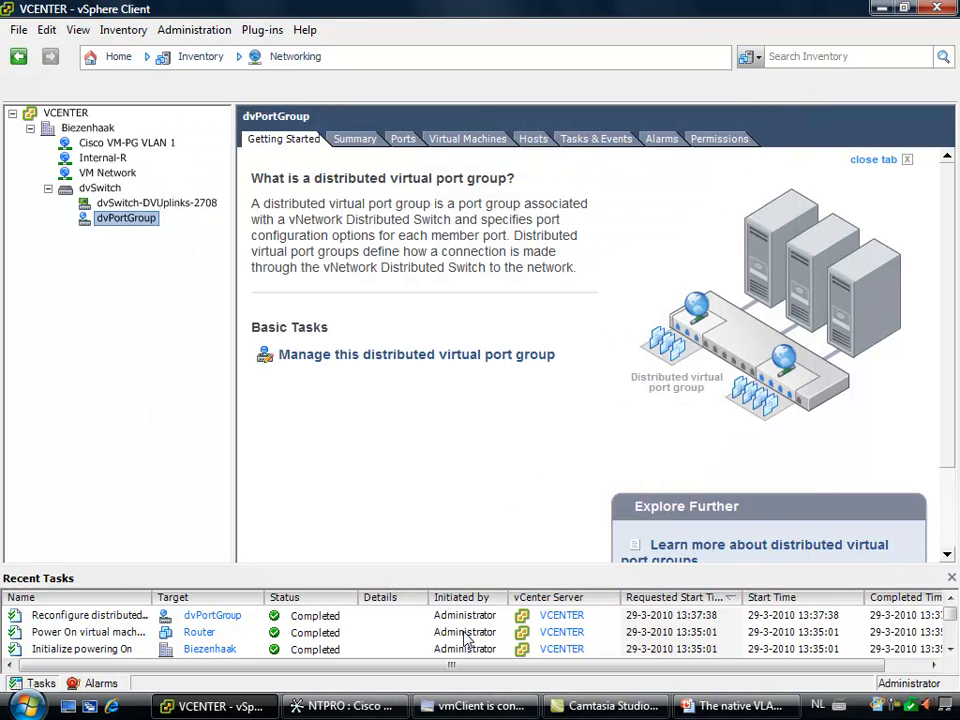
Switch to Cisco Network Assistant and create a VLAN with ID 21 on the switch, named VLAN0021 with Active status
left_click(345, 706)
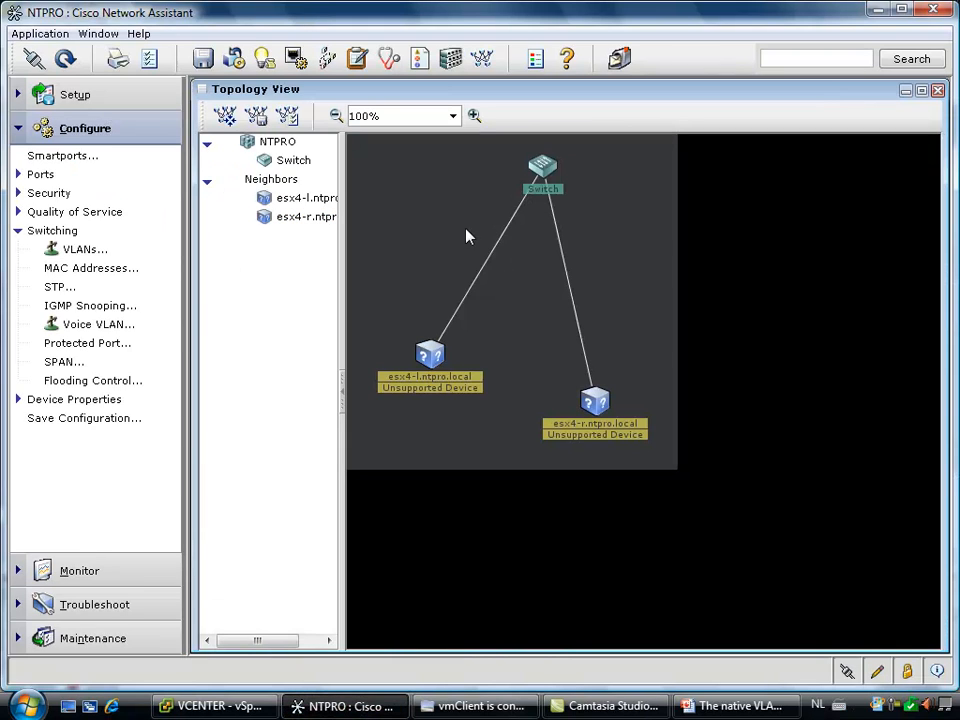
left_click(75, 252)
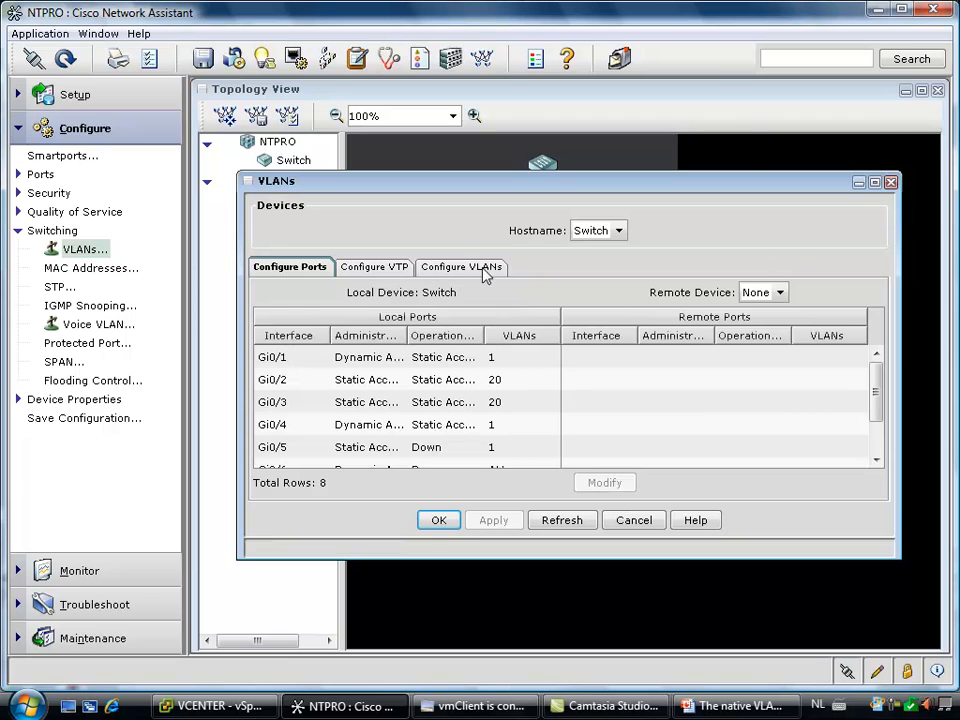
left_click(475, 269)
left_click(490, 487)
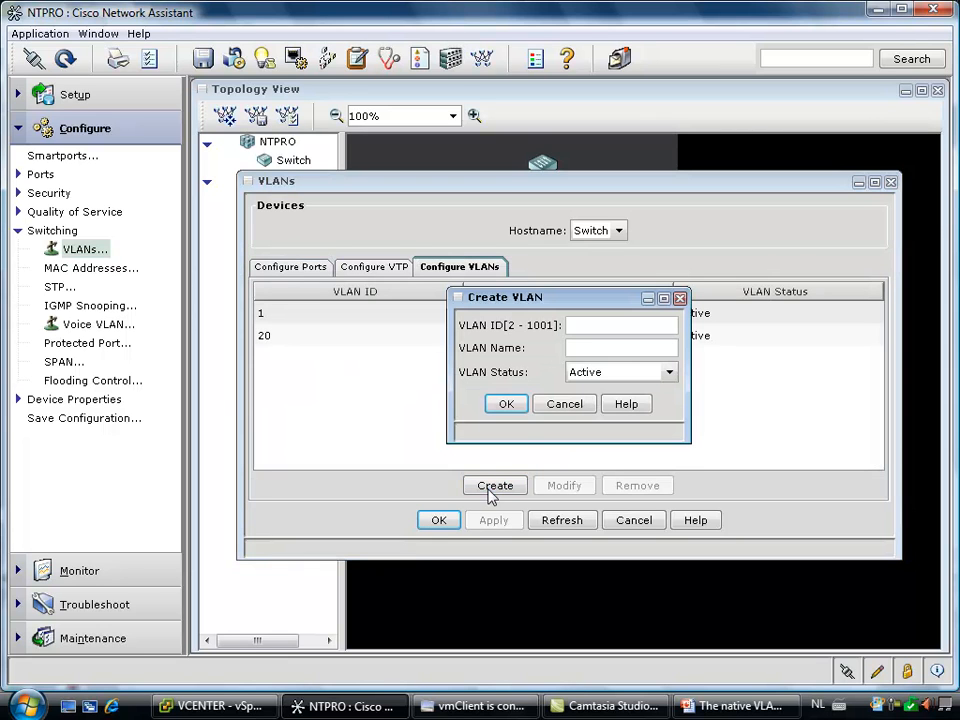
type("21")
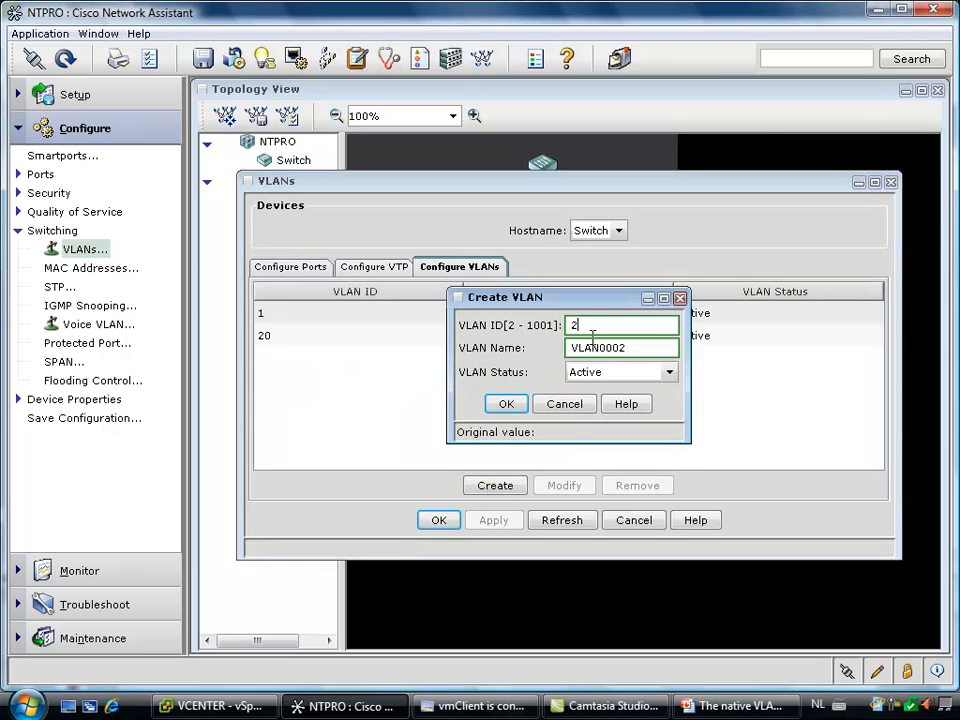
left_click(506, 404)
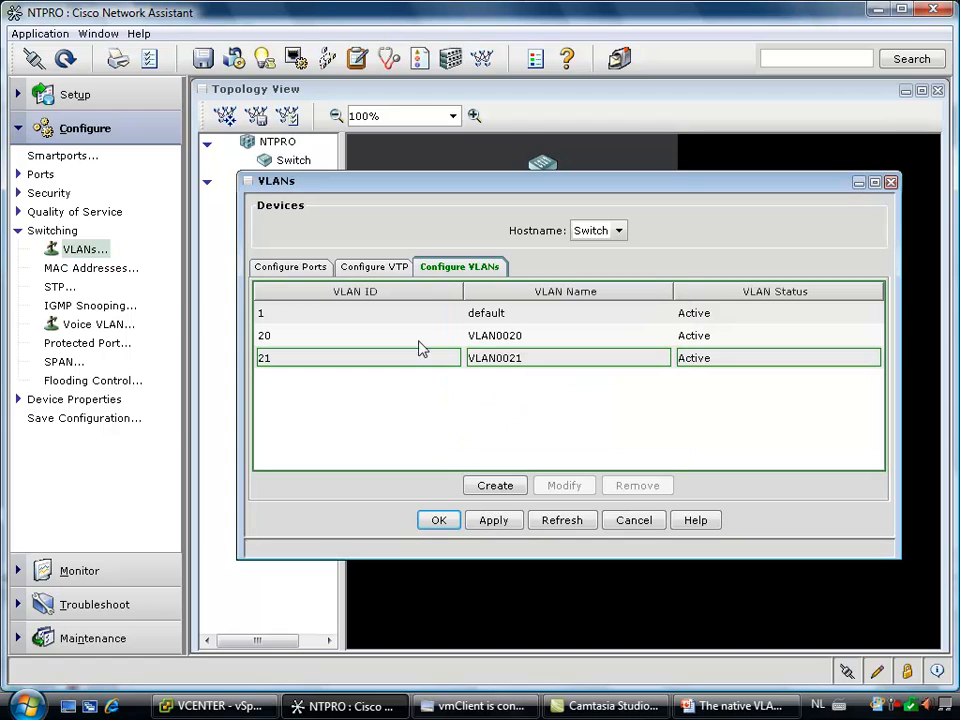
Change port Gi0/2 to 802.1Q Trunk mode with 21 as its trunk-allowed VLAN
left_click(312, 268)
left_click(347, 385)
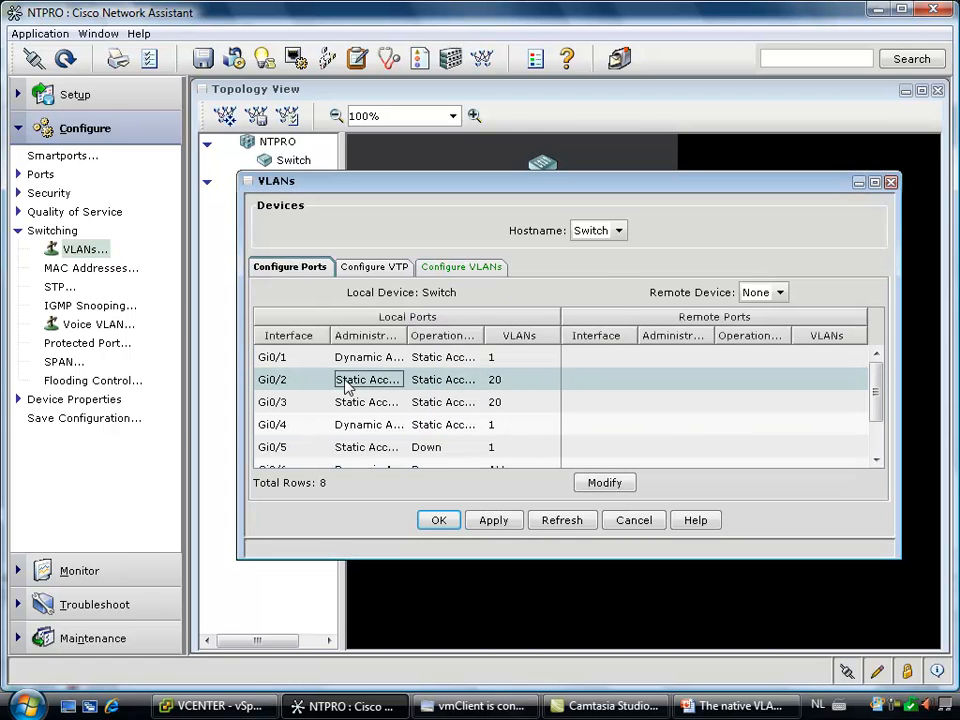
left_click(607, 483)
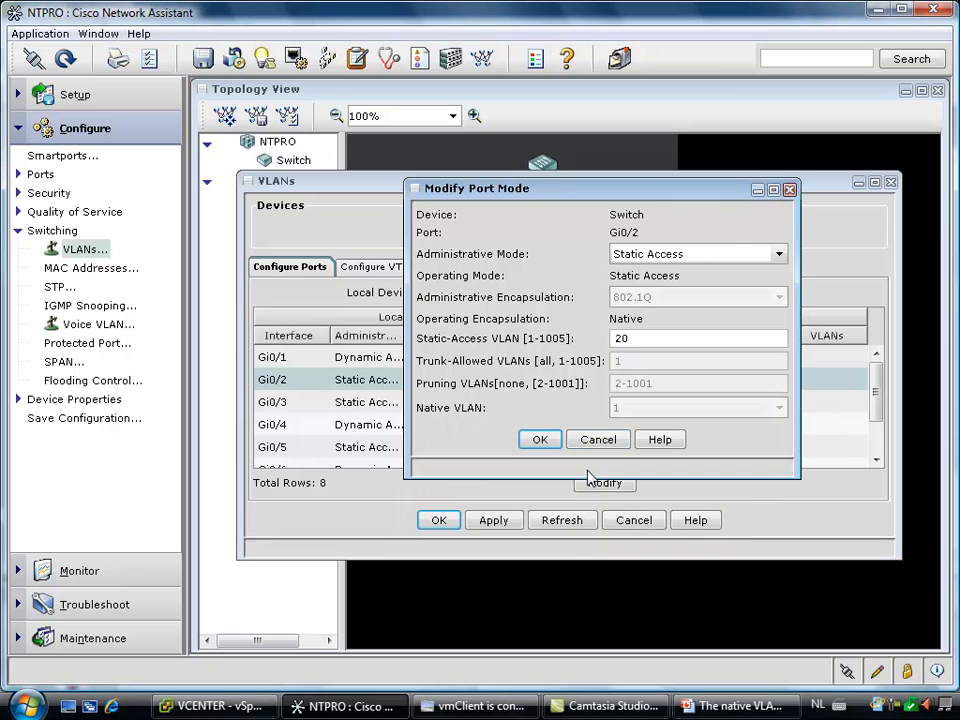
left_click(697, 256)
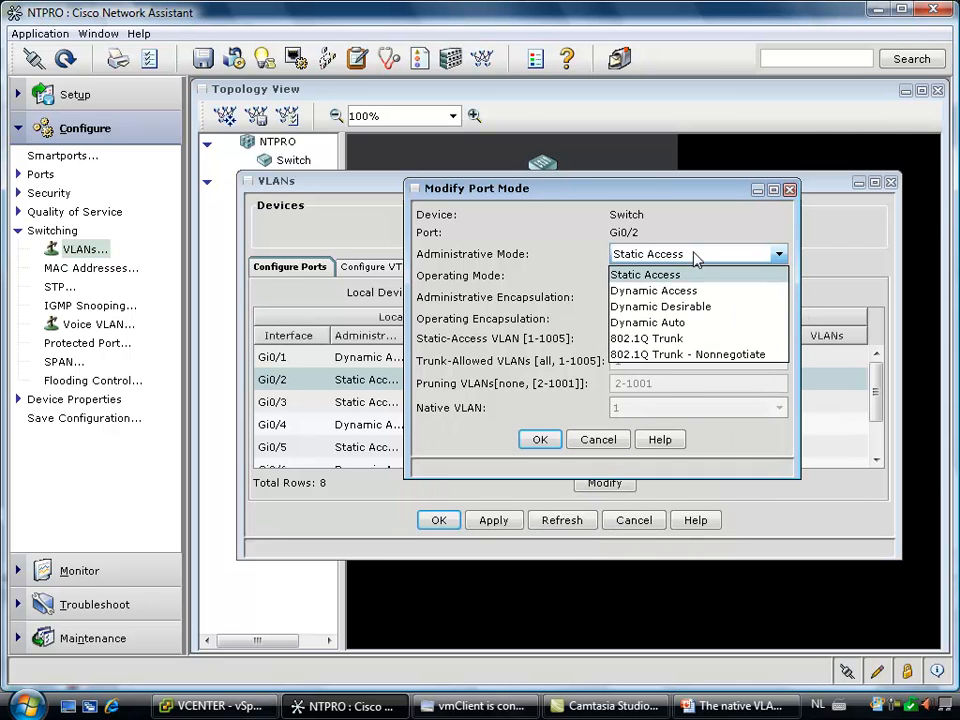
left_click(663, 340)
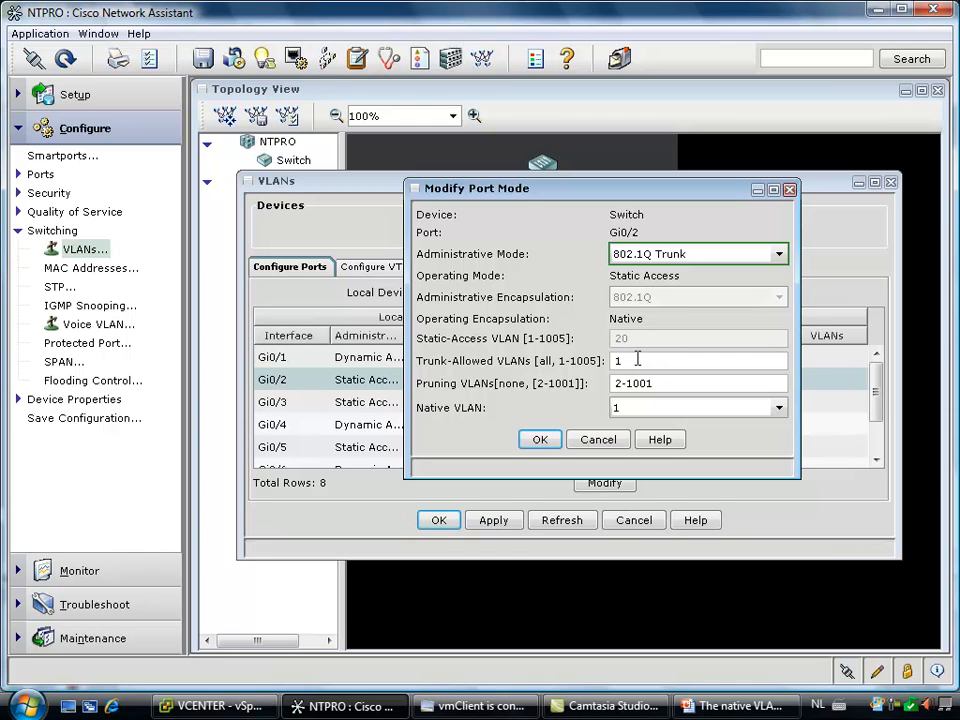
left_click_drag(638, 358, 590, 358)
double_click(656, 361)
type("2")
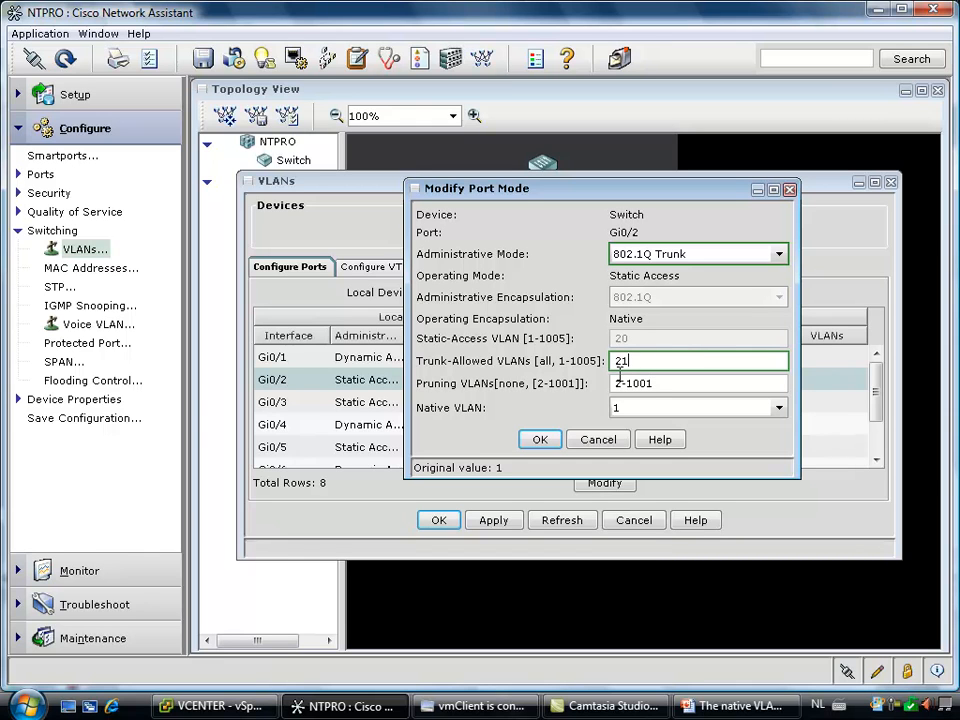
left_click(542, 443)
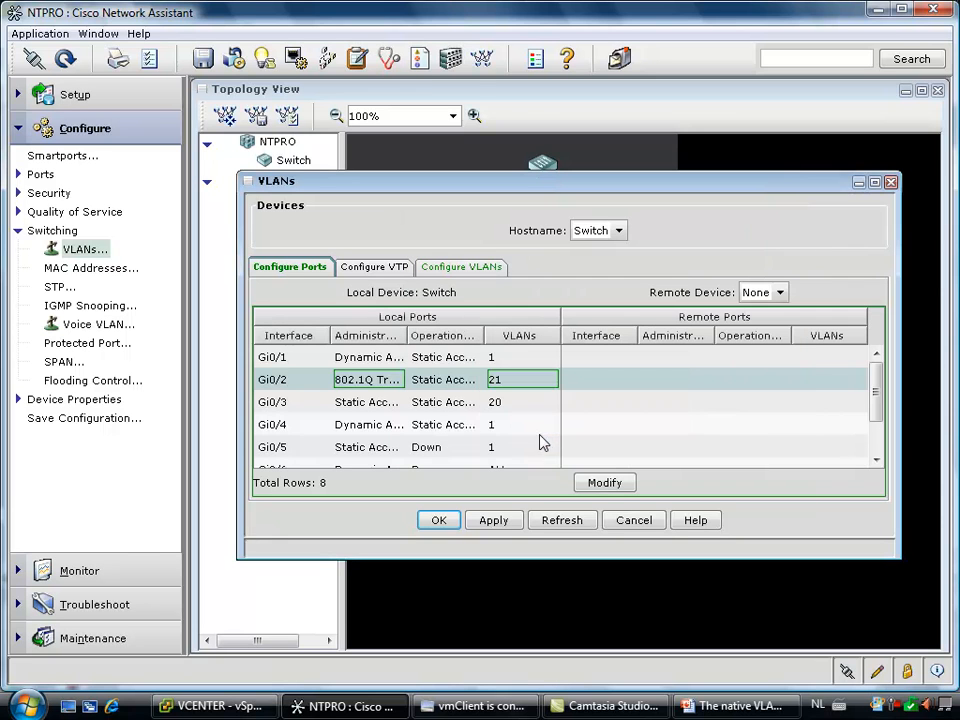
Change port Gi0/3 to 802.1Q Trunk mode with trunk-allowed VLAN 21, and apply the pending VLAN and port changes
left_click(471, 402)
left_click(605, 484)
left_click(621, 341)
type("20")
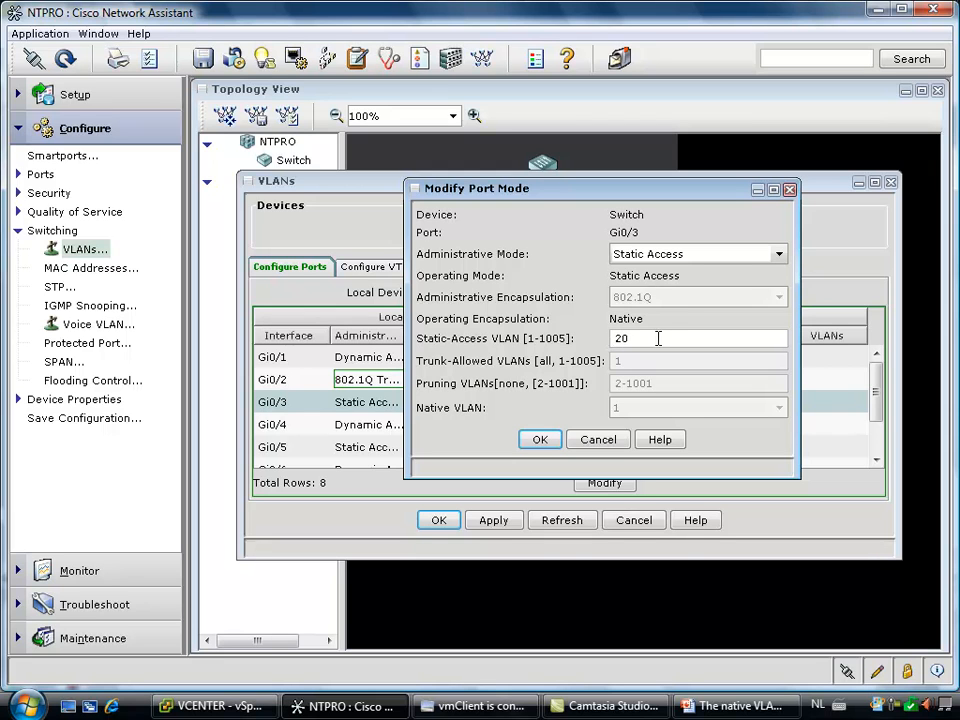
left_click(772, 254)
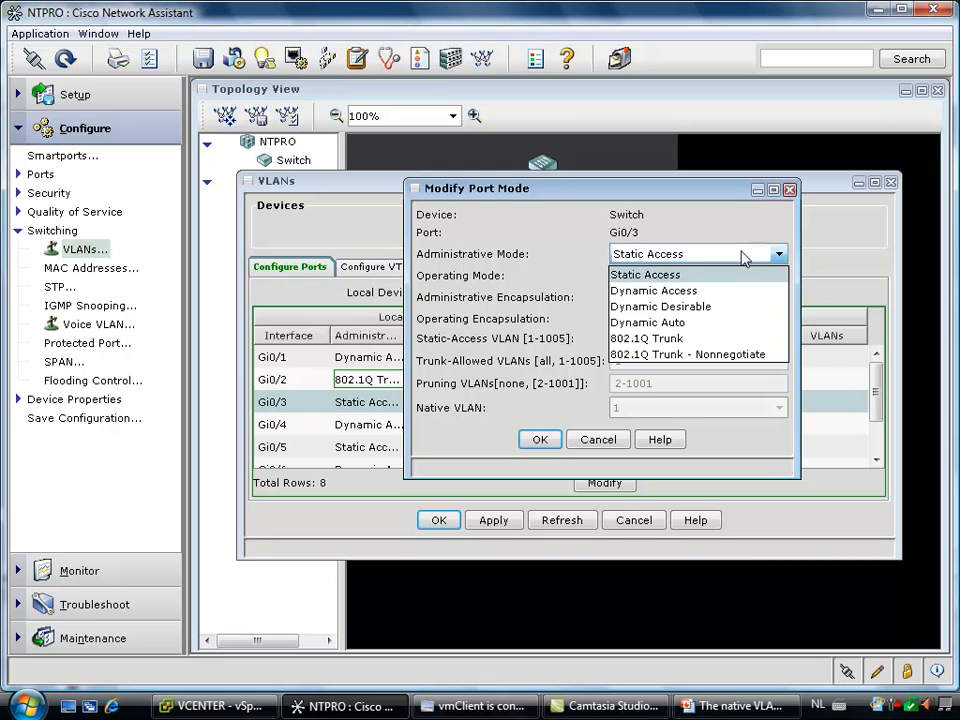
left_click(690, 340)
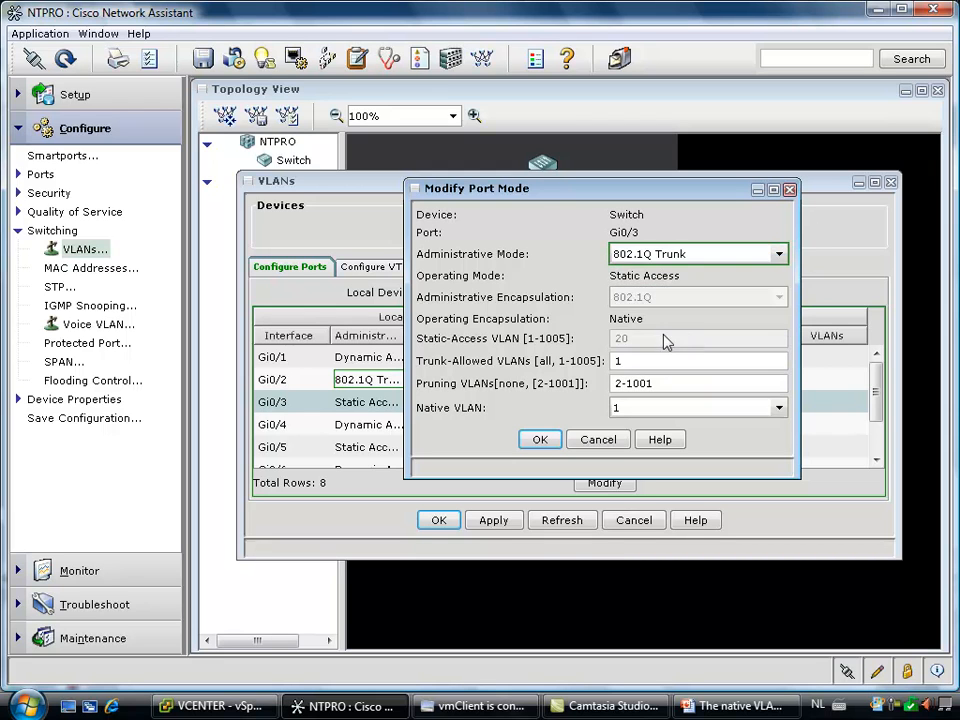
left_click(611, 361)
type("2")
left_click(540, 439)
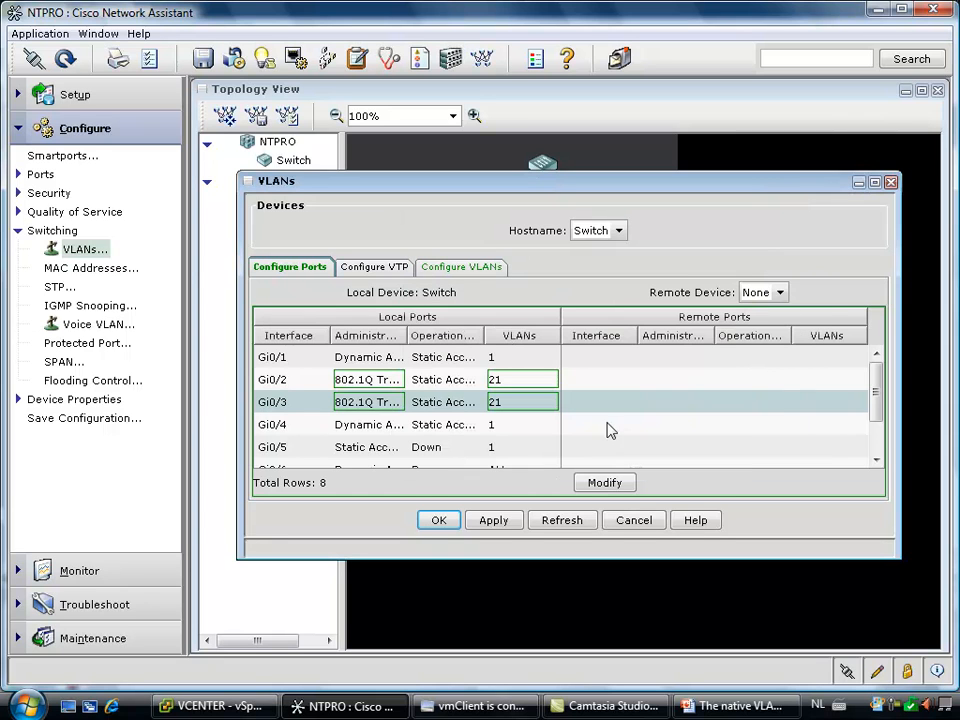
left_click(495, 521)
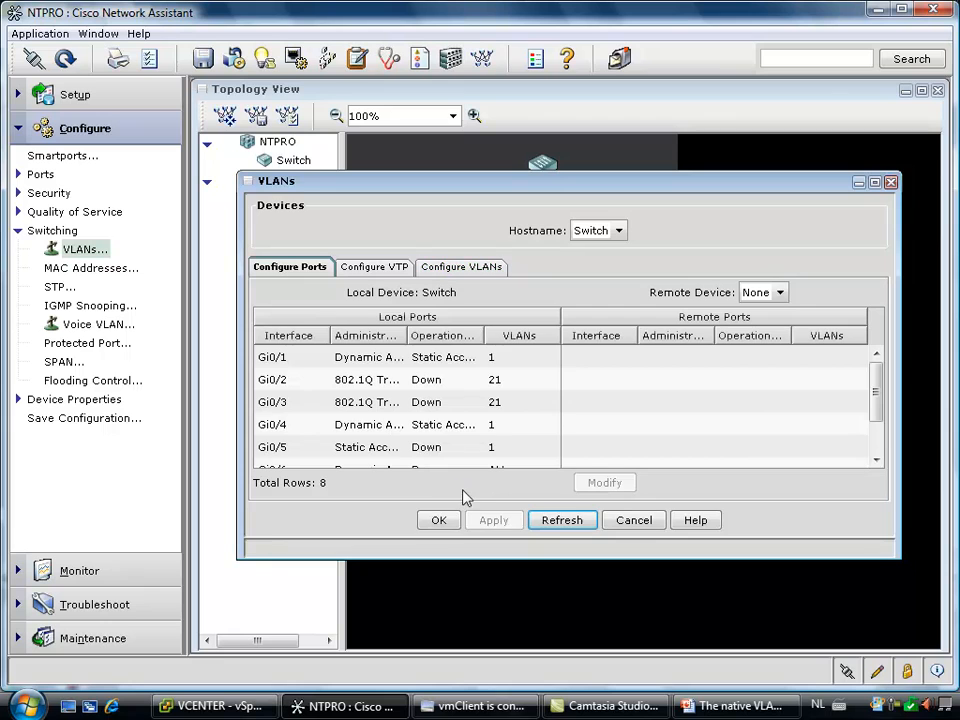
left_click(438, 525)
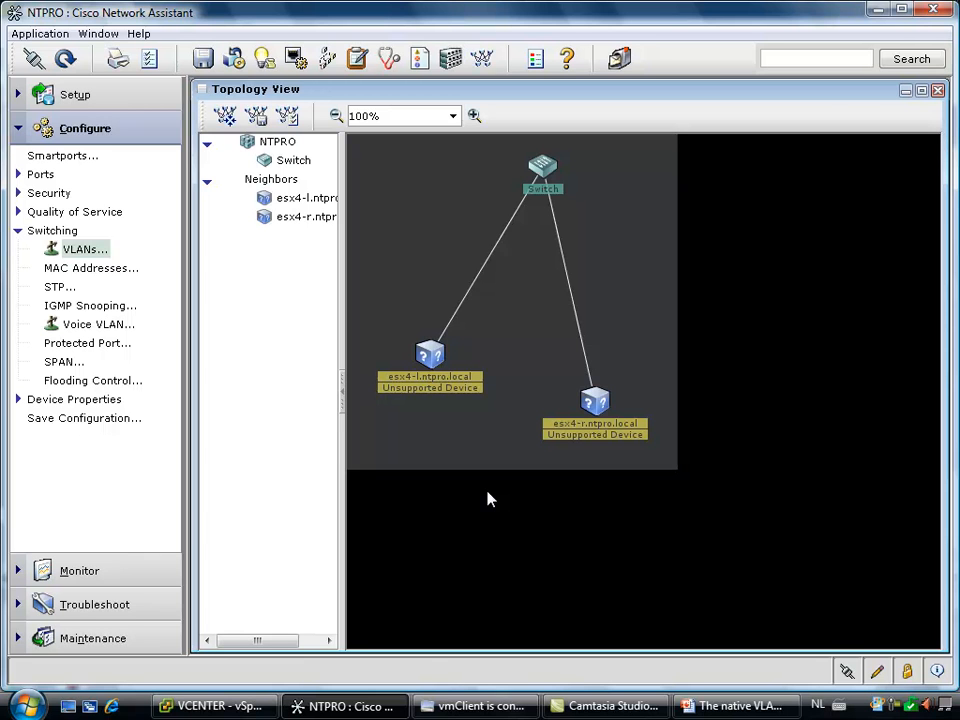
left_click(455, 700)
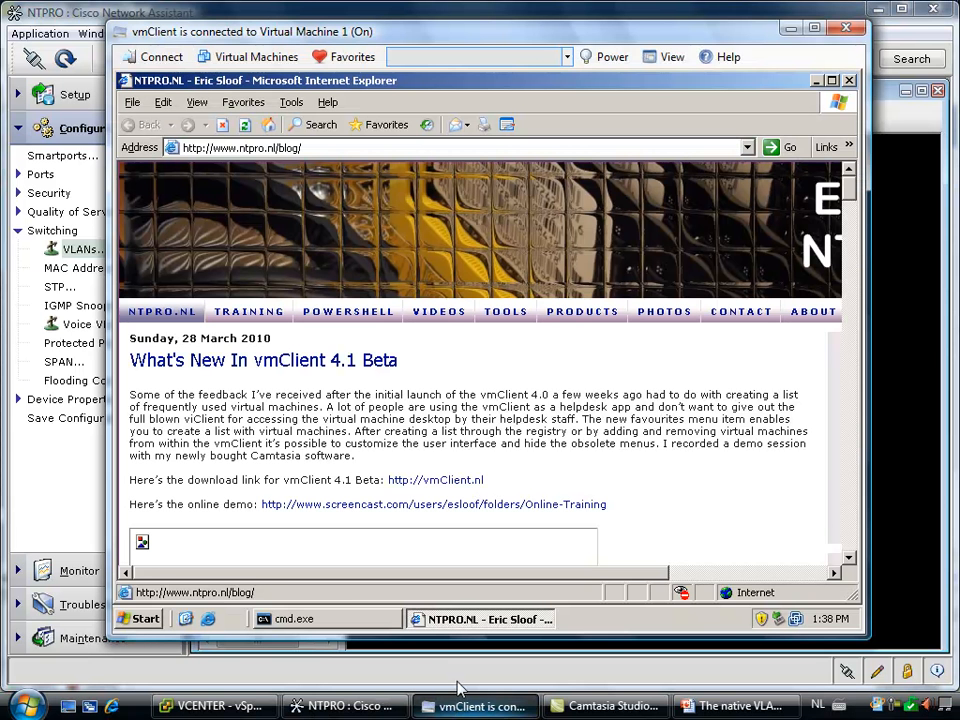
left_click(404, 147)
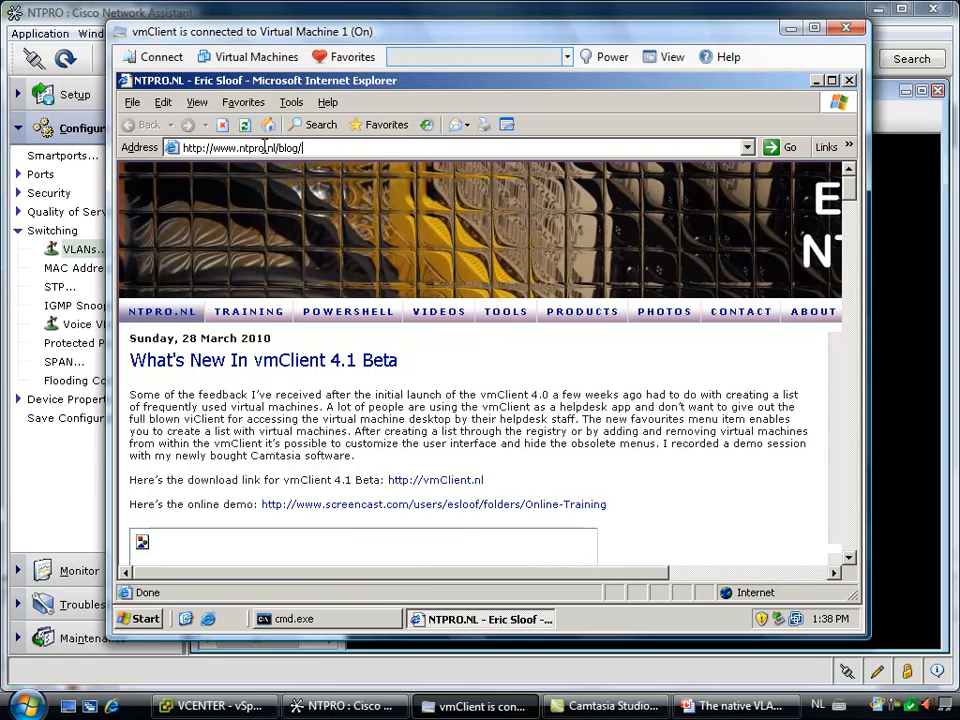
key("Return")
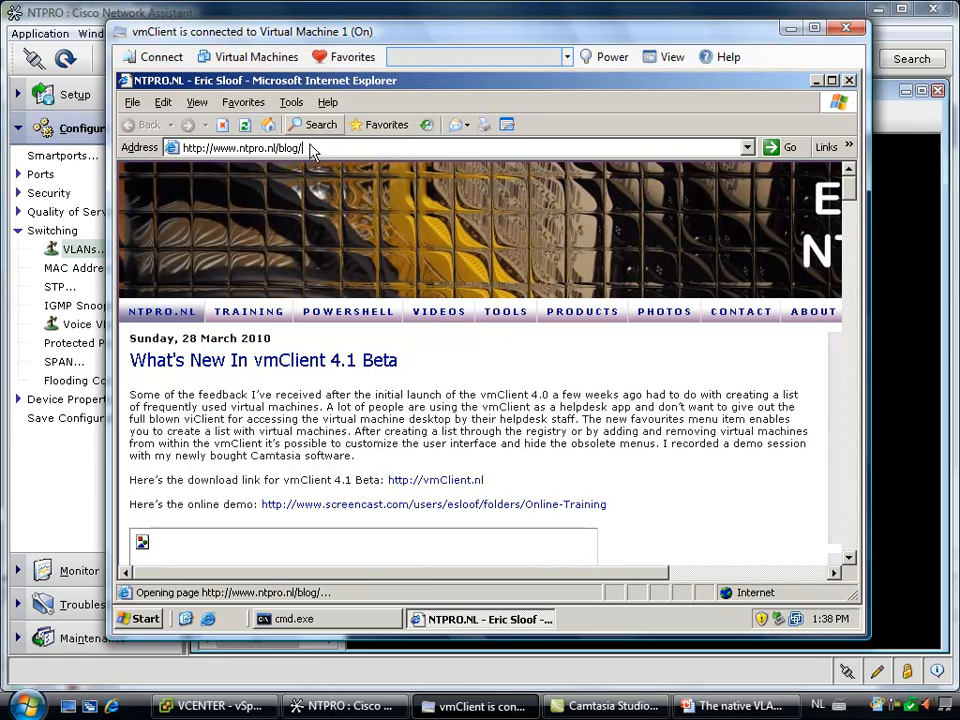
left_click(316, 148)
type("www.nu.nl")
key("Return")
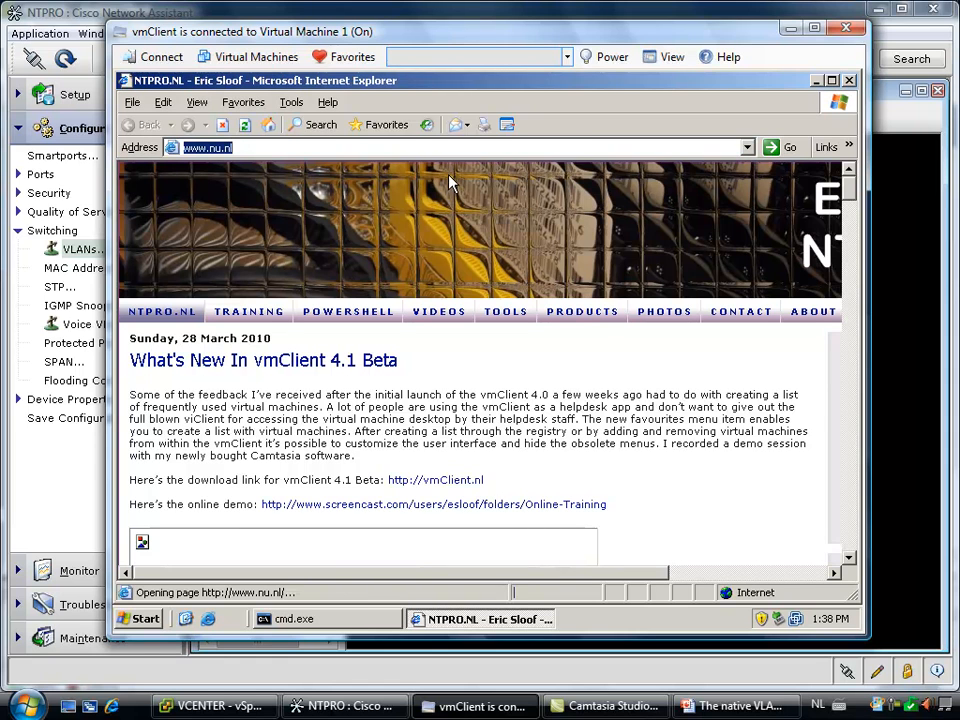
Ping vm4 twice from the virtual machine's command prompt, interrupting the second run
left_click(358, 622)
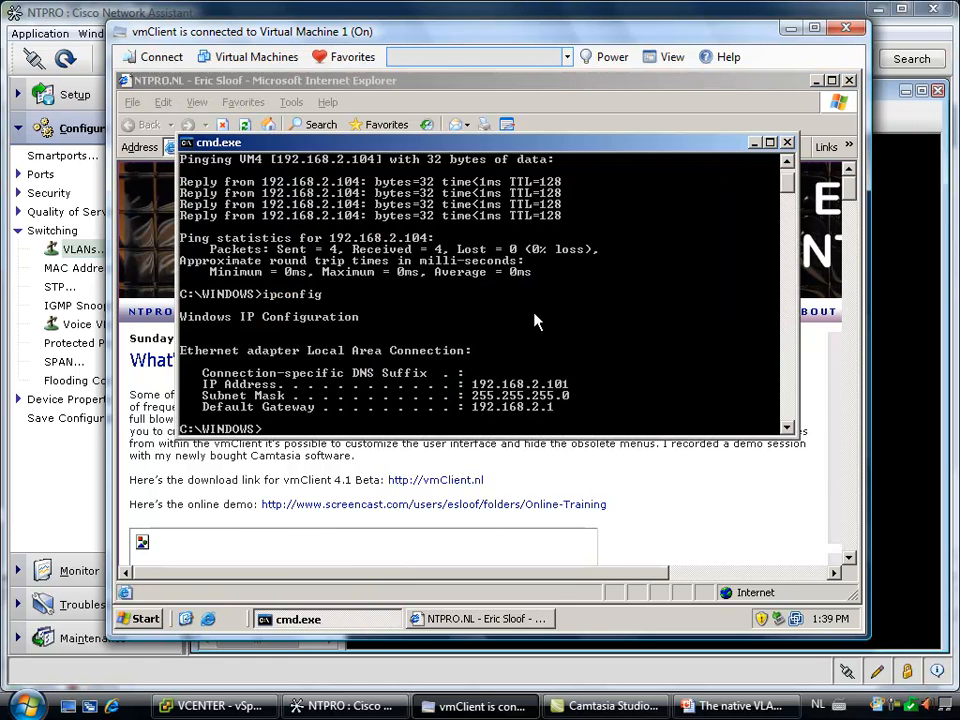
key("Up")
key("Up")
key("Return")
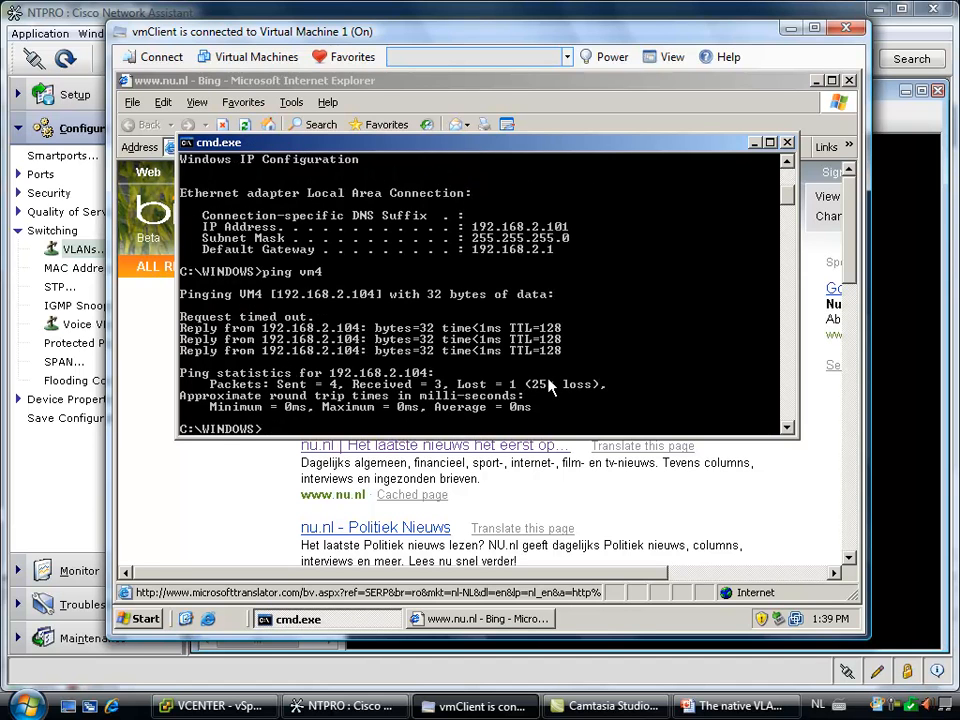
key("Up")
key("Return")
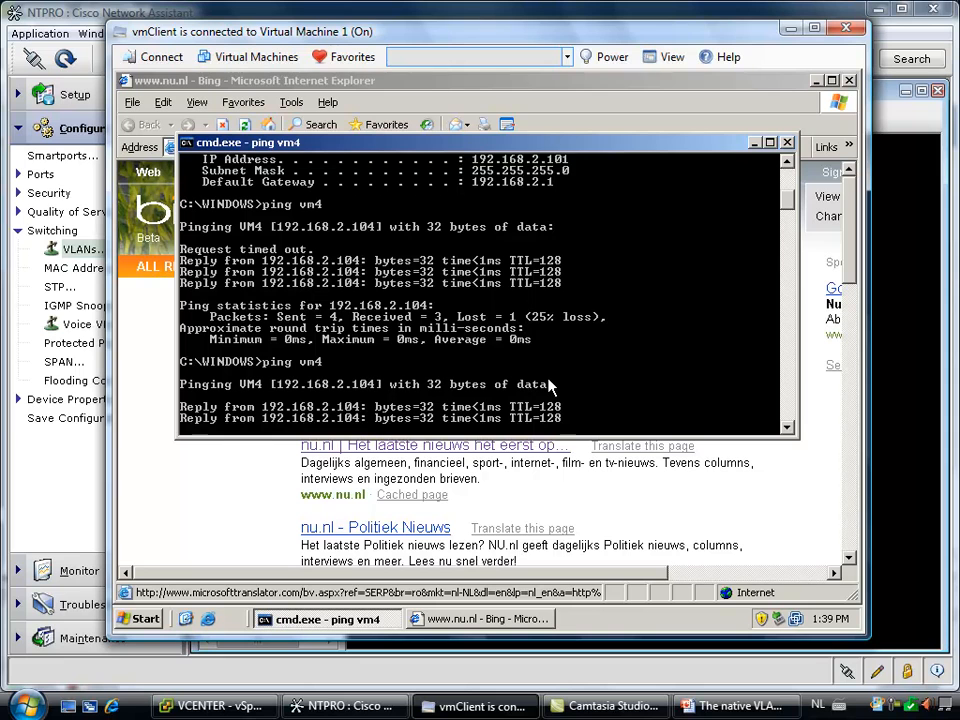
key("ctrl+c")
Ping vm2 from the same command prompt and stop the ping early
key("Up")
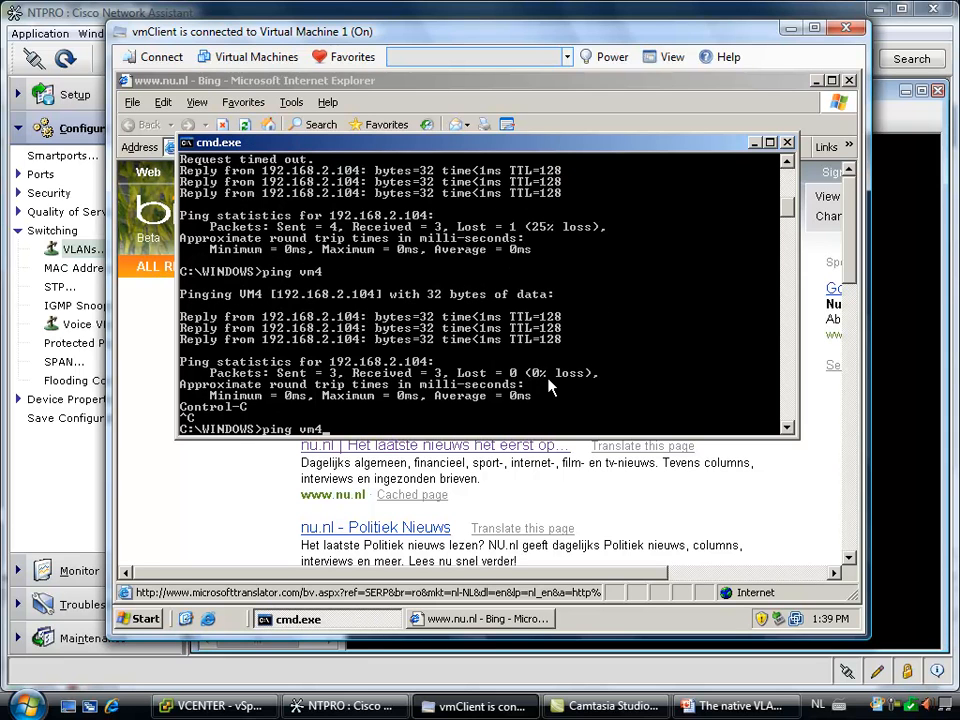
type("2")
key("Return")
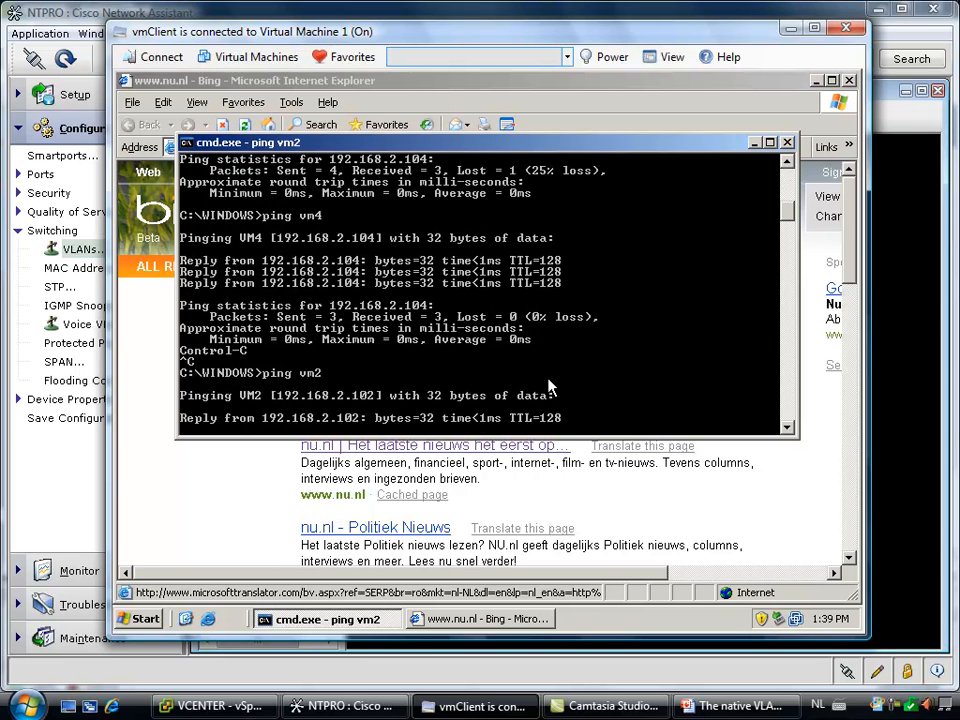
key("ctrl+c")
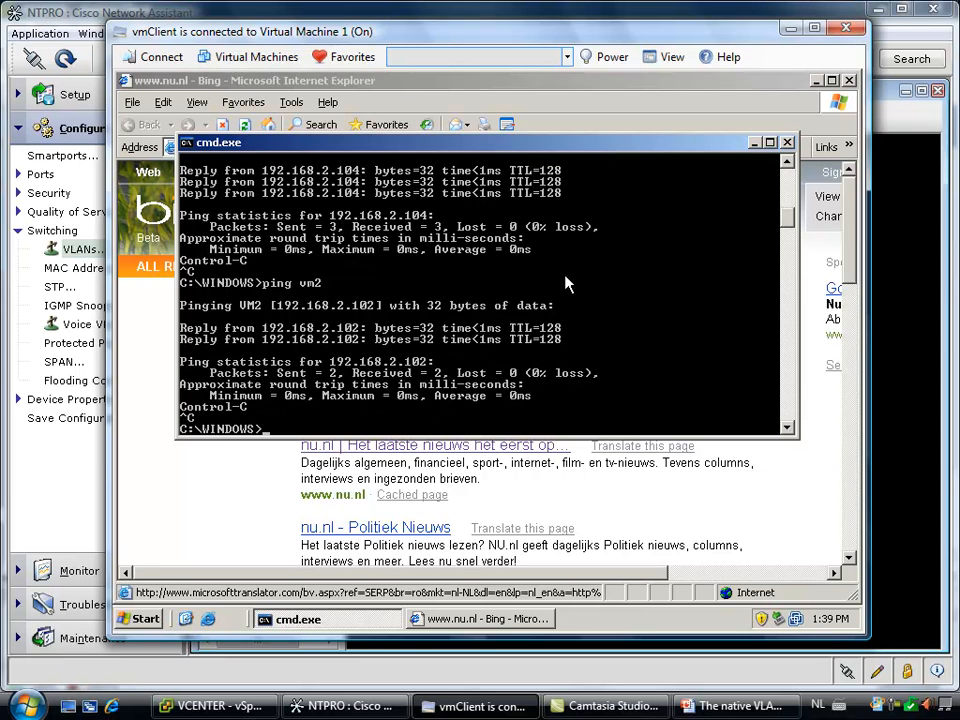
left_click(500, 88)
left_click(463, 151)
type("www.vmwar")
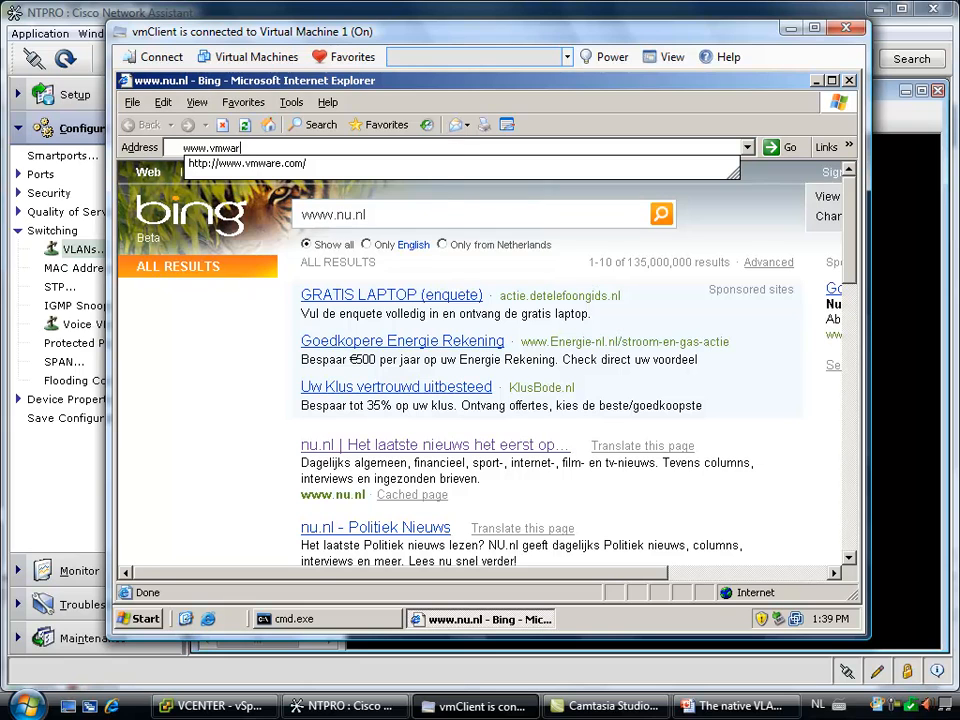
type("e")
key("Down")
key("Return")
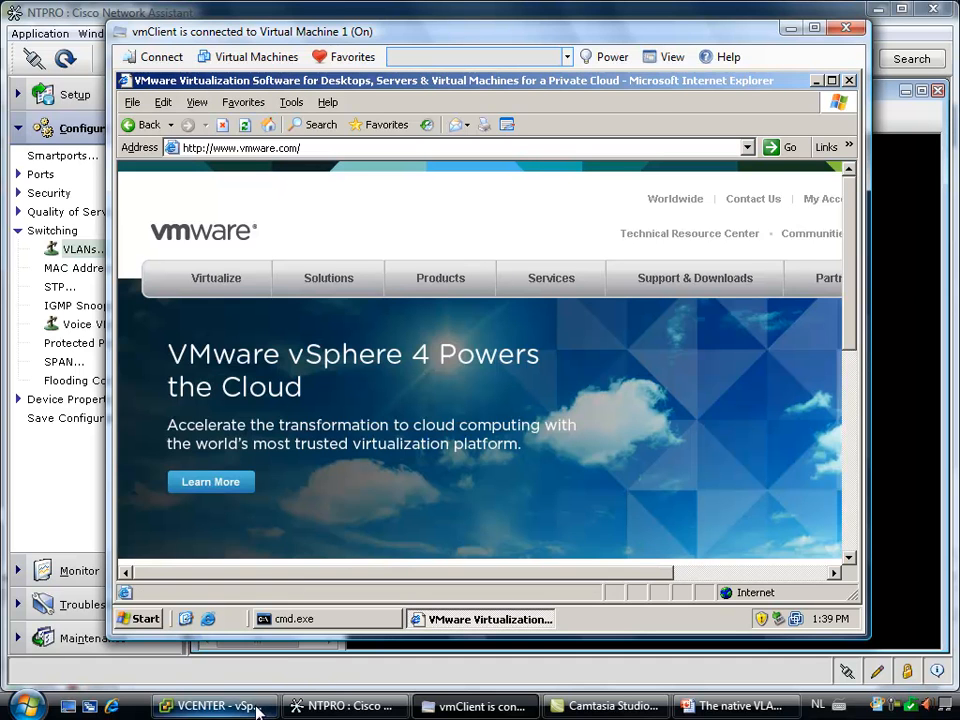
Switch to vSphere Client, review the VLAN policy in dvPortGroup's settings, and close them without changes
left_click(215, 706)
right_click(146, 222)
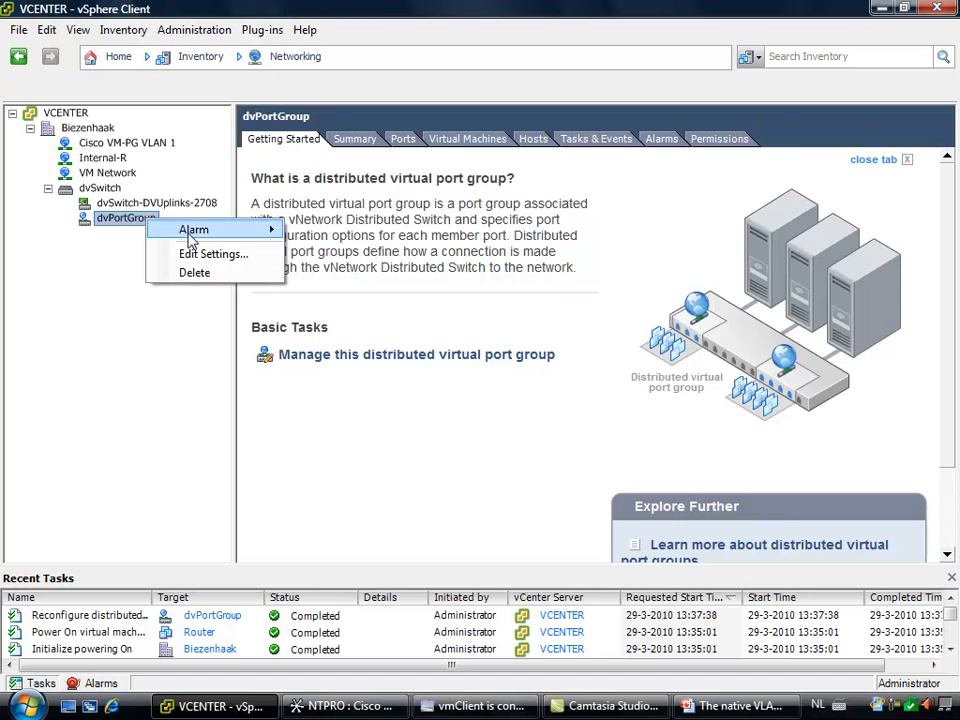
left_click(205, 253)
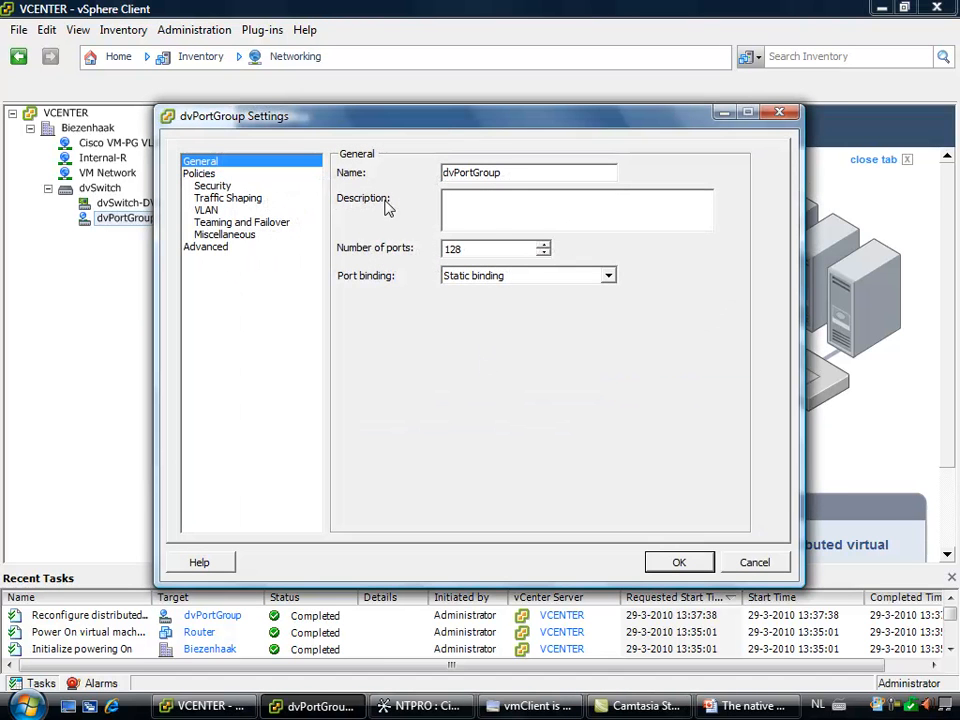
left_click(207, 211)
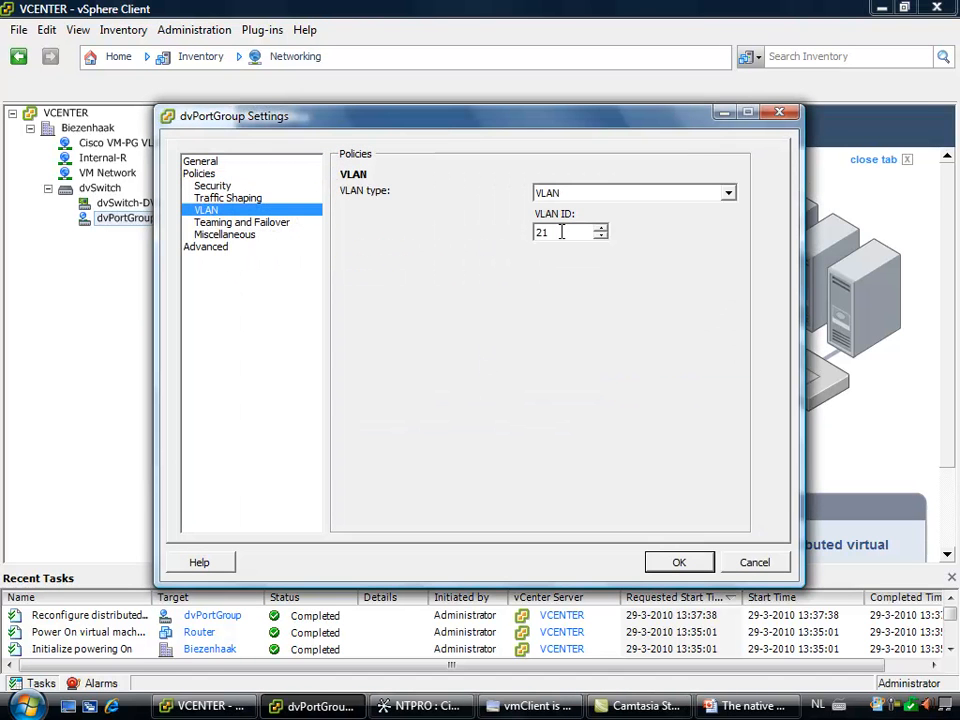
left_click(745, 566)
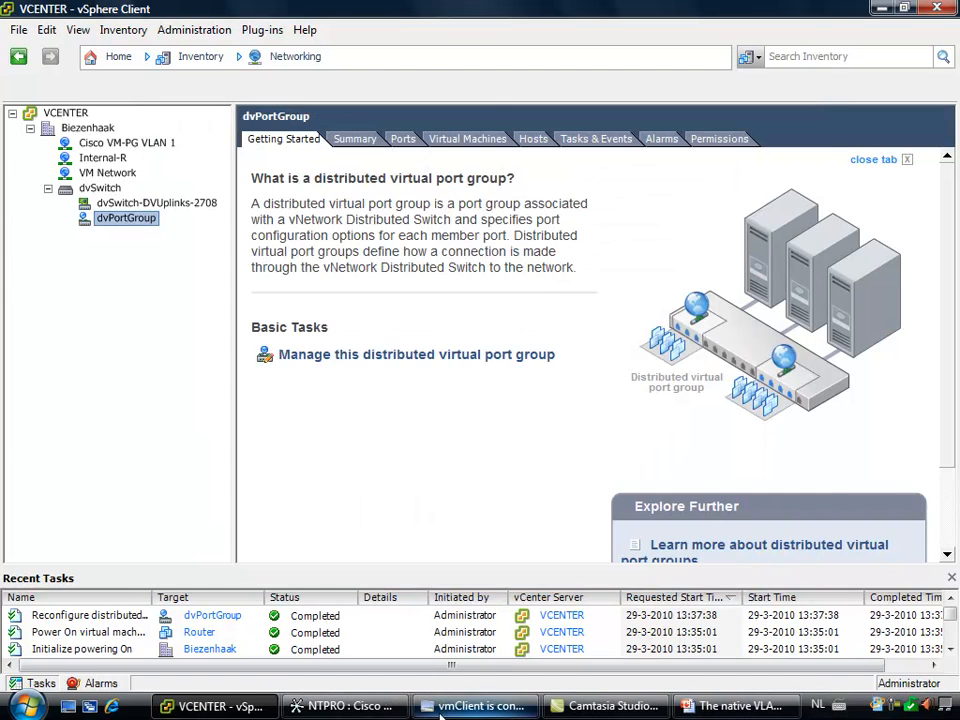
Switch to Cisco Network Assistant and examine the modes and VLANs of ports Gi0/2 and Gi0/3 in the VLAN port configuration
left_click(345, 706)
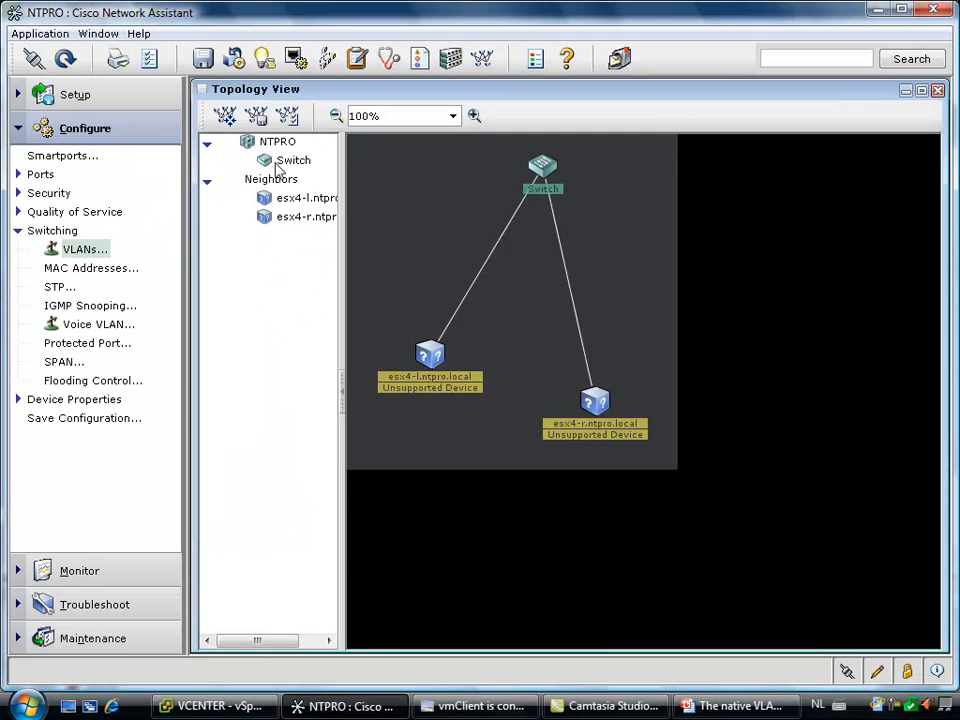
left_click(85, 249)
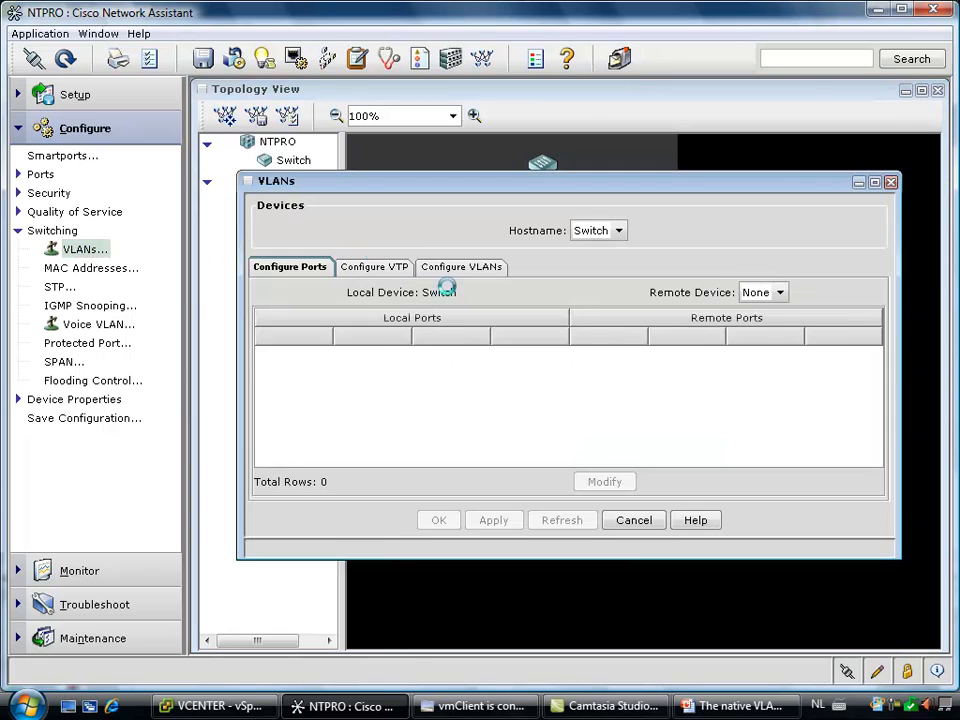
left_click(371, 384)
left_click(364, 401)
left_click(364, 384)
left_click(353, 402)
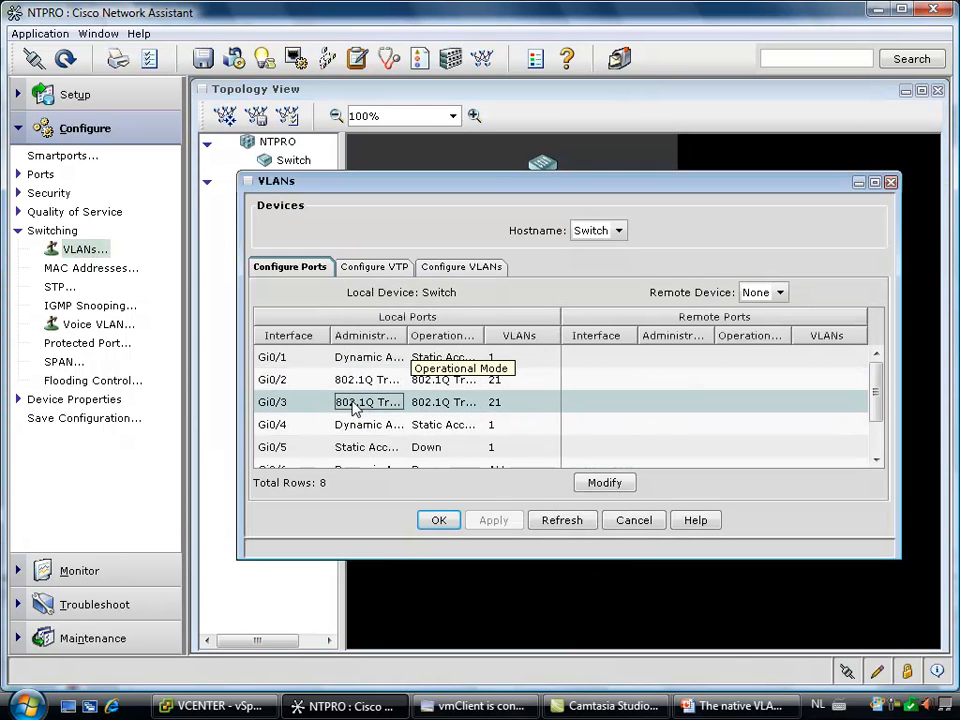
left_click(277, 384)
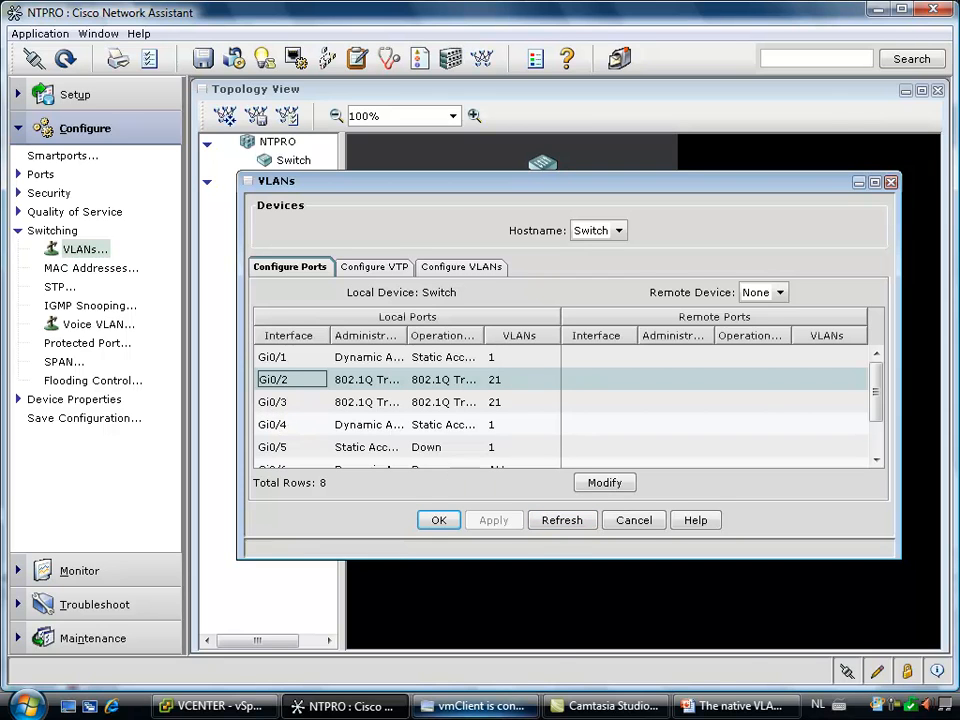
Switch to the native VLAN presentation in PowerPoint, start the slide show from the VLAN slide, and advance to VLAN Trunking
mouse_move(700, 710)
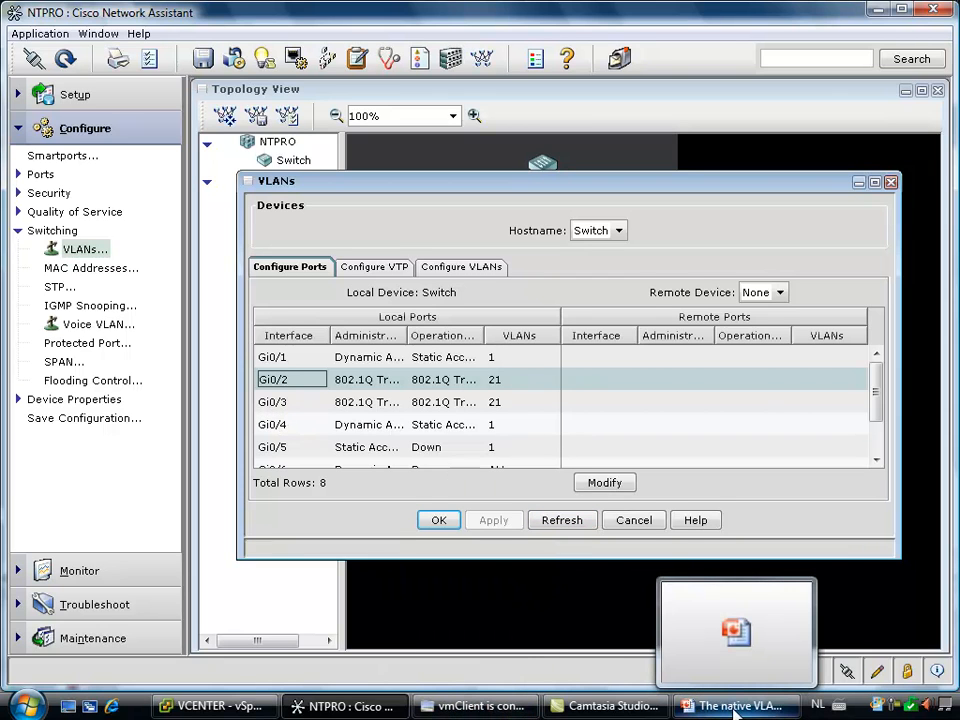
left_click(735, 708)
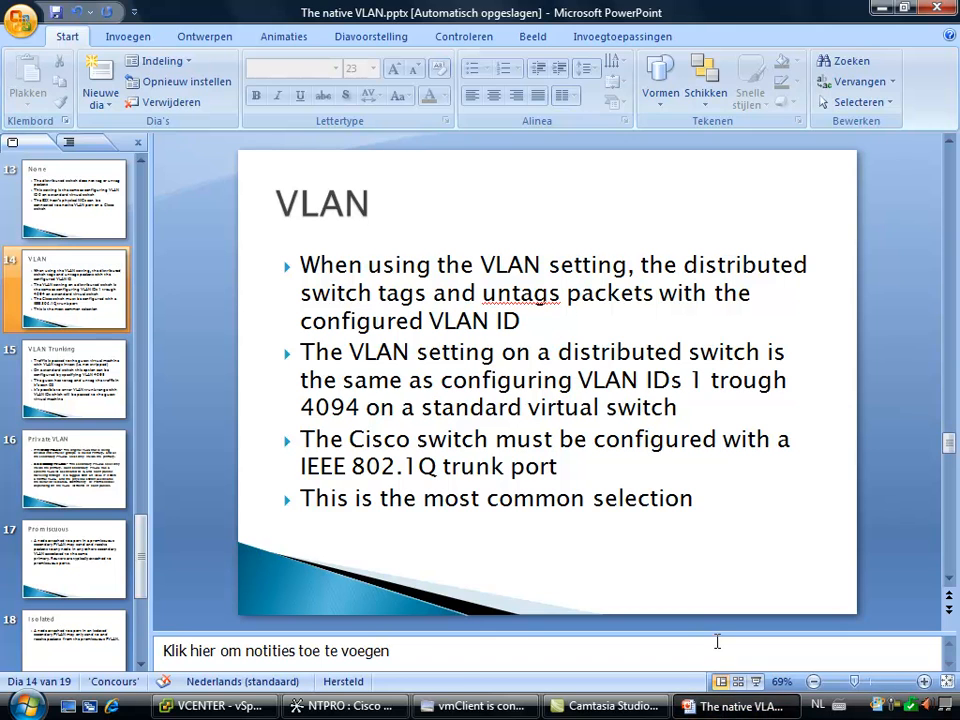
key("shift+F5")
key("Right")
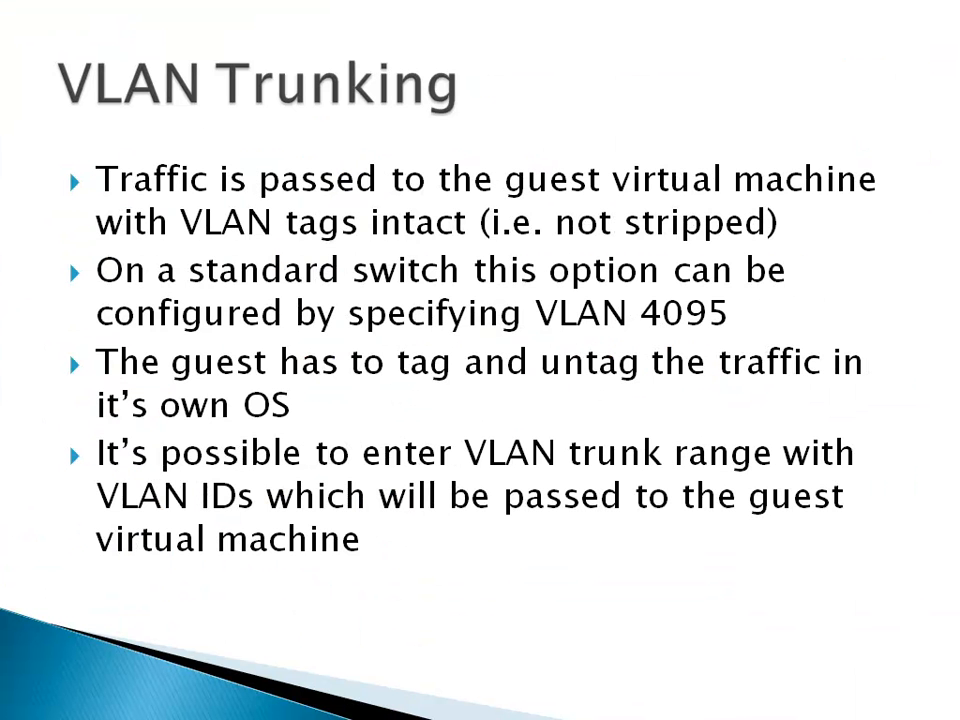
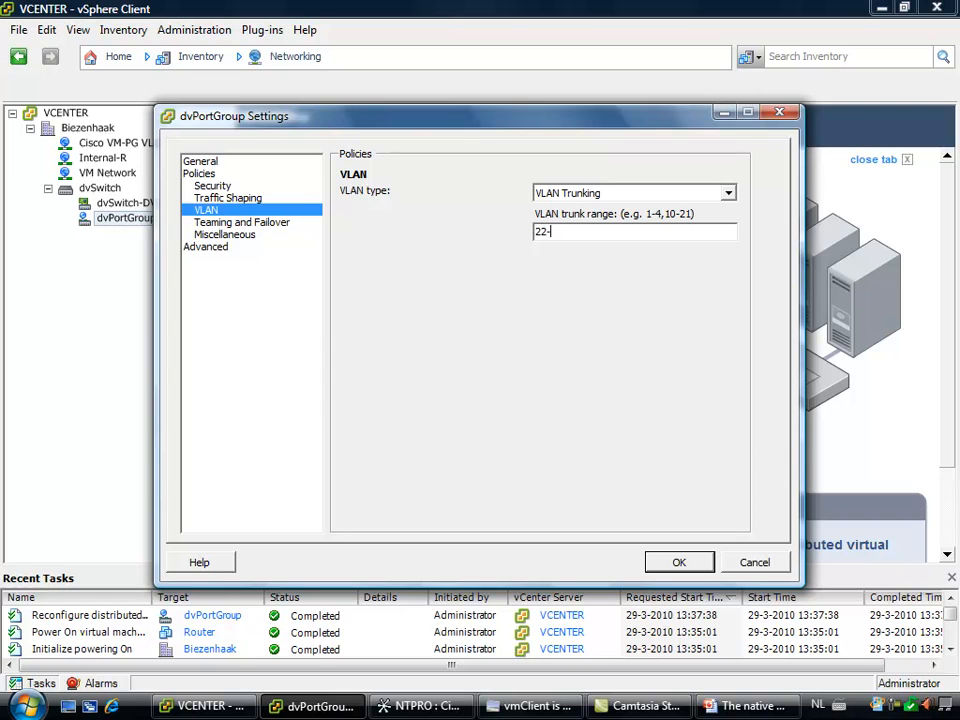
Accept dvPortGroup's VLAN Trunking policy, switch to Cisco Network Assistant, and set port Gi0/2's trunk-allowed VLANs to 22
left_click(678, 563)
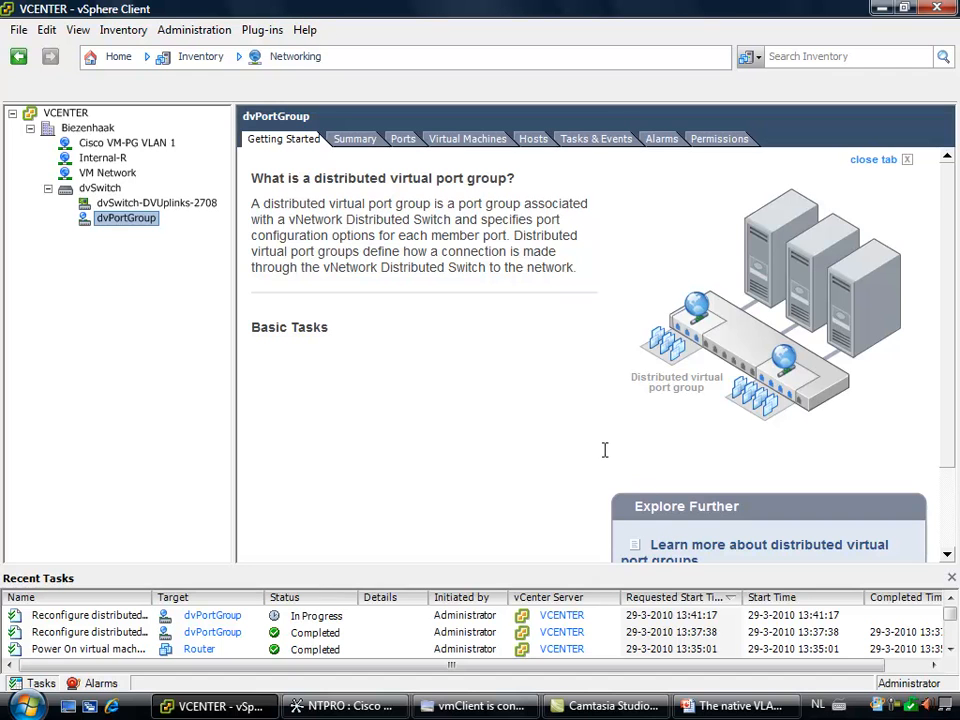
left_click(372, 708)
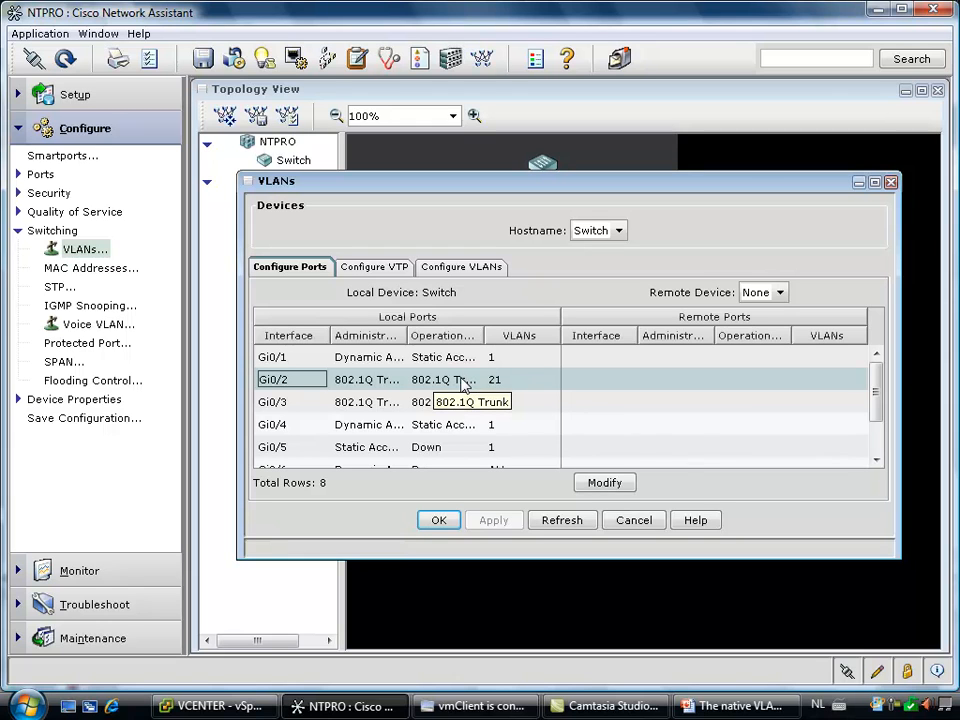
left_click(606, 482)
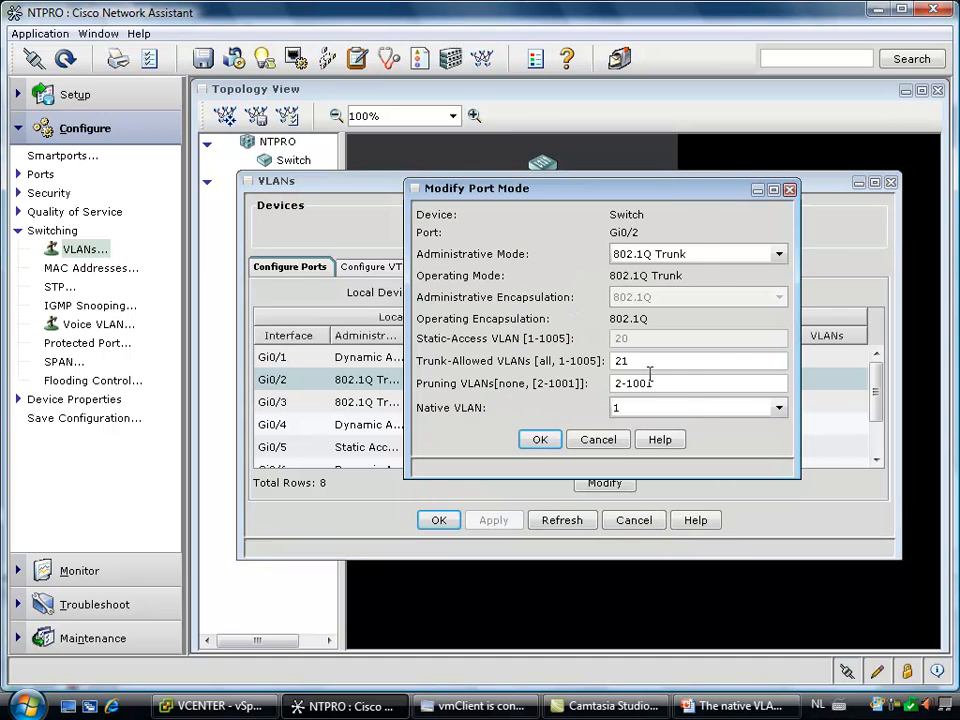
left_click(640, 360)
key("BackSpace")
type("2")
left_click(540, 439)
Set the trunk-allowed VLANs of port Gi0/3 to 22
left_click(446, 401)
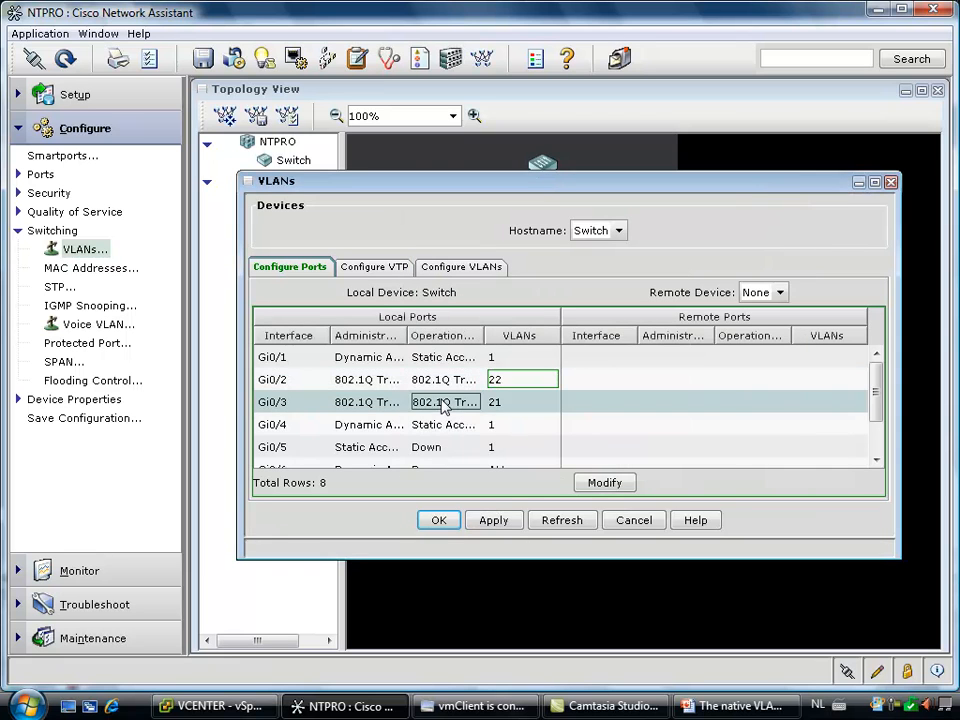
left_click(604, 483)
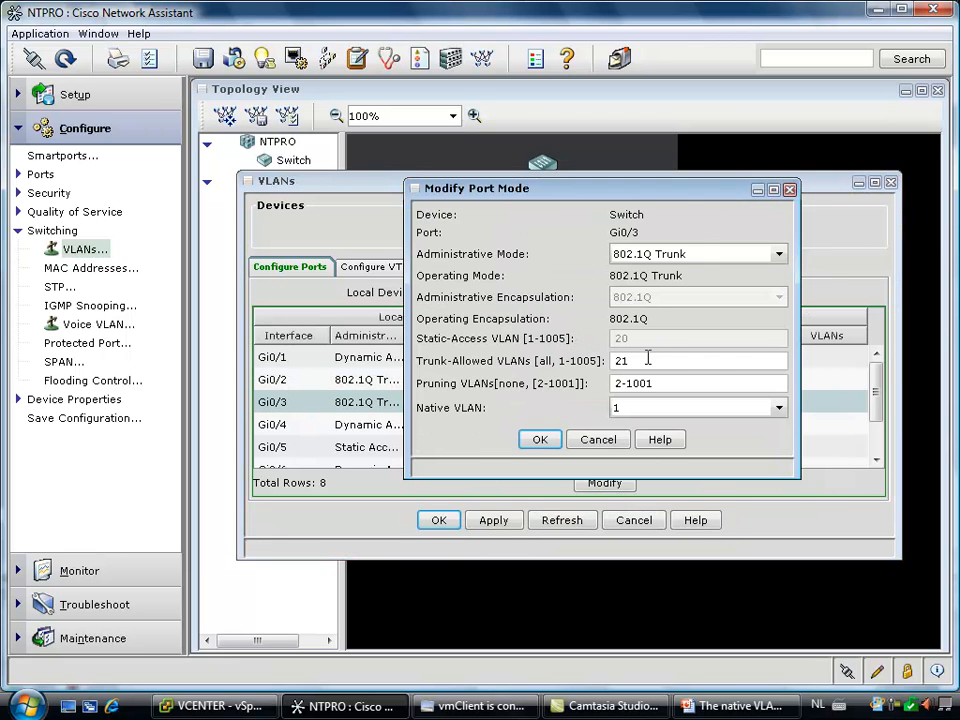
double_click(621, 360)
type("22")
left_click(551, 439)
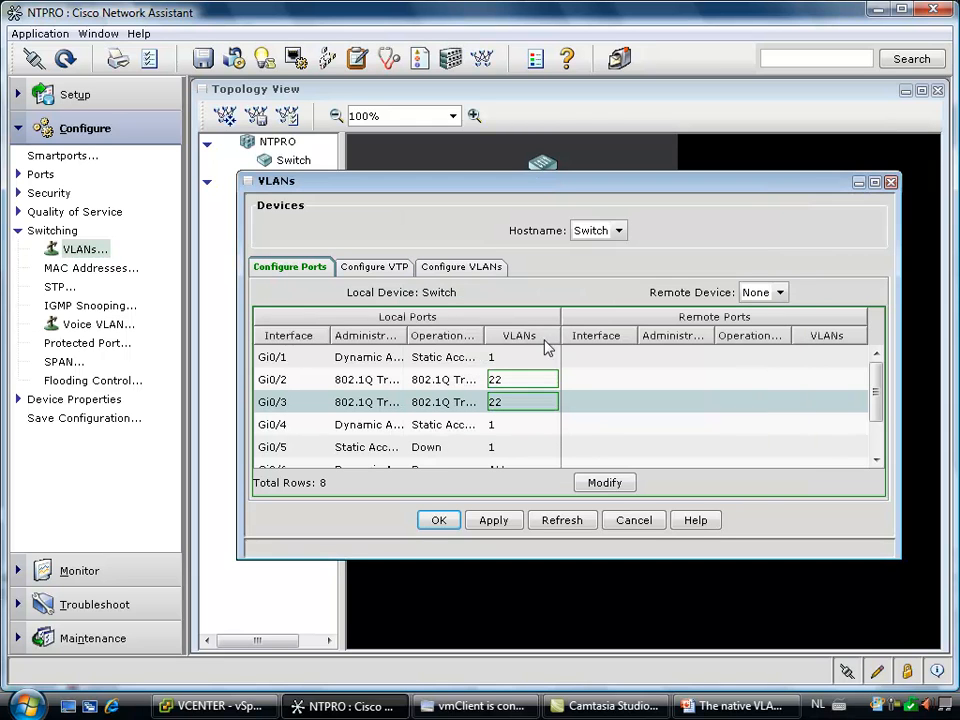
Create an active VLAN with ID 22 on the Cisco switch, apply the changes, and close the VLAN configuration
left_click(492, 268)
left_click(480, 486)
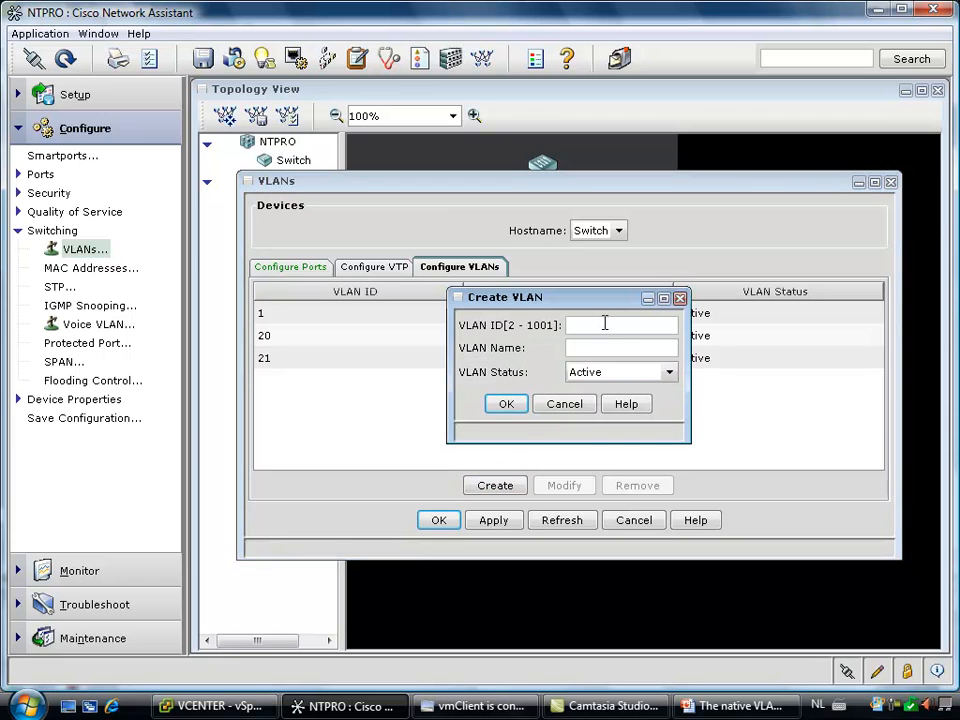
type("22")
left_click(506, 404)
left_click(495, 522)
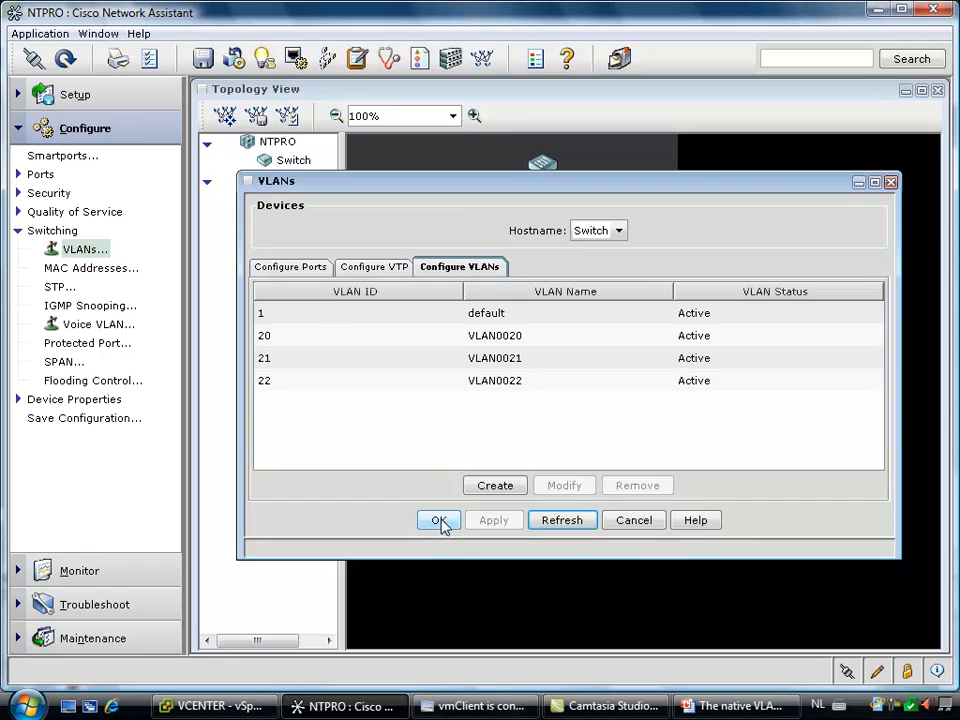
left_click(441, 522)
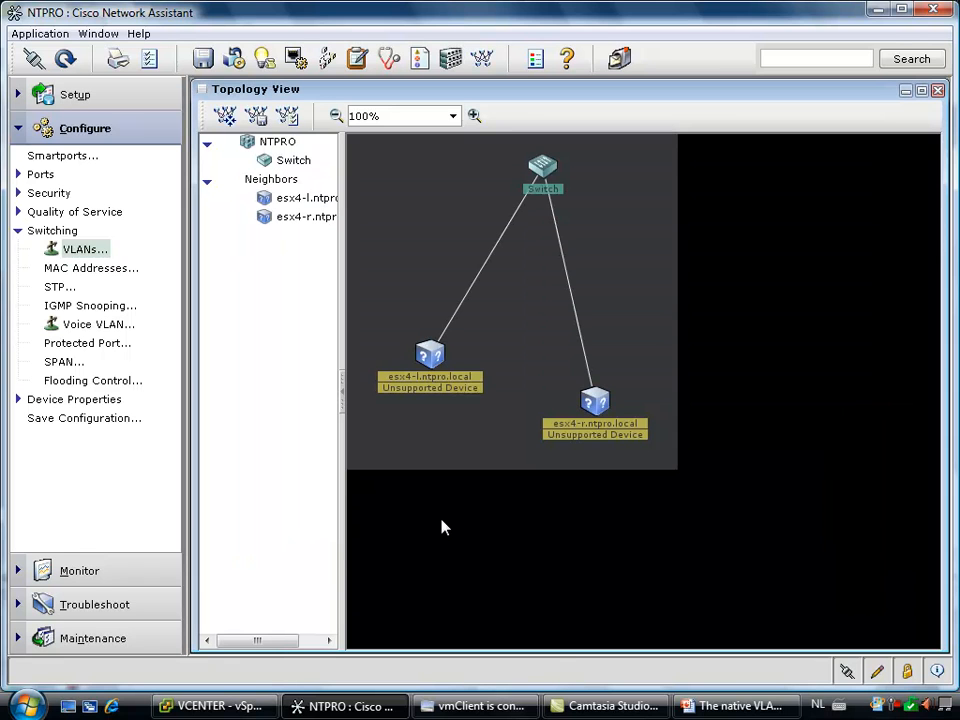
Switch to vmClient, ping vm2 from Virtual Machine 1's command prompt, and close the browser and command prompt
left_click(507, 709)
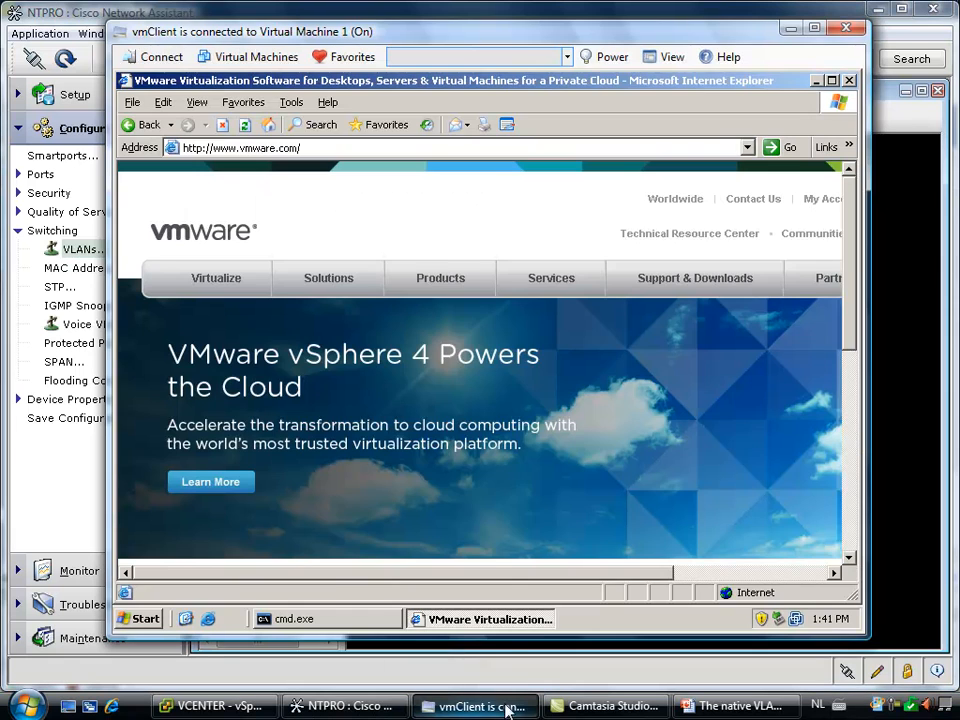
left_click(370, 628)
key("Up")
key("Return")
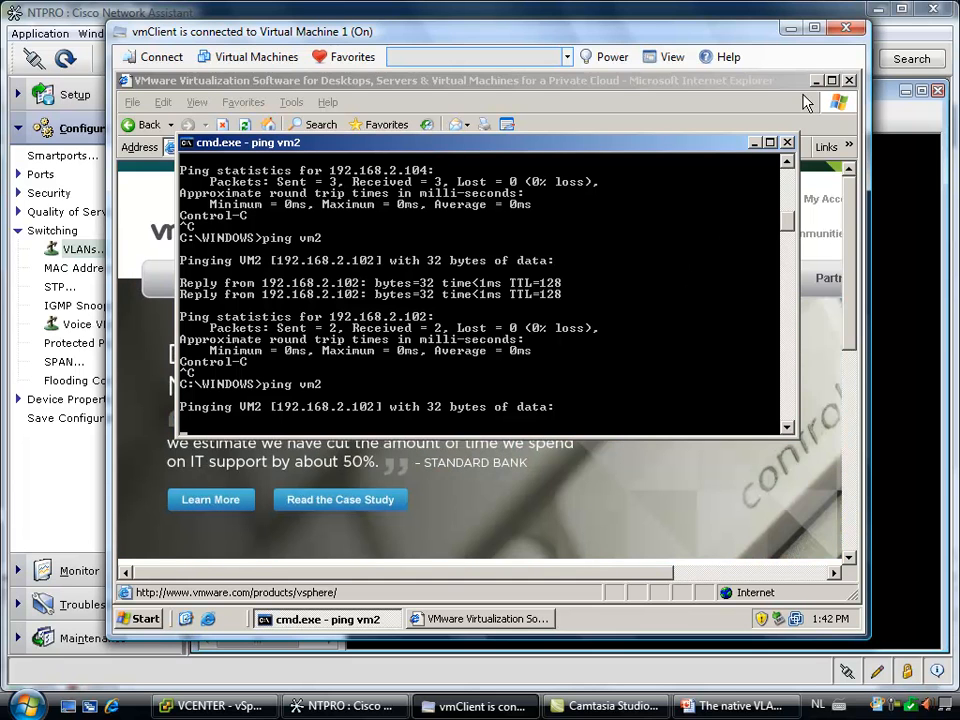
left_click(849, 80)
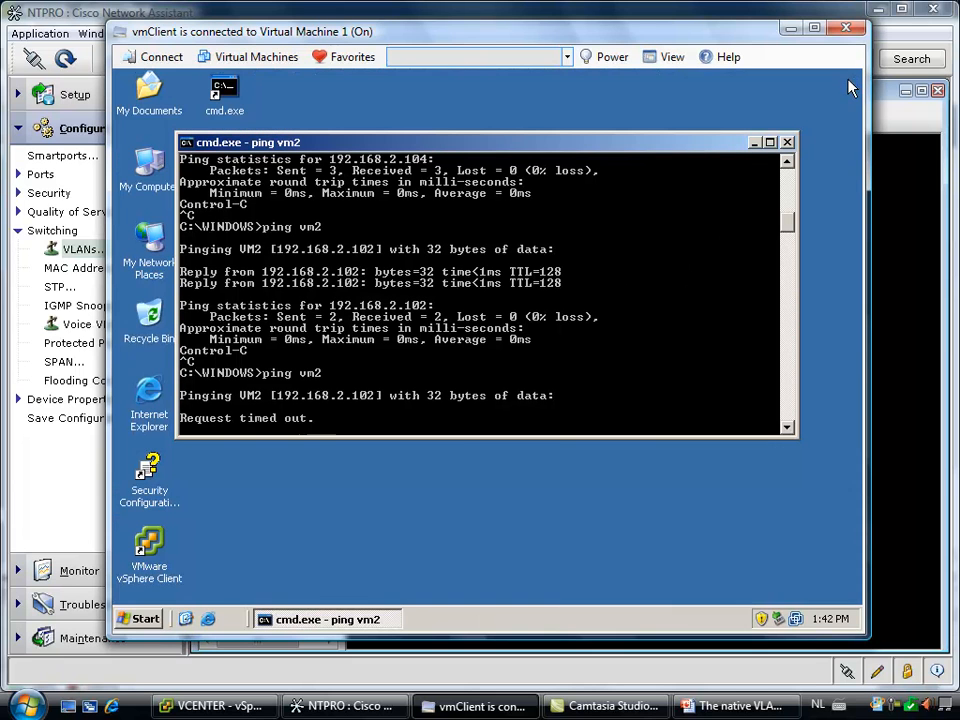
left_click(788, 143)
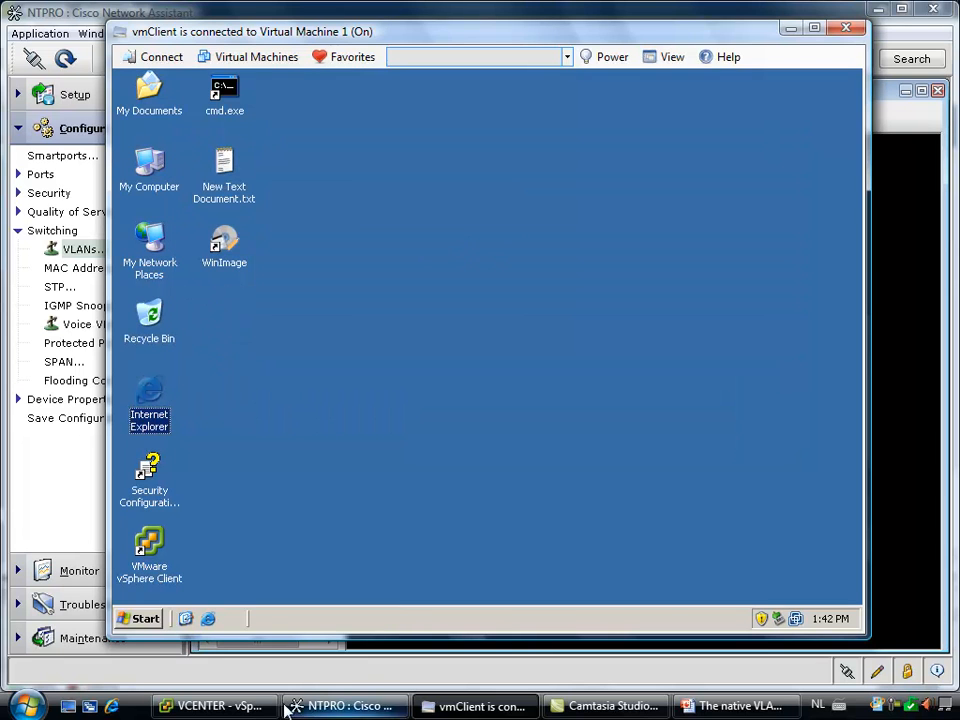
Switch to vSphere Client and check the adapter type and network label of Virtual Machine 1's Network adapter 1
left_click(225, 706)
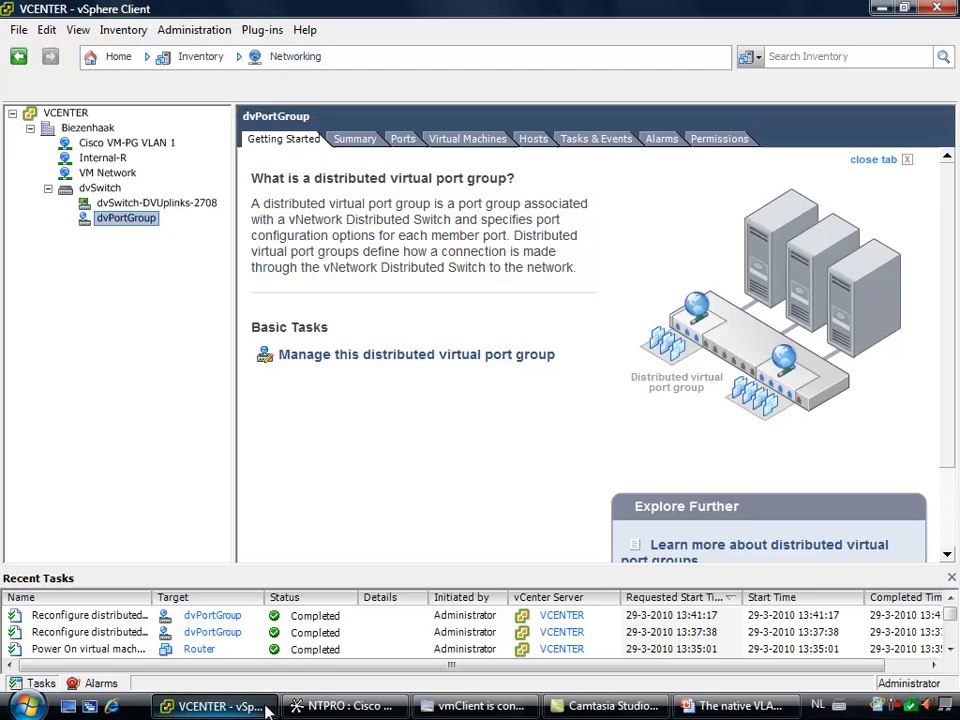
left_click(121, 63)
left_click(240, 122)
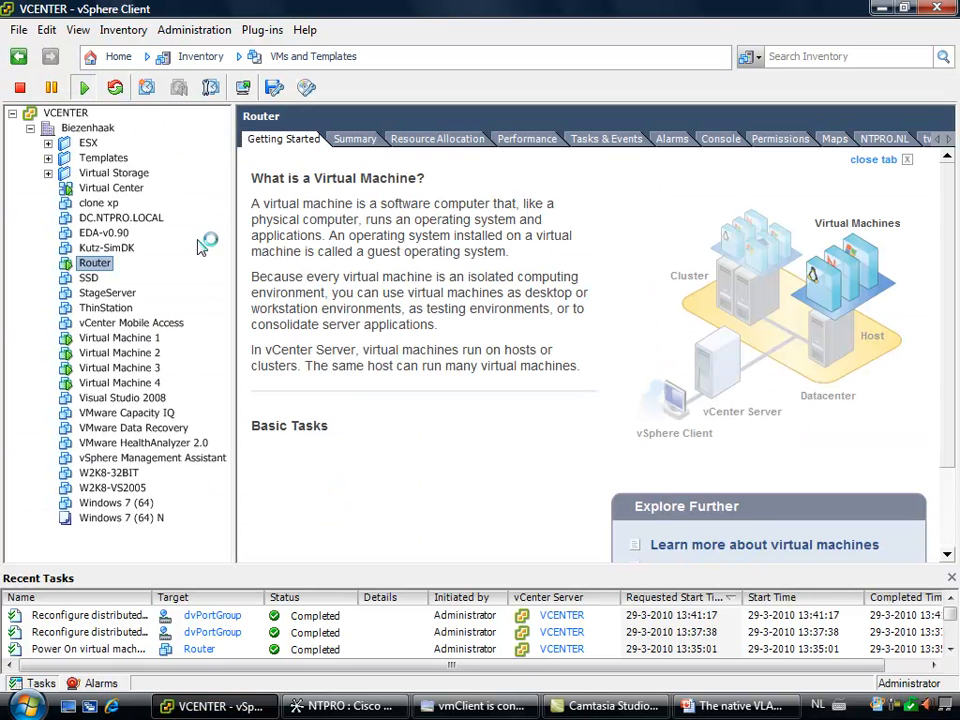
left_click(112, 339)
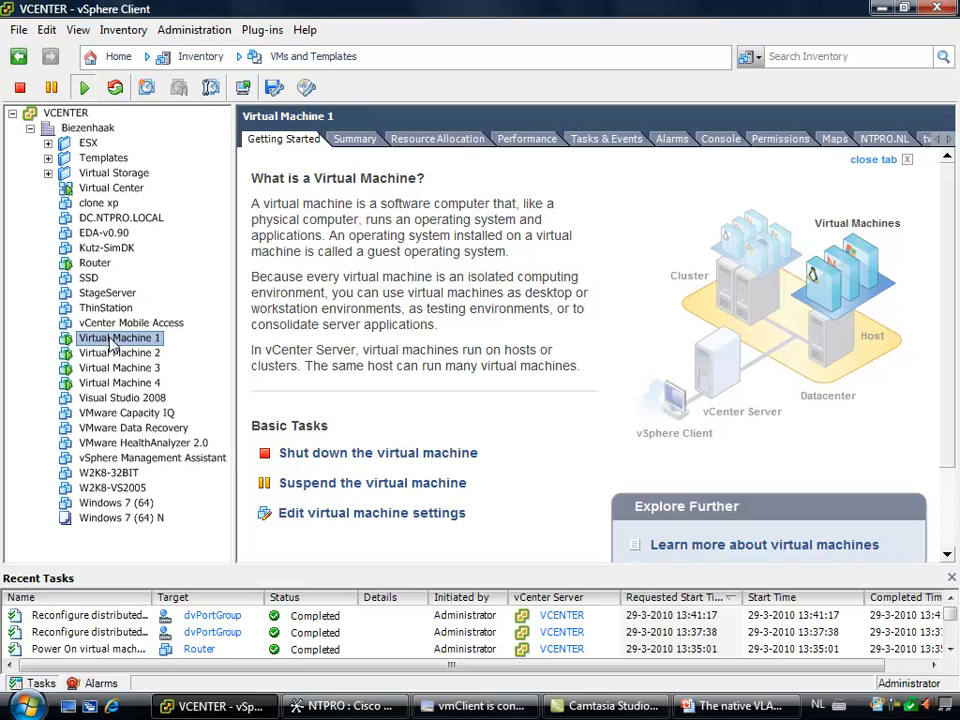
right_click(131, 341)
left_click(189, 425)
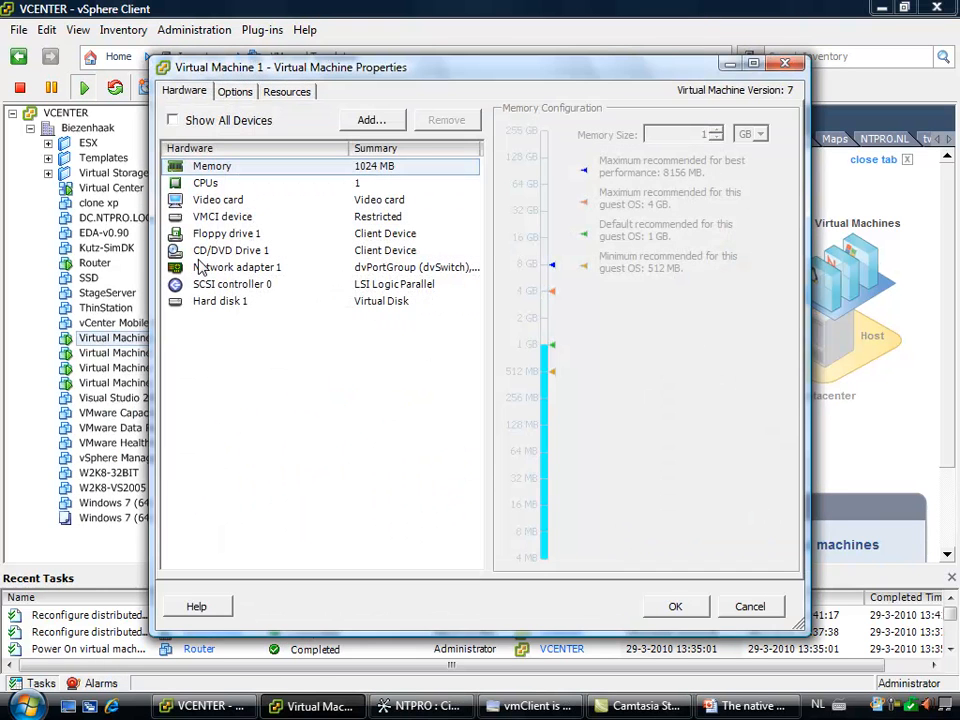
left_click(210, 268)
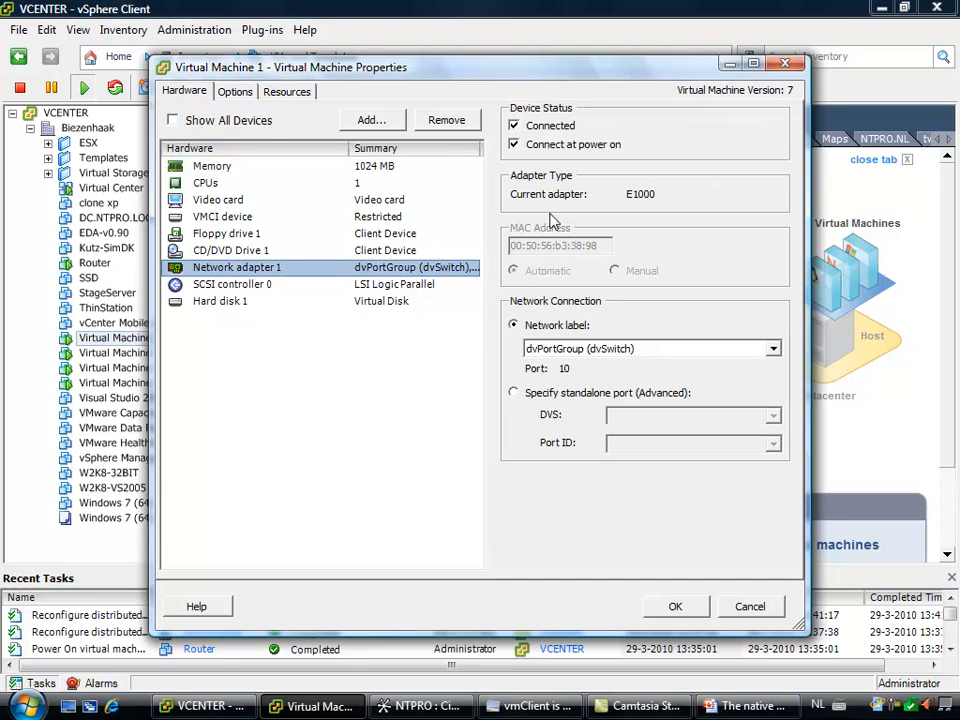
left_click(673, 606)
Switch to vmClient and open Device Manager from the System Properties of Virtual Machine 1
left_click(500, 707)
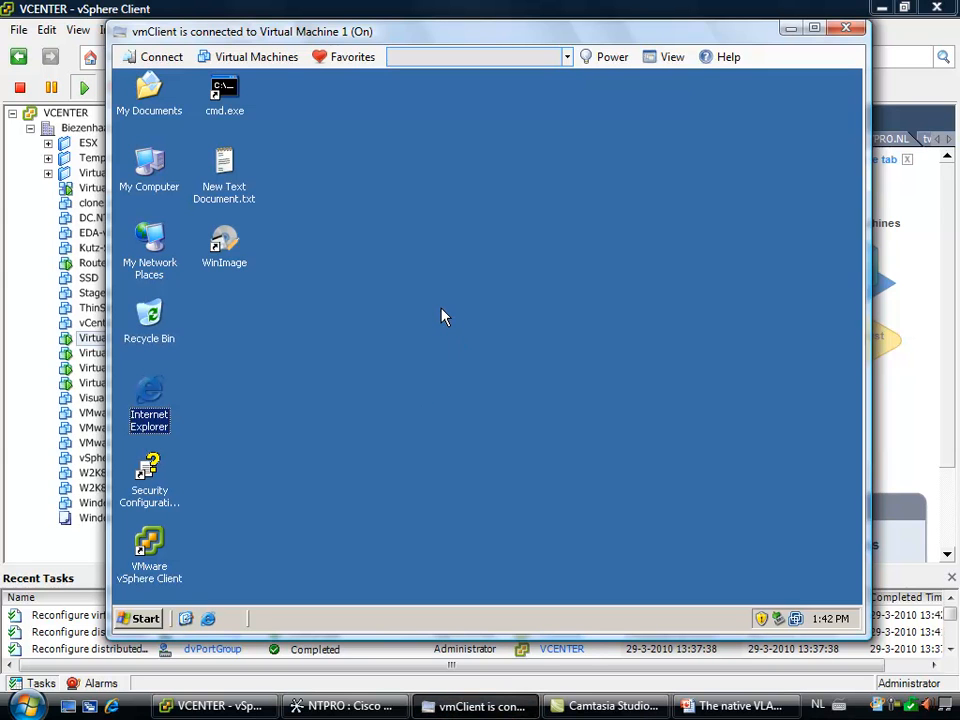
right_click(155, 172)
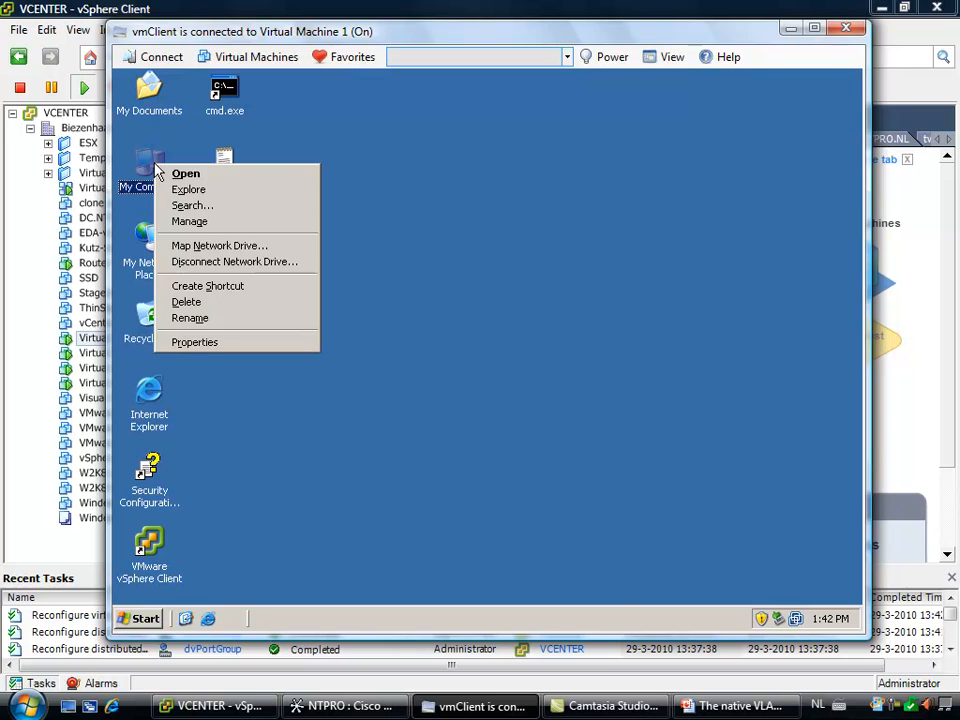
left_click(213, 343)
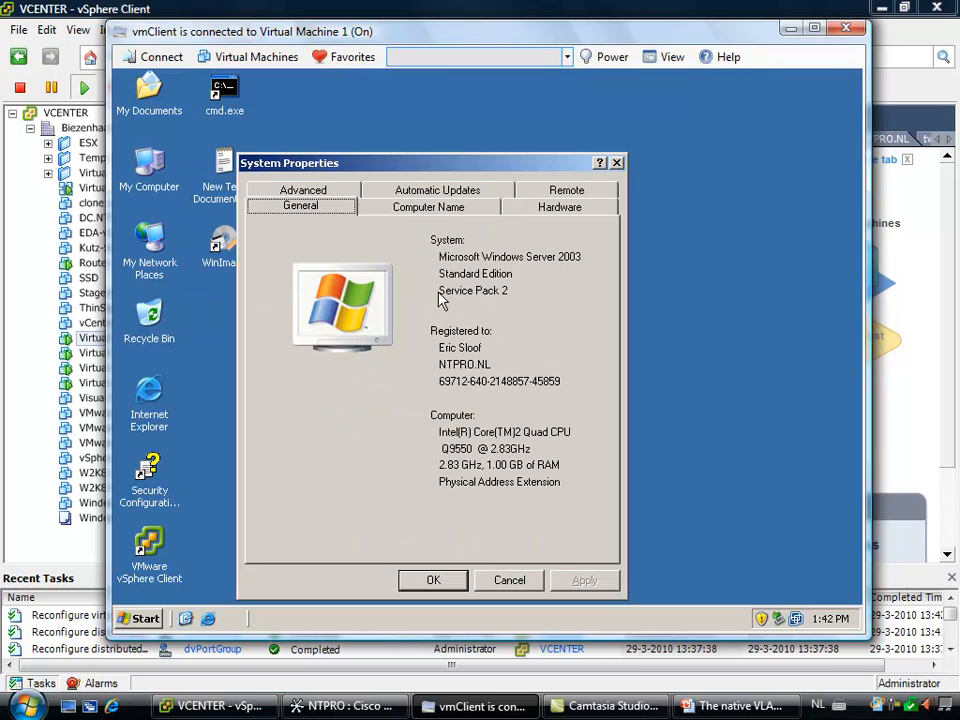
left_click(540, 210)
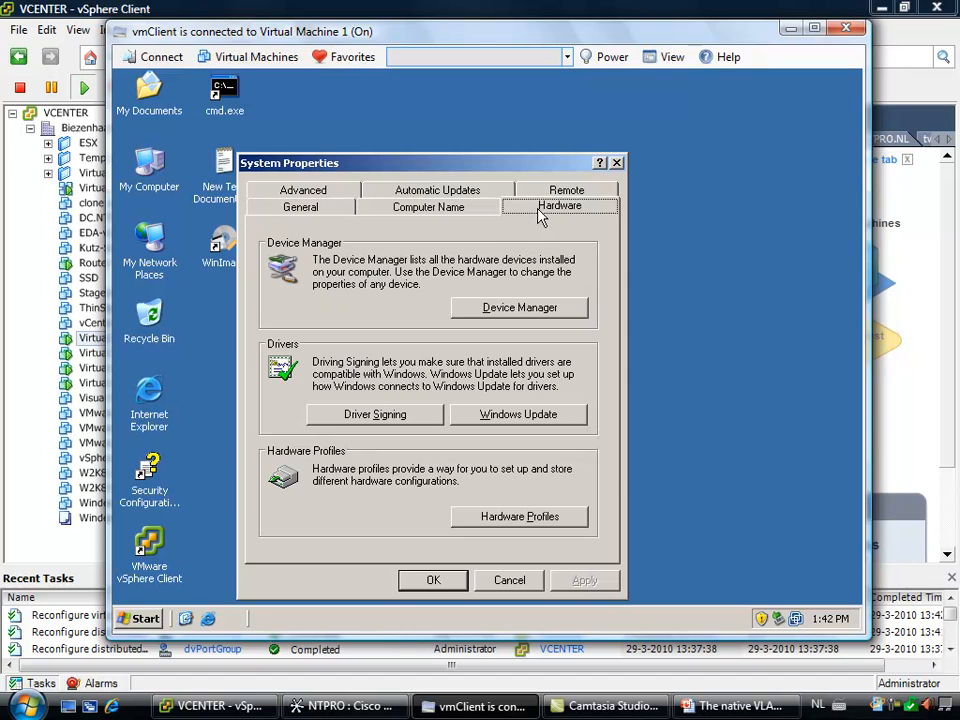
left_click(540, 308)
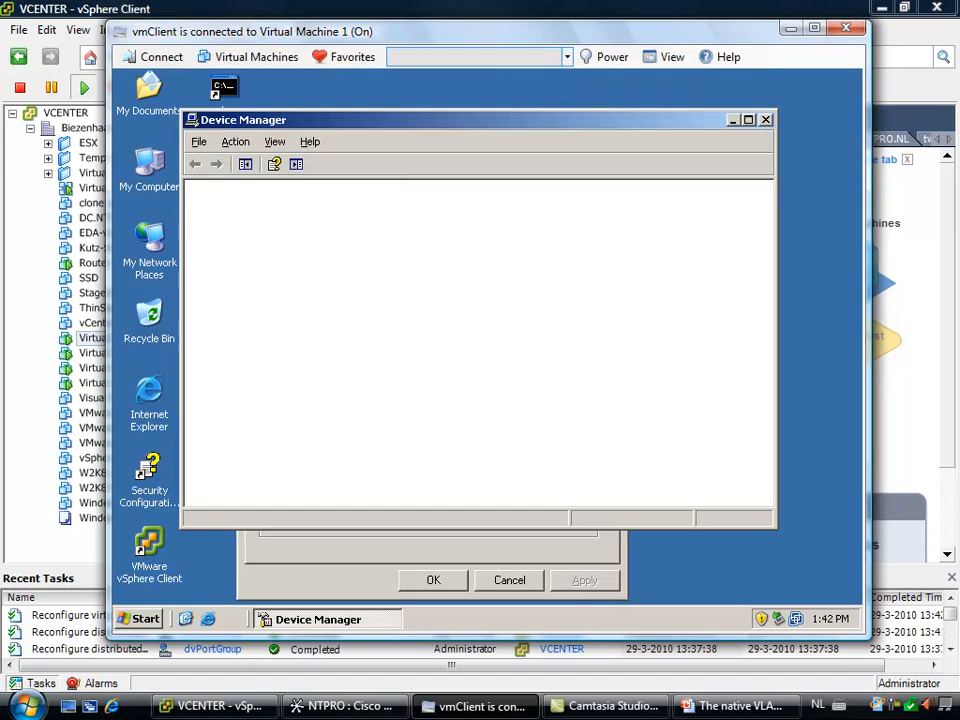
Open the VLAN settings of the Intel(R) PRO/1000 MT network adapter in Device Manager
left_click(210, 352)
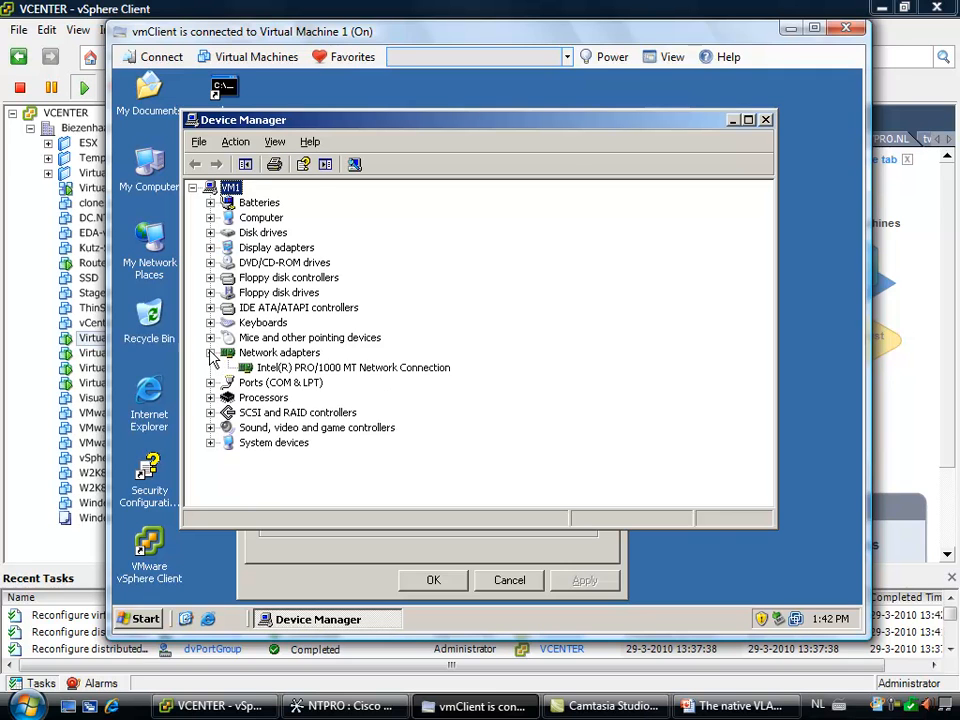
left_click(288, 370)
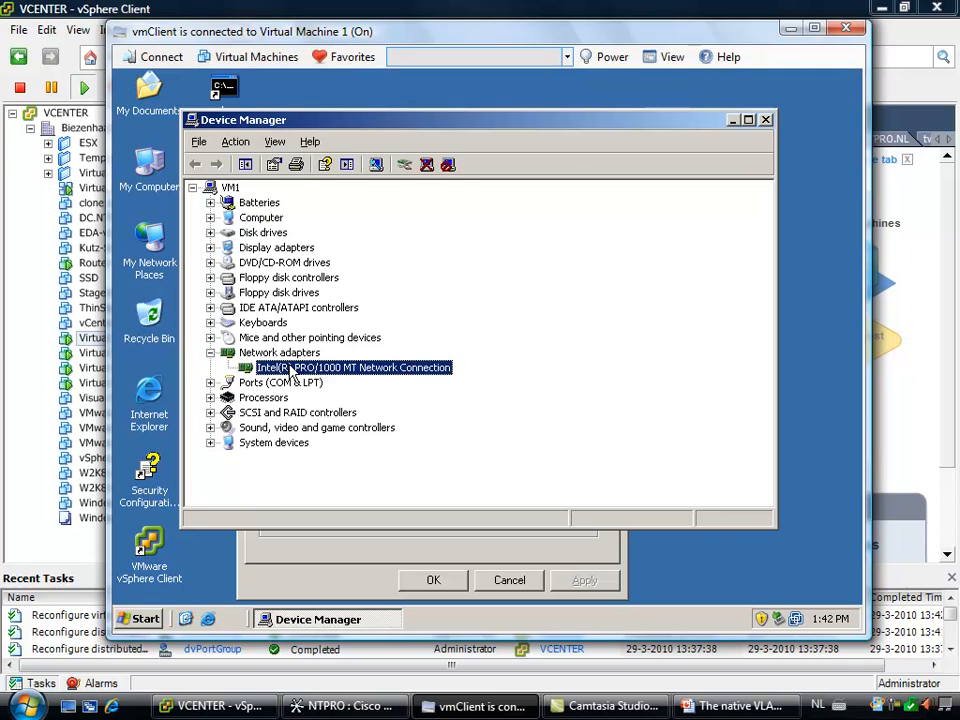
right_click(290, 370)
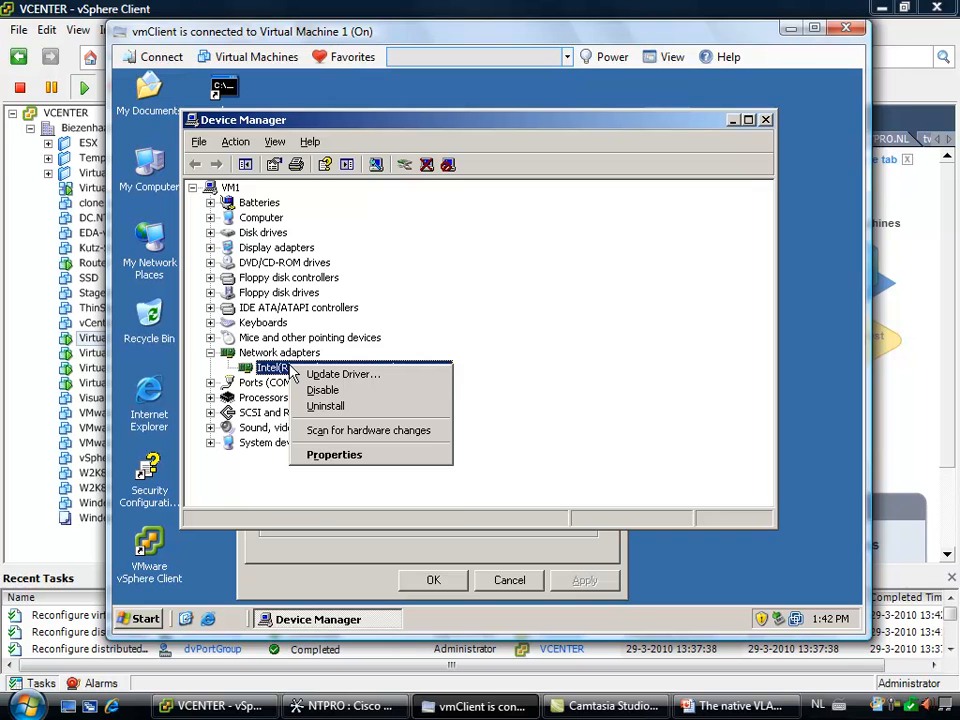
left_click(346, 459)
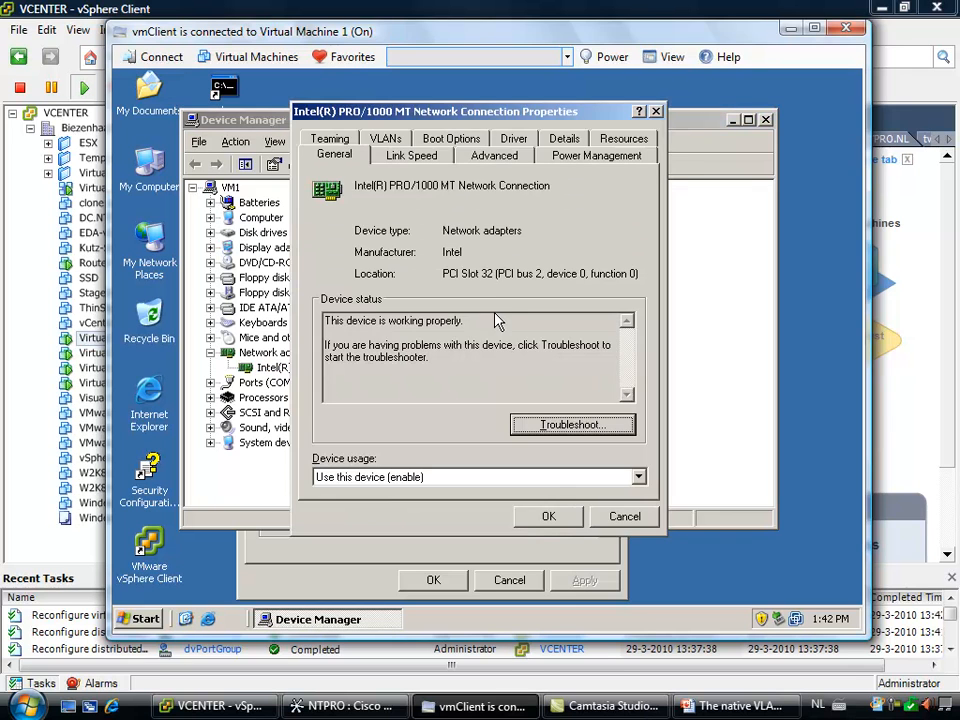
left_click(398, 143)
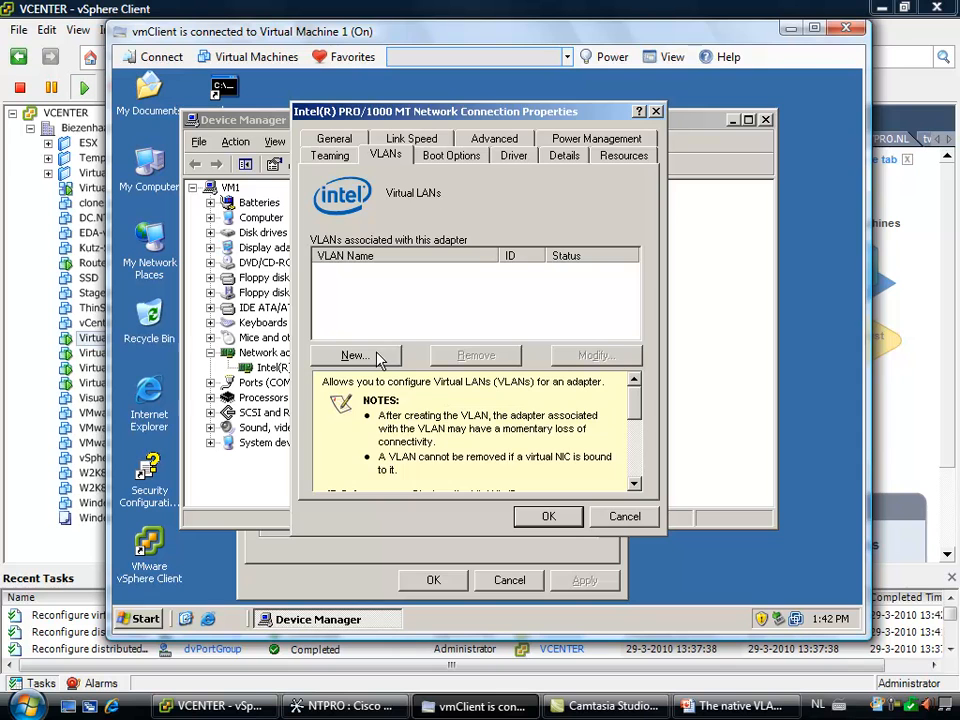
Add a VLAN with ID 22 named VLAN22 to the Intel adapter and accept the adapter properties
left_click(357, 355)
type("22")
left_click(493, 260)
type("VLAN22")
left_click(485, 469)
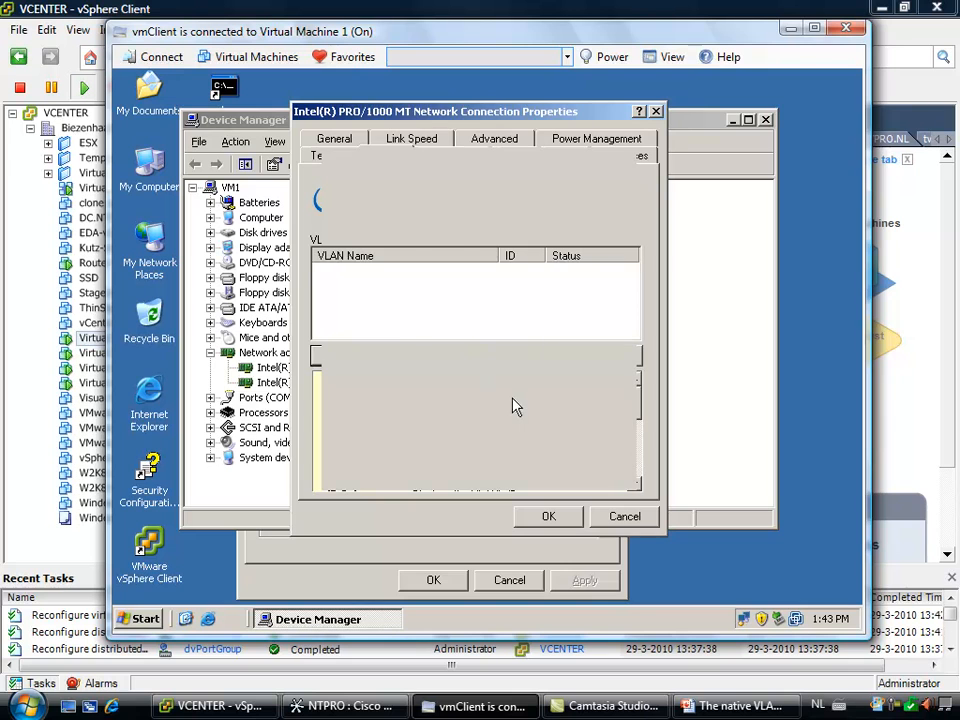
left_click(548, 517)
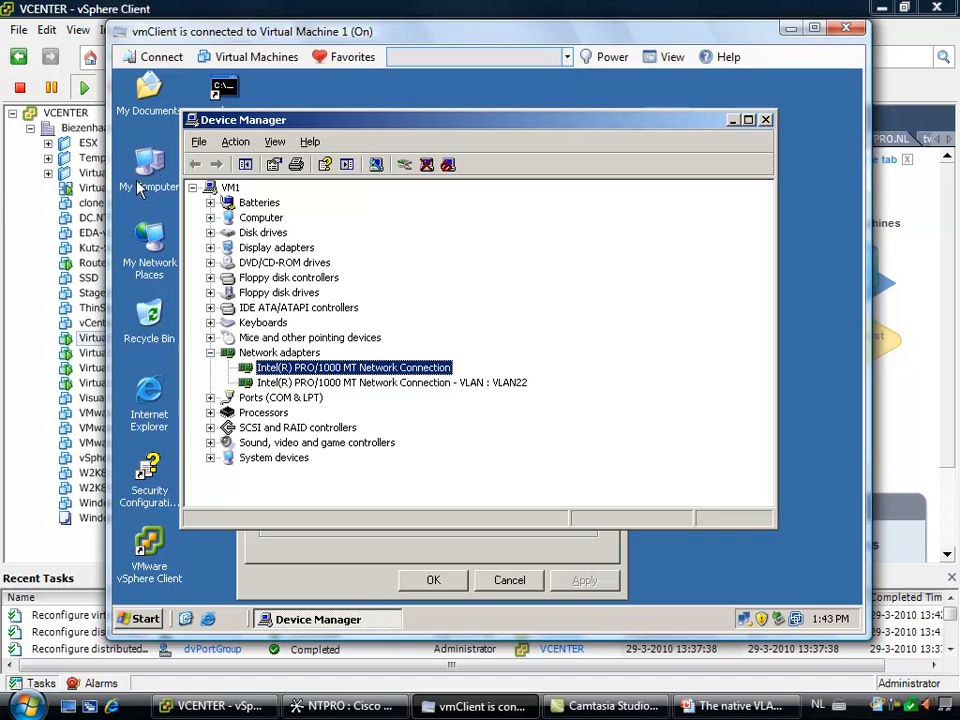
Open Network Connections on Virtual Machine 1 and check which items are bound to the original Local Area Connection
right_click(151, 250)
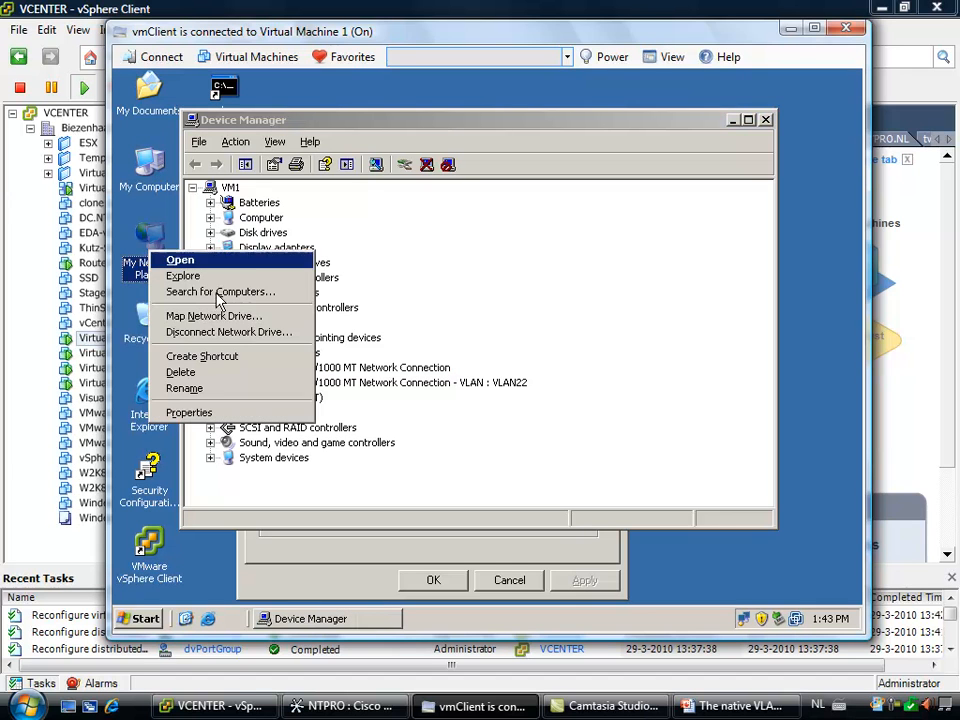
left_click(245, 413)
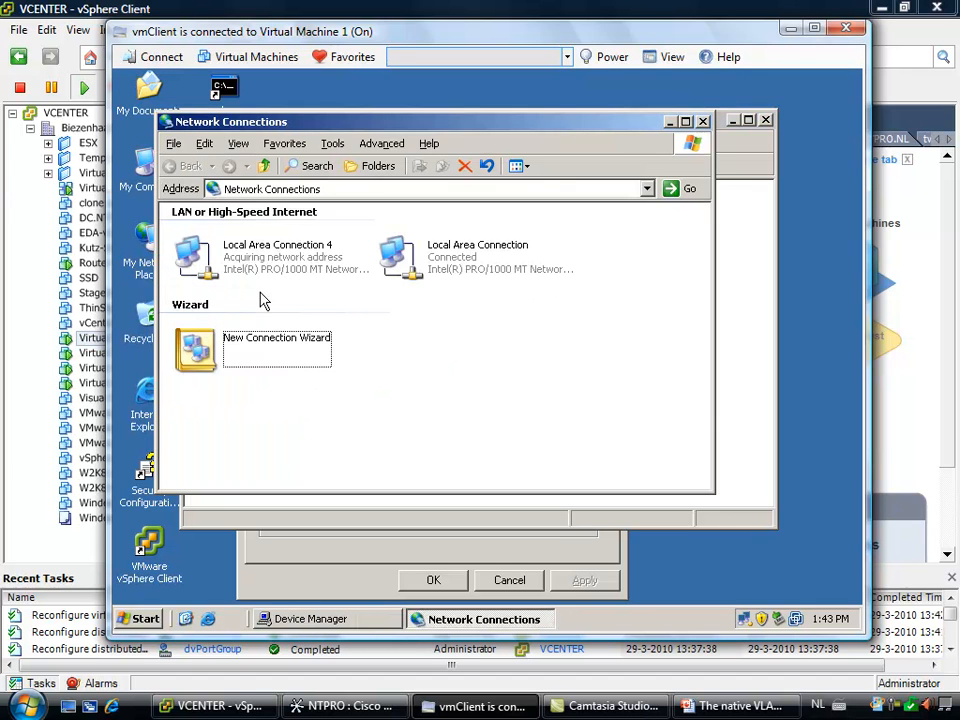
right_click(406, 257)
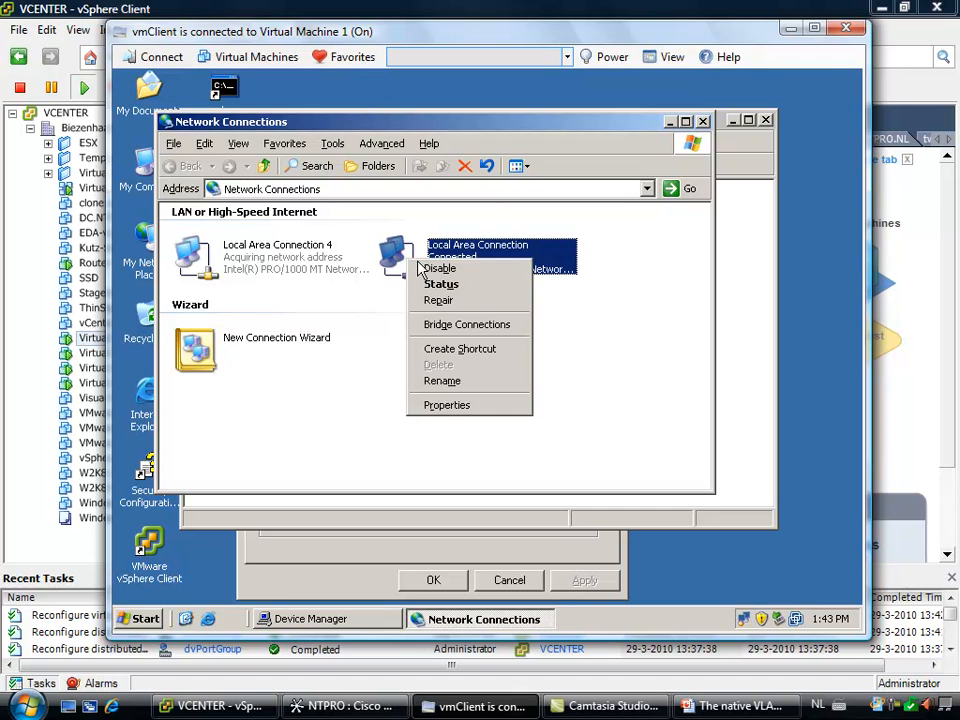
left_click(455, 418)
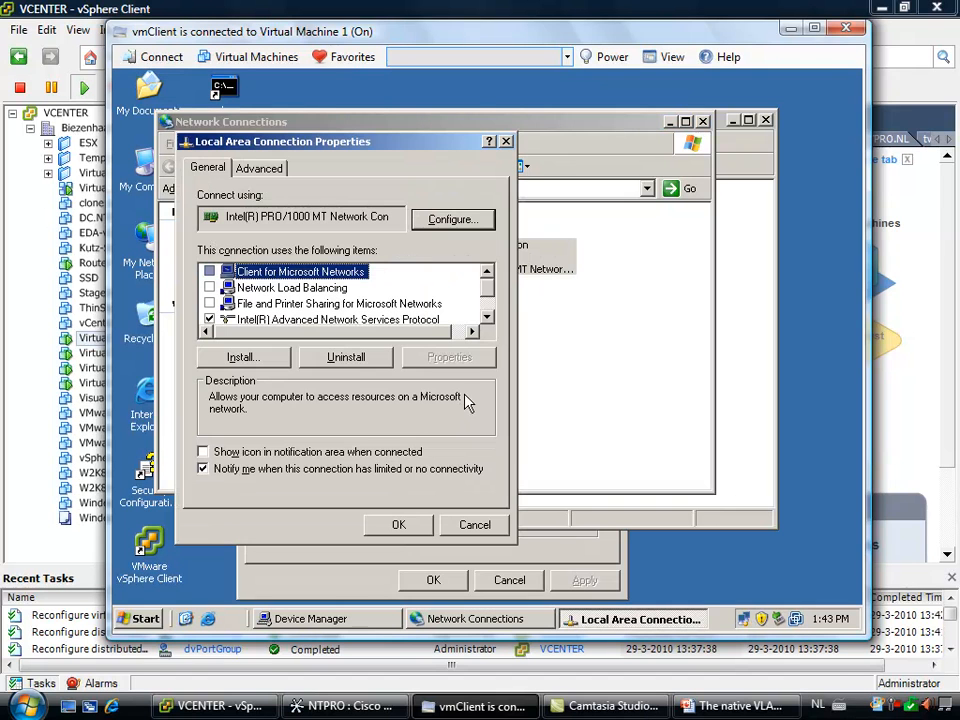
left_click(487, 300)
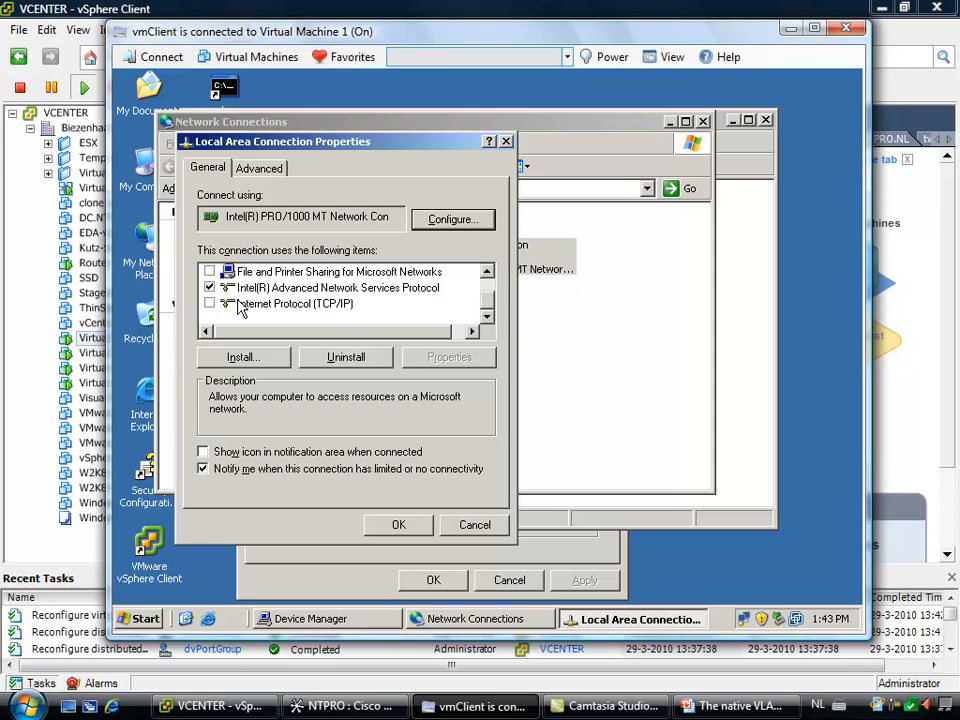
left_click(487, 284)
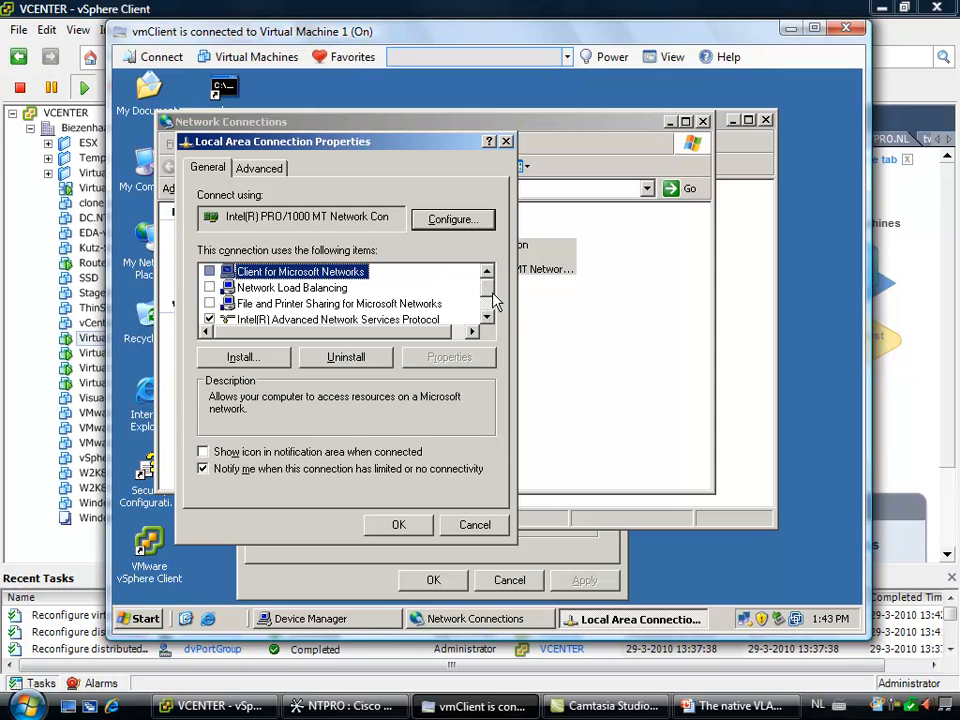
left_click(487, 527)
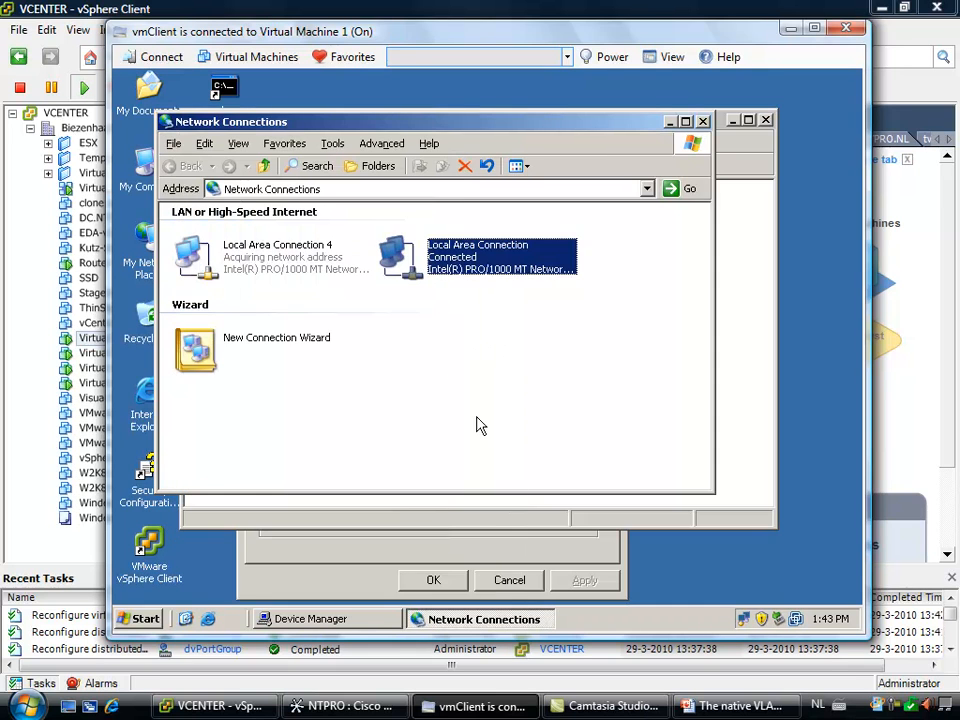
Assign Local Area Connection 4 the static IP address 192.168.2.105 with subnet mask 255.255.255.0 and close its properties
right_click(195, 259)
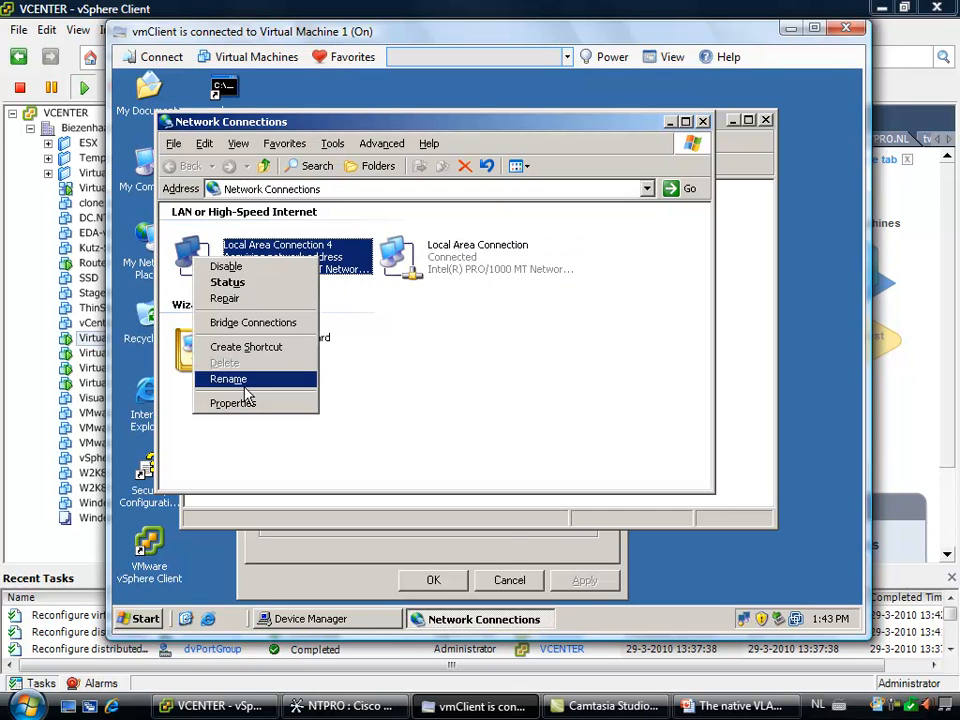
left_click(248, 403)
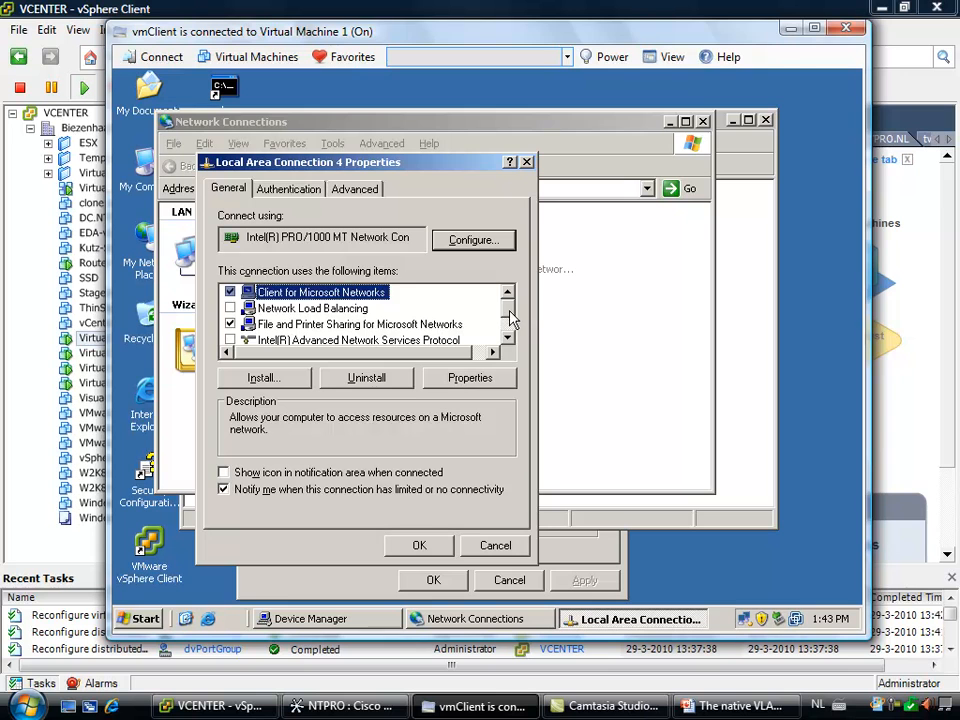
left_click(507, 325)
left_click(507, 325)
left_click(350, 332)
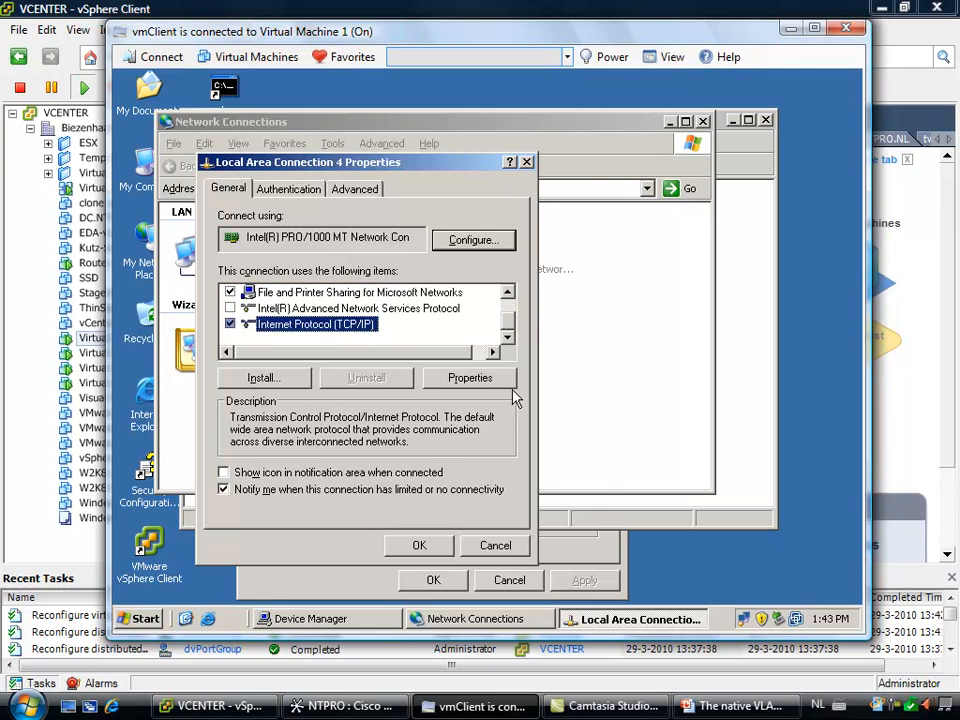
left_click(490, 385)
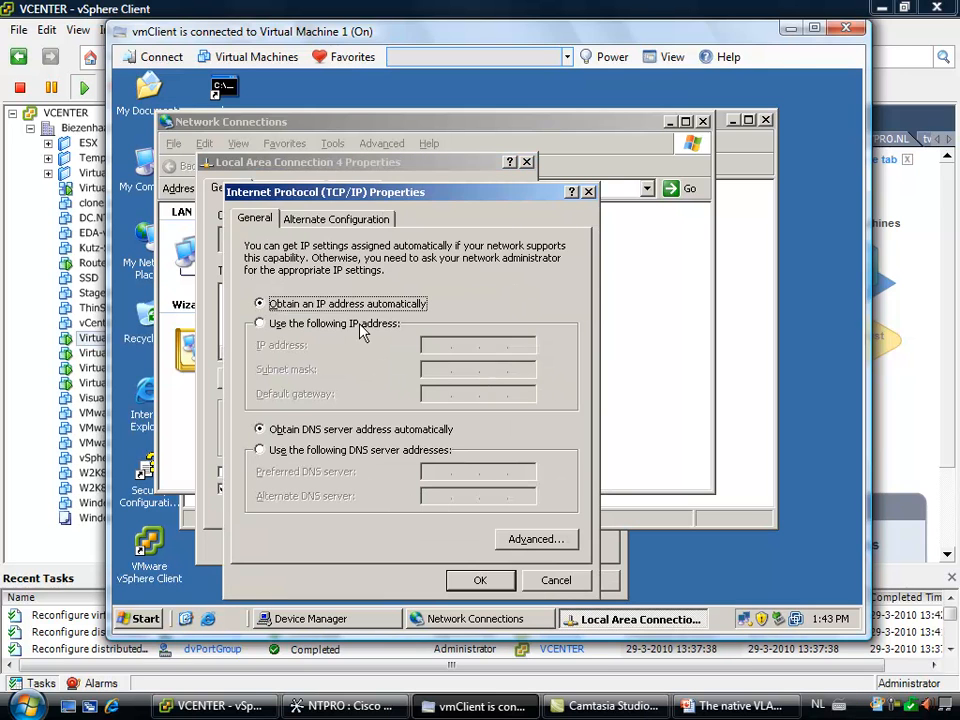
left_click(375, 323)
left_click(464, 350)
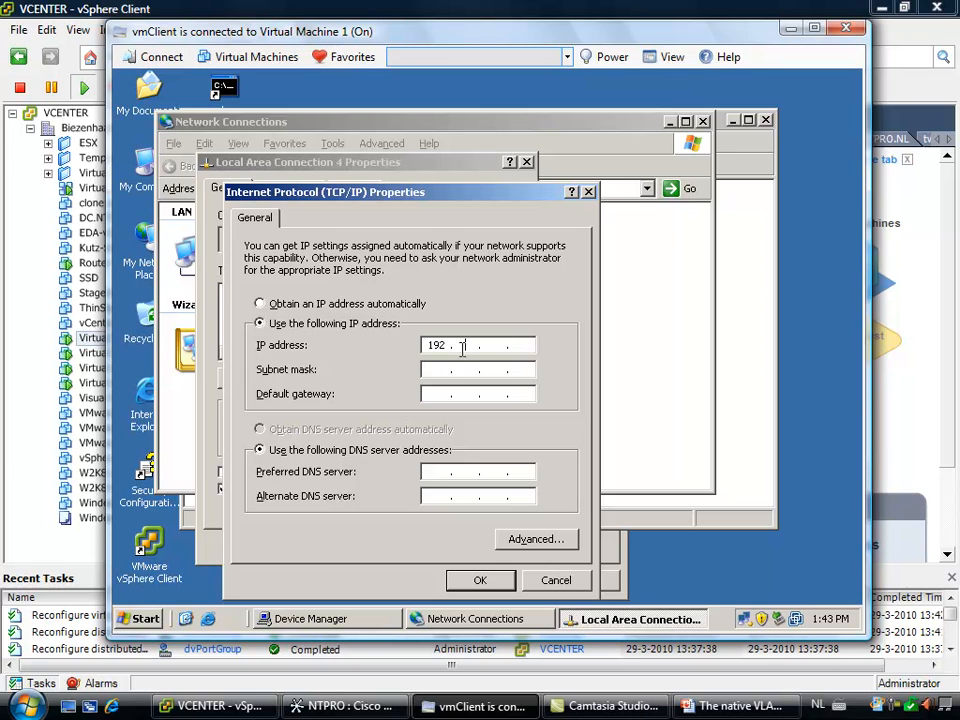
type("192.168.")
left_click(444, 367)
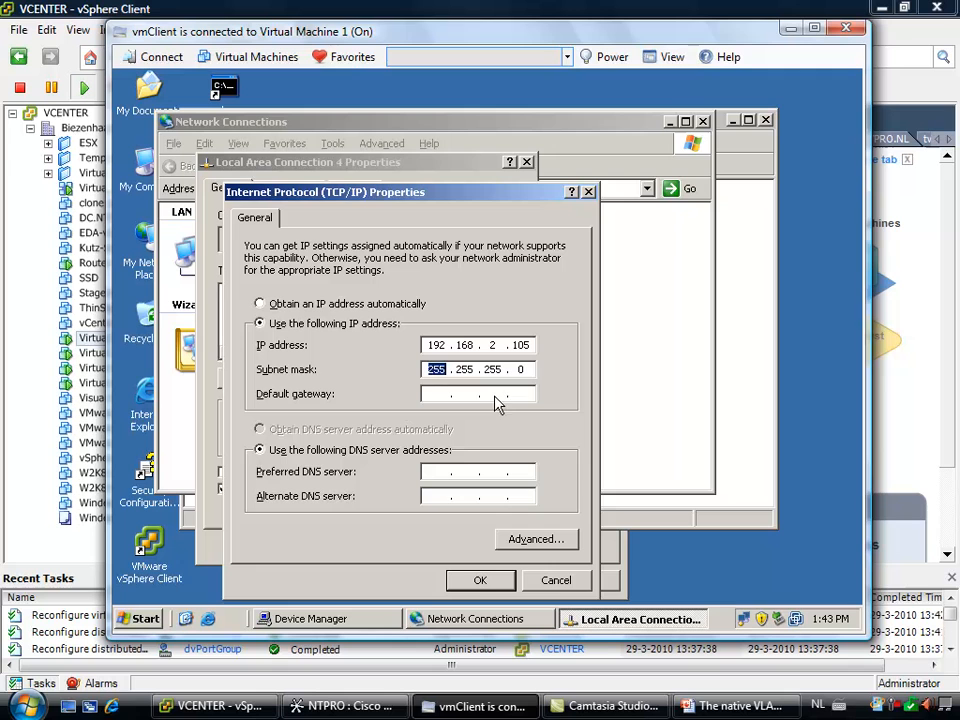
left_click(481, 581)
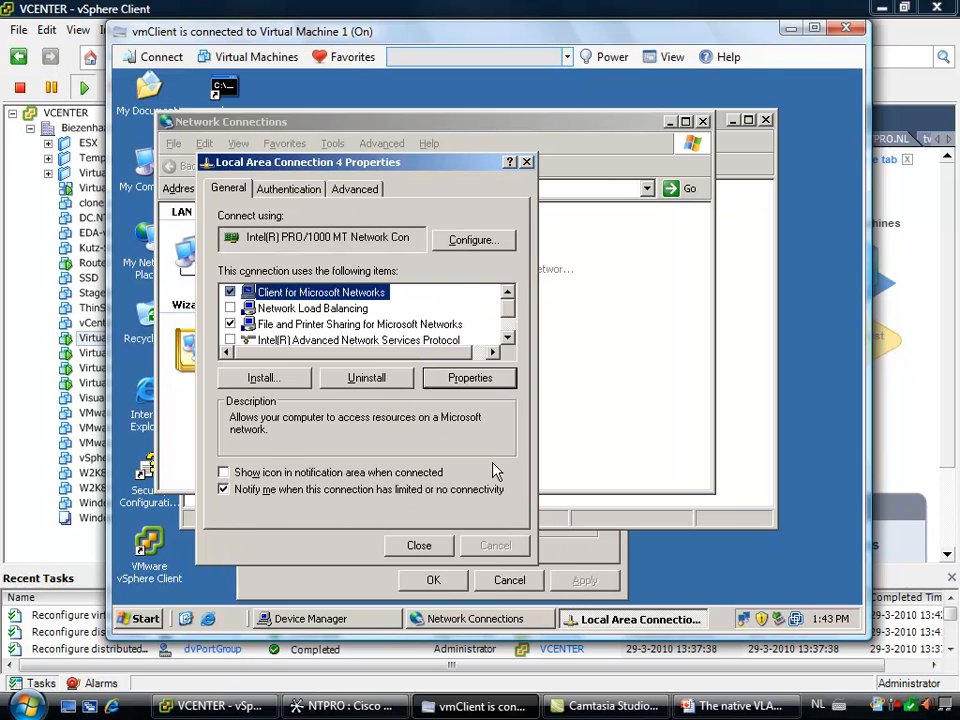
left_click(422, 547)
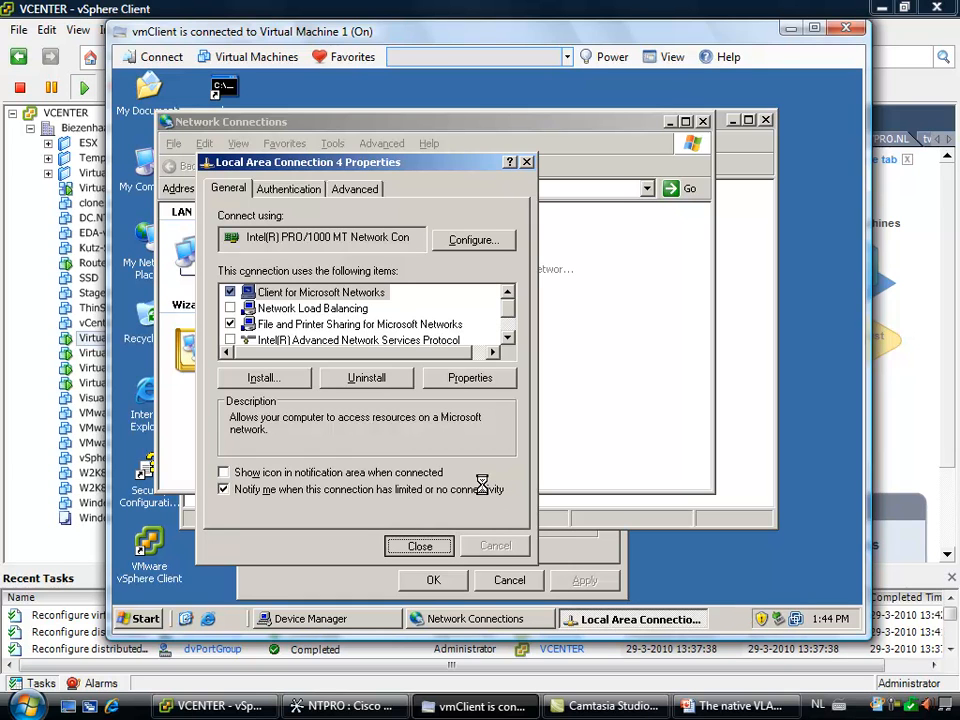
Switch the console to Virtual Machine 4 and reopen Device Manager from System Properties
left_click(352, 57)
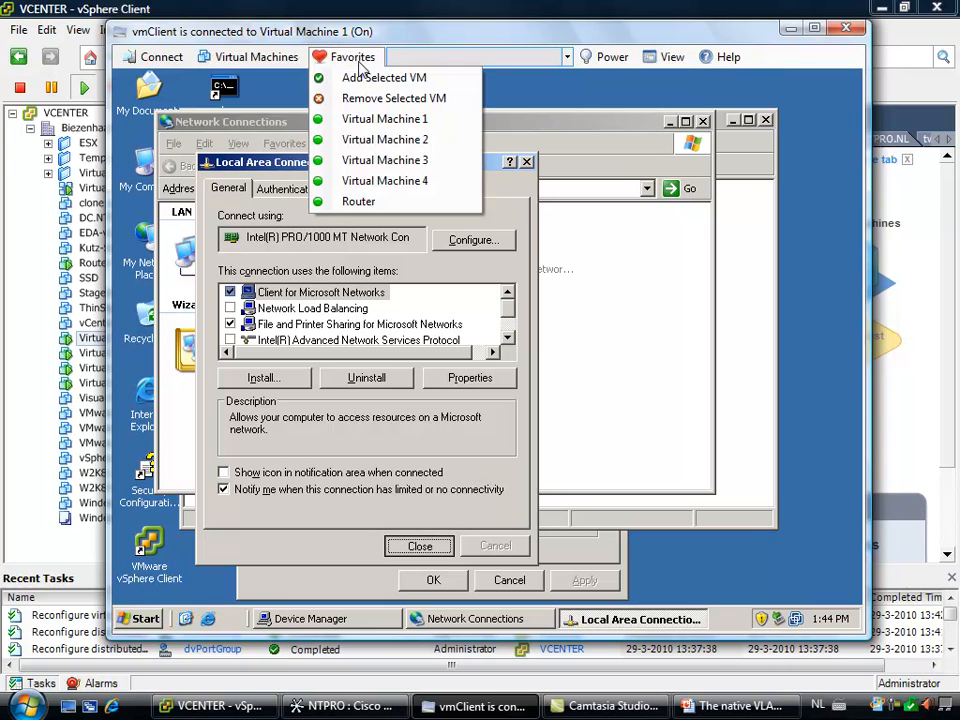
left_click(390, 182)
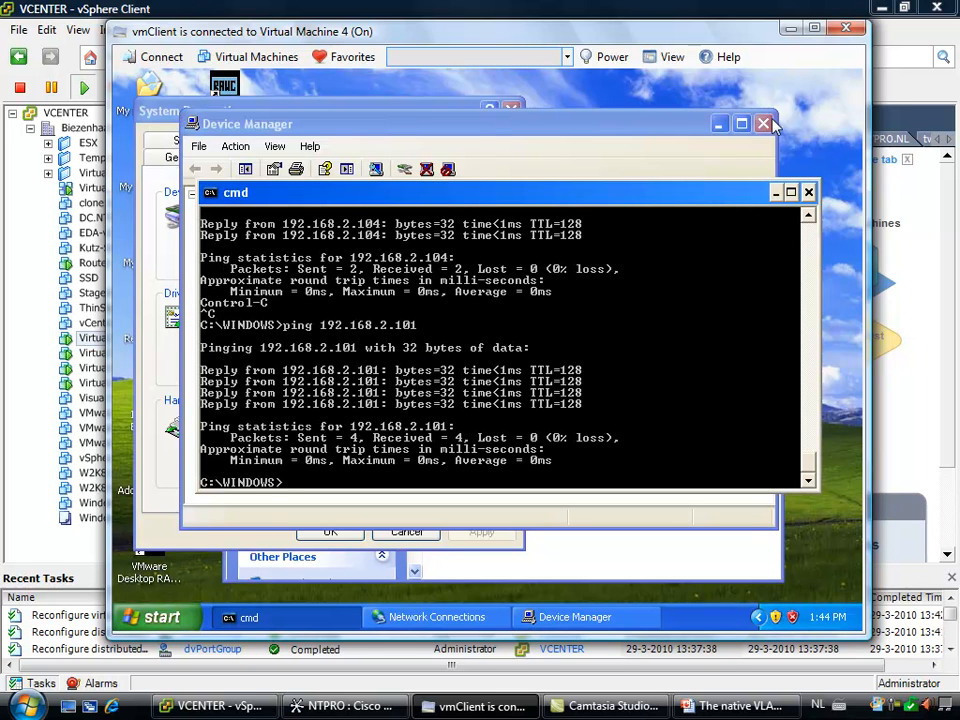
left_click(764, 124)
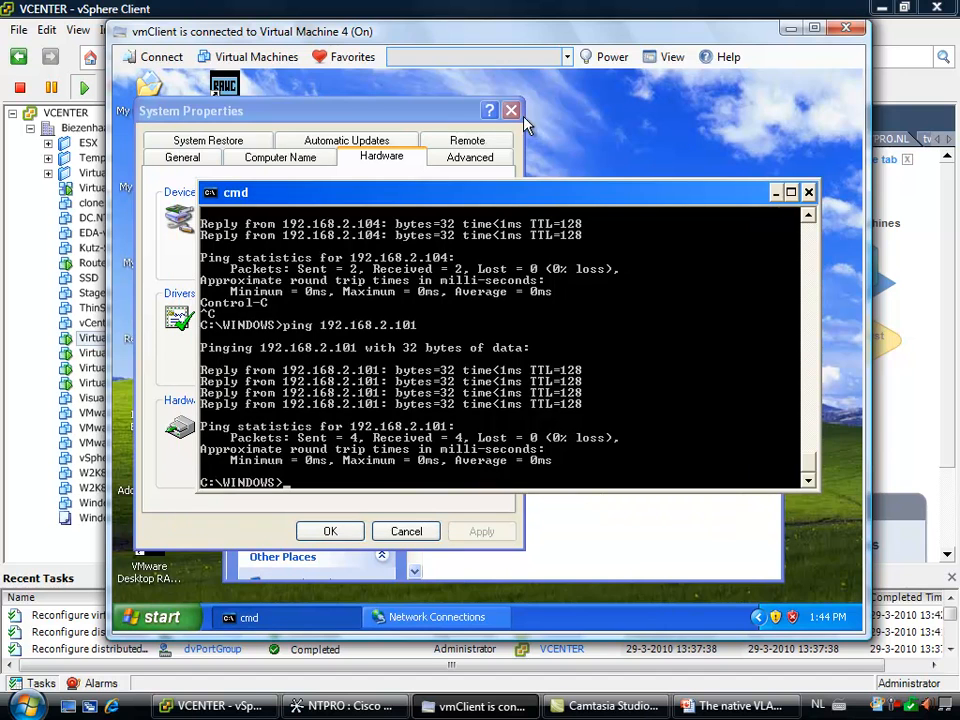
left_click(444, 114)
left_click(433, 260)
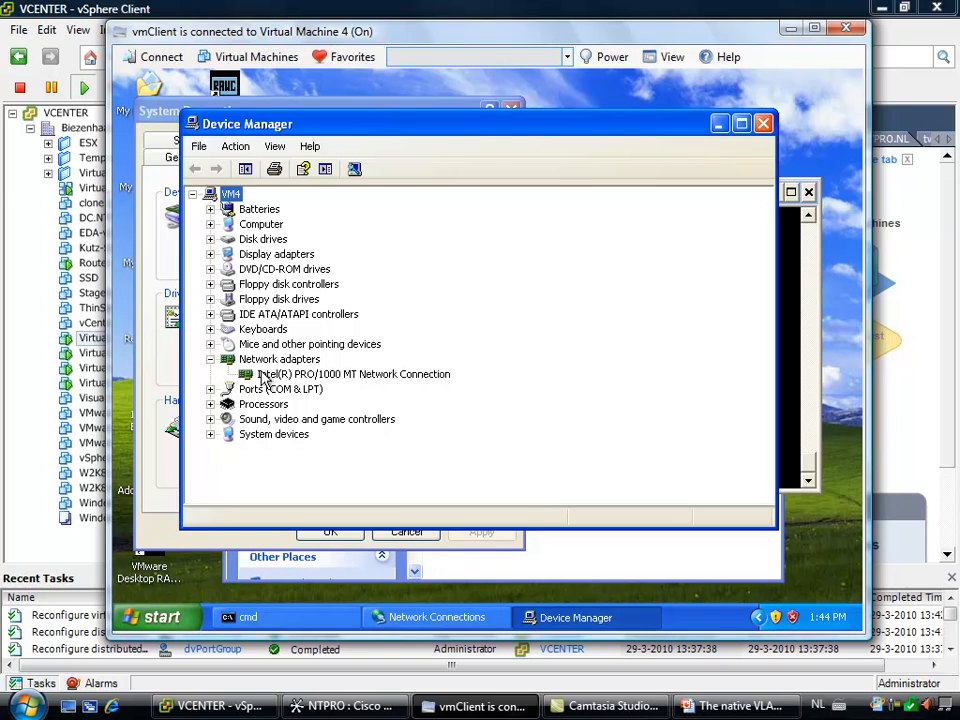
Add a VLAN with ID 22 named VLAN22 to Virtual Machine 4's Intel(R) PRO/1000 MT adapter and accept the adapter properties
right_click(262, 374)
left_click(328, 462)
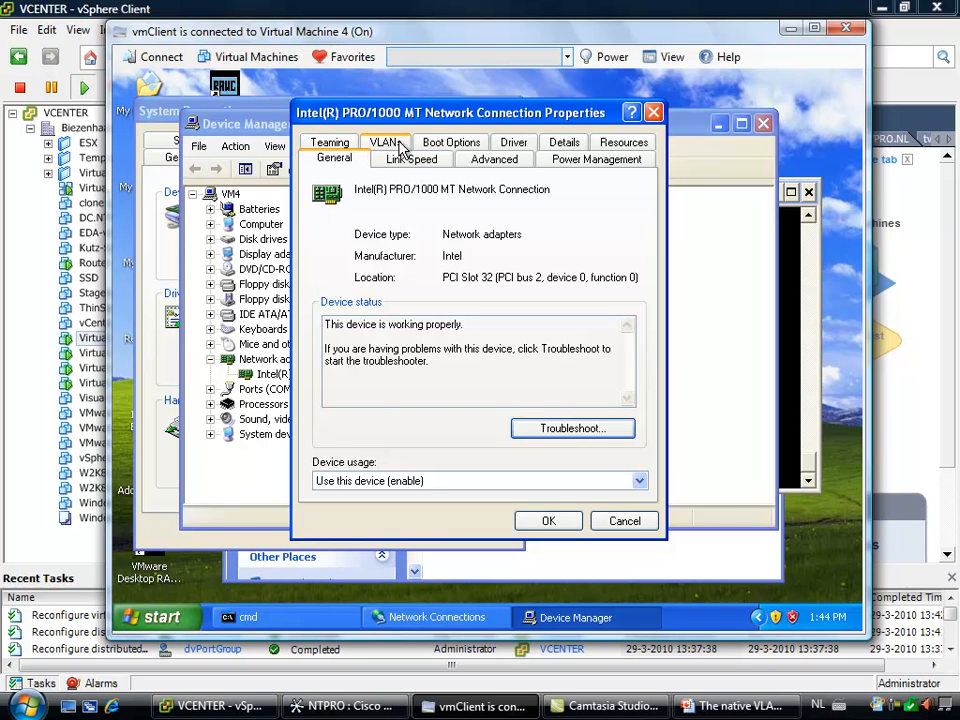
left_click(399, 146)
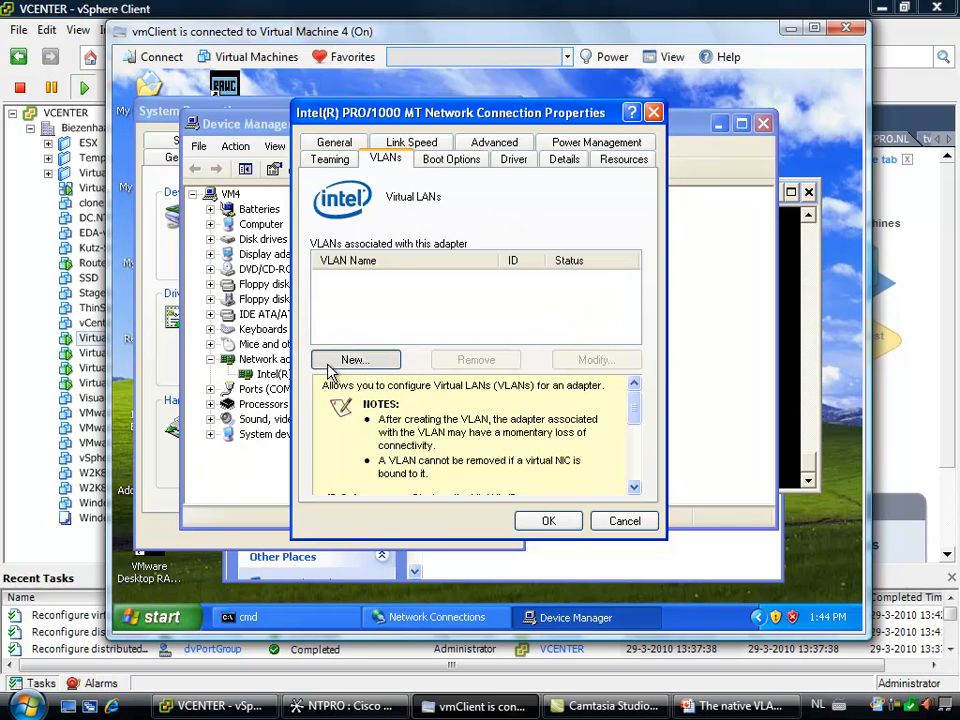
left_click(330, 366)
type("22")
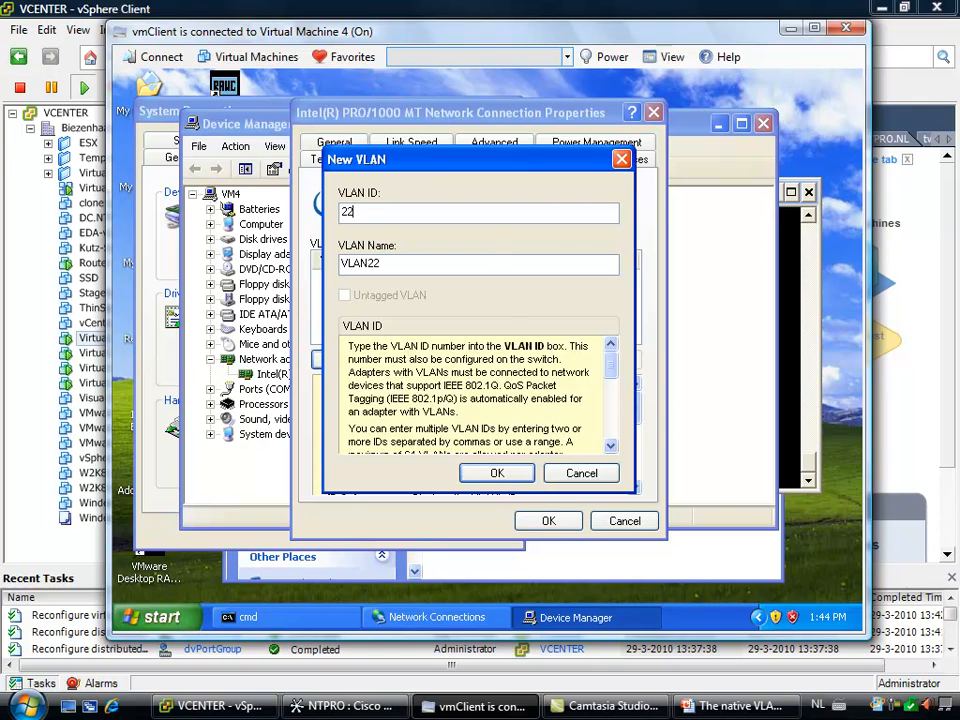
left_click(499, 479)
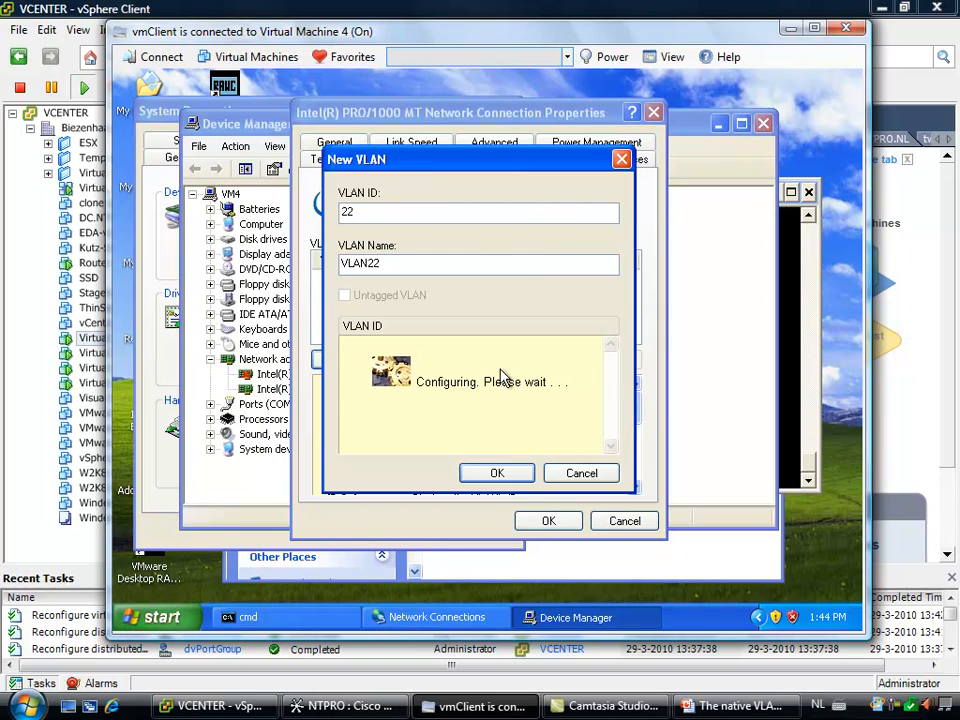
left_click(551, 521)
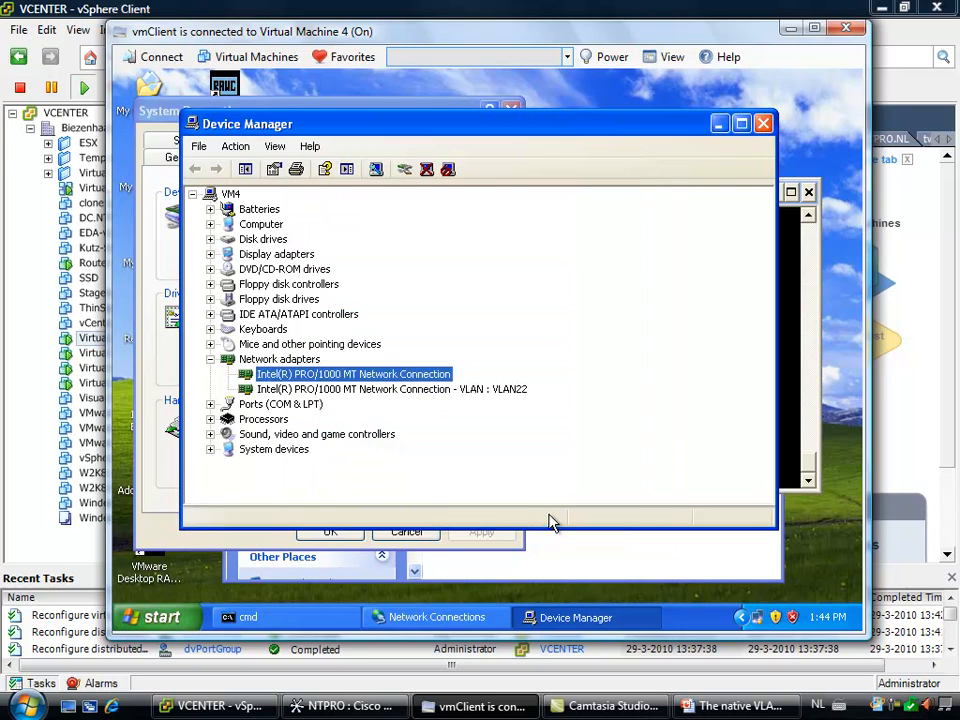
Move System Properties aside and open the properties of Local Area Connection 5 in Virtual Machine 4's Network Connections
left_click(150, 111)
left_click_drag(145, 118, 391, 114)
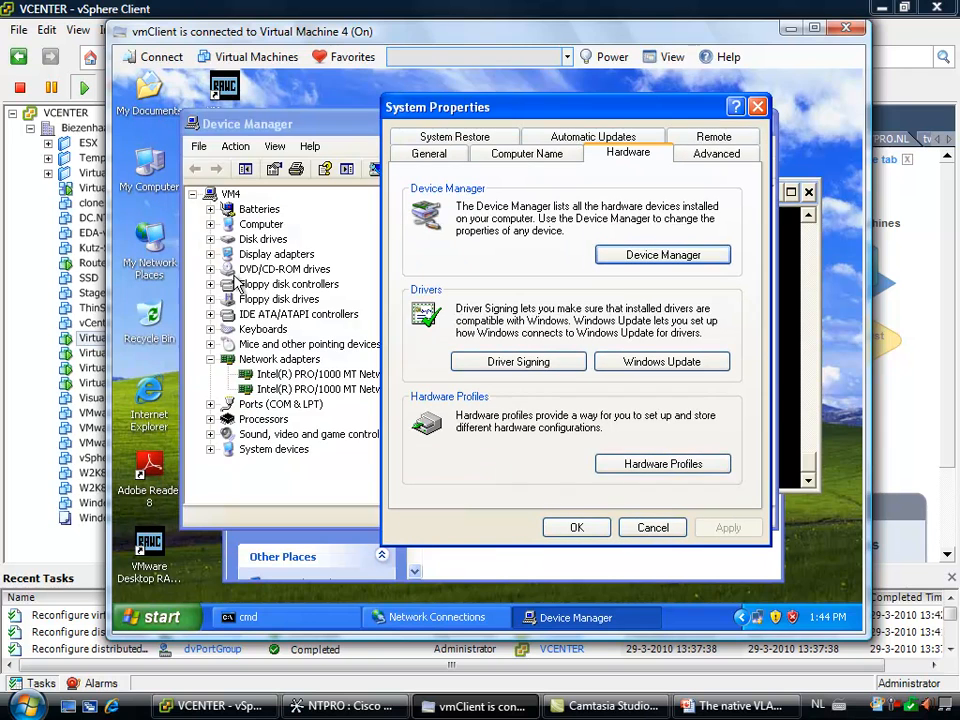
right_click(150, 243)
left_click(188, 398)
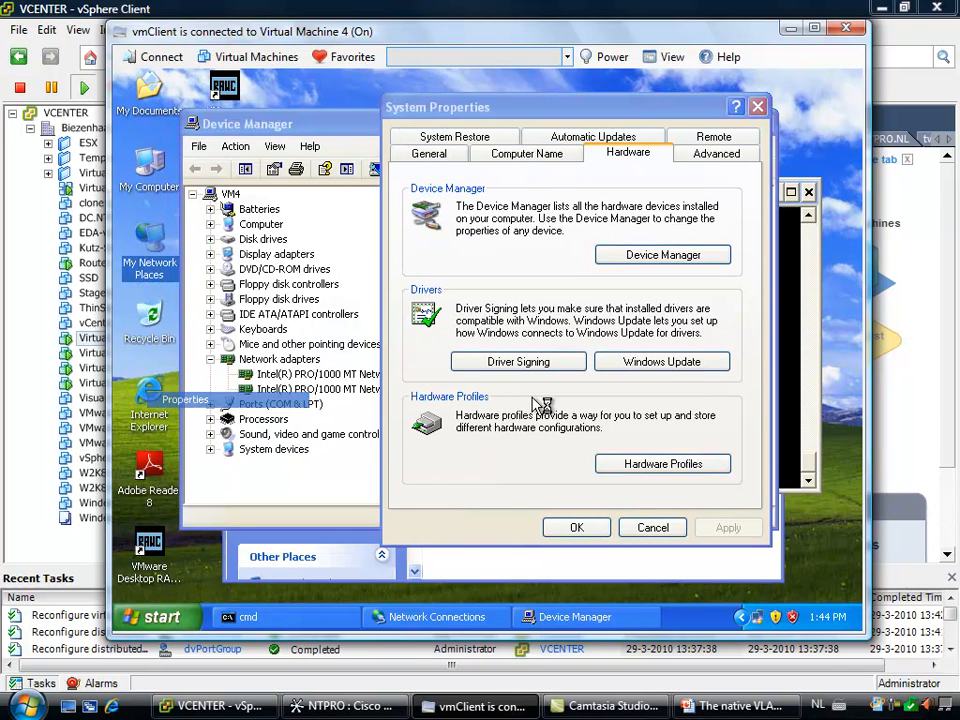
left_click(507, 418)
right_click(507, 421)
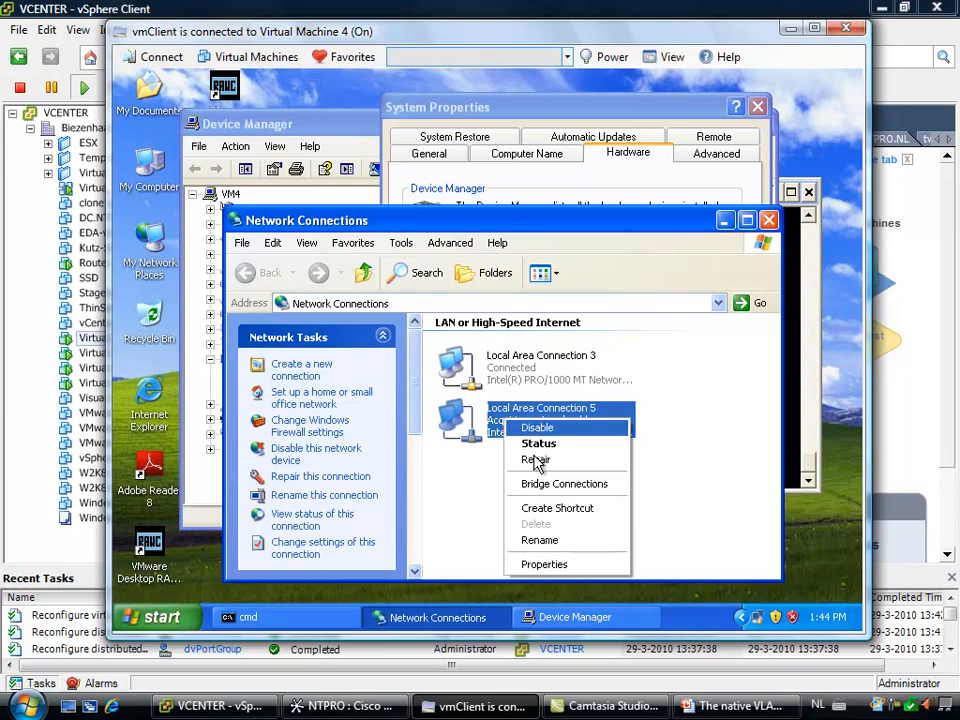
left_click(542, 566)
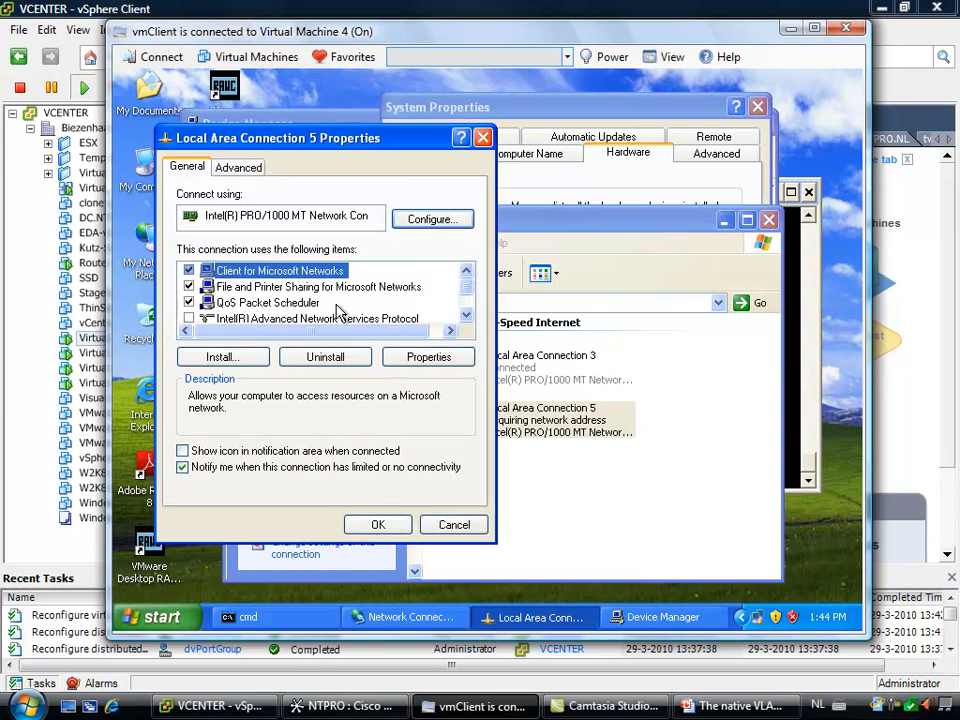
Give Local Area Connection 5 a static IP address in the 192.168 range through its Internet Protocol (TCP/IP) properties
left_click(466, 313)
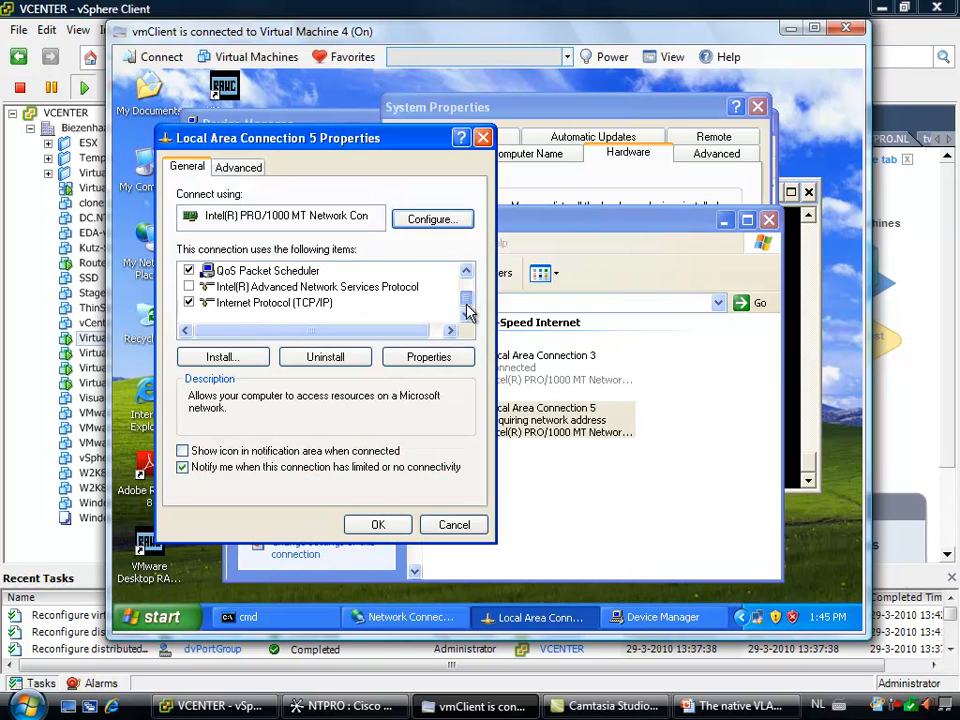
left_click(233, 304)
left_click(428, 356)
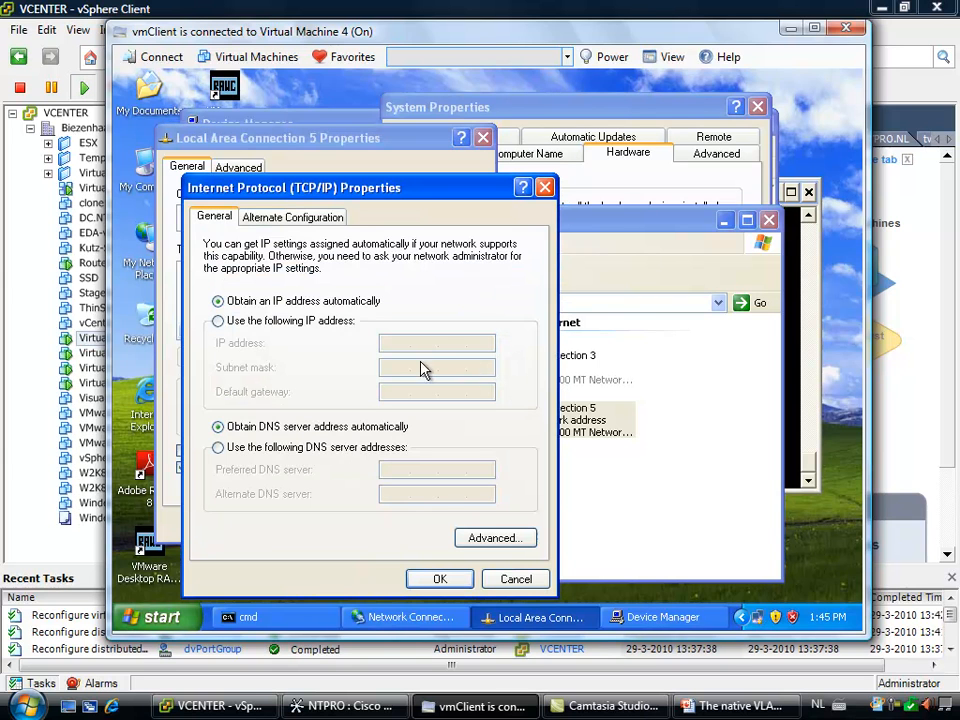
left_click(258, 321)
left_click(403, 342)
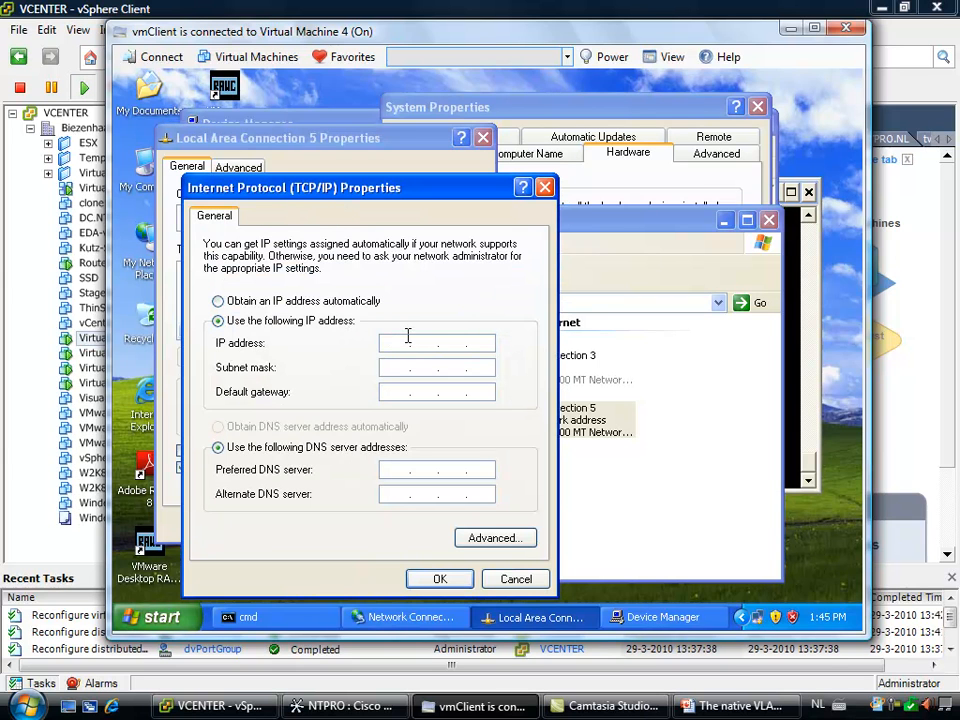
type("192 . 168 . 2 . 106")
left_click(413, 367)
left_click(441, 579)
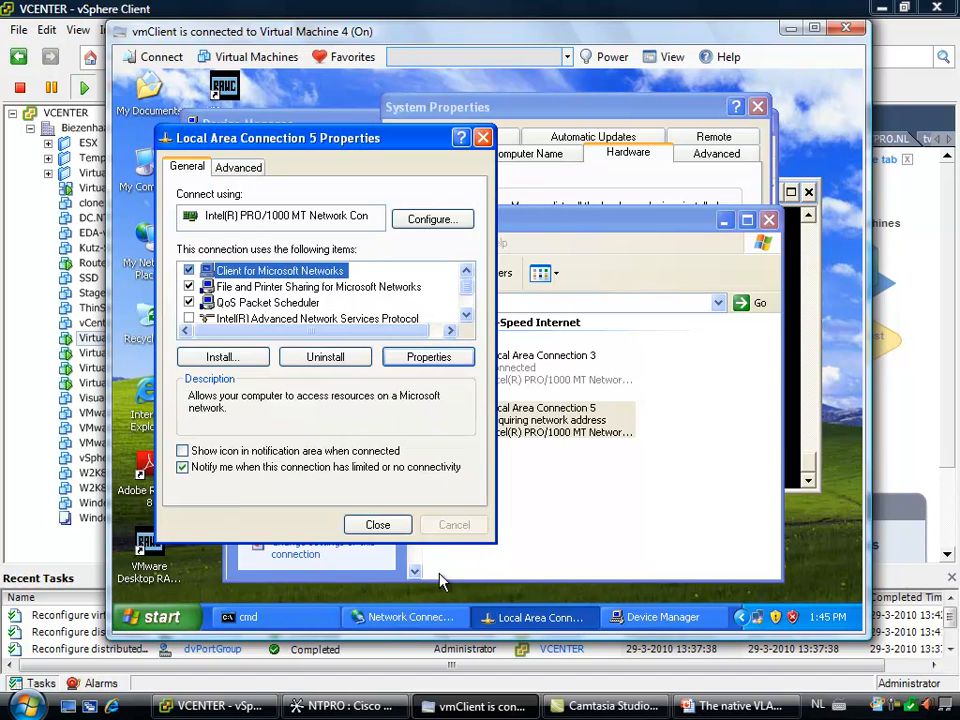
Ping 192.168.2.105 from Virtual Machine 4's command prompt to test connectivity with Virtual Machine 1 over VLAN 22
left_click(318, 618)
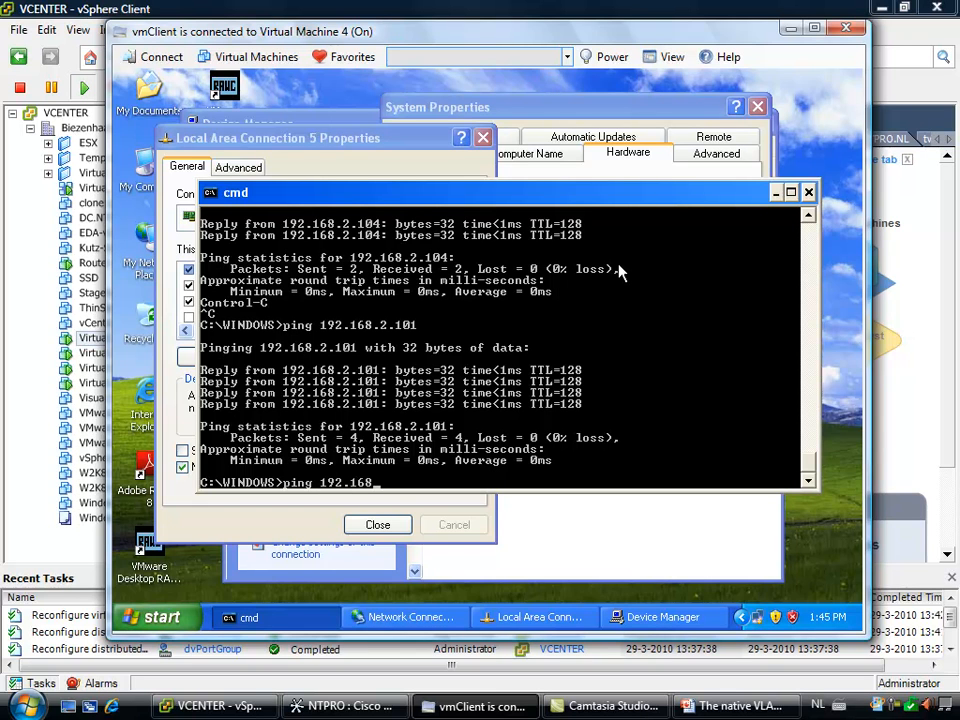
type("5")
key("Return")
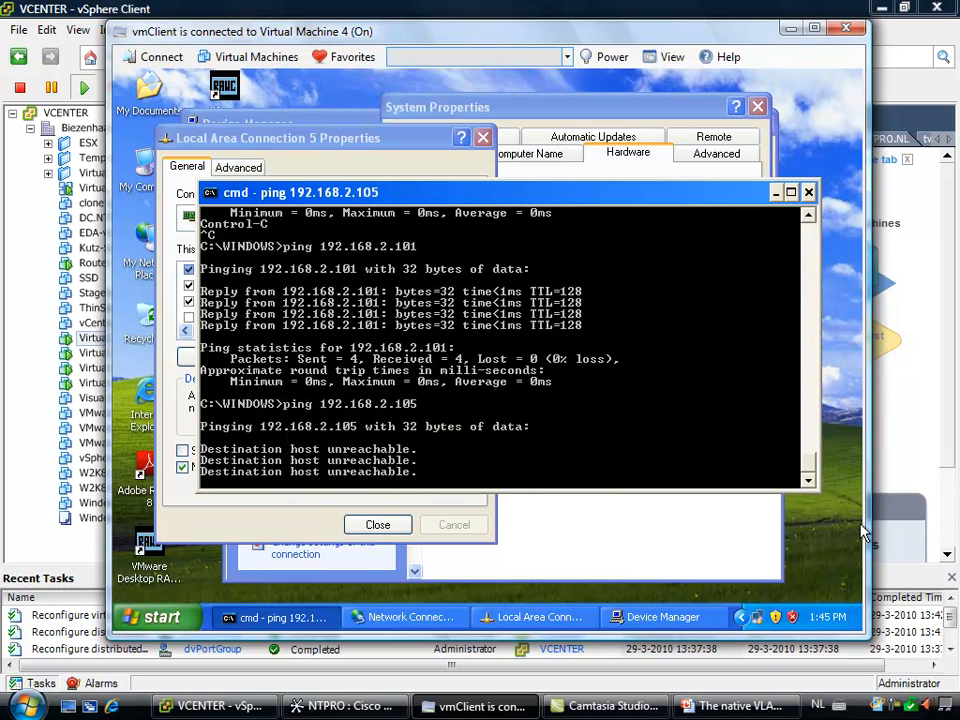
left_click(897, 706)
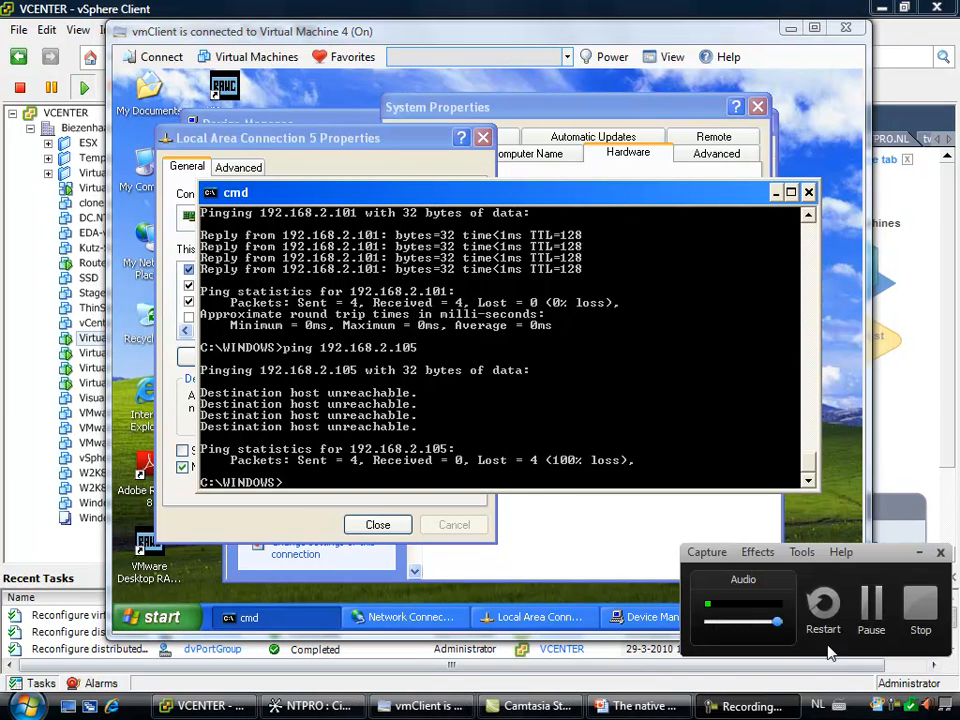
left_click(872, 602)
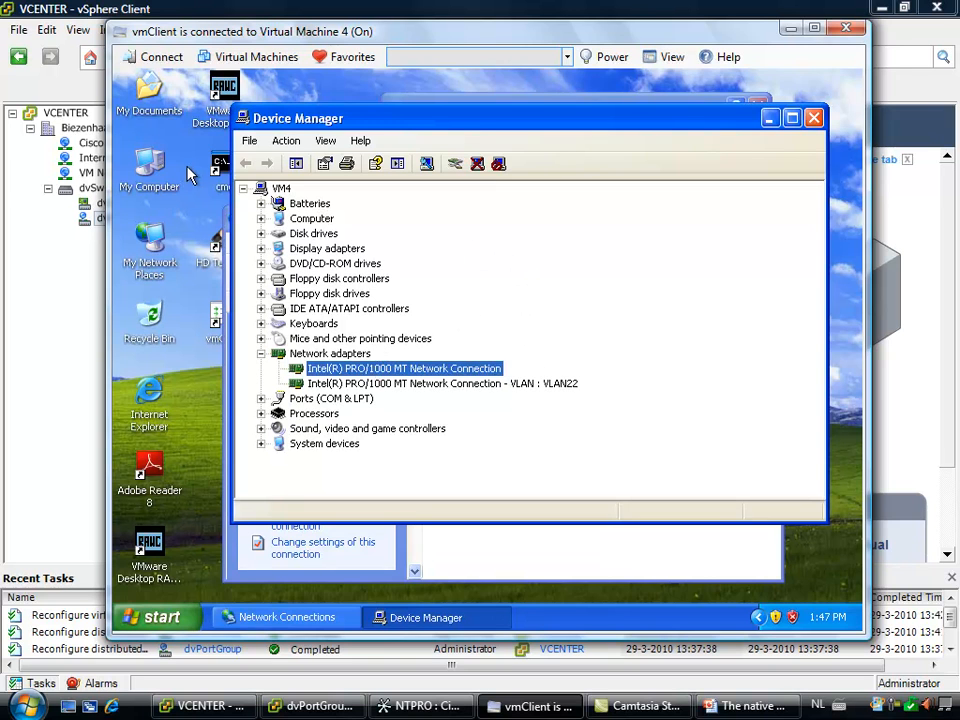
Open a new command prompt in Virtual Machine 4 and ping Virtual Machine 1 at 192.168.2.105 again
double_click(217, 164)
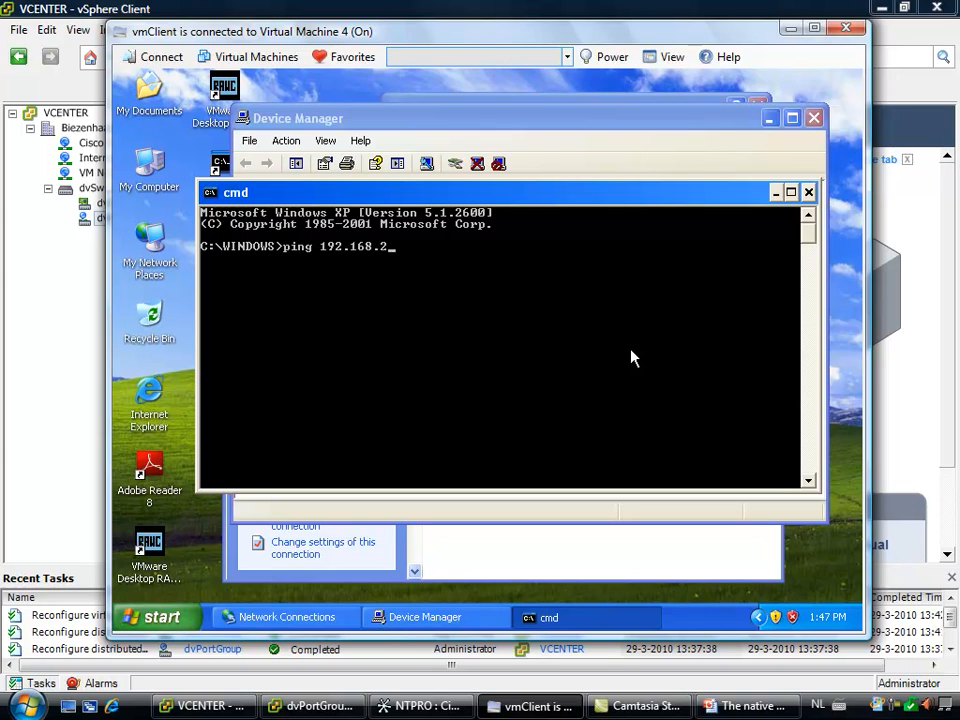
type("5")
key("Return")
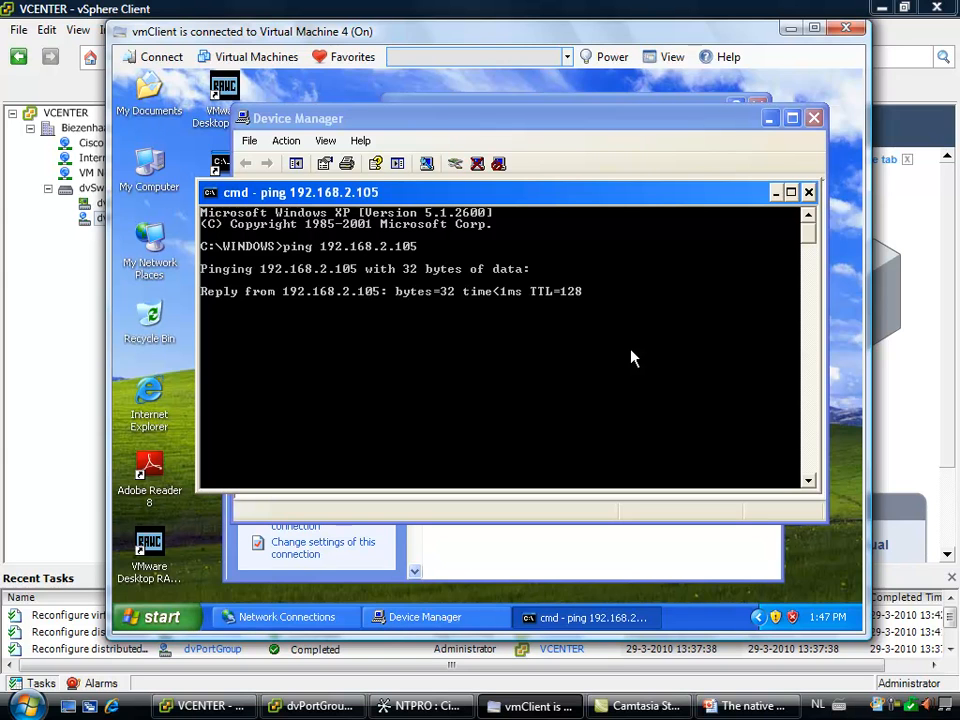
Connect to Virtual Machine 1 and ping Virtual Machine 4 at 192.168.2.106 from a new command prompt
left_click(340, 57)
left_click(361, 119)
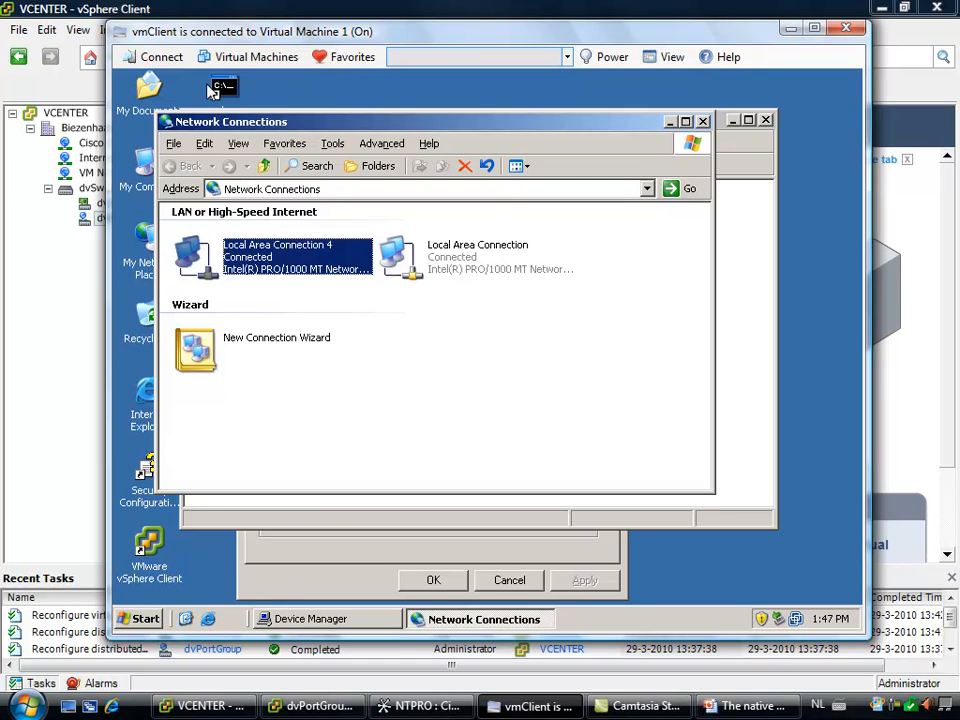
left_click(226, 90)
double_click(226, 90)
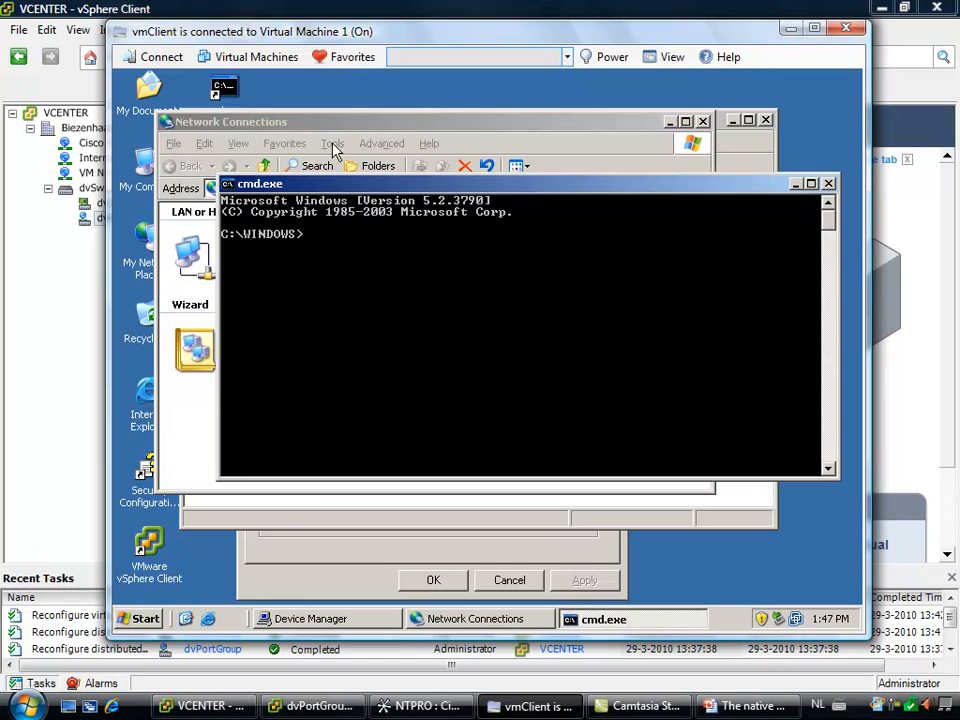
type("pi")
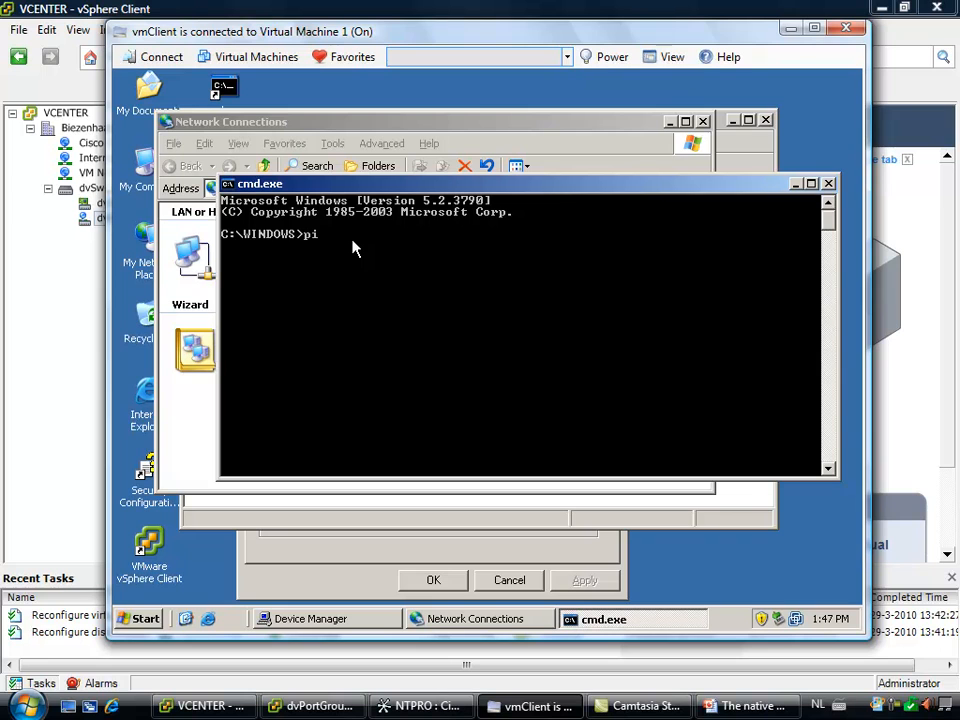
type("ng 192.168.2.106")
key("Return")
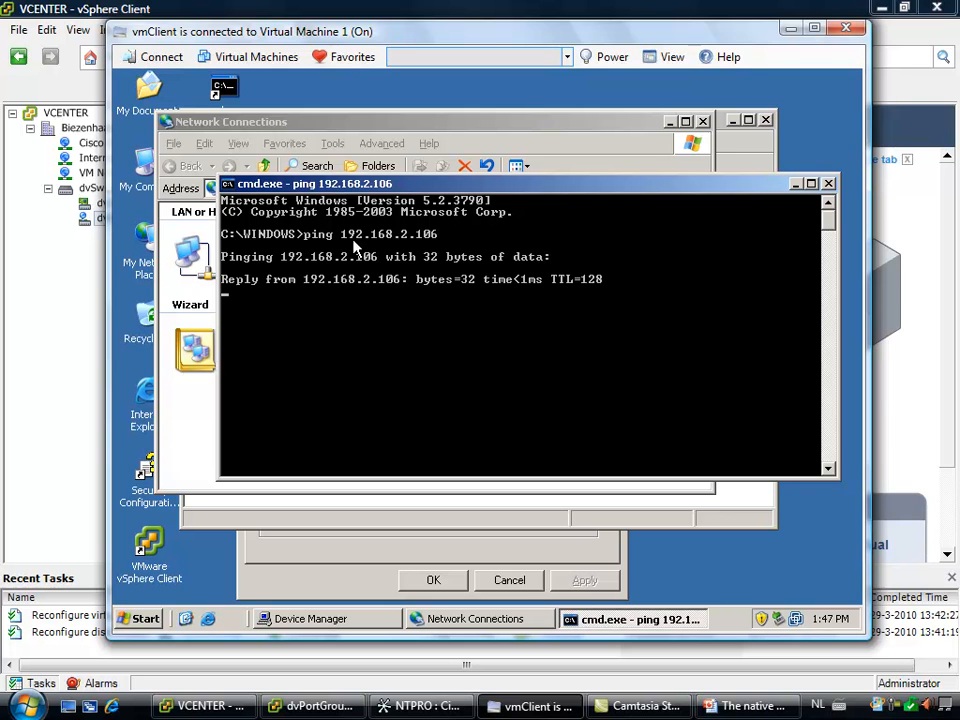
Review the VLAN Trunking type and trunk range in the dvPortGroup VLAN policy, and accept the settings without changes
left_click(73, 280)
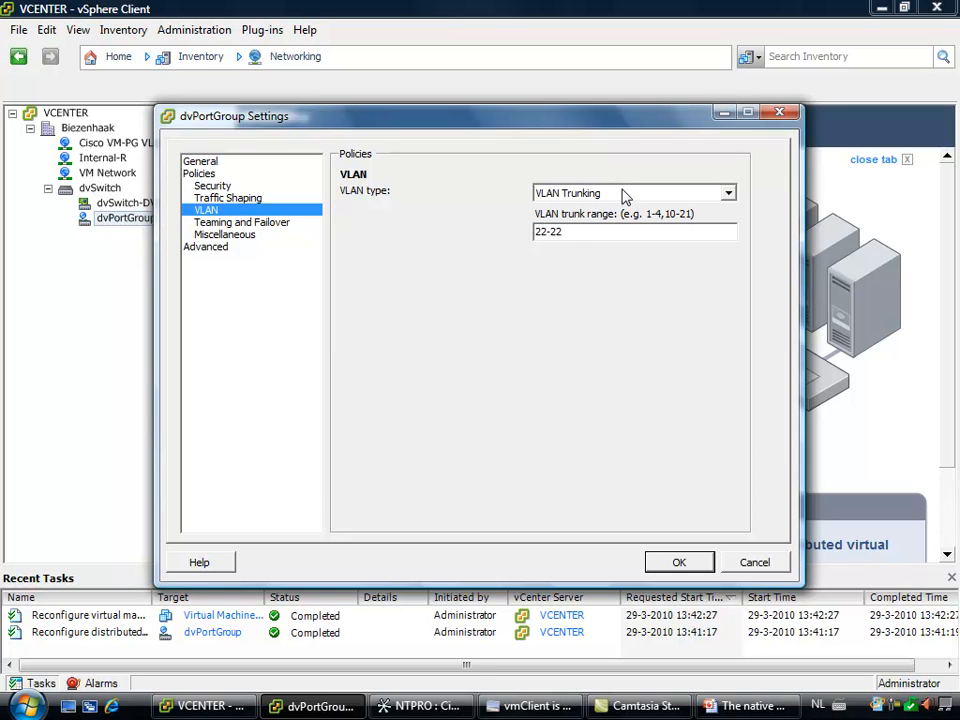
left_click_drag(570, 232, 512, 232)
left_click(677, 562)
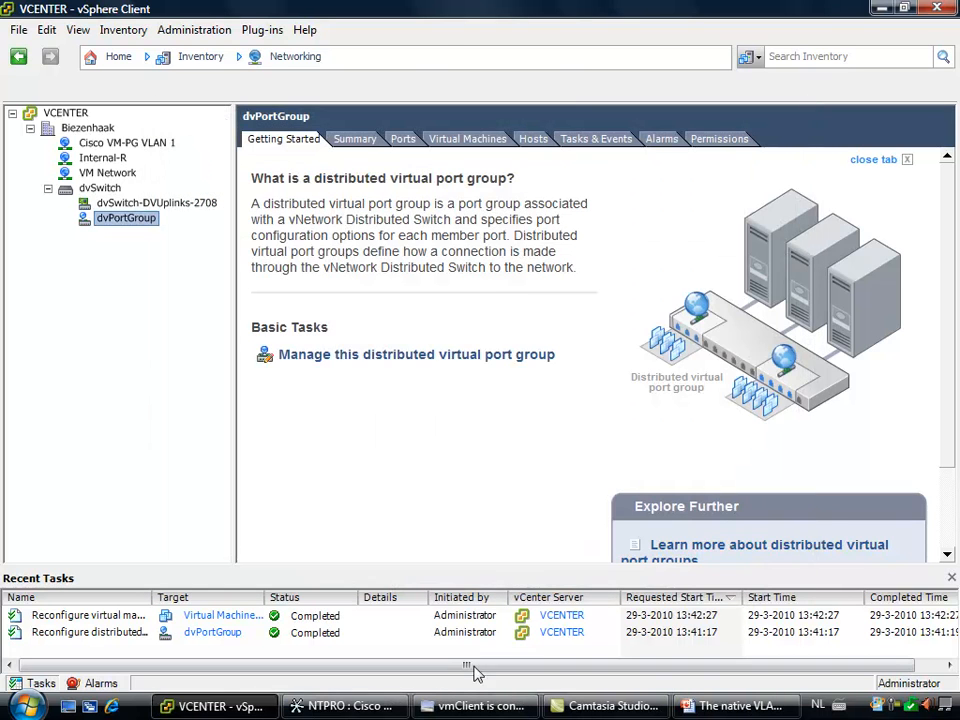
Switch to Cisco Network Assistant and examine the VLAN configuration of switch ports Gi0/2 and Gi0/3
left_click(394, 705)
left_click(92, 250)
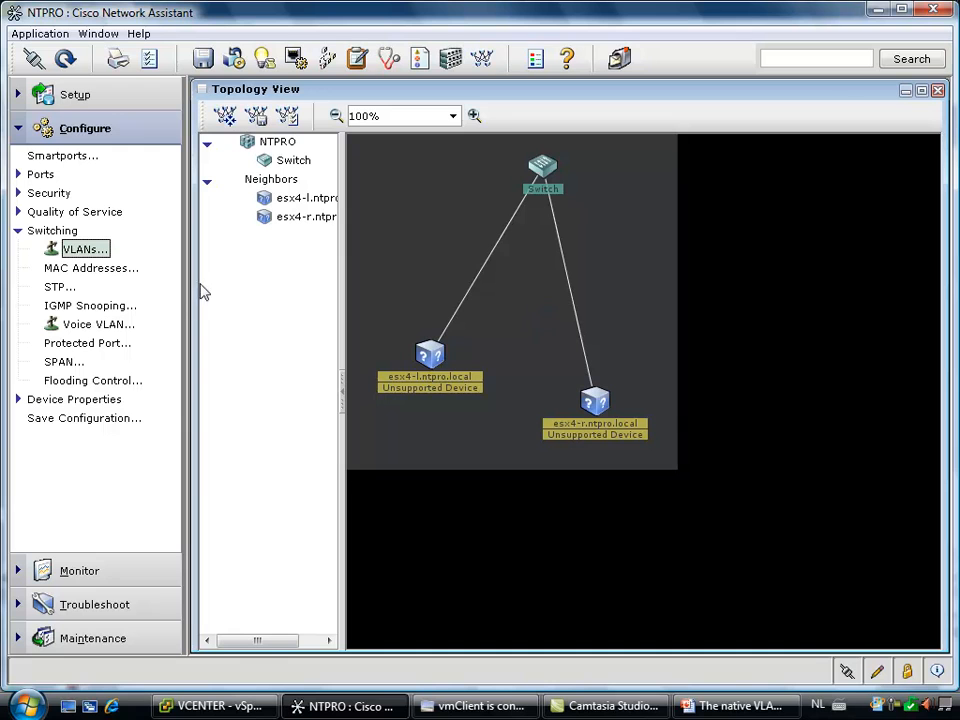
left_click(95, 250)
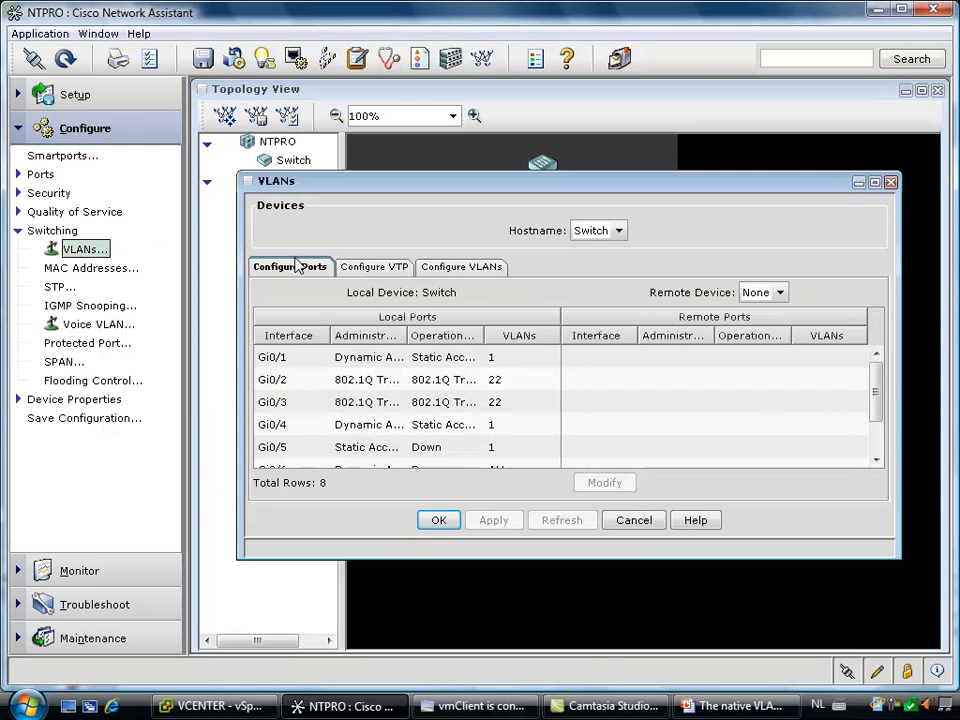
left_click(347, 384)
left_click(351, 405)
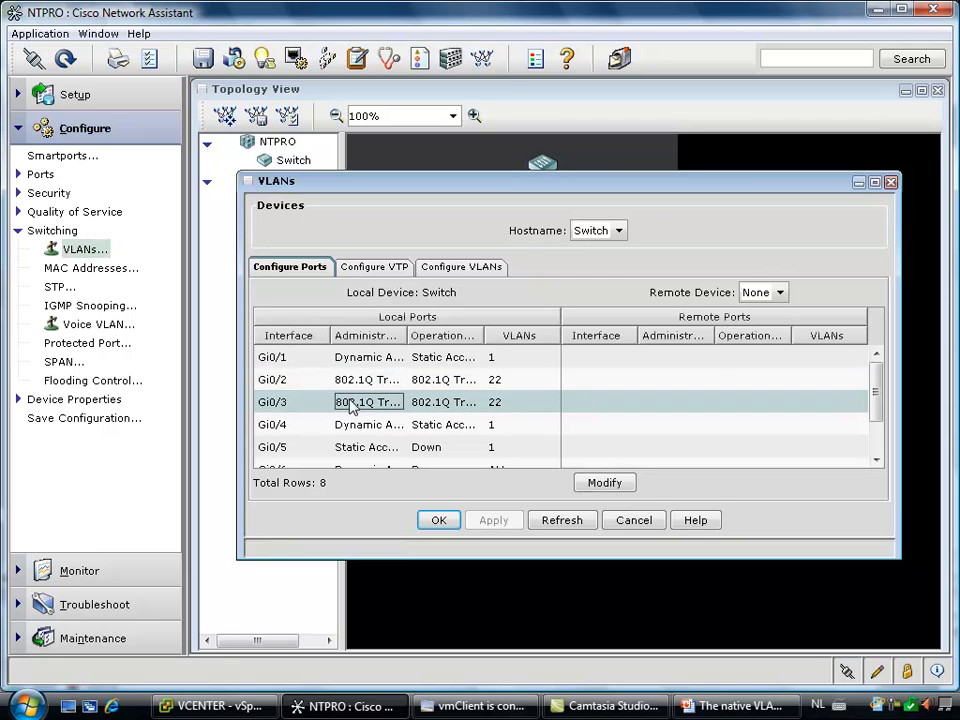
Examine the VLAN 22 entry in the physical switch's list of configured VLANs and close the VLAN configuration
left_click(492, 271)
left_click(362, 384)
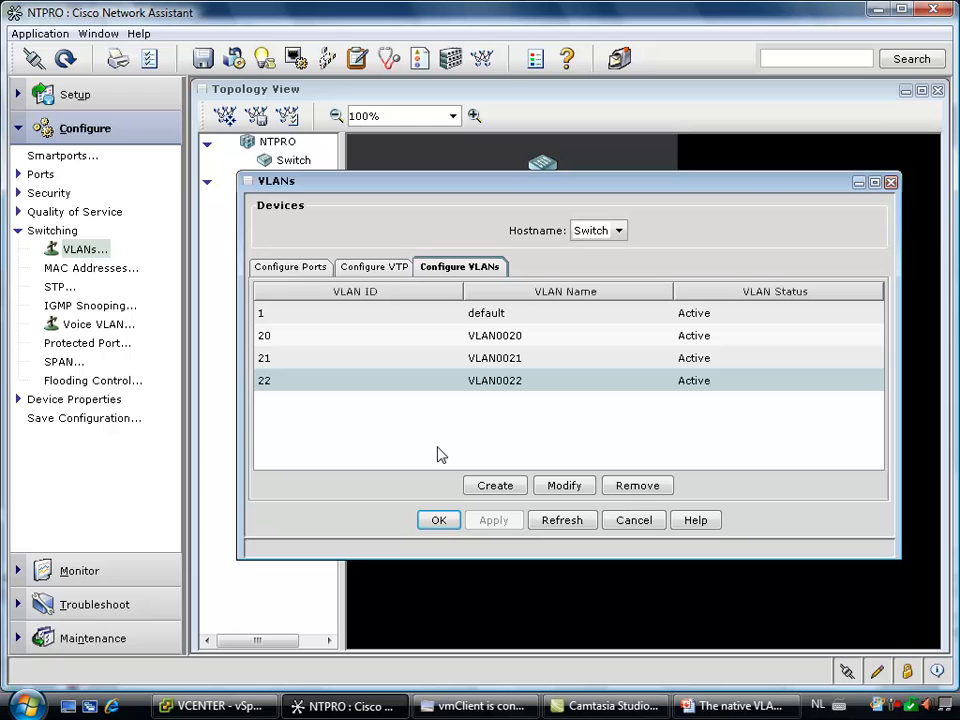
left_click(437, 522)
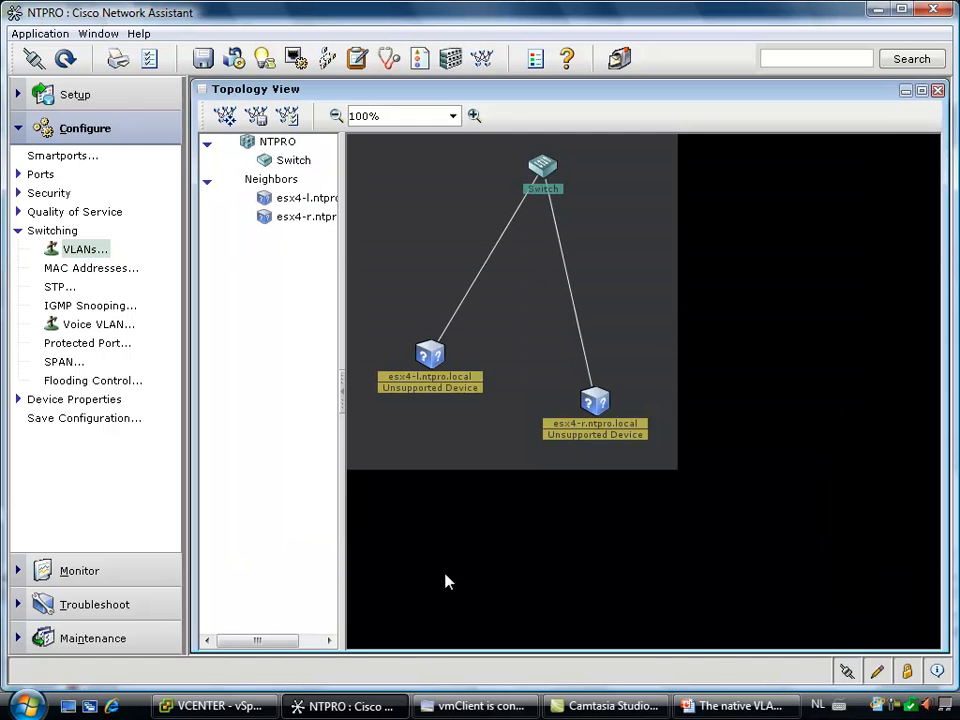
Switch to The native VLAN presentation in PowerPoint to view the VLAN Trunking slide
left_click(731, 708)
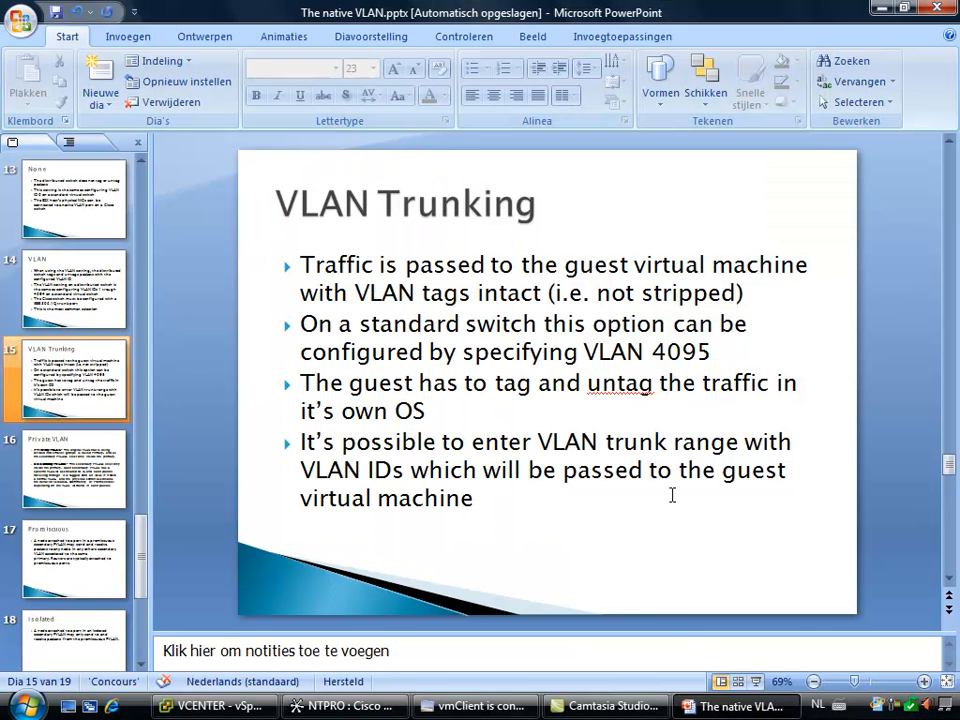
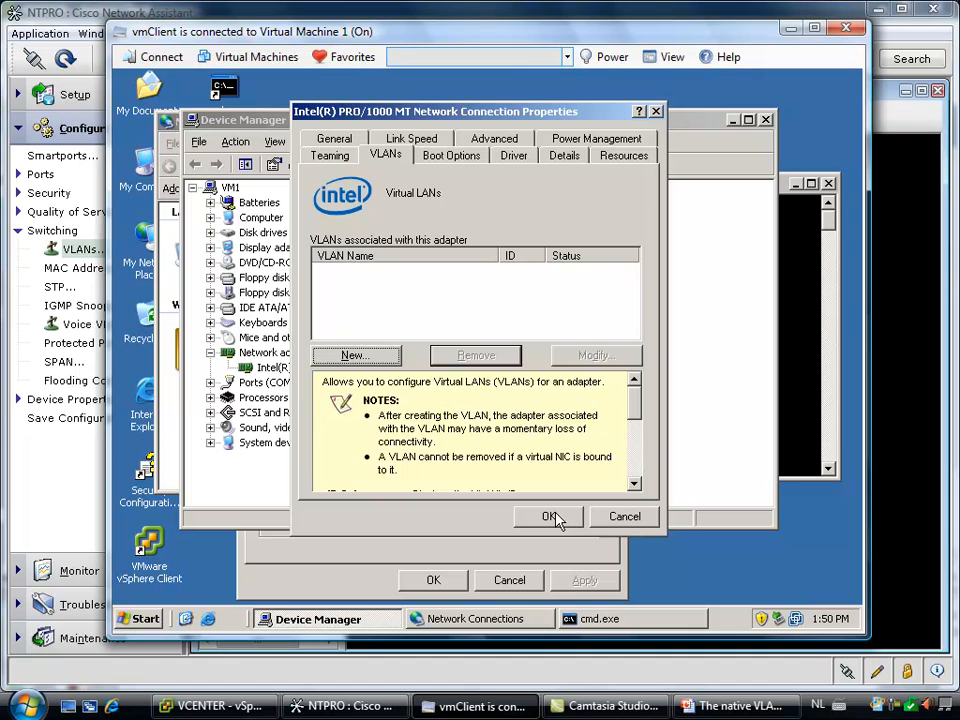
Accept the Intel PRO/1000 MT adapter's VLAN settings and close Device Manager on Virtual Machine 1
left_click(549, 516)
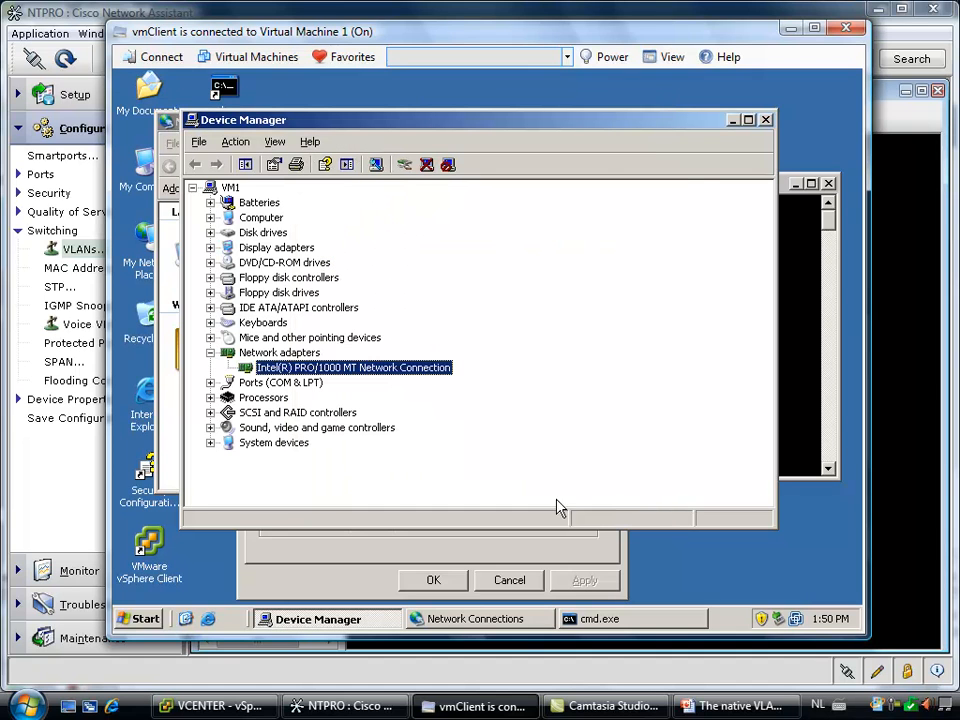
left_click(766, 120)
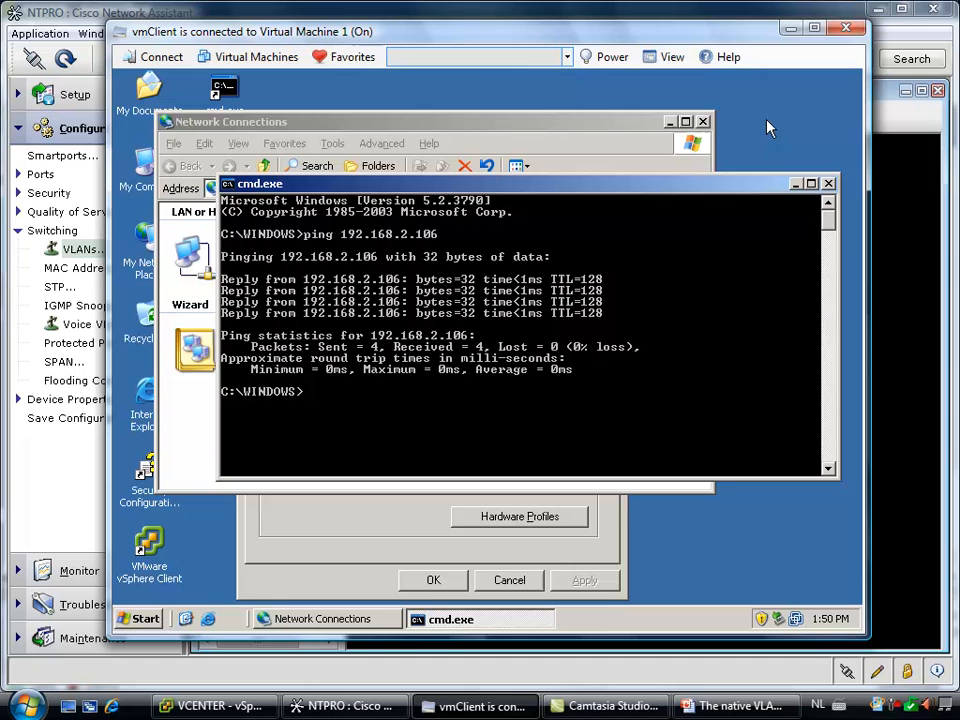
Switch to Virtual Machine 4 and remove VLAN22 from its Intel PRO/1000 MT adapter, accepting the adapter properties
left_click(345, 57)
left_click(383, 182)
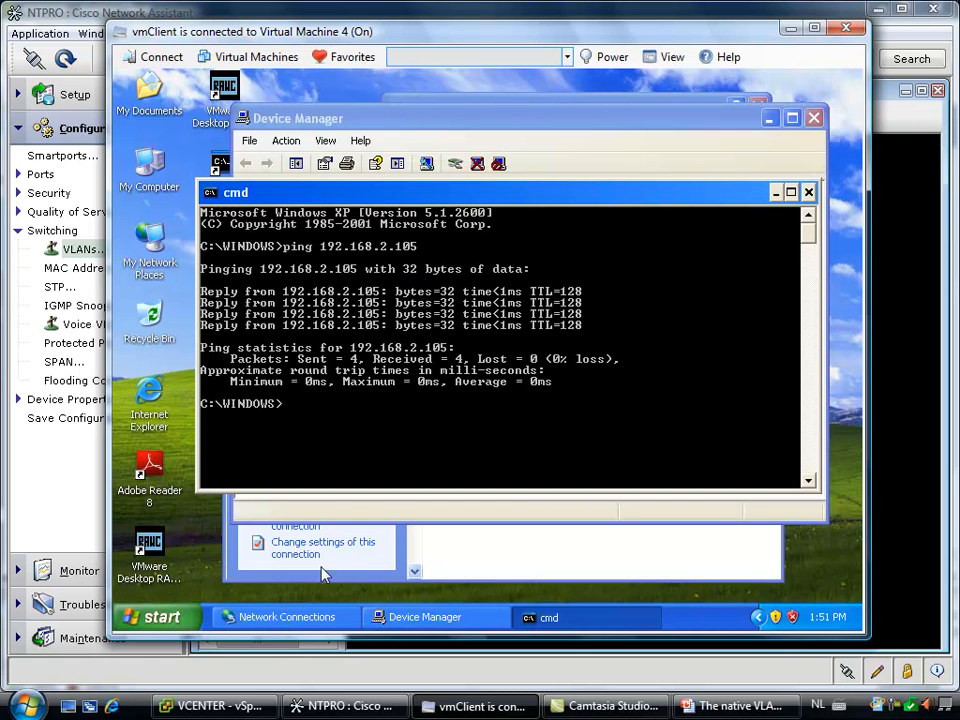
left_click(410, 128)
right_click(408, 370)
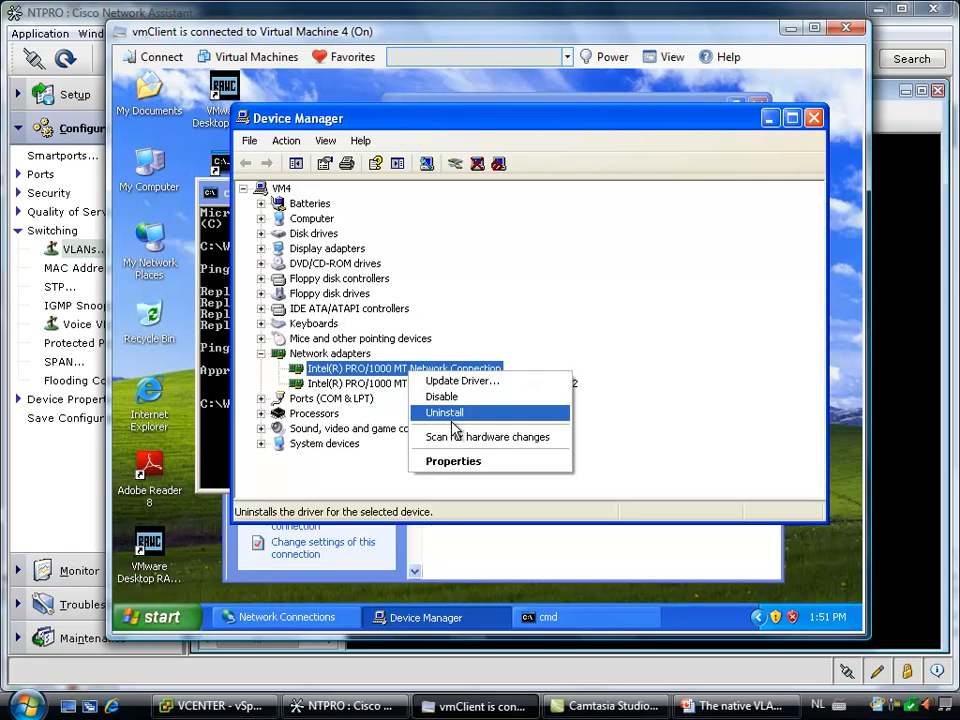
left_click(449, 462)
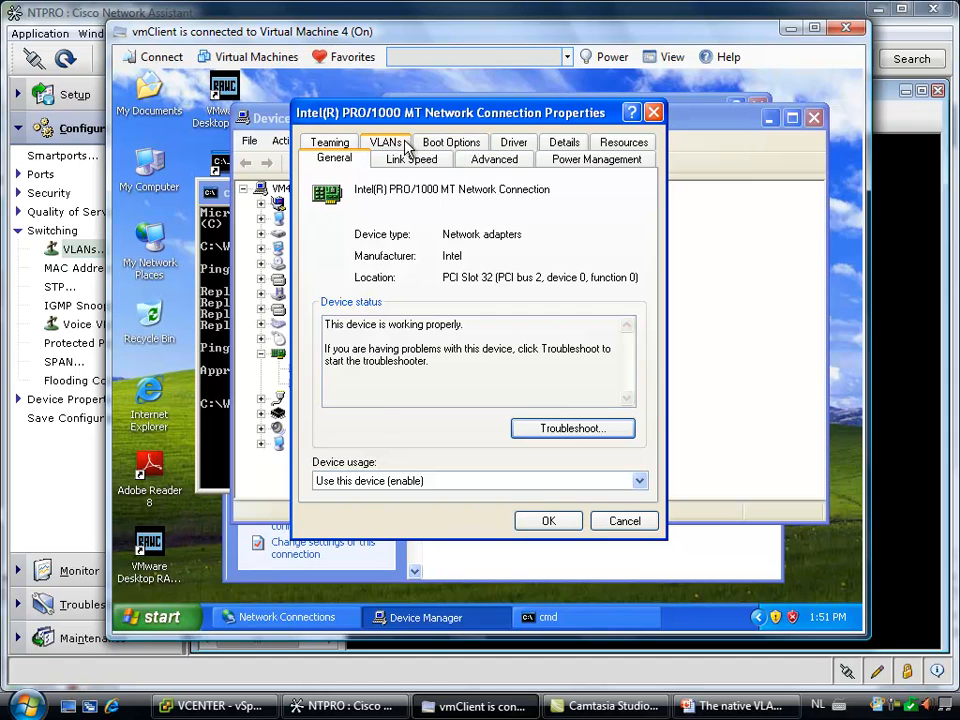
left_click(404, 143)
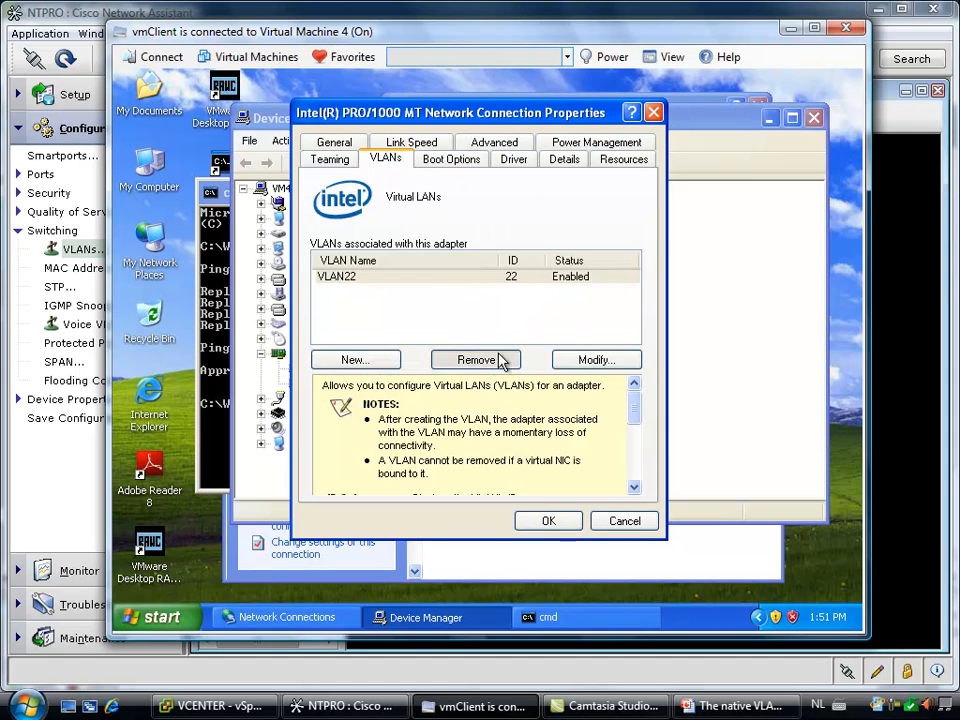
left_click(476, 360)
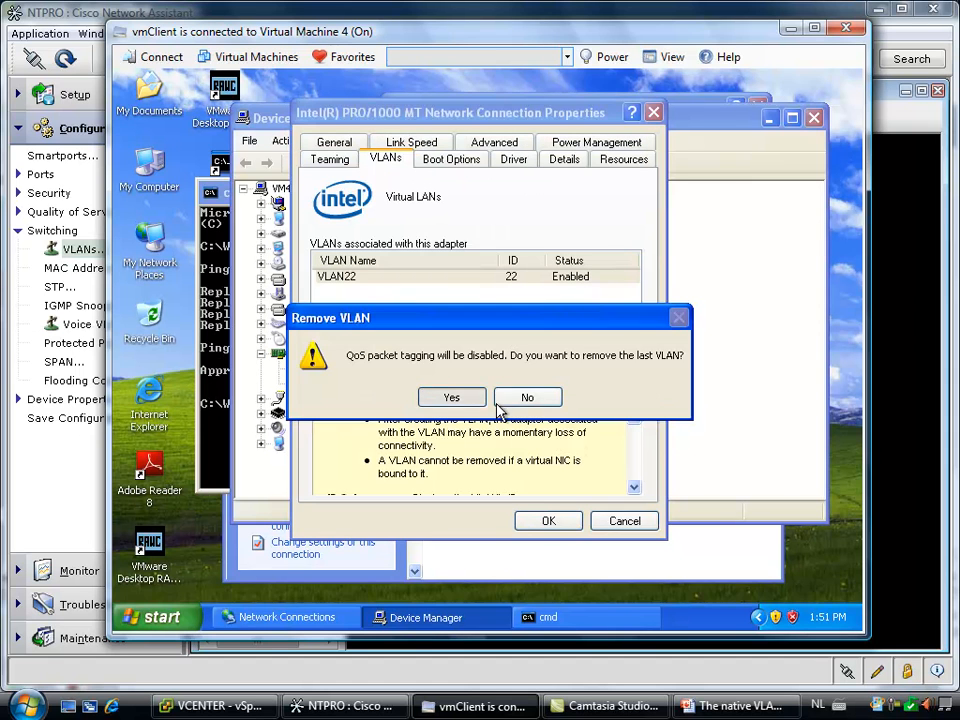
left_click(499, 402)
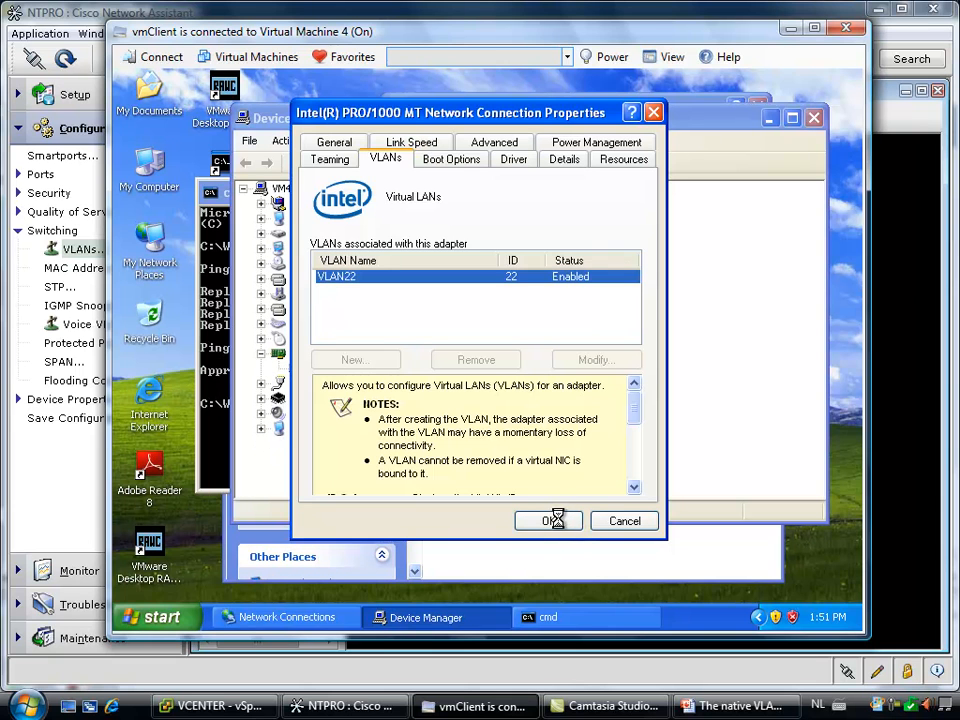
left_click(549, 521)
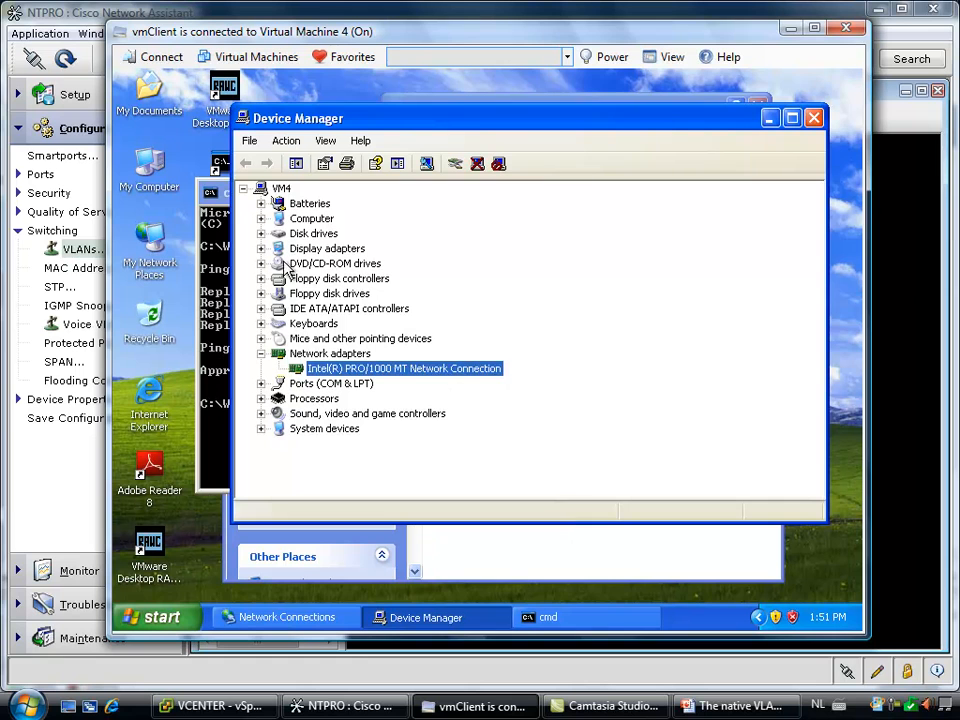
Check the Internet Protocol (TCP/IP) settings of Local Area Connection 3 on Virtual Machine 4 and leave without changes
right_click(157, 240)
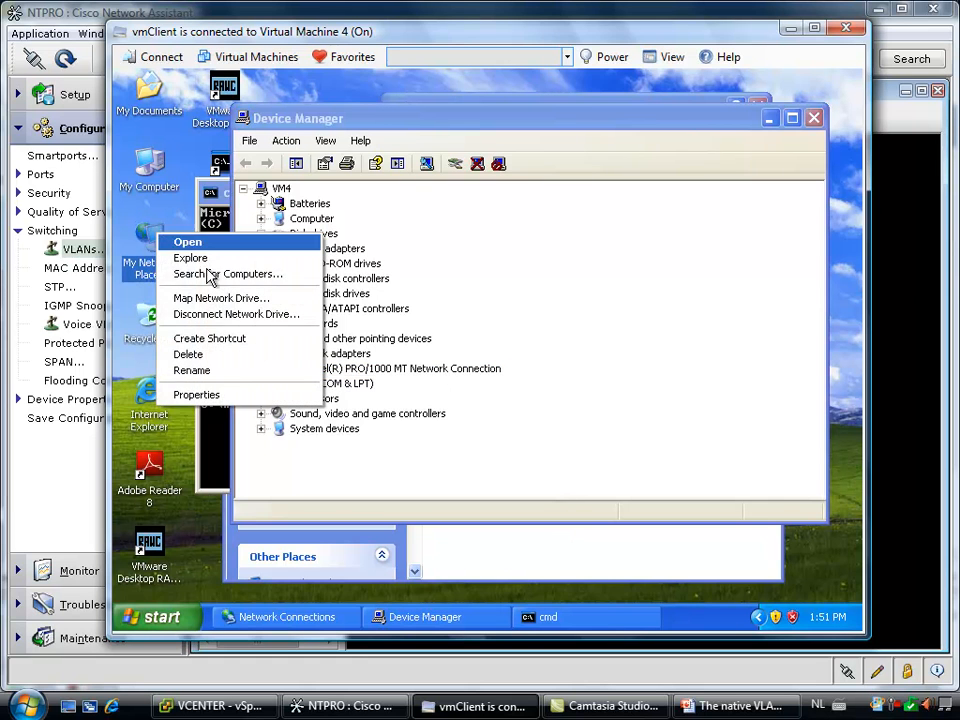
left_click(240, 394)
right_click(458, 355)
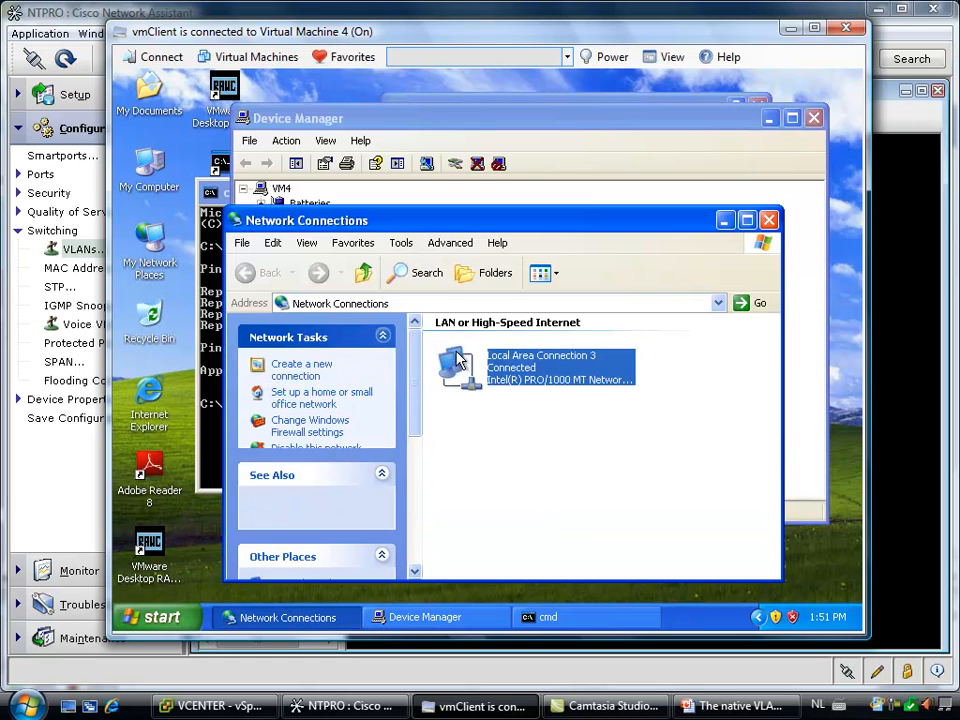
left_click(519, 499)
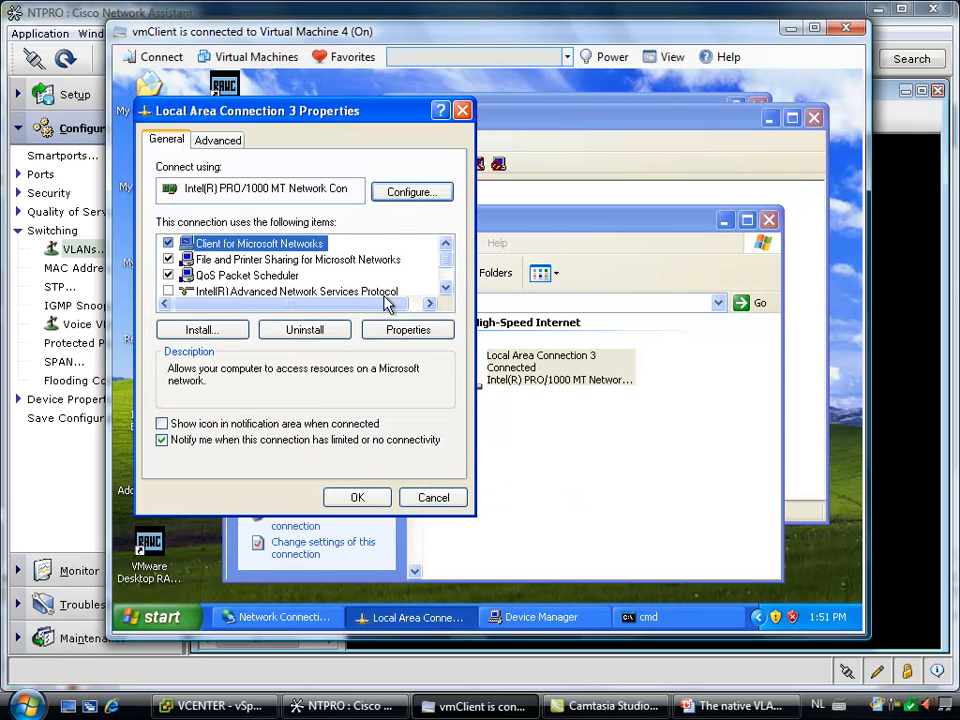
scroll(440, 268, "down", 1)
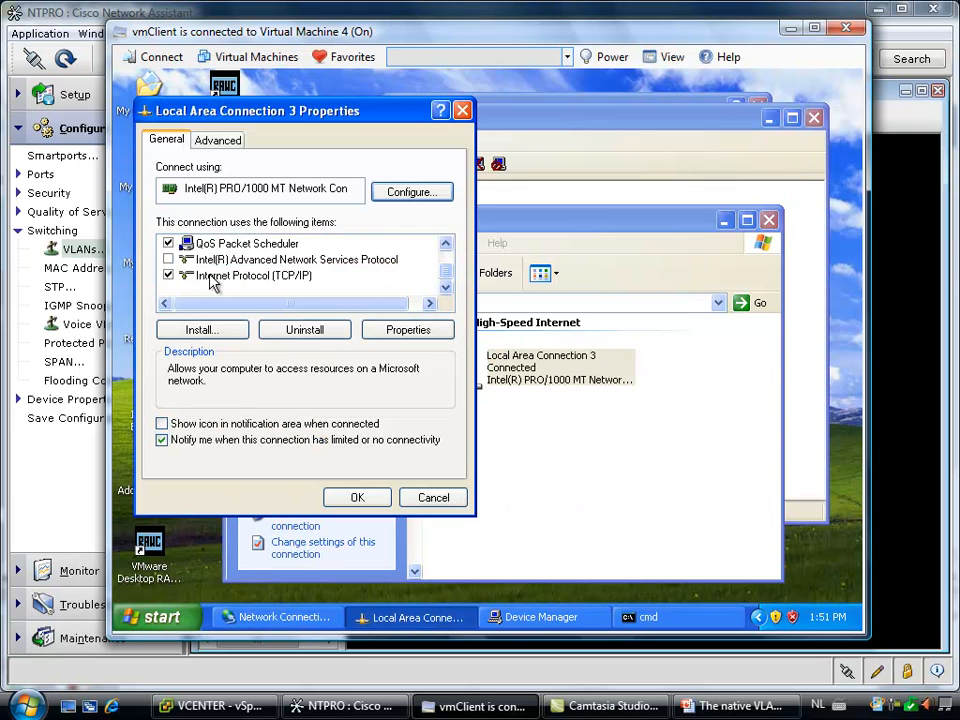
left_click(195, 275)
left_click(422, 334)
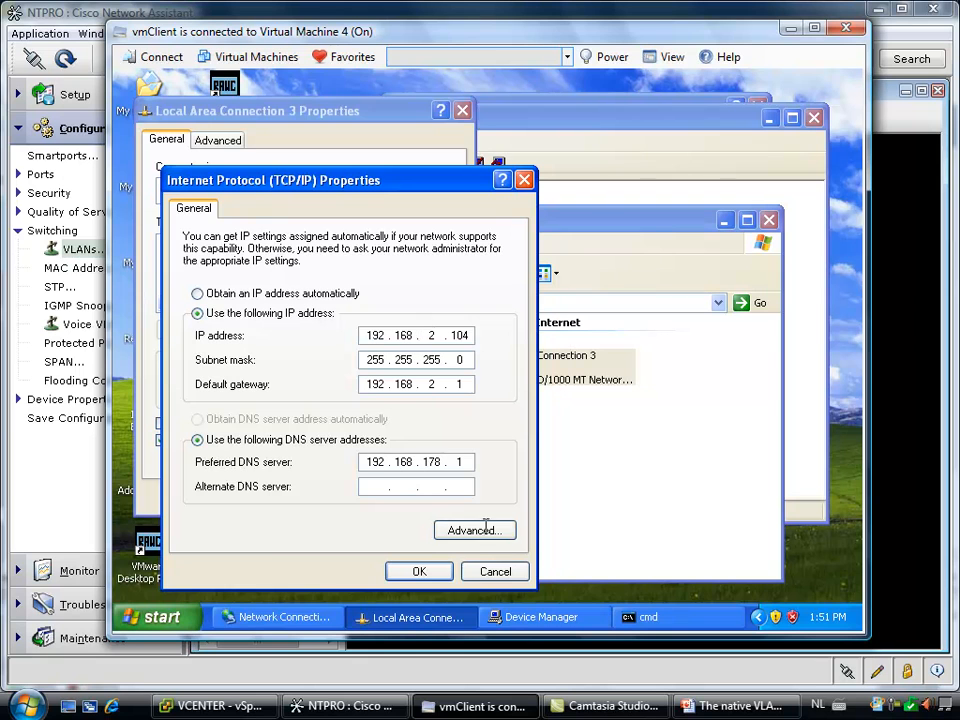
left_click(495, 571)
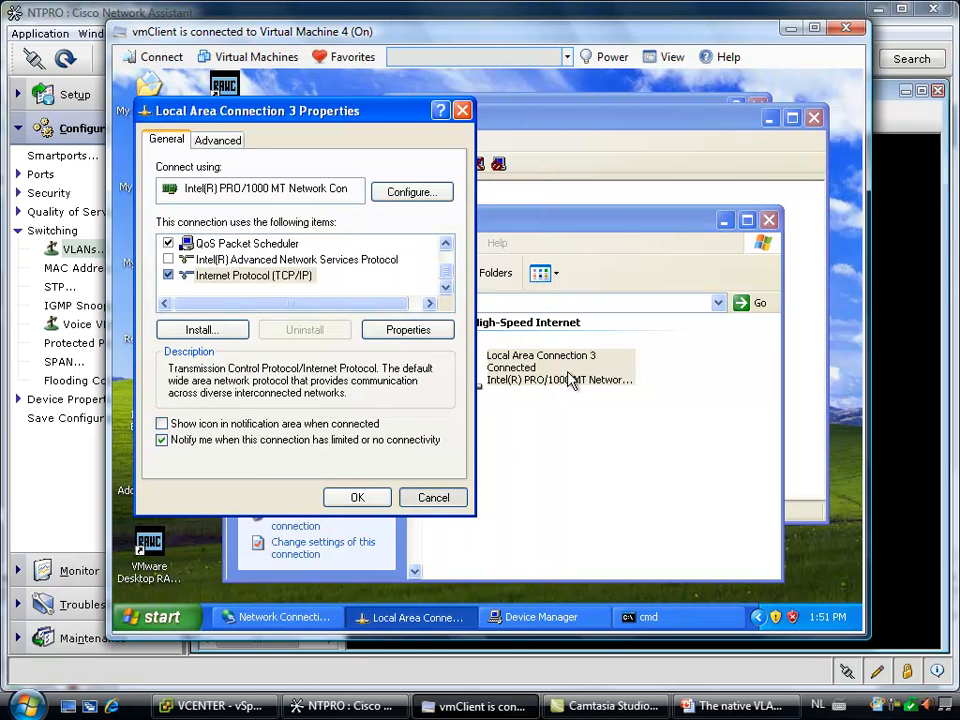
key("Escape")
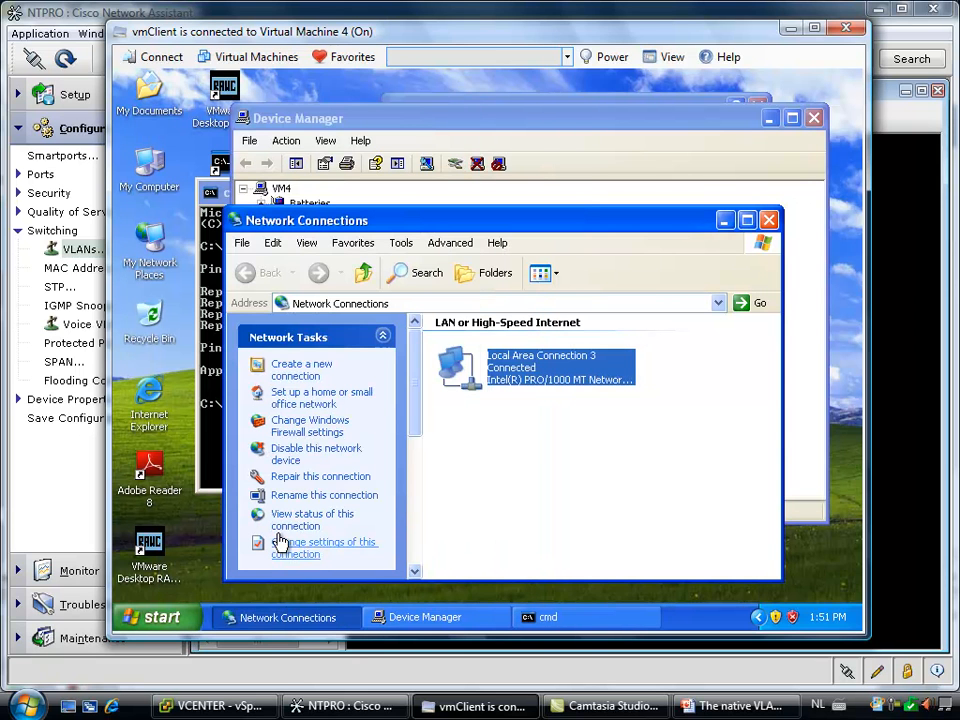
Switch to vSphere Client and open the private VLAN settings of dvSwitch
mouse_move(310, 708)
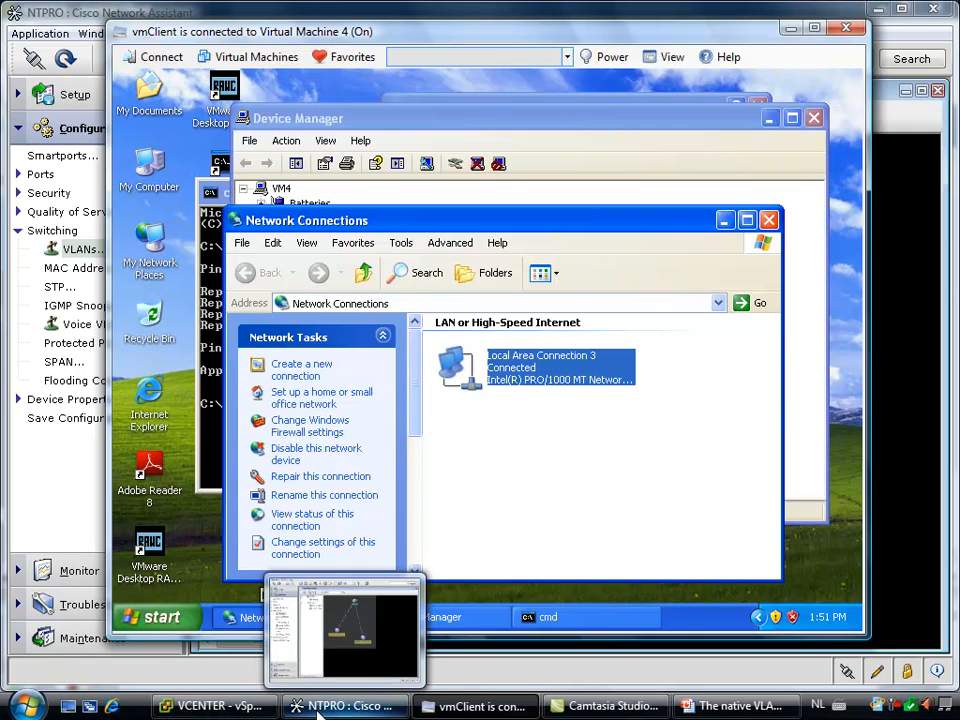
left_click(213, 706)
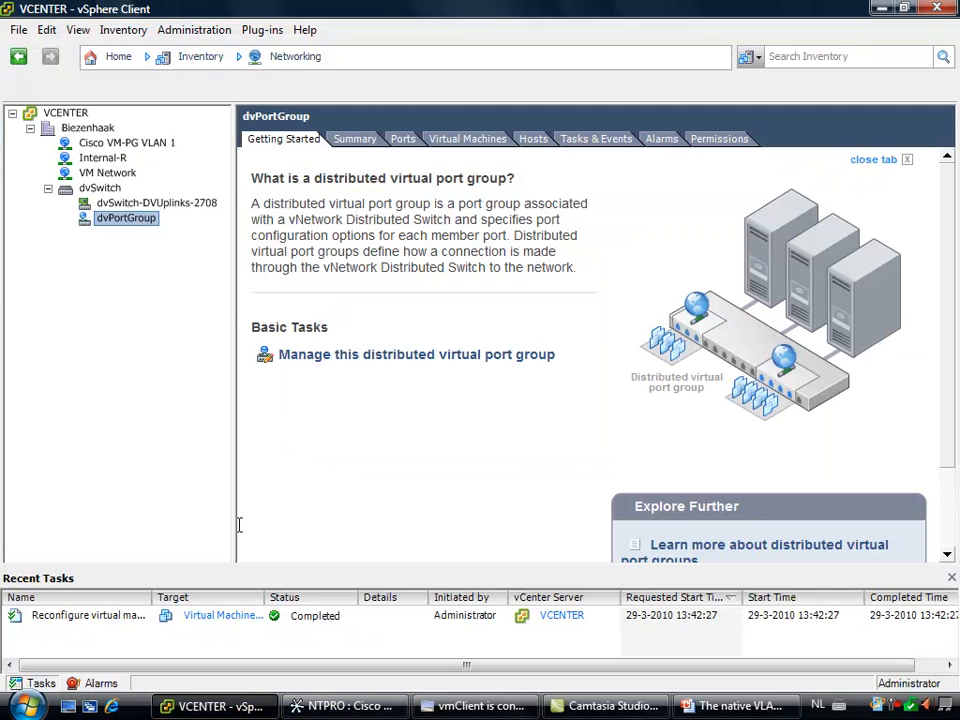
right_click(111, 188)
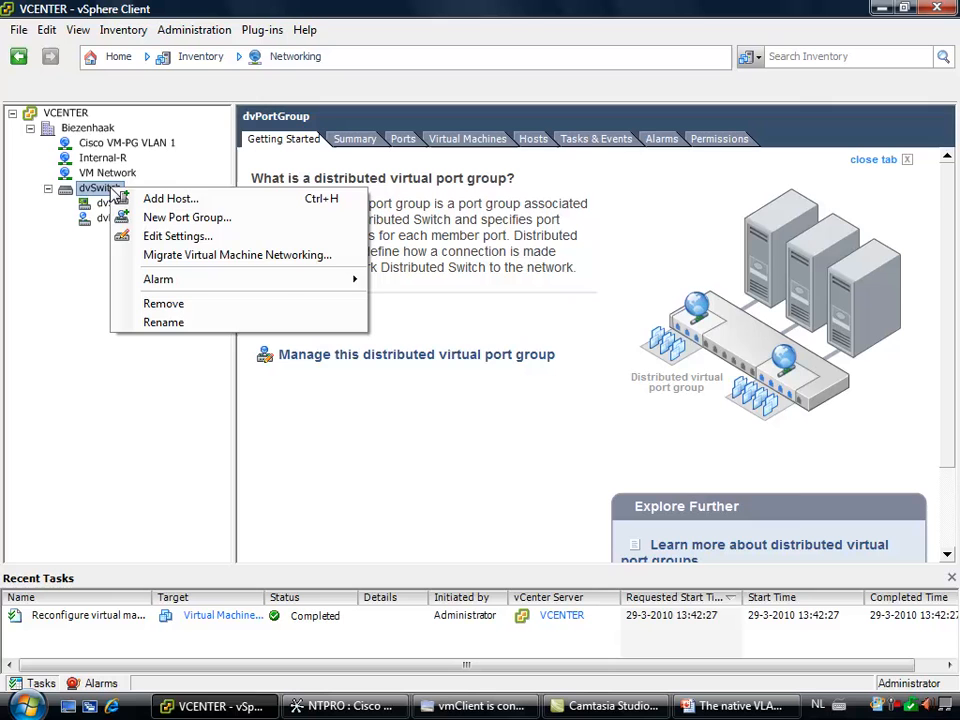
left_click(178, 237)
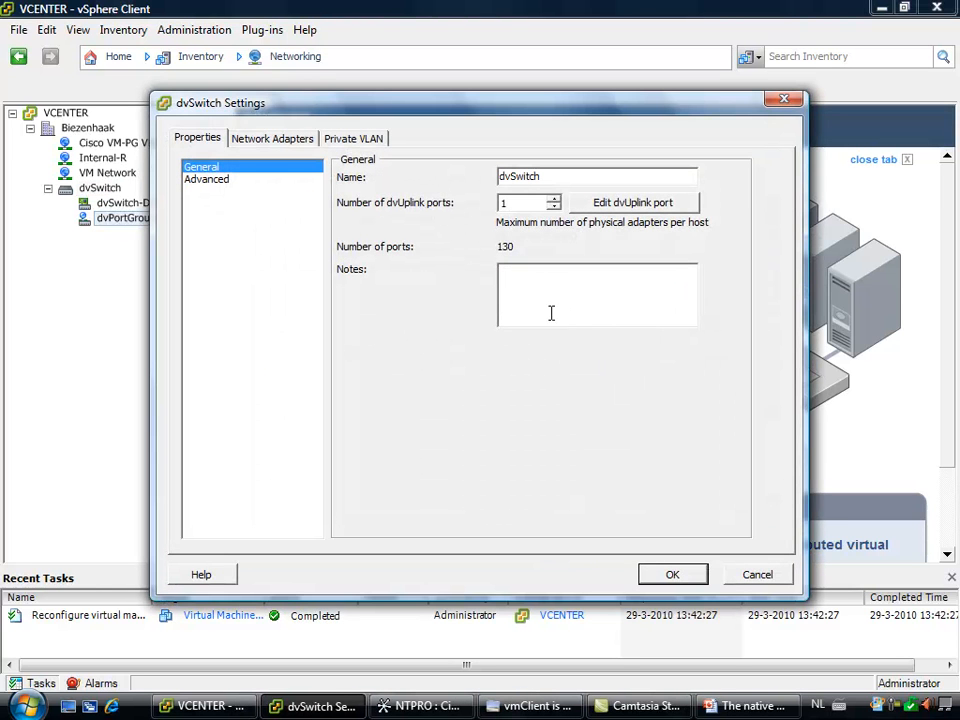
left_click(356, 140)
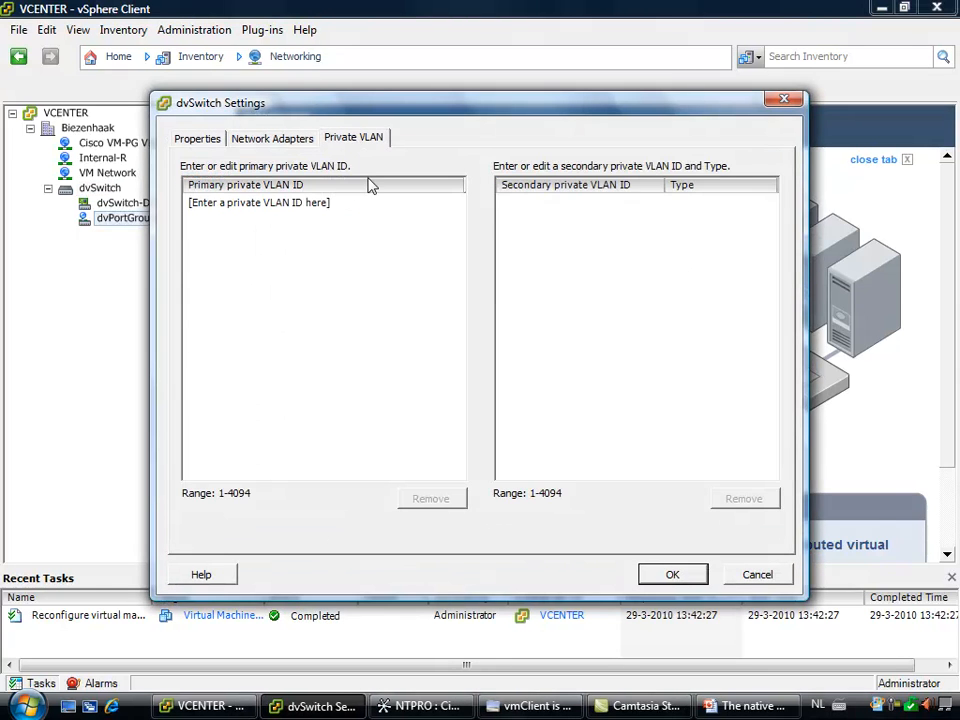
Add 23 as a primary private VLAN ID on dvSwitch
left_click(287, 208)
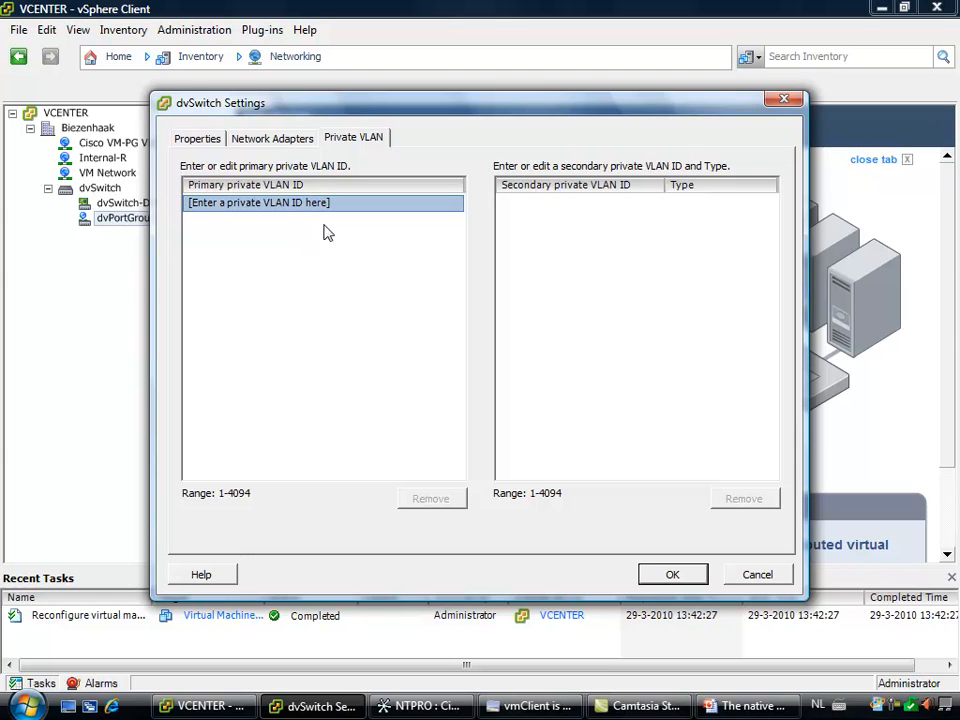
left_click(545, 220)
left_click(206, 210)
left_click(222, 210)
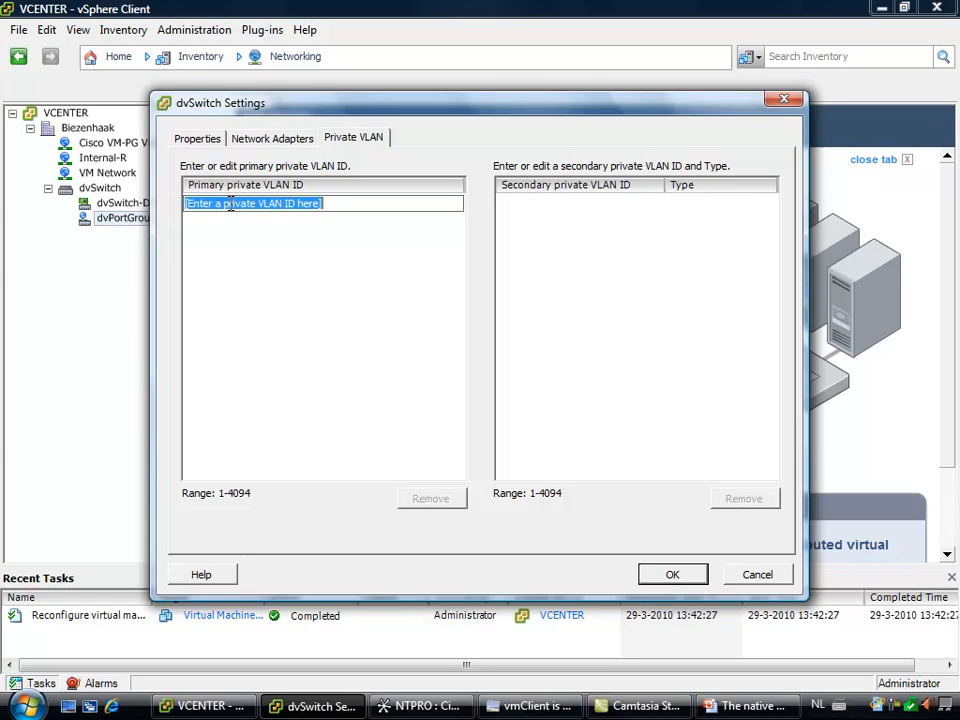
type("23")
key("Return")
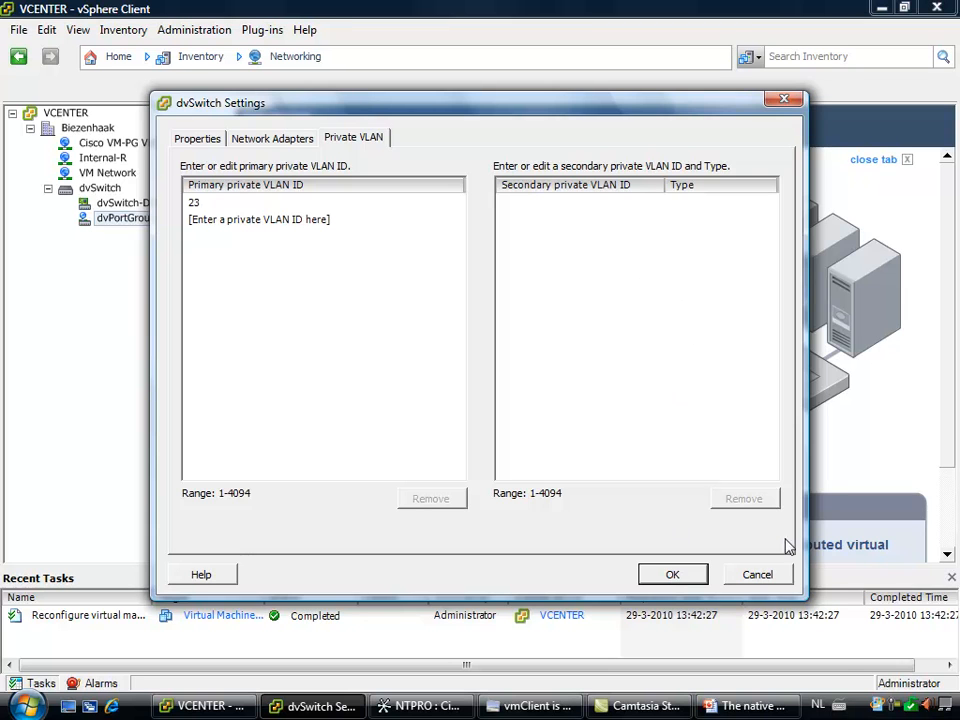
left_click(898, 706)
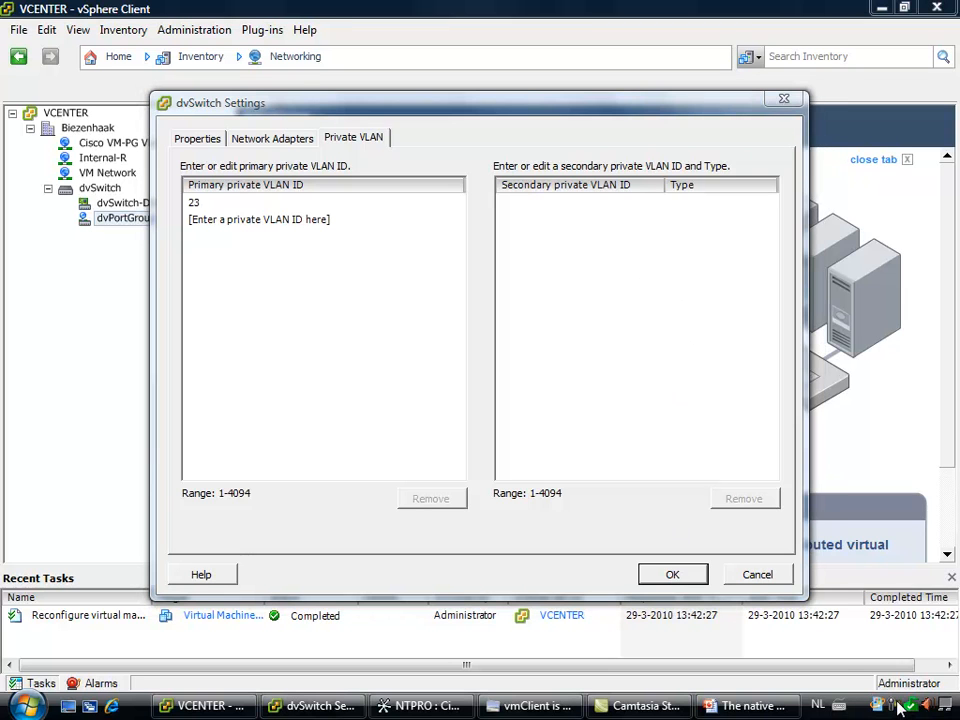
left_click(868, 606)
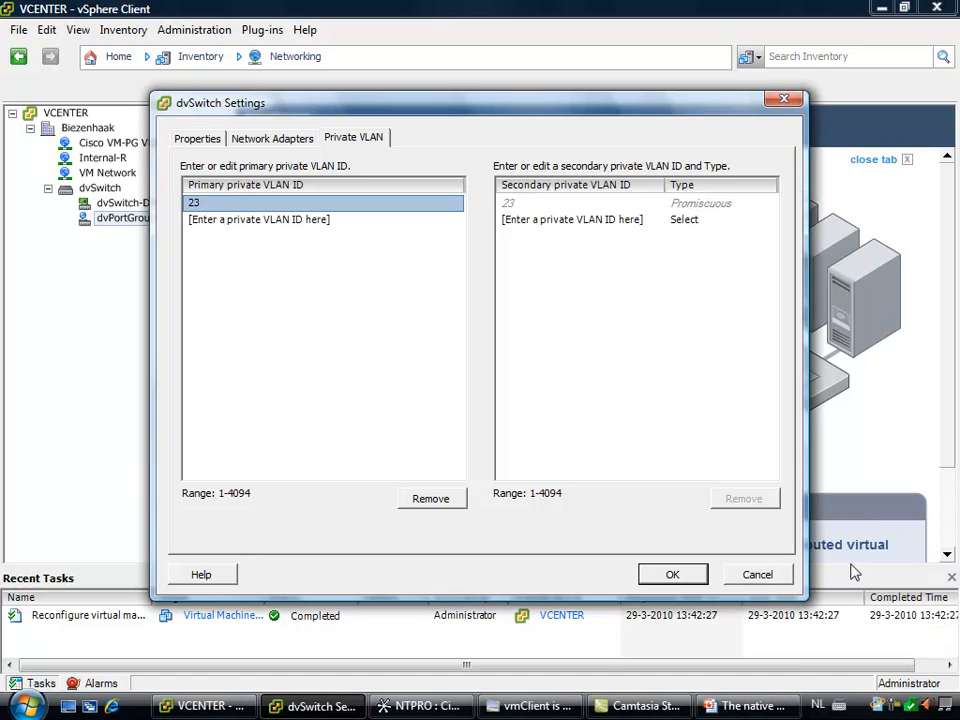
left_click(516, 218)
left_click(696, 221)
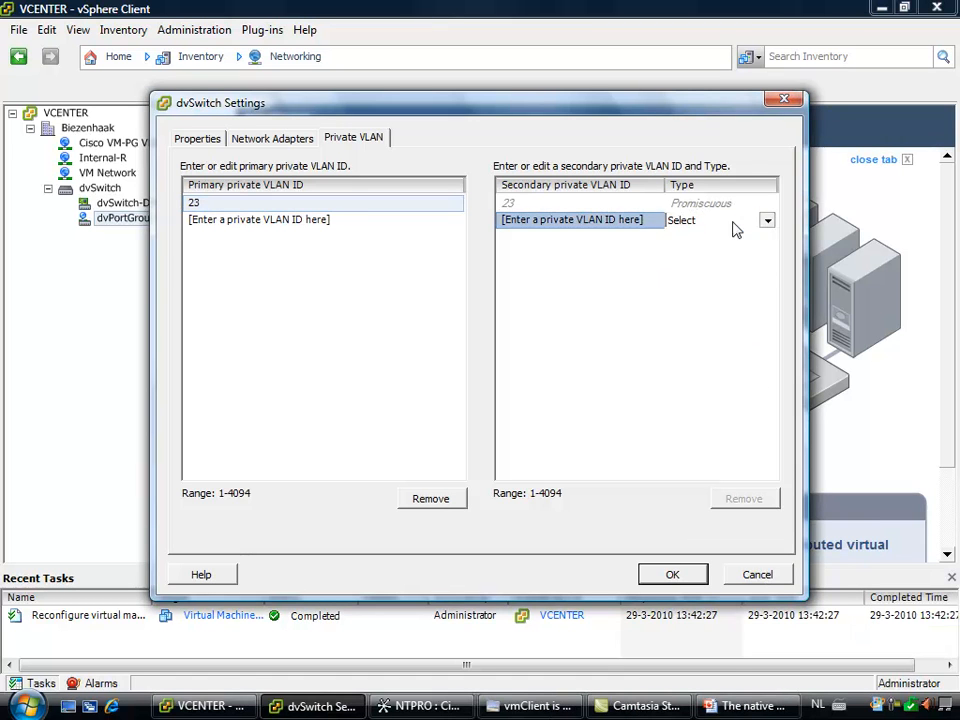
left_click(733, 229)
left_click(718, 251)
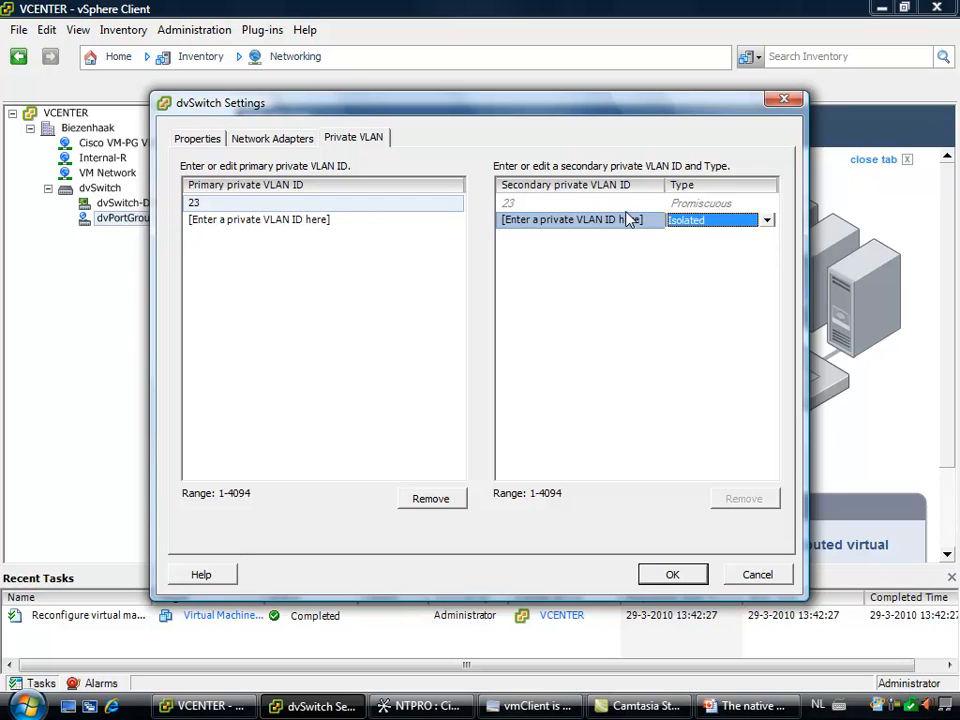
Add 24 as a secondary private VLAN ID under primary VLAN 23
left_click(627, 219)
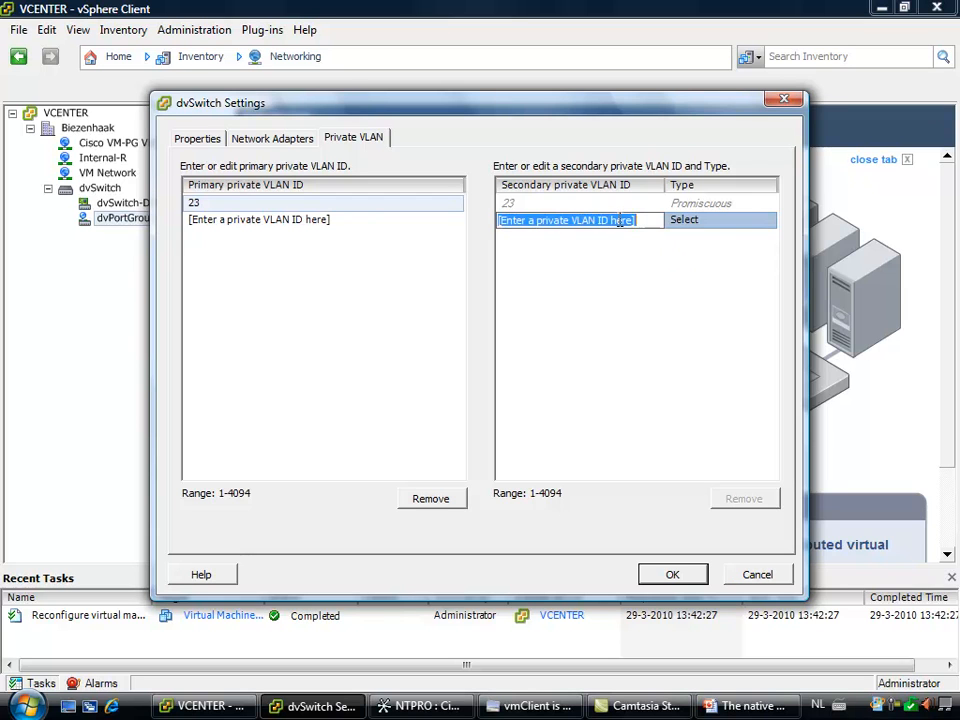
type("24")
key("Return")
left_click(707, 238)
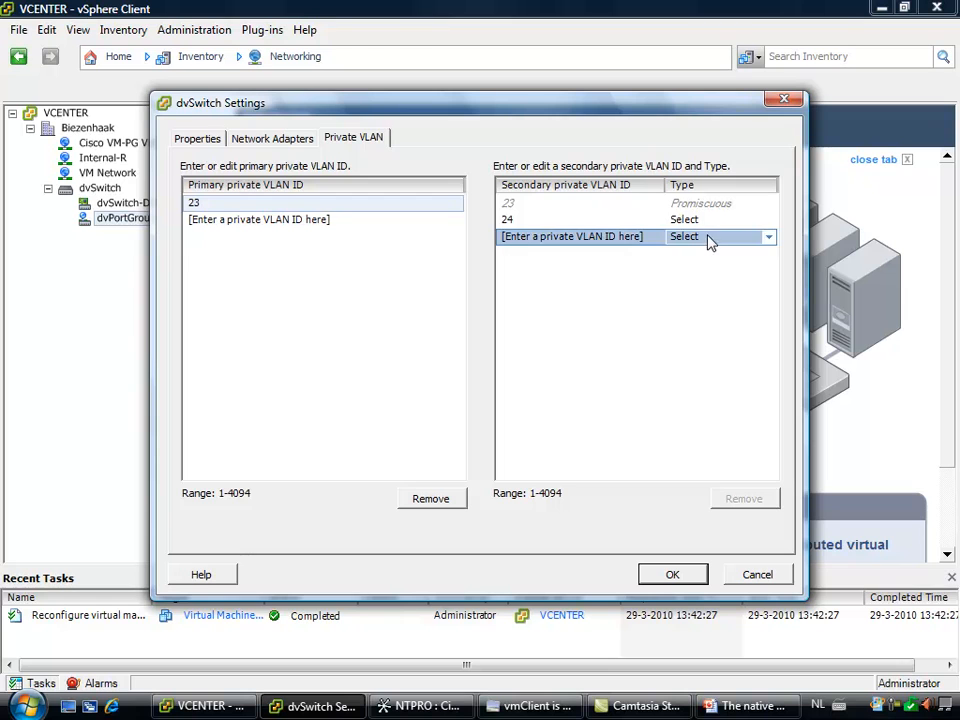
left_click(711, 243)
left_click(767, 238)
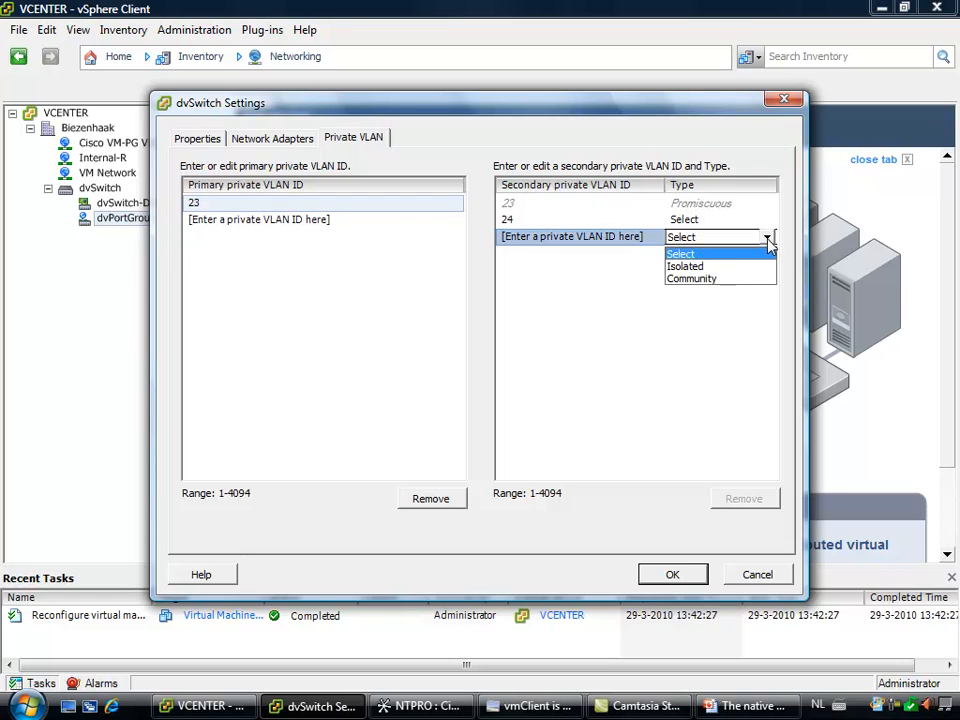
left_click(735, 278)
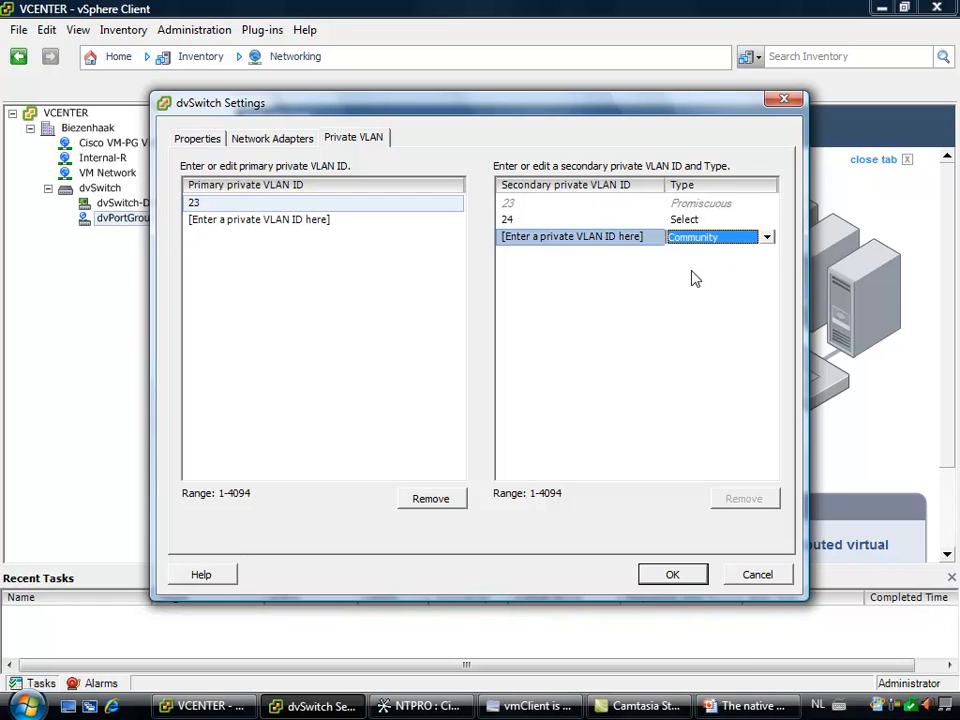
Add 25 as another secondary private VLAN ID under primary VLAN 23
left_click(599, 226)
left_click(598, 236)
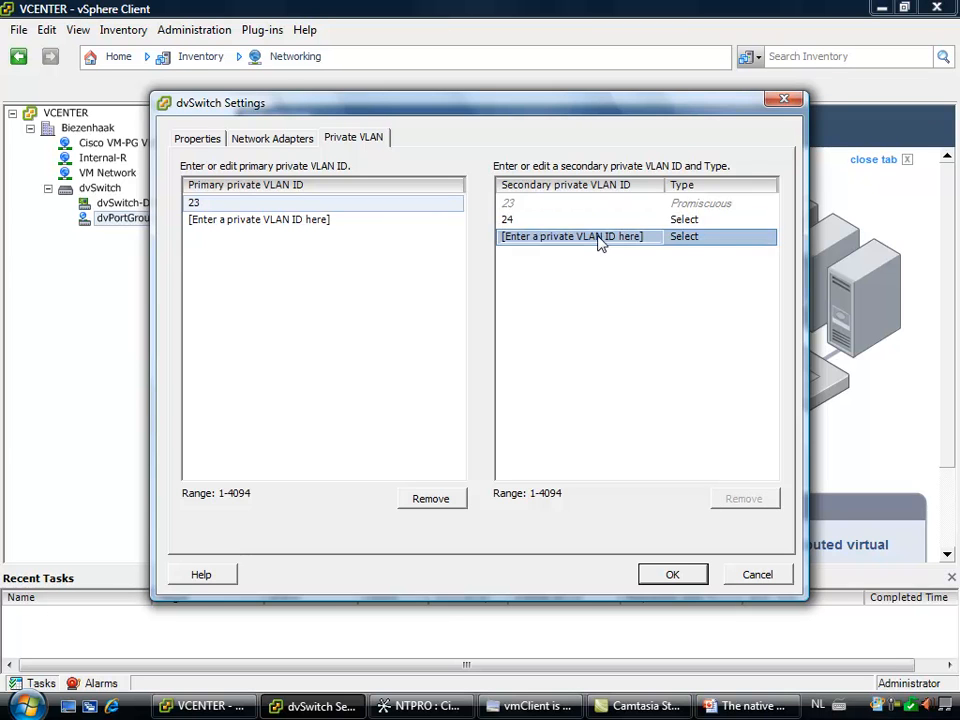
left_click(600, 238)
left_click(607, 242)
left_click(621, 234)
type("25")
left_click_drag(655, 240, 476, 242)
type("25")
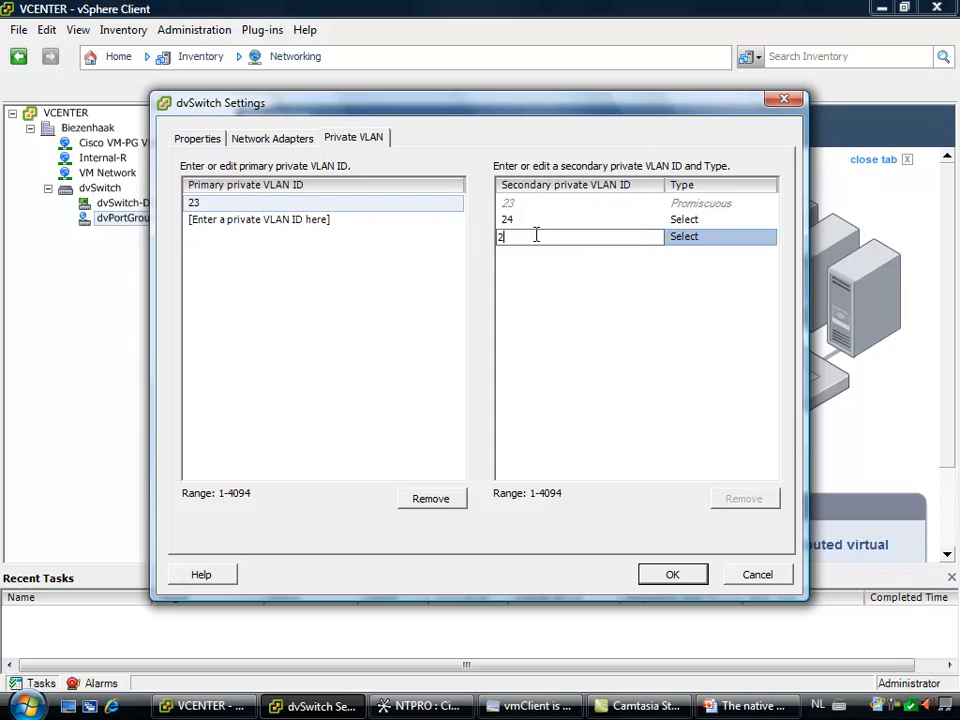
left_click(722, 245)
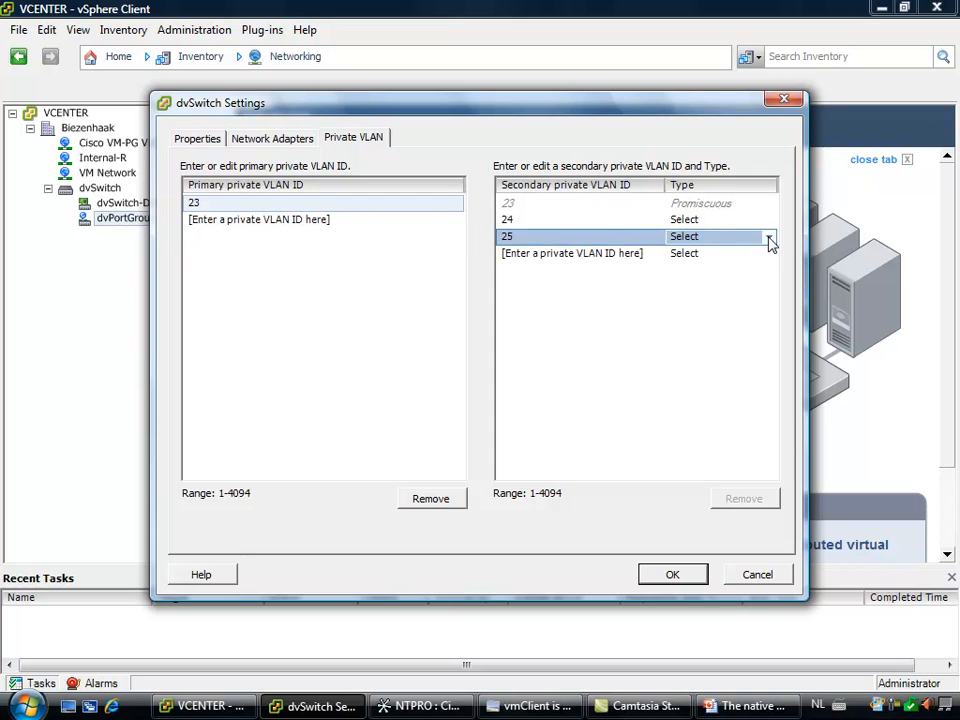
Set secondary private VLAN 25 to Community and 24 to Isolated, and apply the dvSwitch settings
left_click(766, 238)
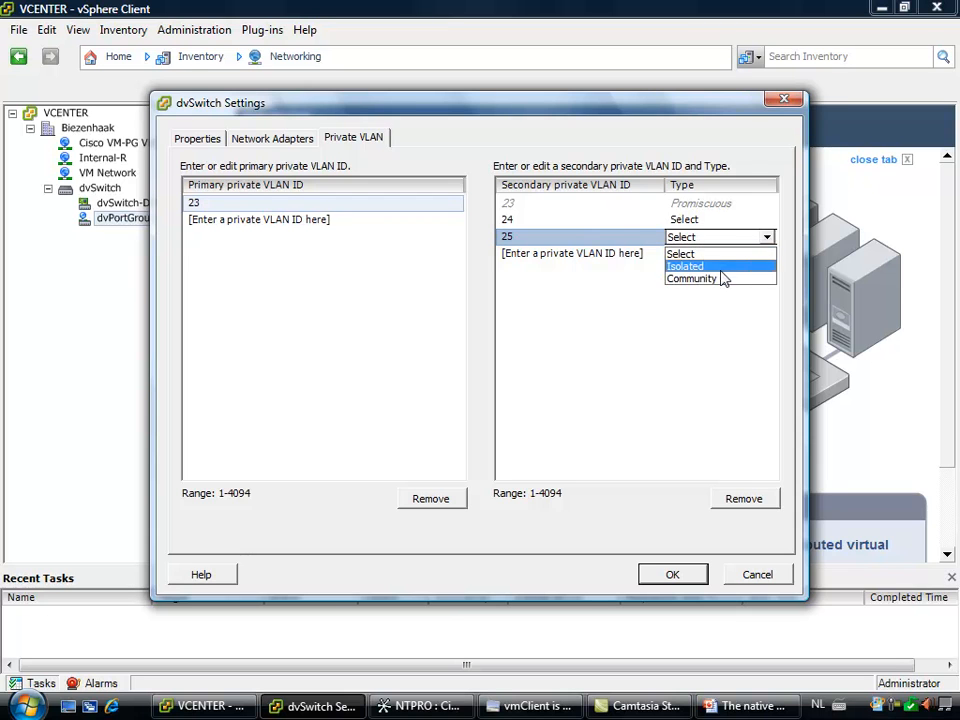
left_click(719, 279)
left_click(745, 221)
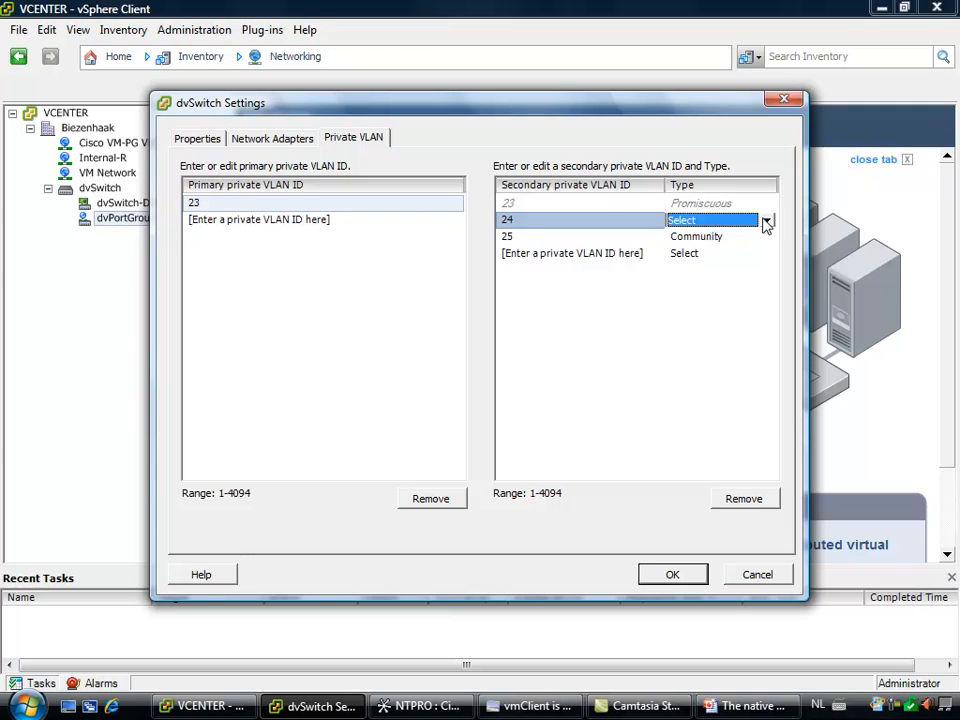
left_click(766, 222)
left_click(739, 250)
left_click(670, 576)
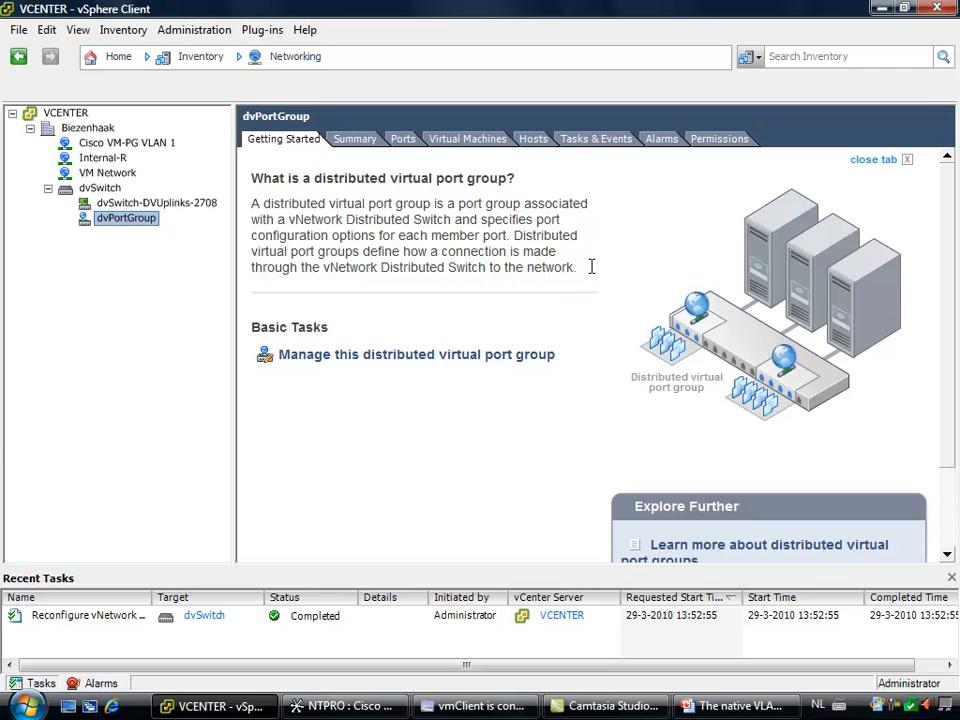
Change dvPortGroup's VLAN policy to Private VLAN with the entry Isolated (23, 24)
right_click(124, 221)
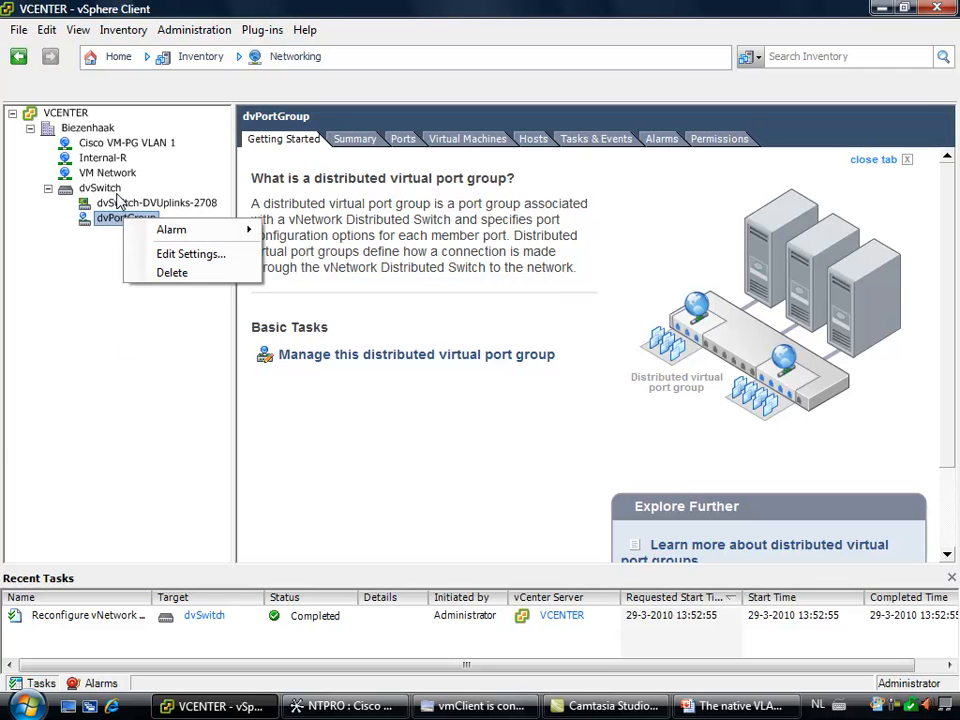
left_click(170, 259)
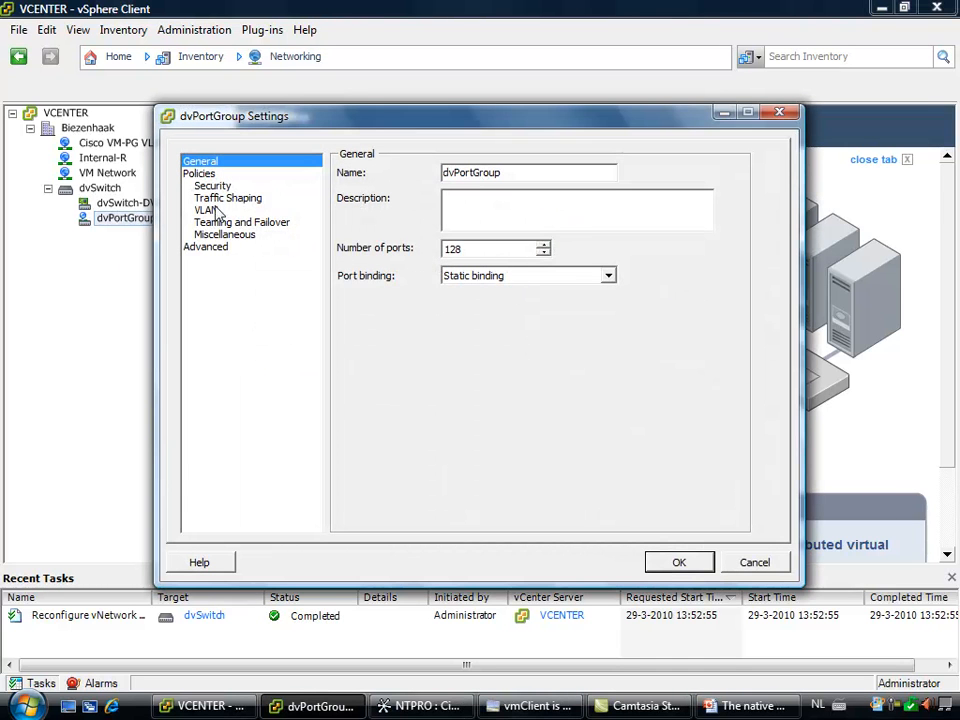
left_click(207, 211)
left_click(651, 196)
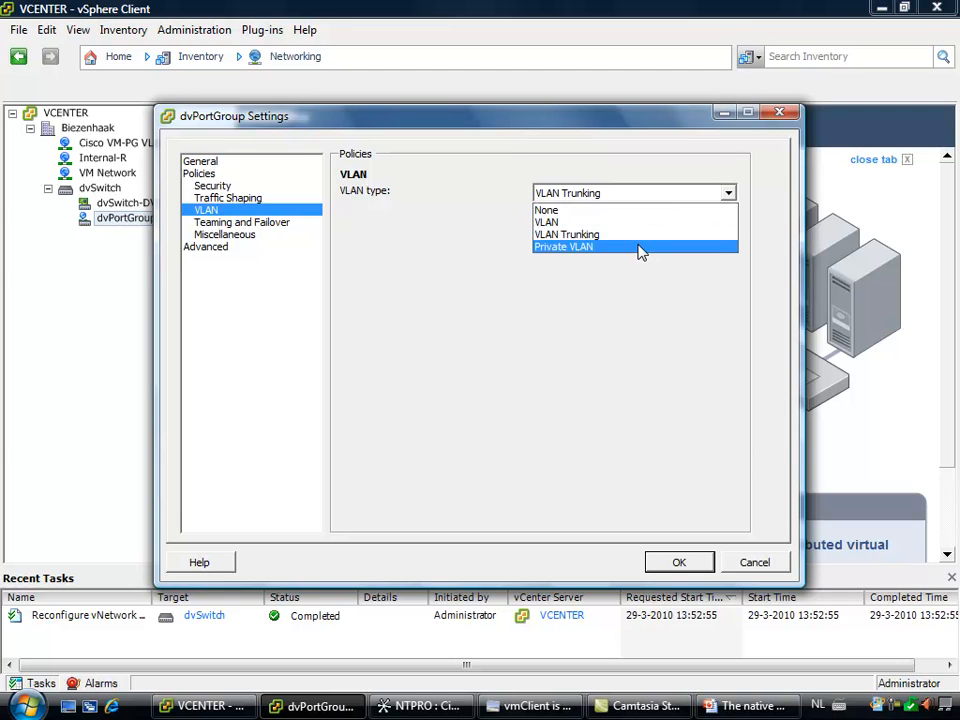
left_click(640, 248)
left_click(729, 235)
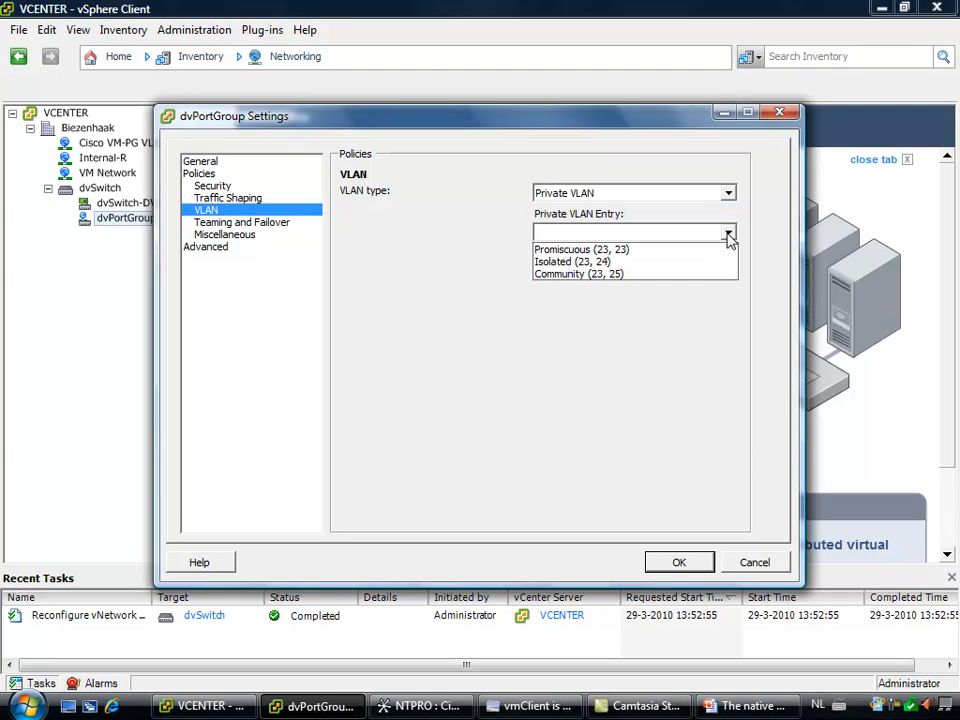
left_click(638, 264)
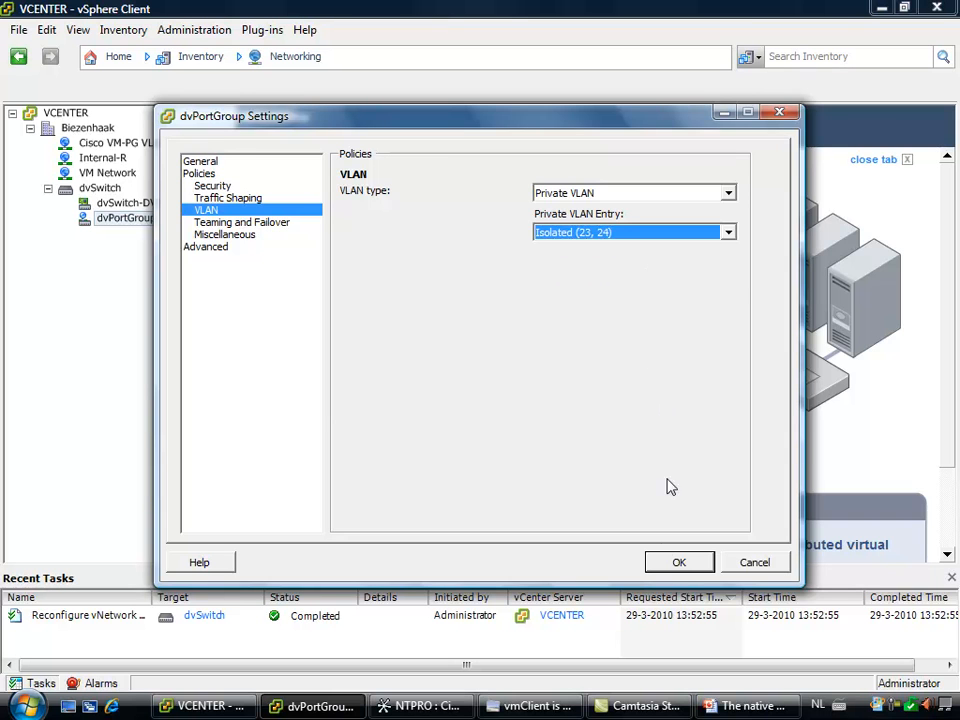
left_click(679, 563)
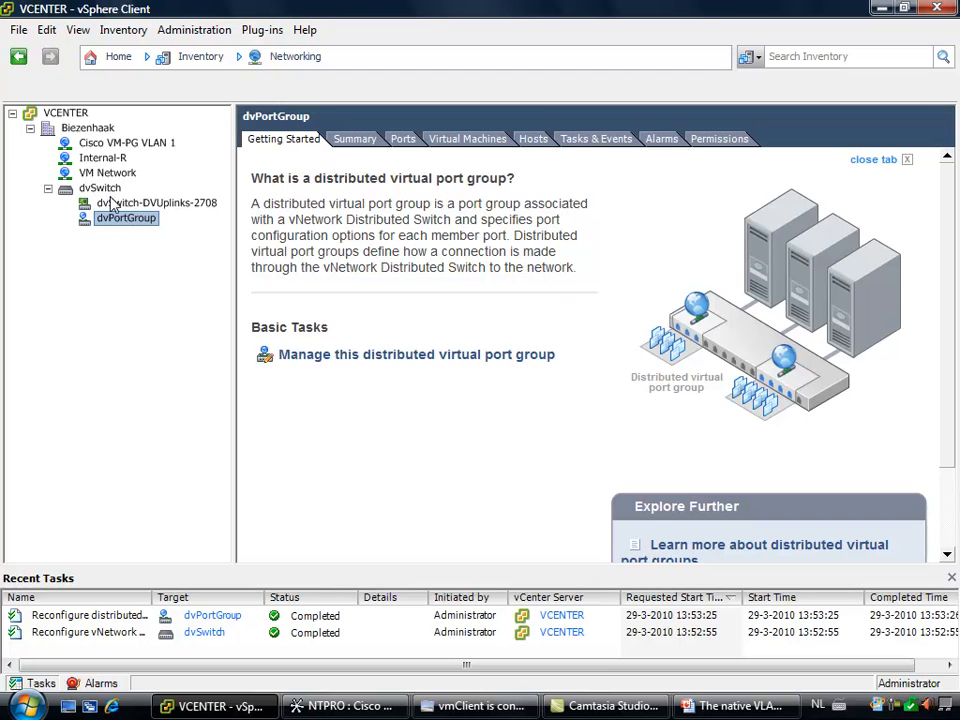
Create a new port group named Router on dvSwitch, with VLAN type Private VLAN and entry Promiscuous (23, 23)
right_click(108, 190)
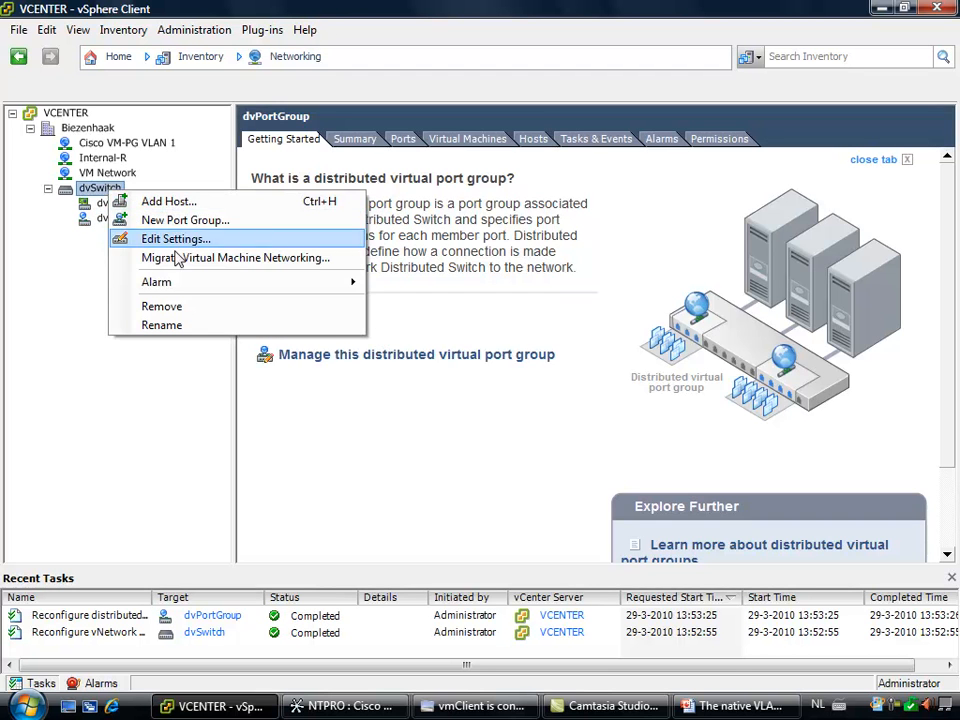
left_click(200, 221)
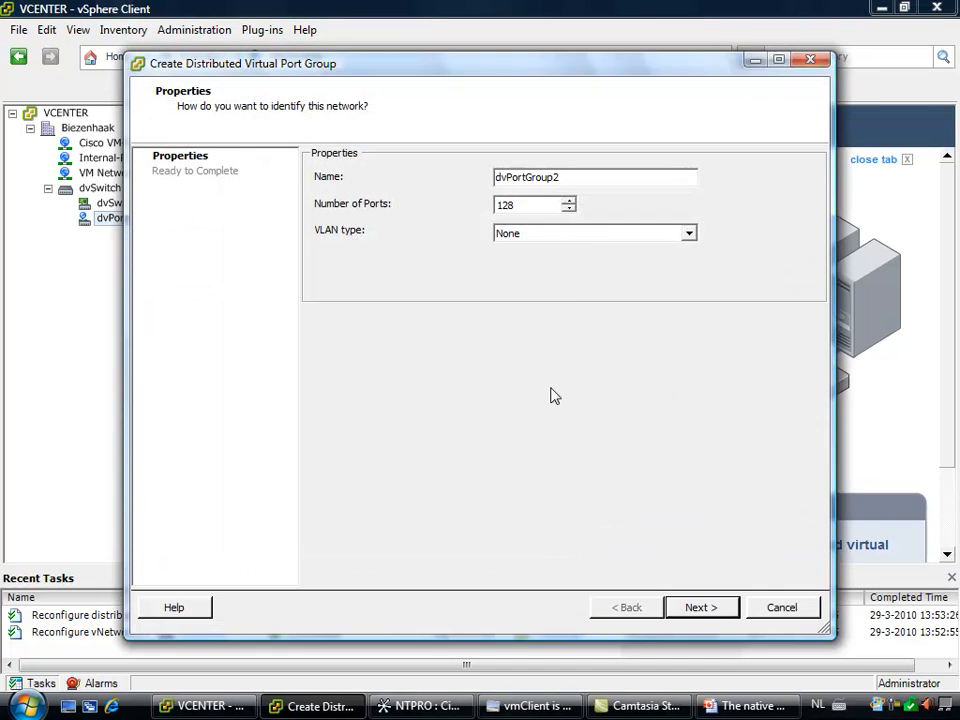
left_click_drag(591, 178, 291, 180)
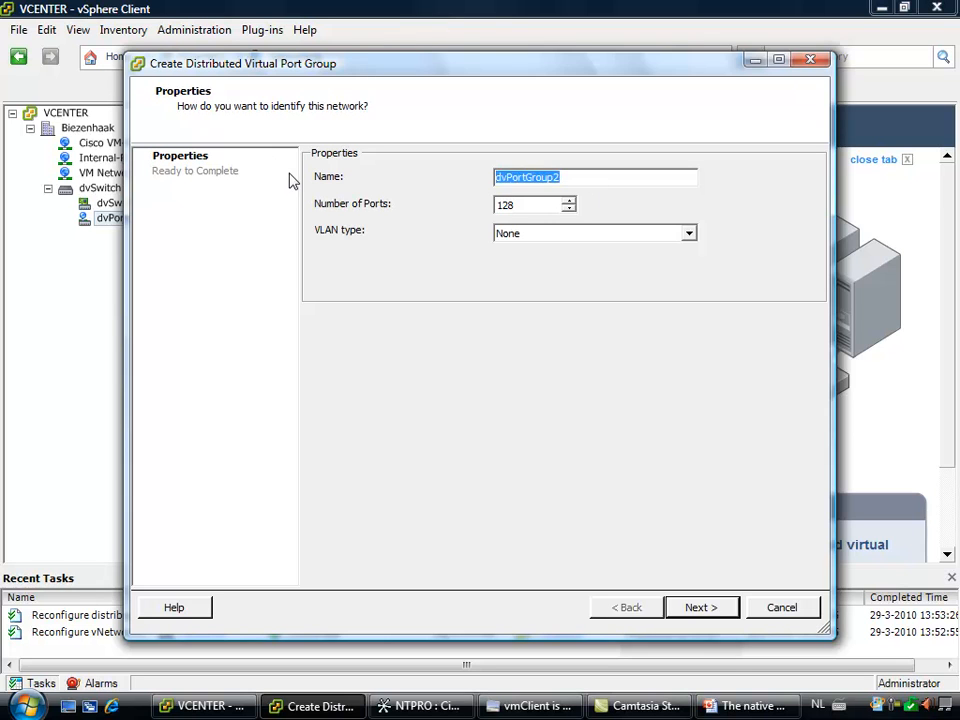
type("Router")
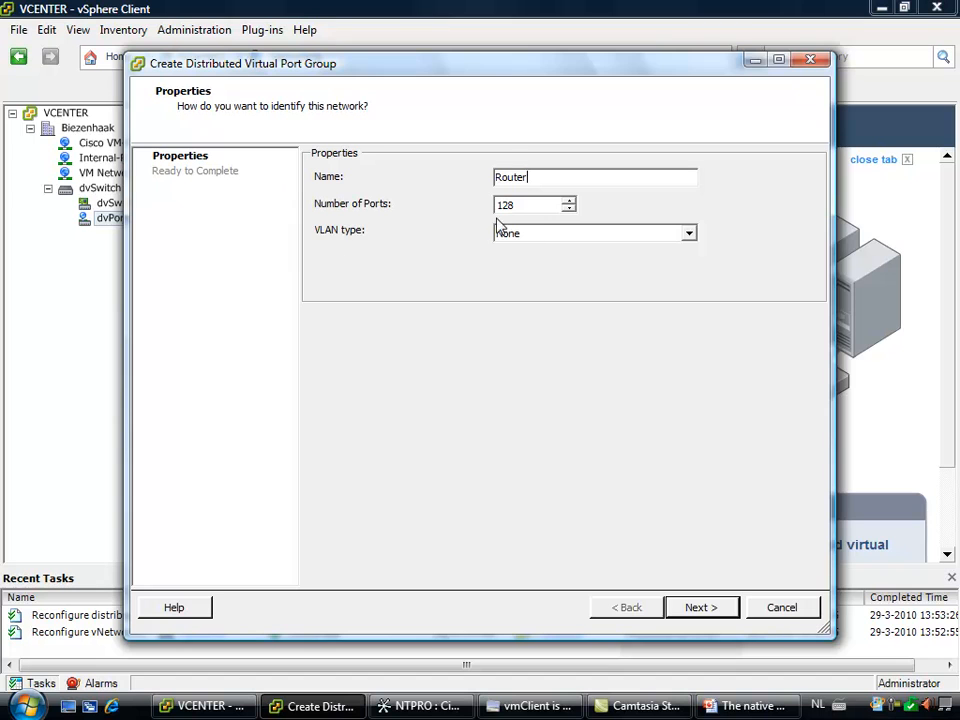
left_click(555, 235)
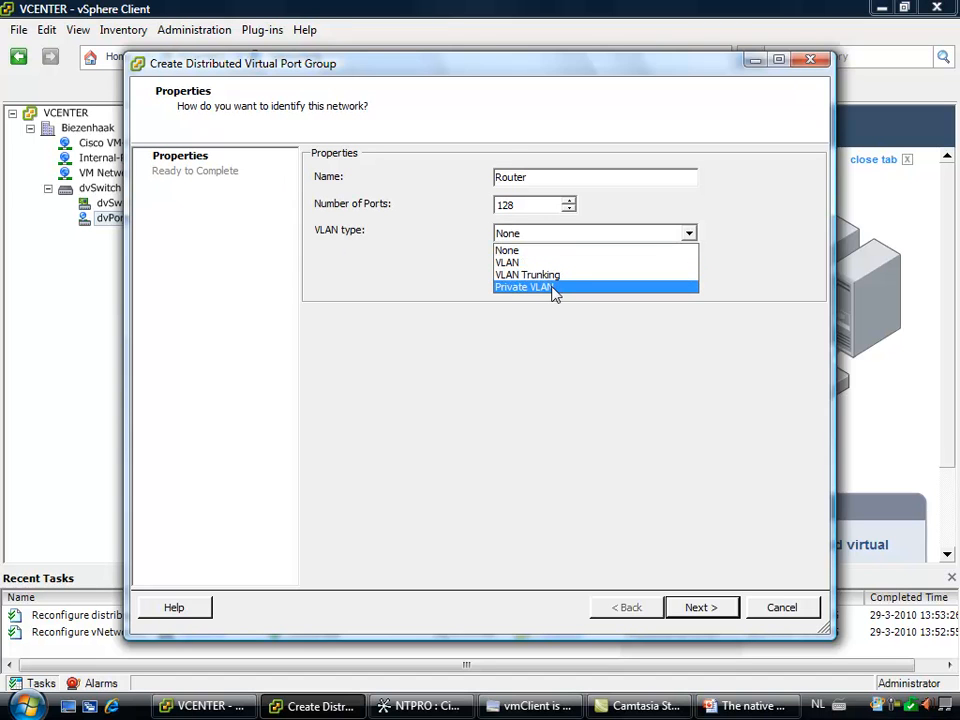
left_click(555, 287)
left_click(567, 275)
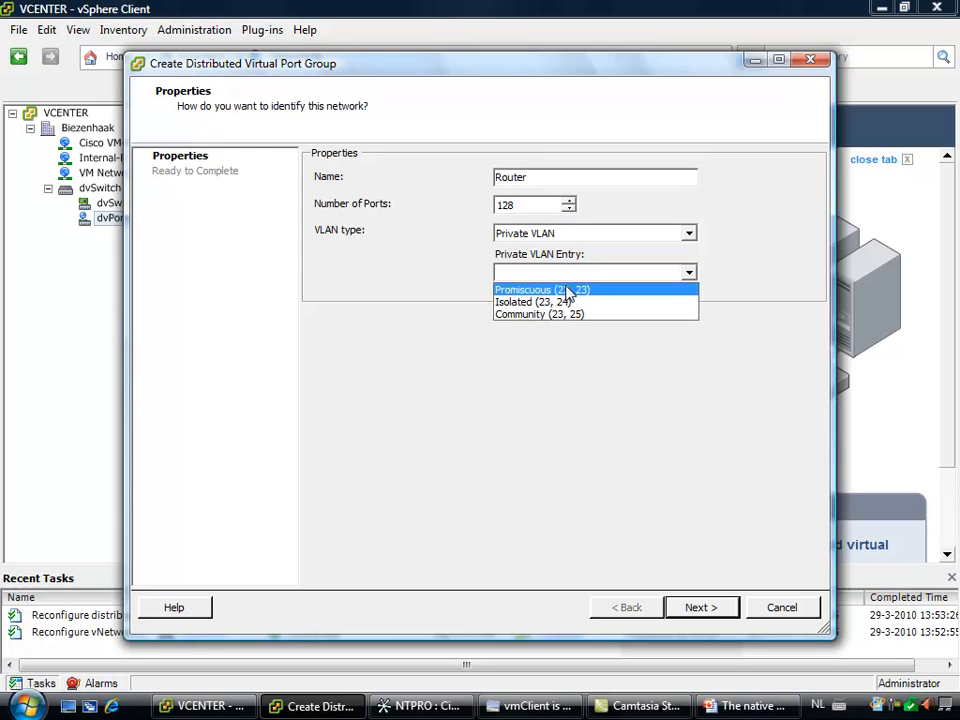
left_click(566, 290)
left_click(702, 608)
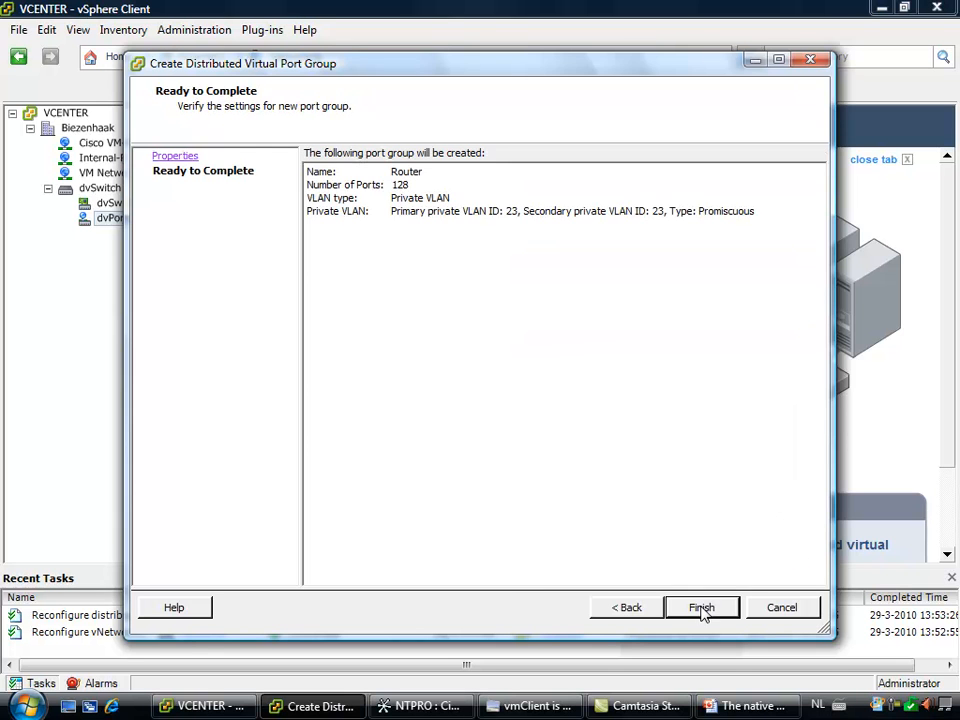
left_click(702, 608)
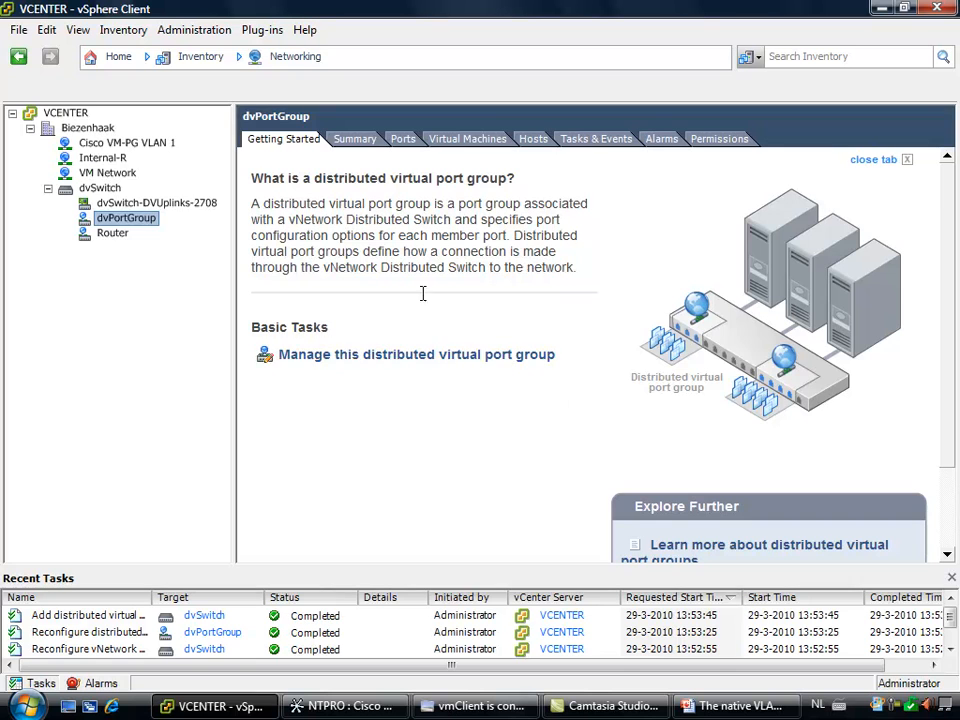
Connect network adapter 2 of the Router virtual machine to the Router (dvSwitch) port group
left_click(118, 60)
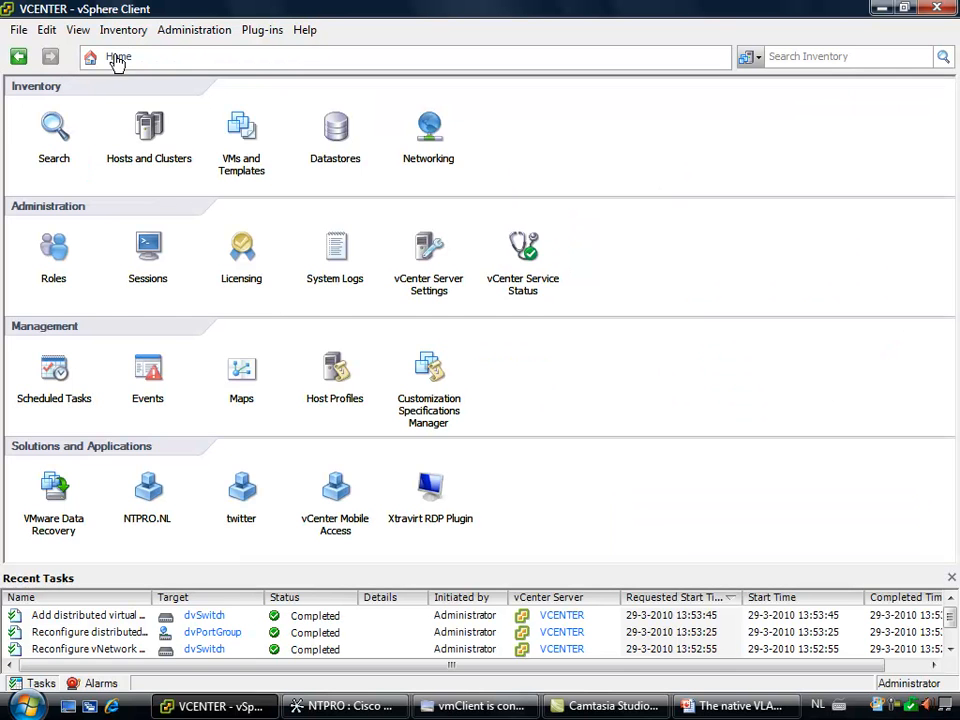
left_click(242, 130)
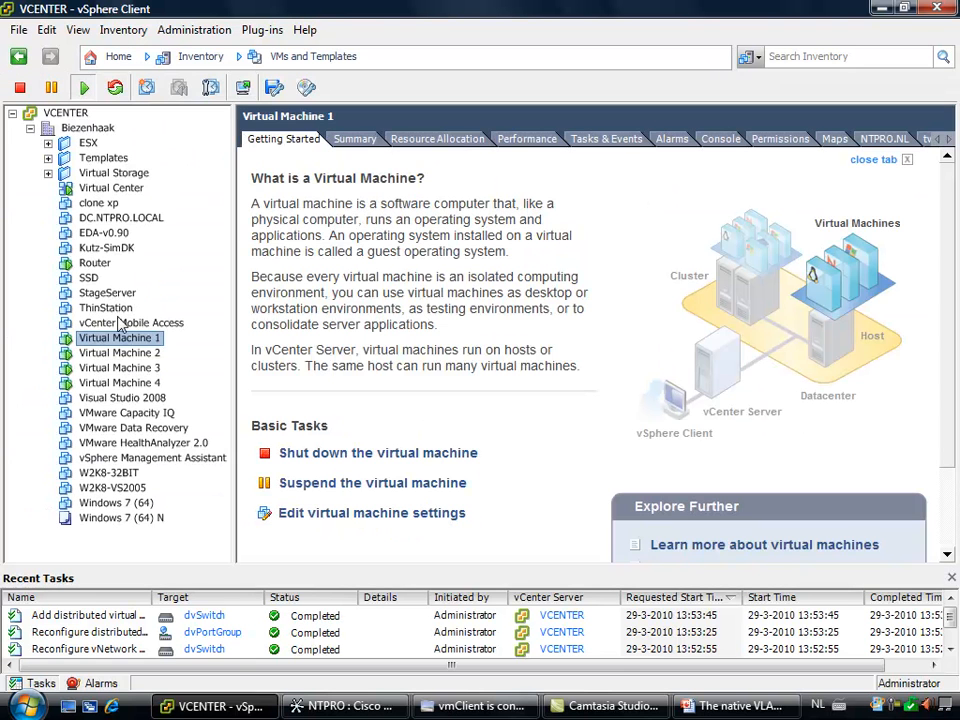
right_click(93, 262)
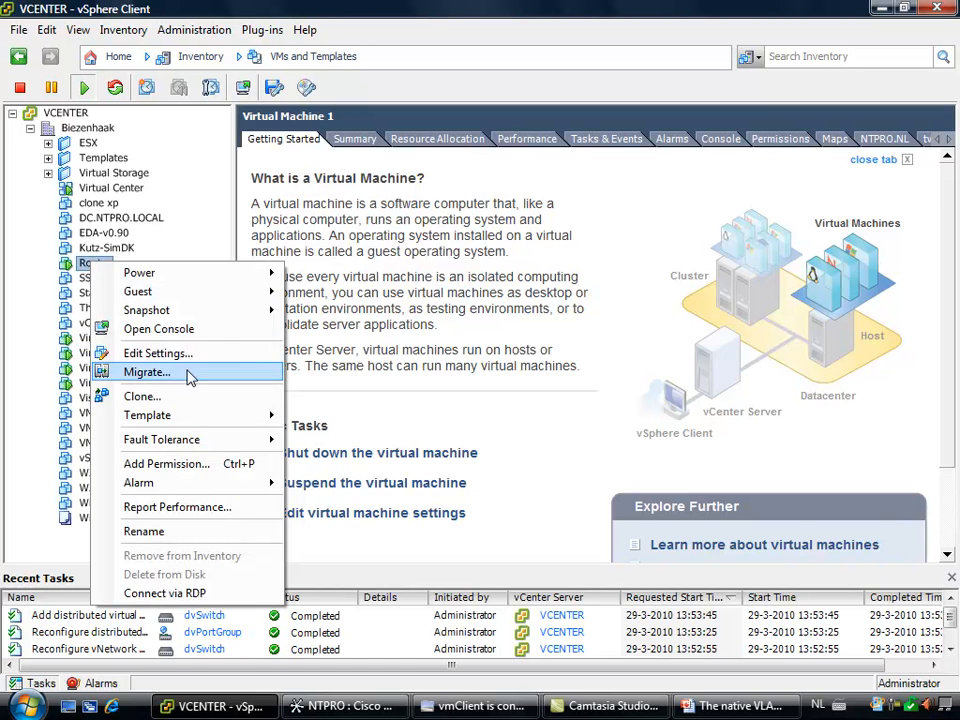
left_click(157, 353)
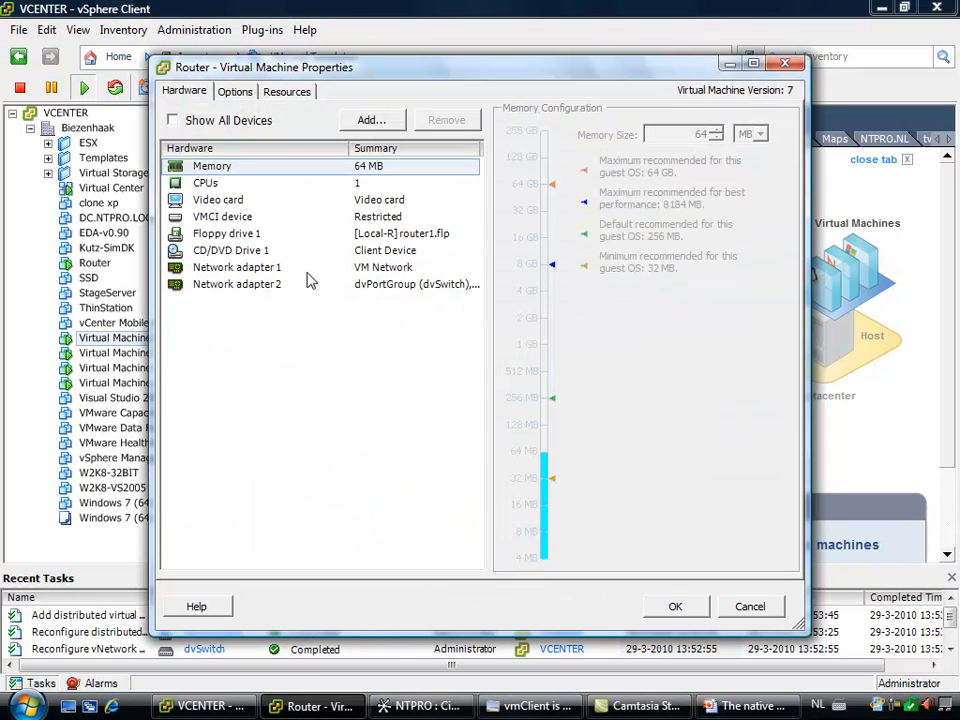
left_click(274, 285)
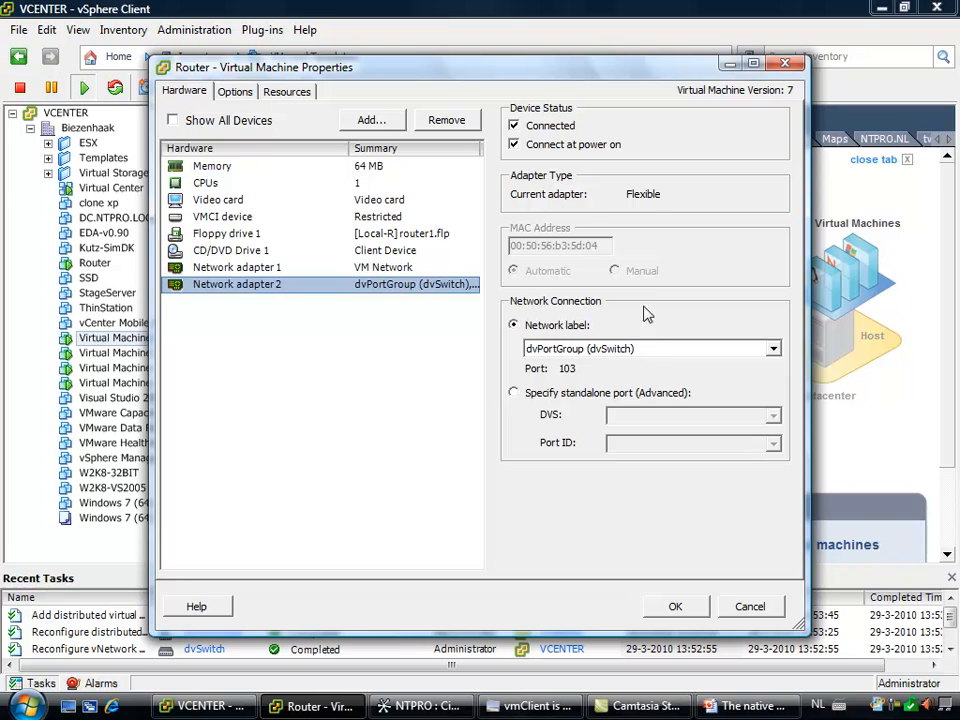
left_click(656, 350)
left_click(641, 391)
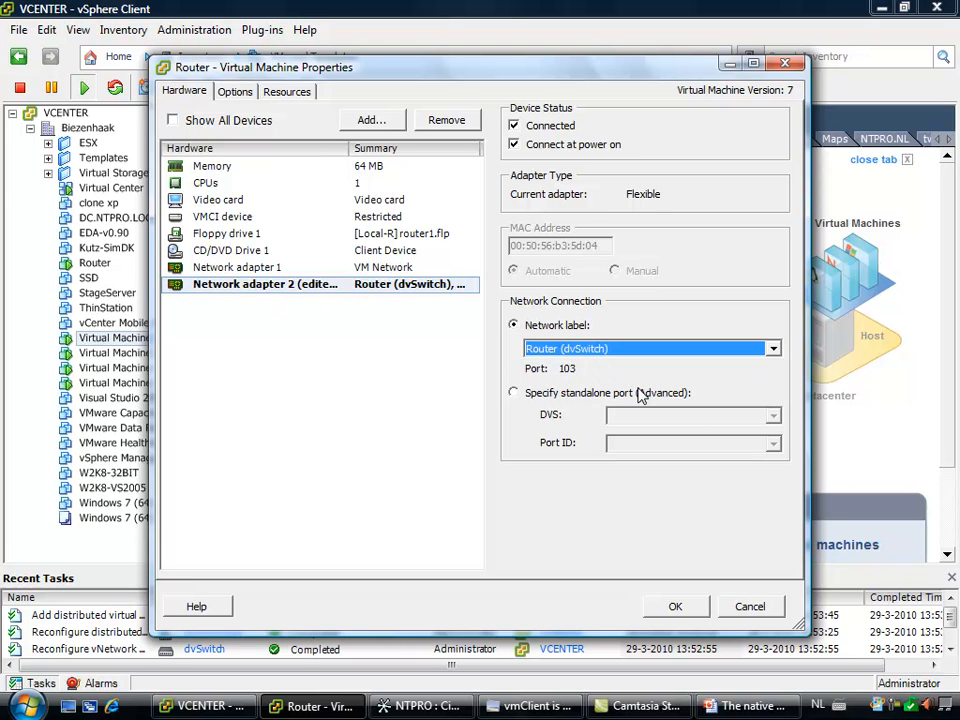
left_click(675, 606)
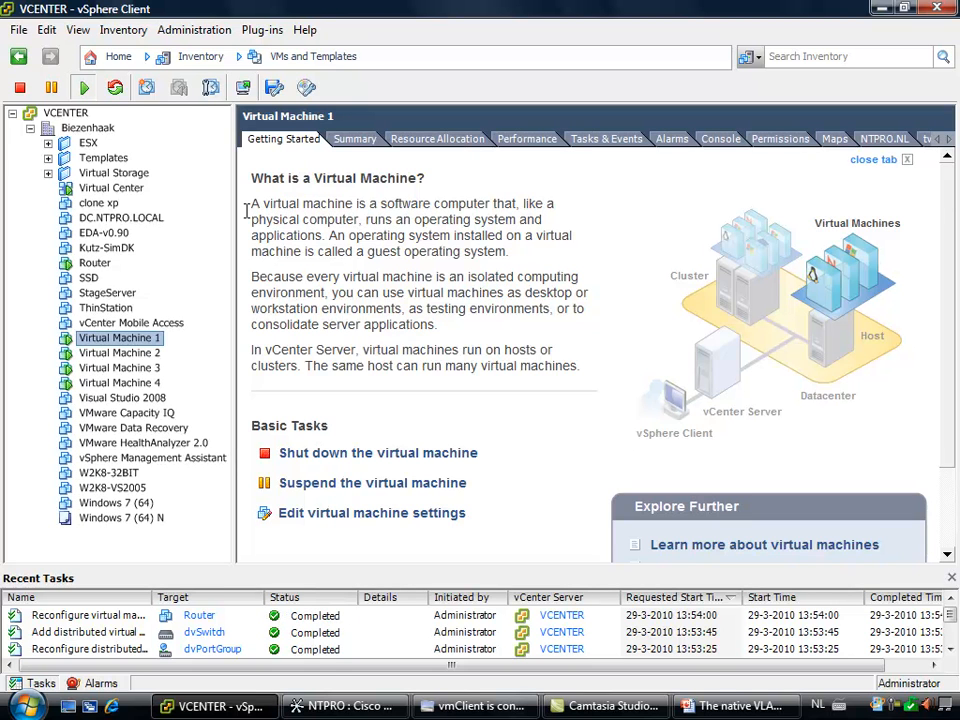
Switch to Cisco Network Assistant and create VLAN 23, named VLAN0023, on the switch
left_click(340, 706)
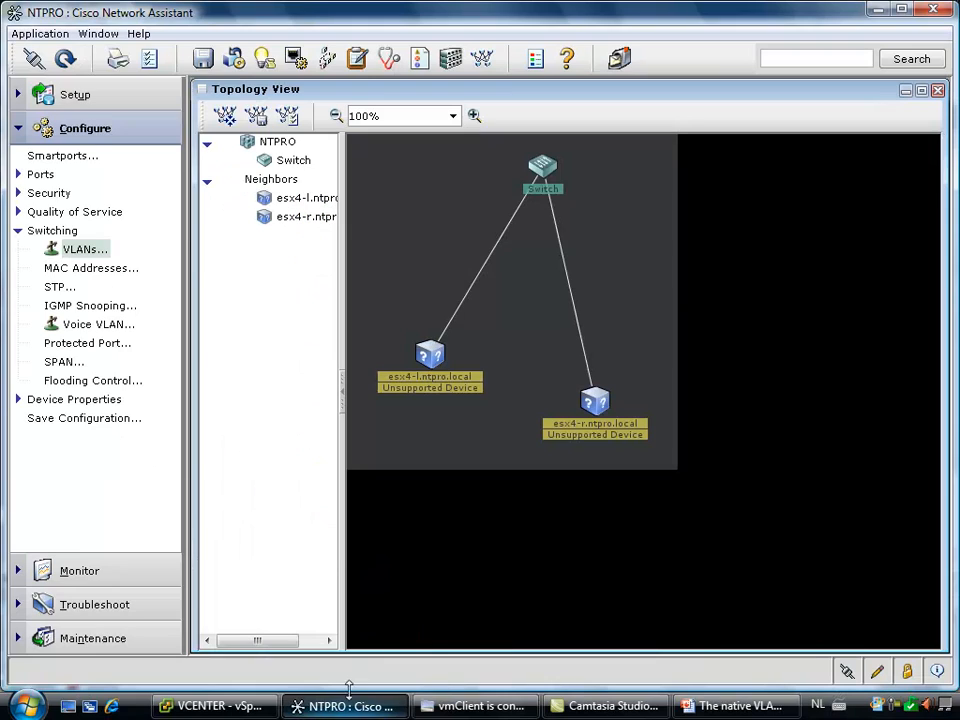
left_click(88, 252)
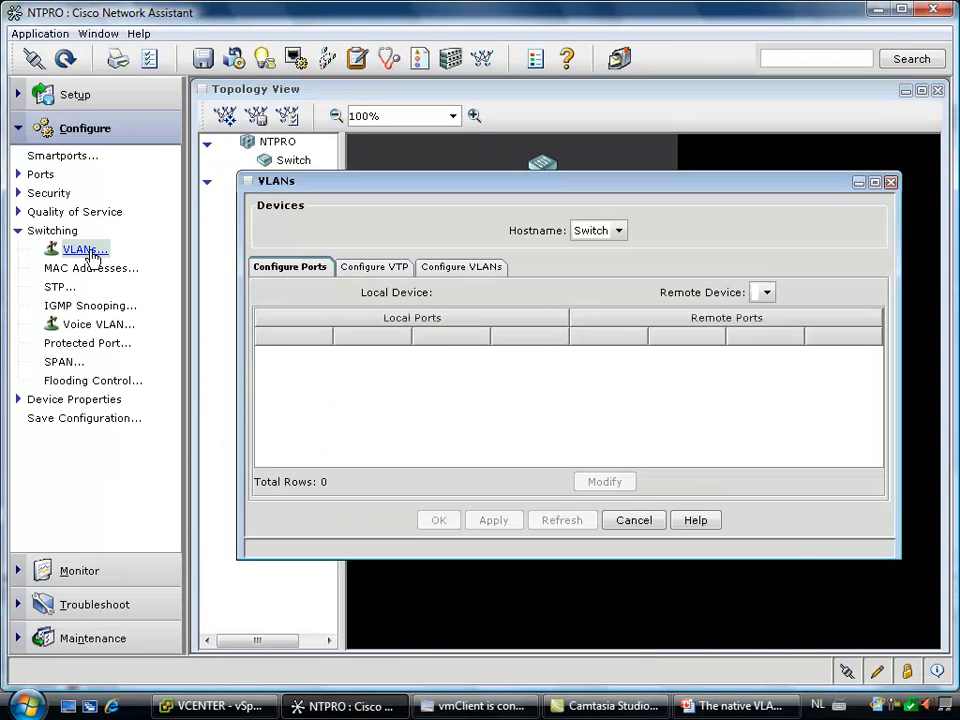
left_click(485, 270)
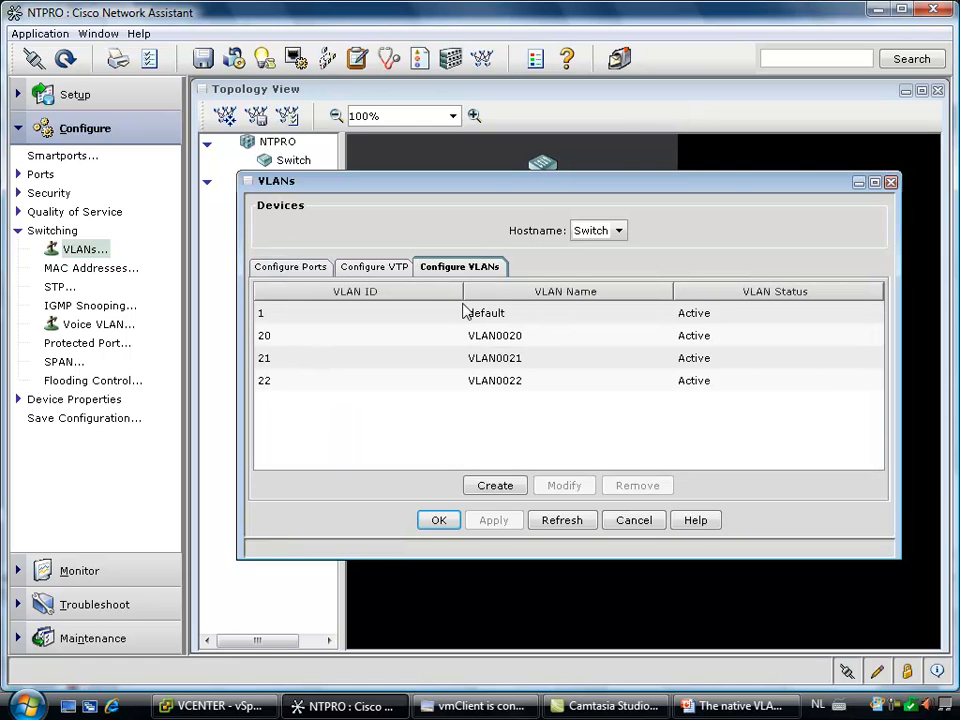
left_click(495, 486)
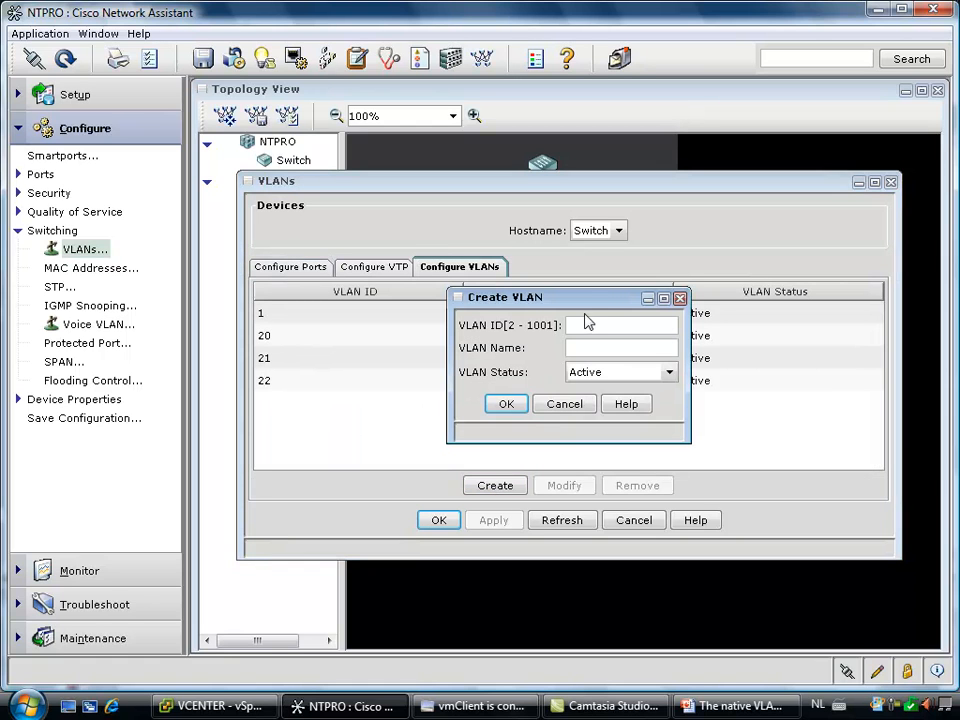
left_click(504, 403)
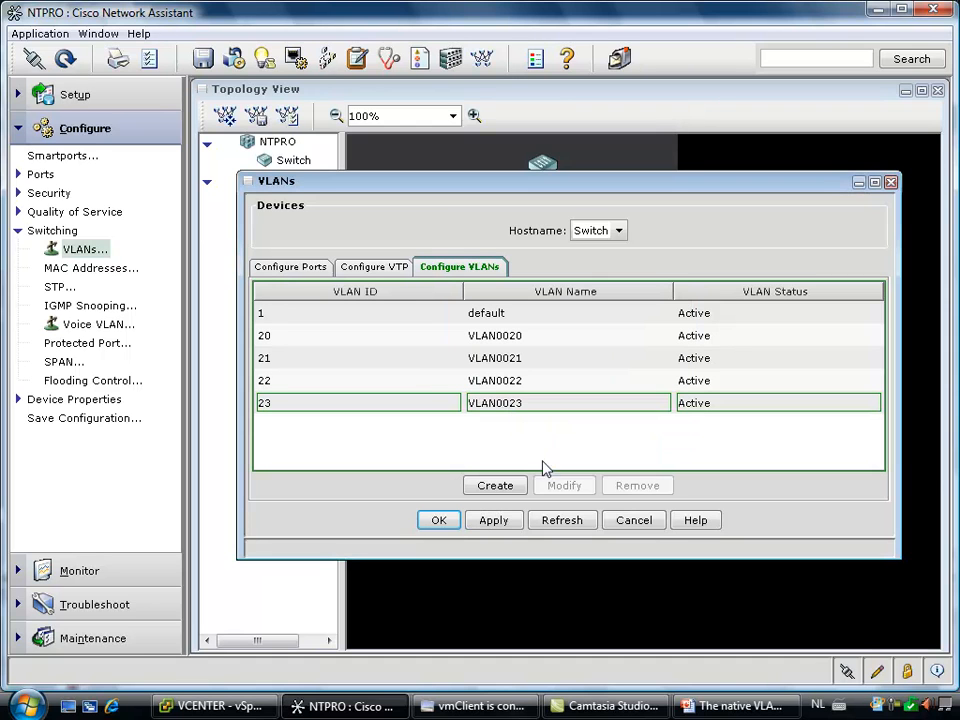
Create VLAN 24, named VLAN0024, with Active status on the switch
left_click(495, 486)
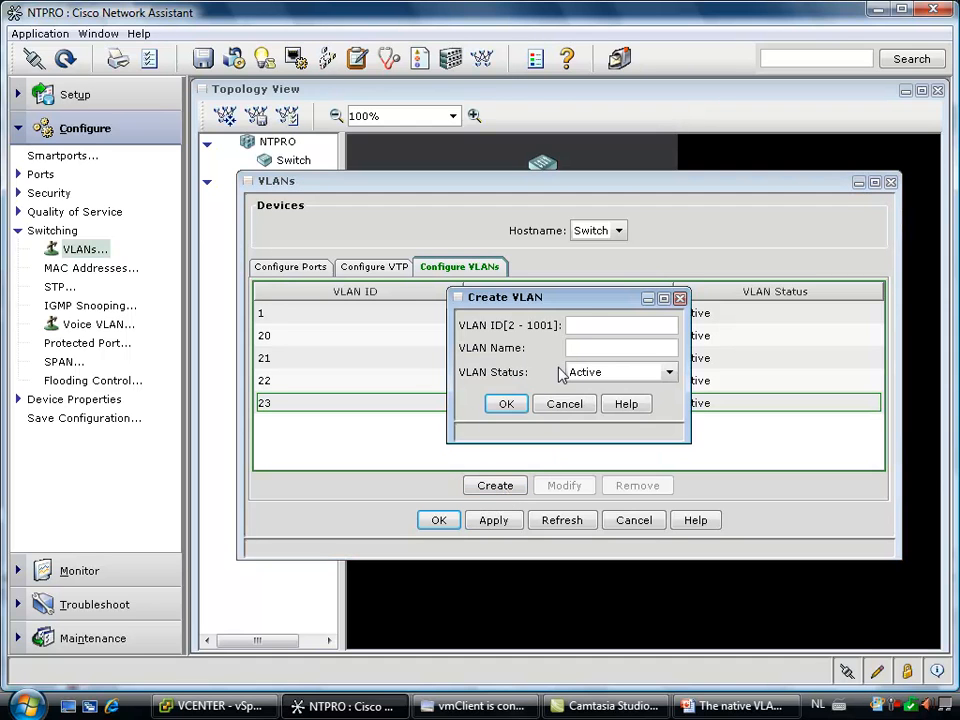
left_click(592, 326)
type("24")
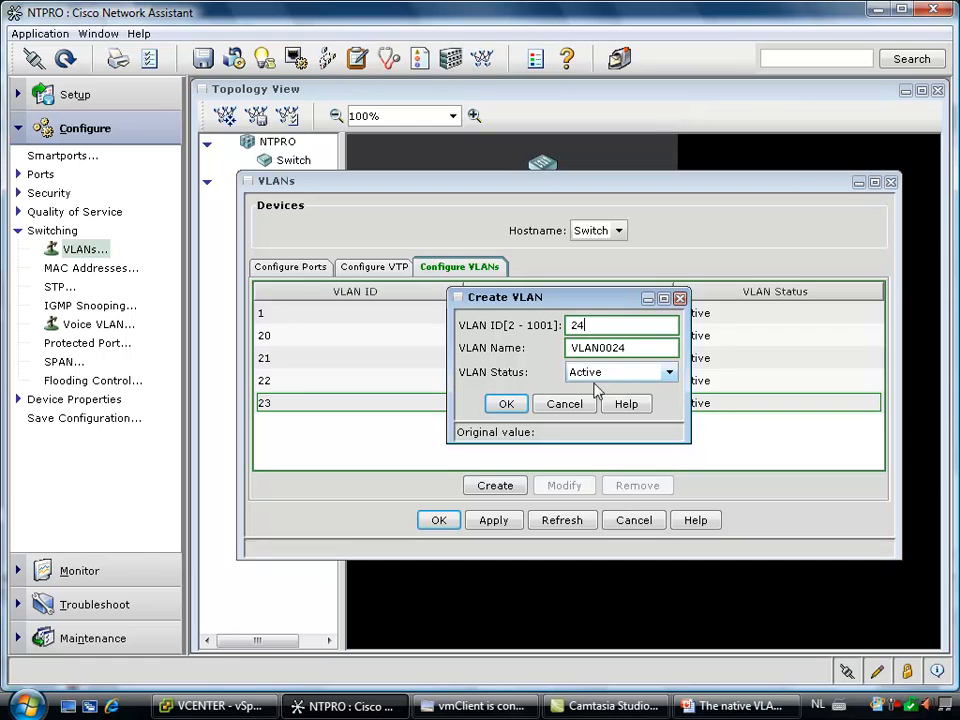
left_click(504, 404)
Create VLAN 25, named VLAN0025, with Active status on the switch
left_click(495, 486)
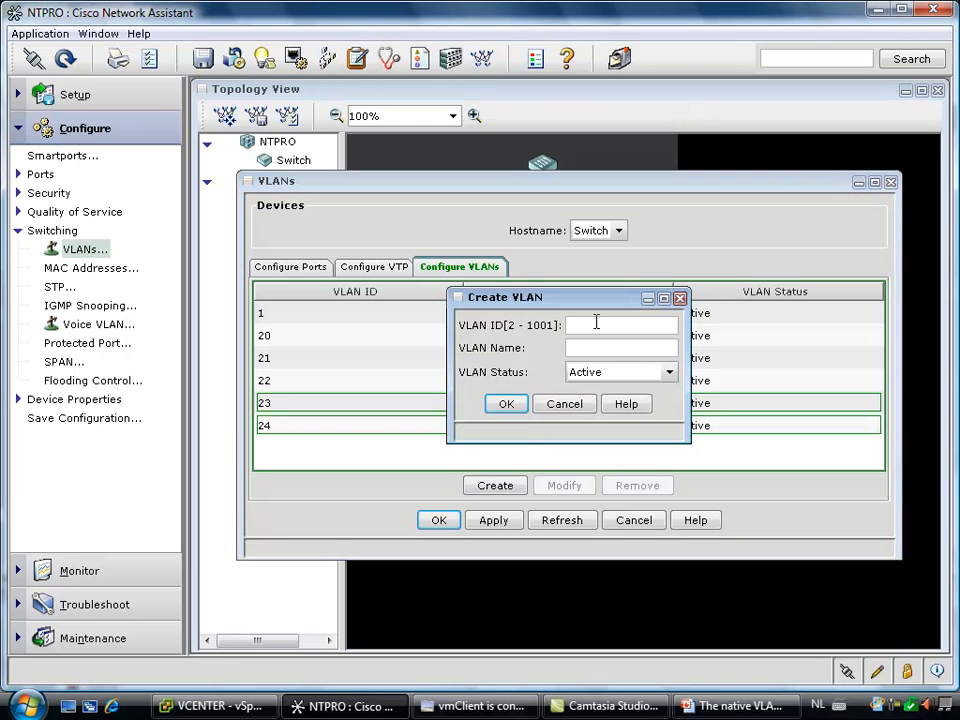
left_click(596, 324)
type("25")
left_click(515, 406)
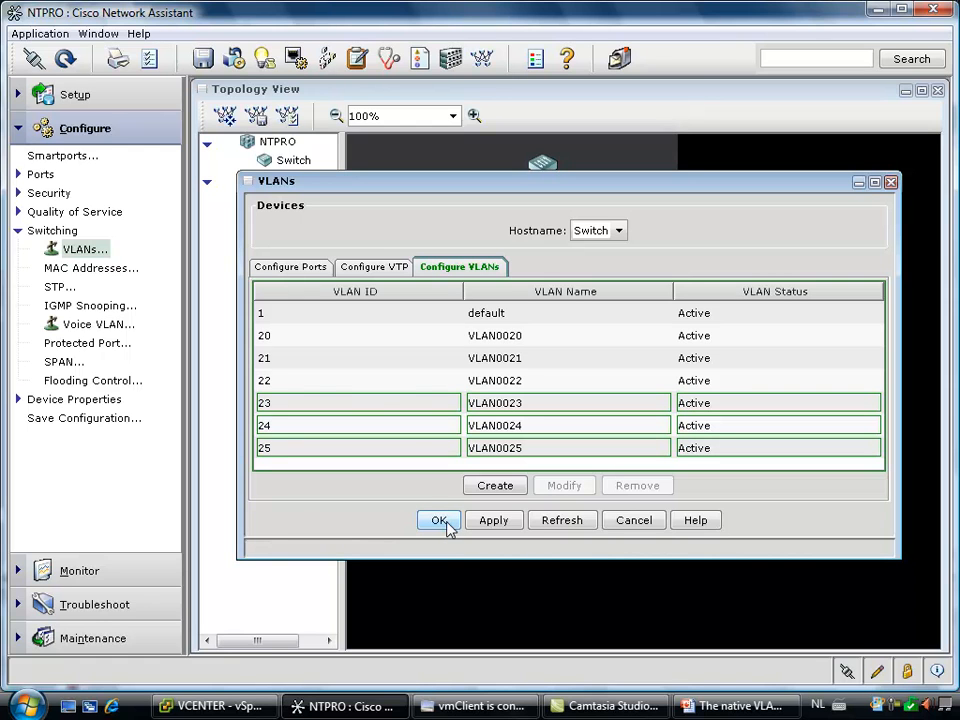
Set the trunk-allowed VLANs of switch port Gi0/2 to 23-25
left_click(310, 267)
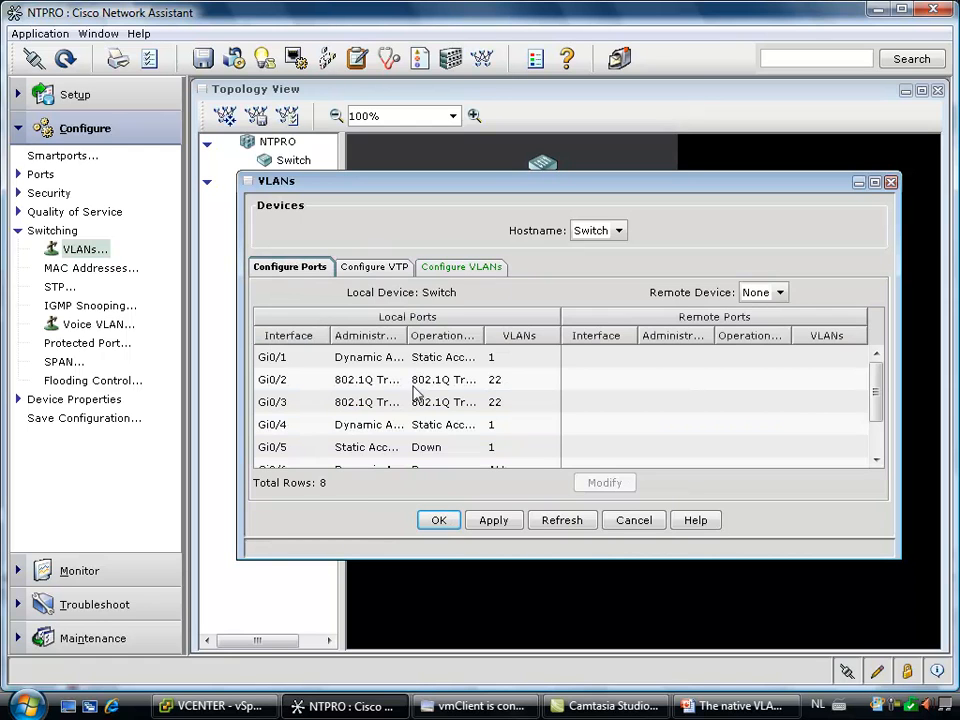
left_click(413, 386)
left_click(605, 482)
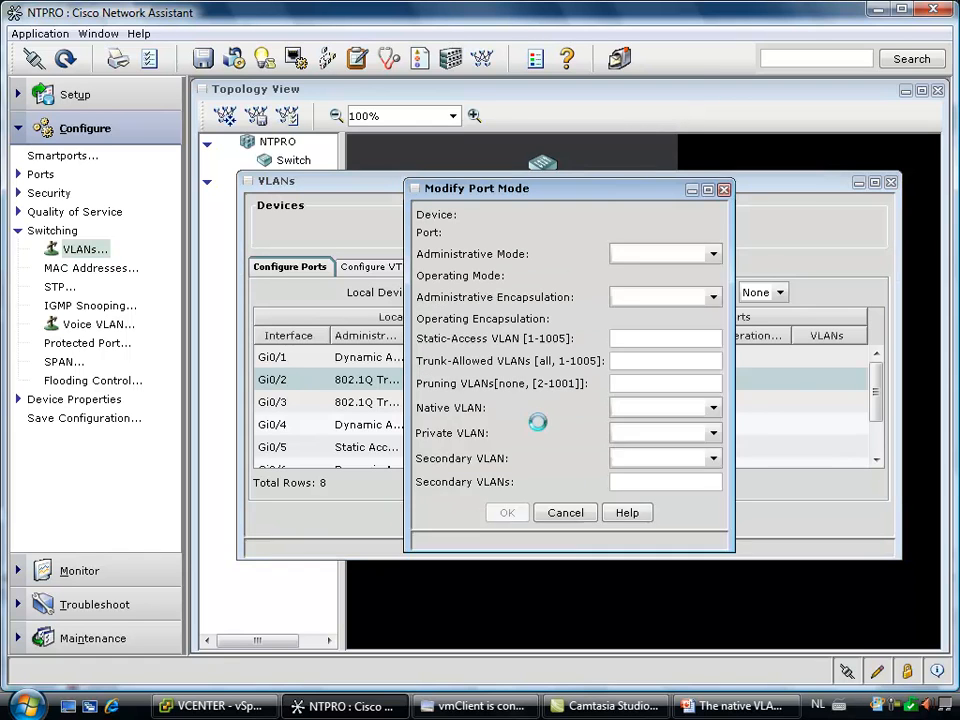
left_click(629, 361)
key("BackSpace")
type("3-25")
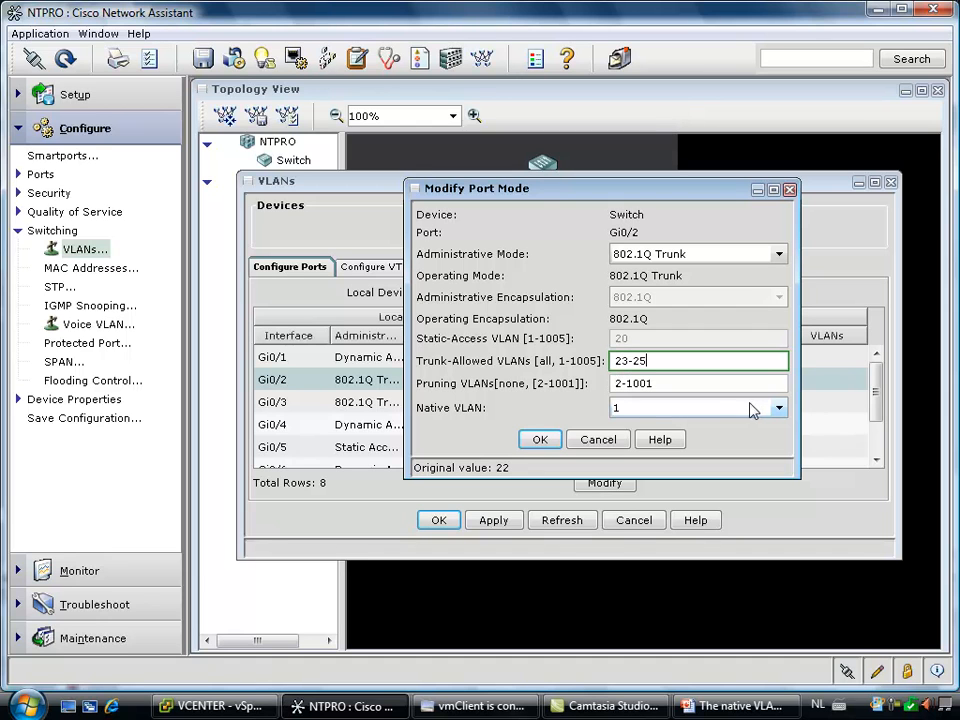
left_click(545, 442)
Set the trunk-allowed VLANs of port Gi0/3 to 23-25, then apply the VLAN changes and close the VLAN configuration
left_click(459, 405)
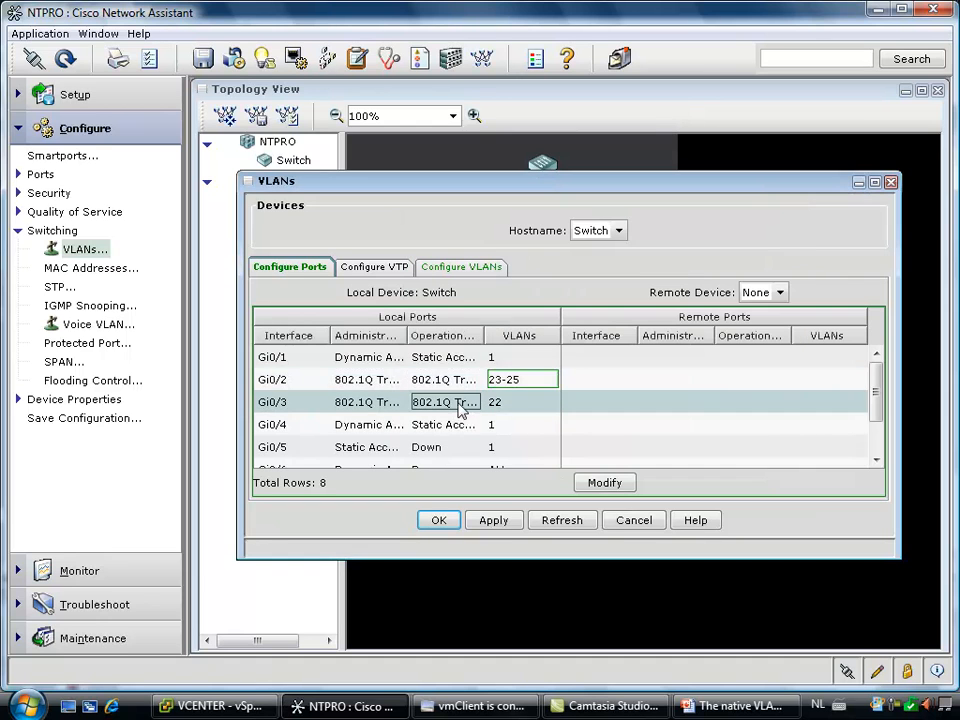
left_click(602, 482)
left_click_drag(647, 360, 601, 368)
type("23-25")
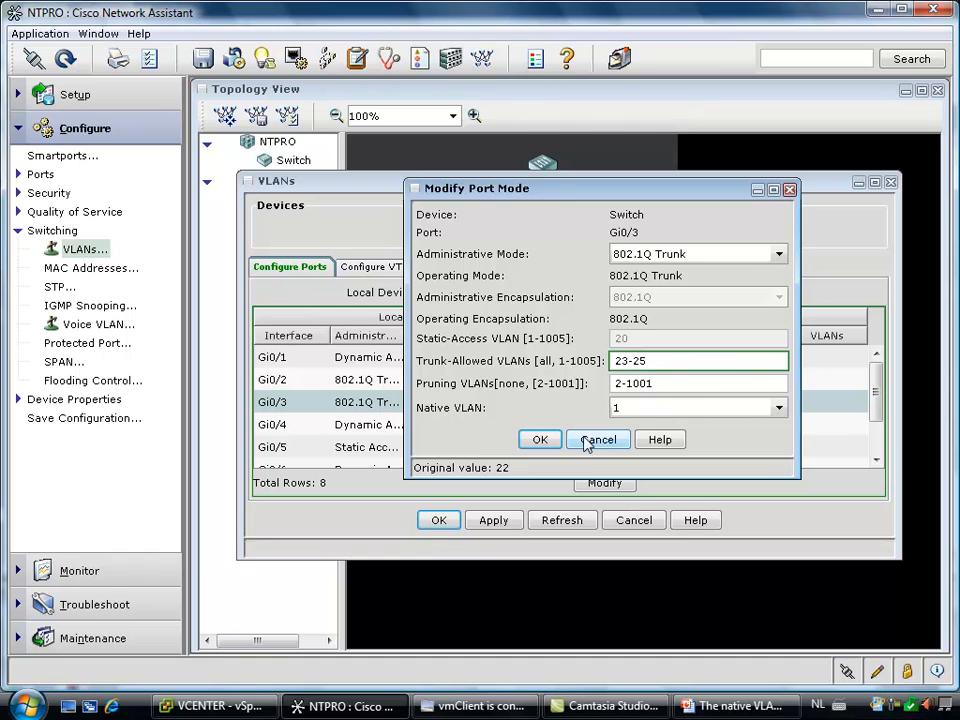
left_click(540, 440)
left_click(503, 521)
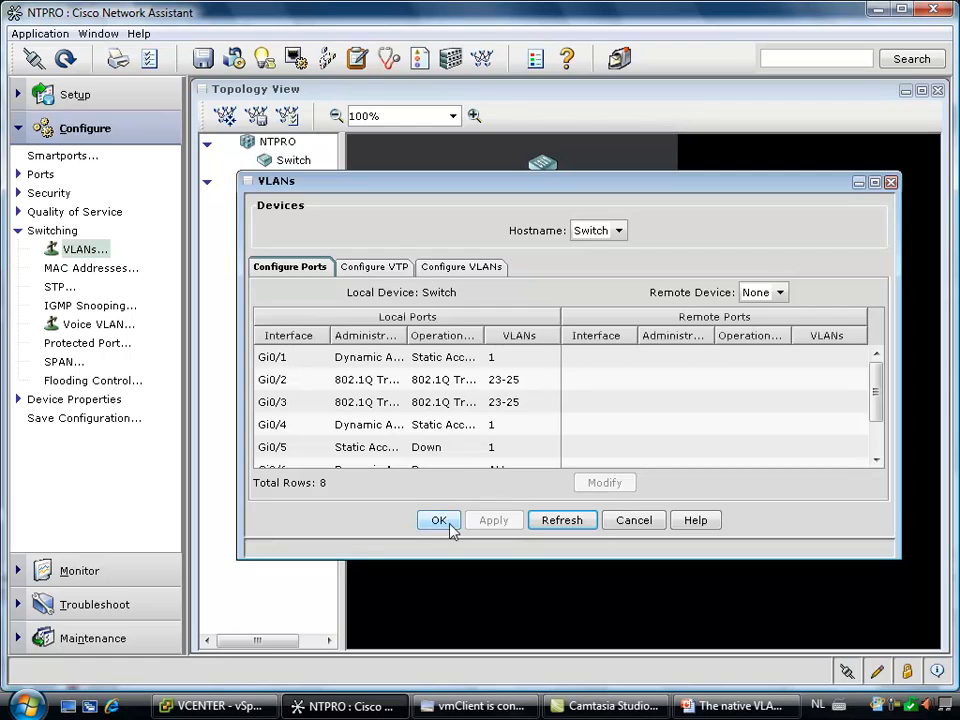
left_click(446, 524)
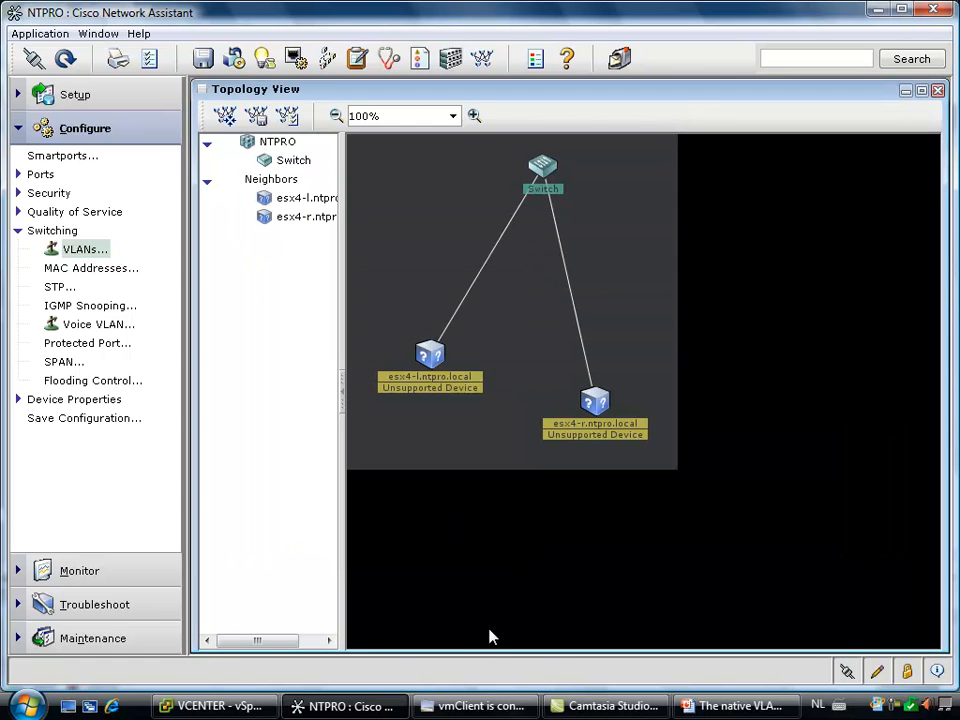
Switch to the vmClient console of Virtual Machine 4 and ping vm3 from its command prompt
mouse_move(519, 713)
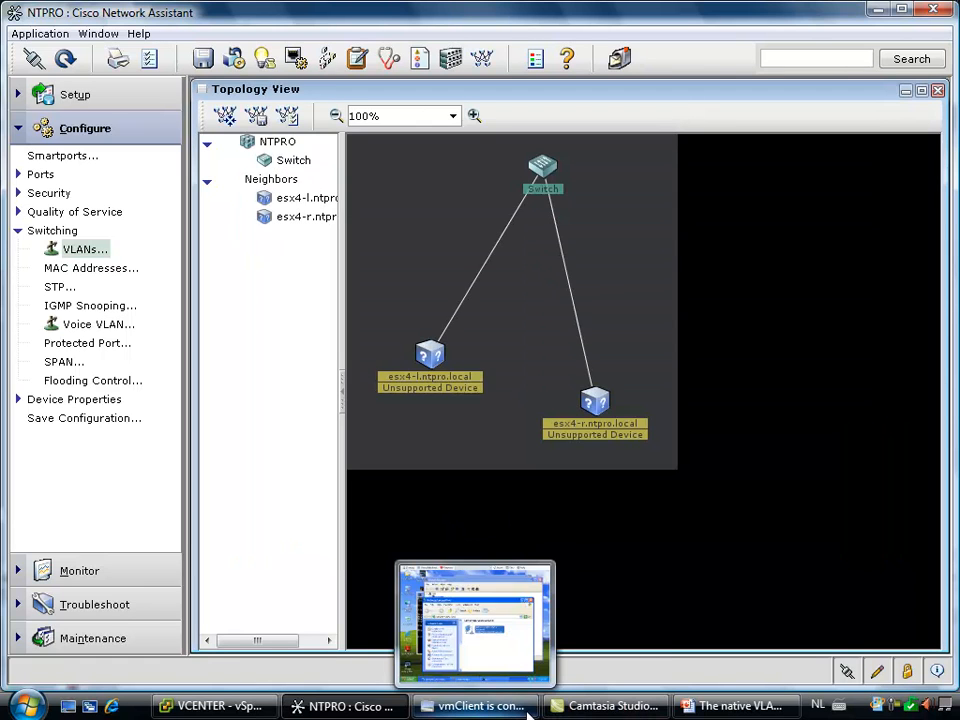
left_click(459, 708)
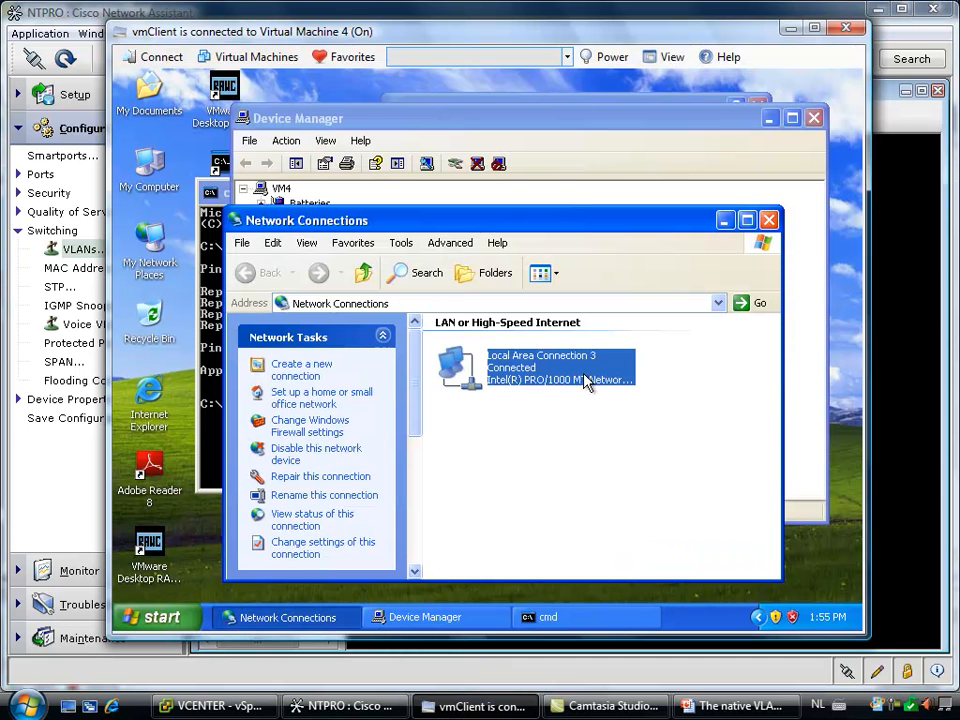
left_click(208, 240)
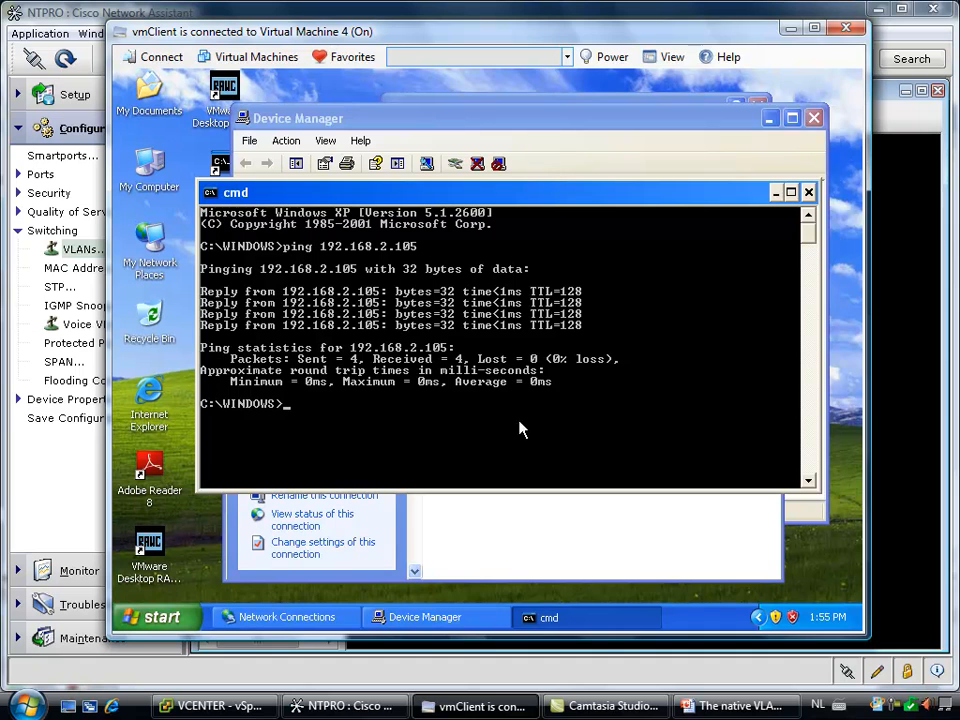
type("ping vm3")
key("Return")
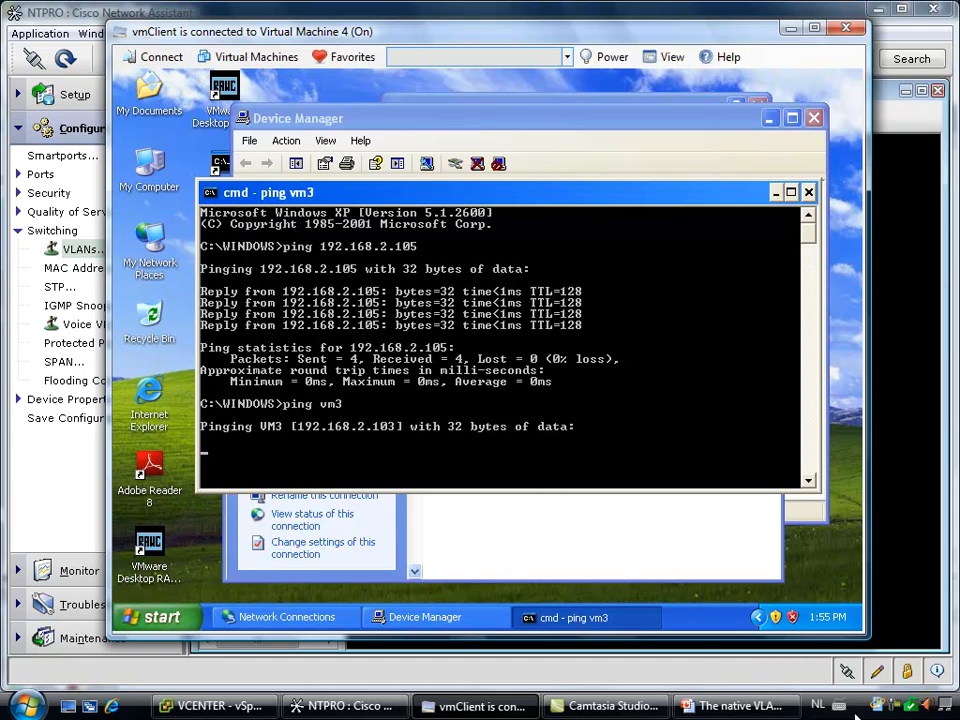
left_click(894, 705)
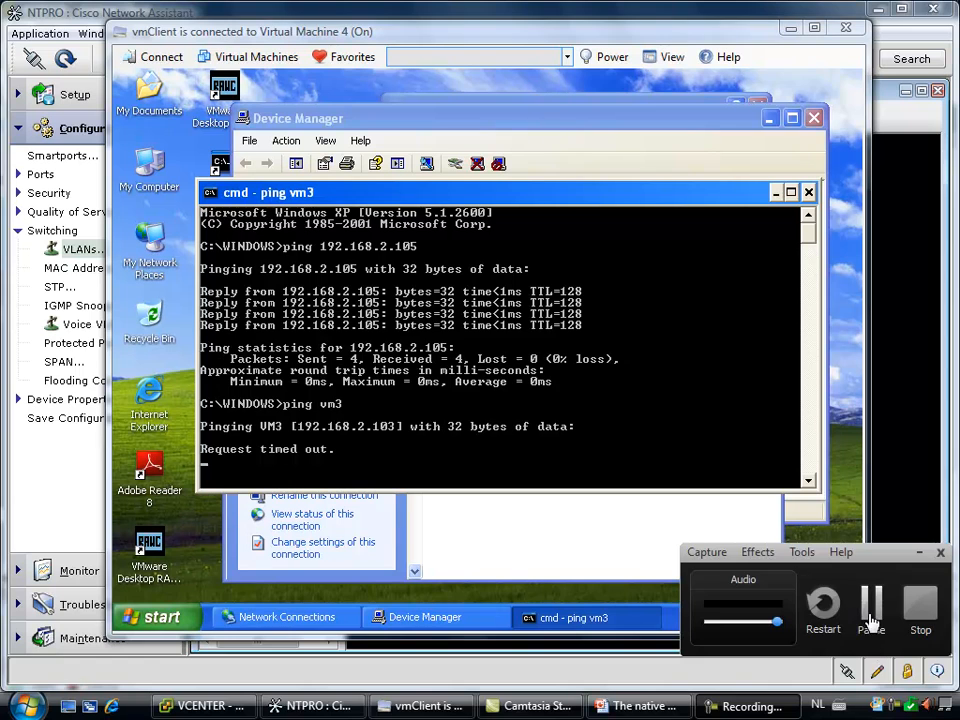
left_click(870, 622)
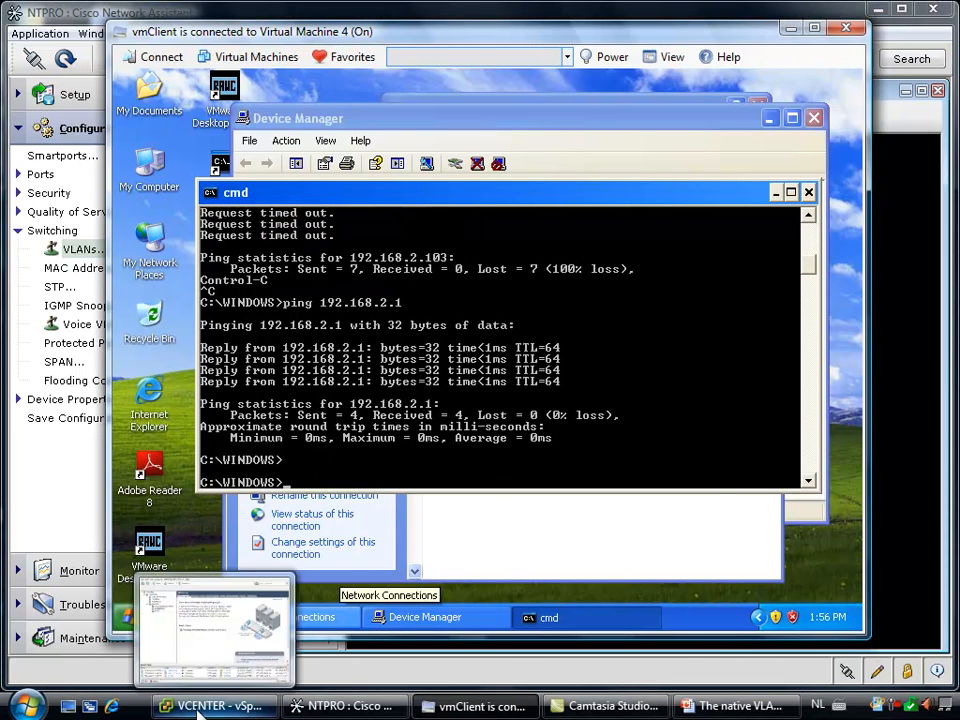
Switch to vSphere Client and check the VLAN policy in the settings of dvPortGroup
left_click(166, 714)
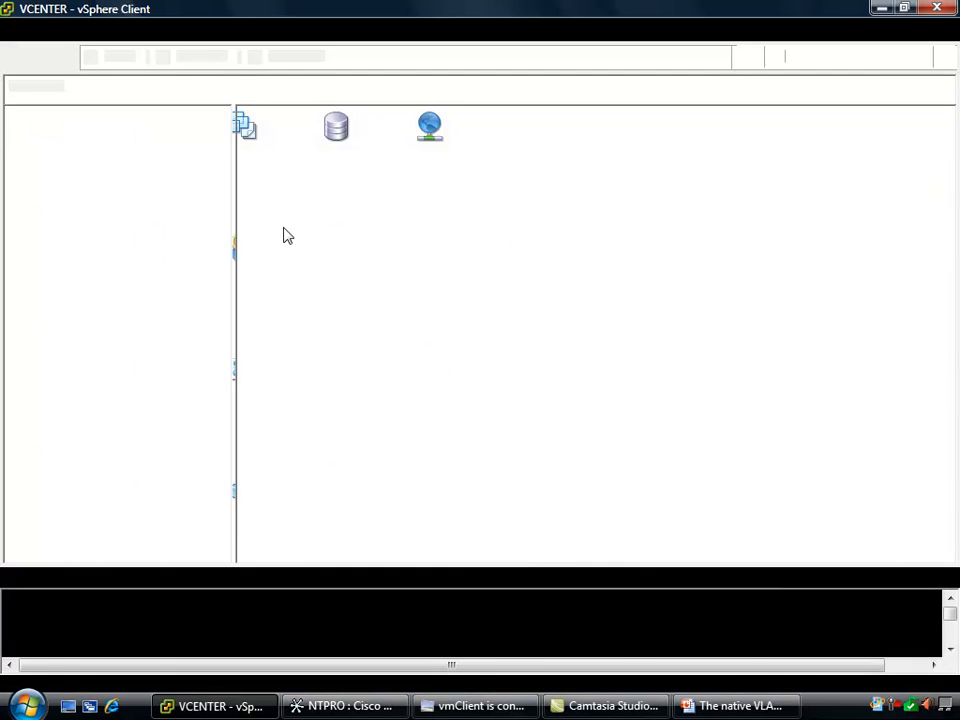
right_click(144, 222)
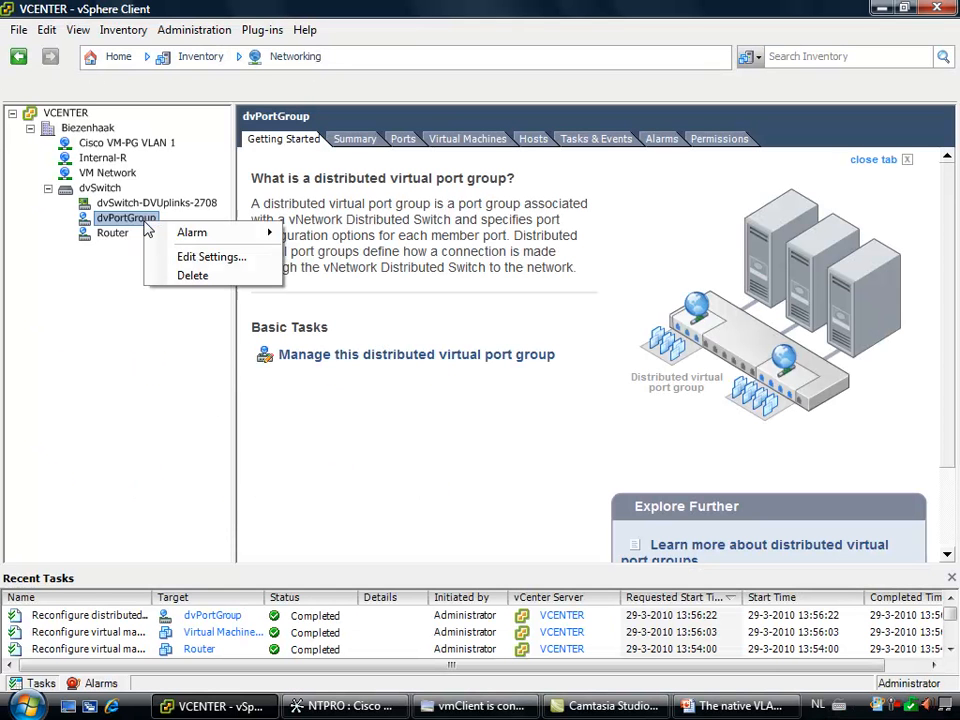
left_click(211, 258)
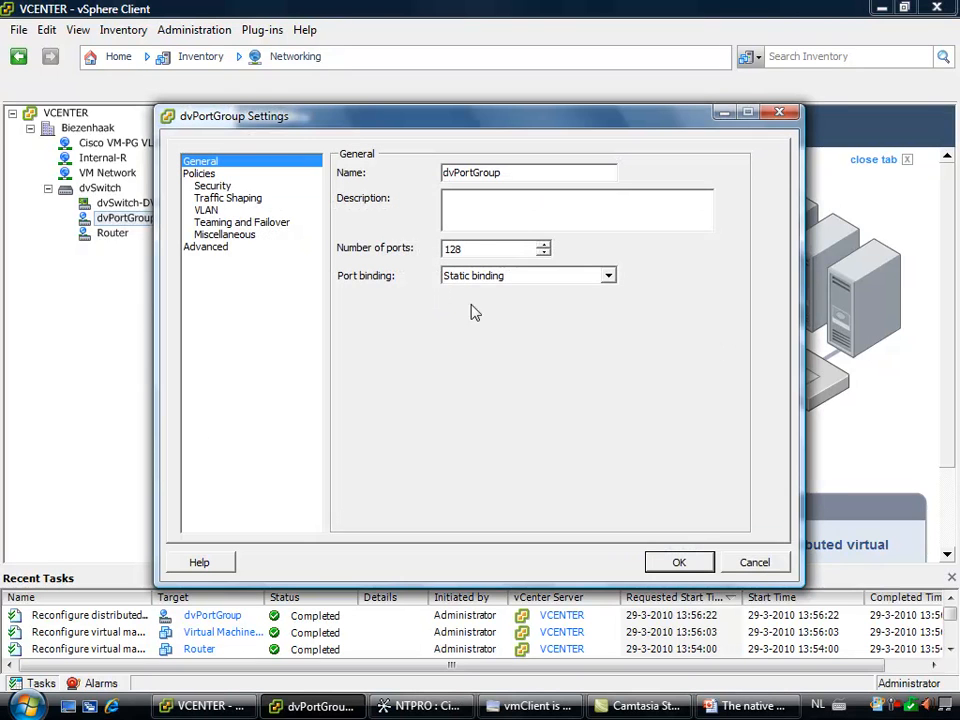
left_click(206, 210)
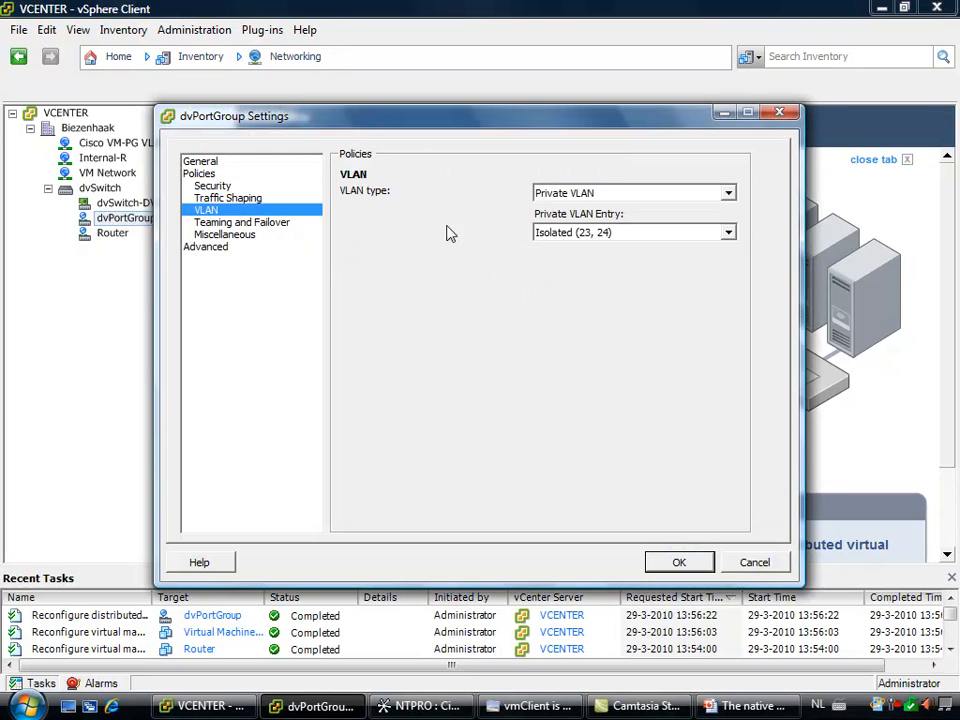
left_click(679, 562)
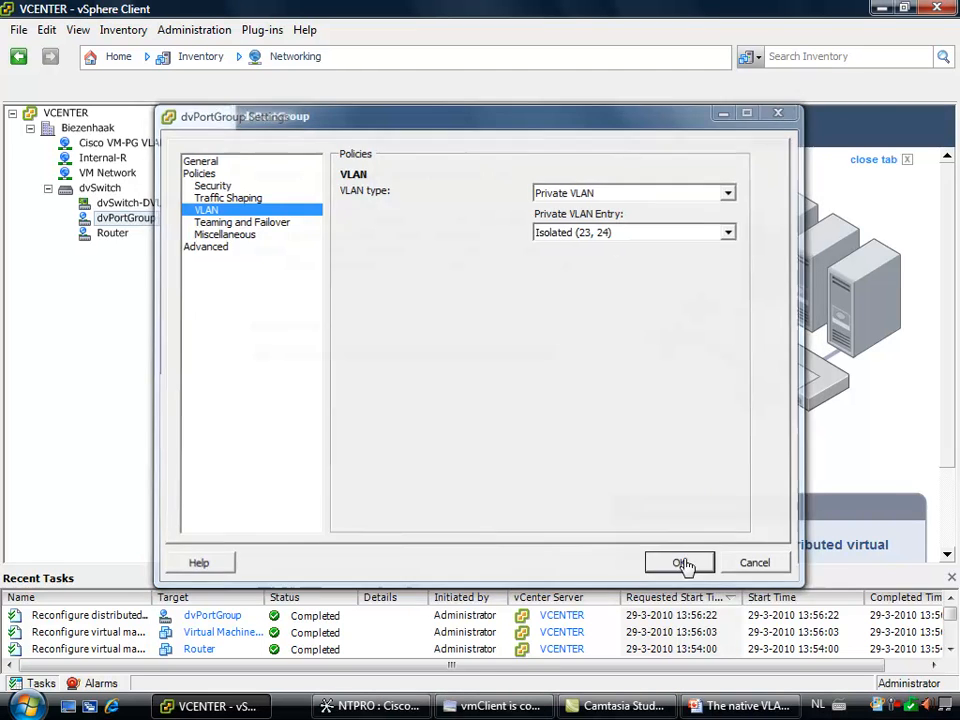
Return to the vmClient console, run the continuous ping "ping vm3 -t" and stop it
left_click(475, 706)
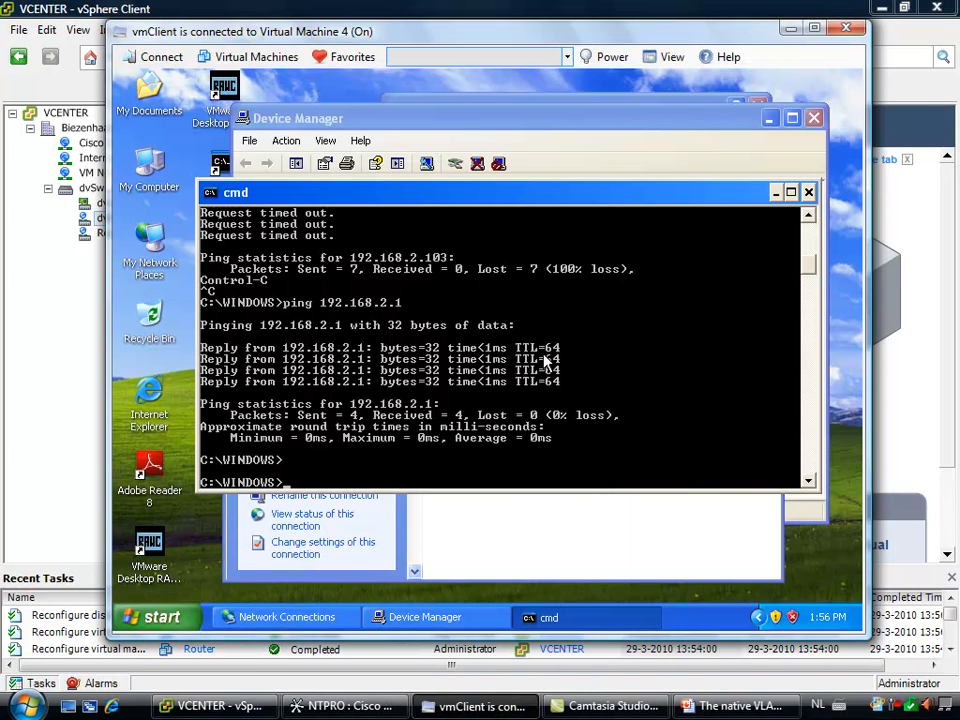
key("Up")
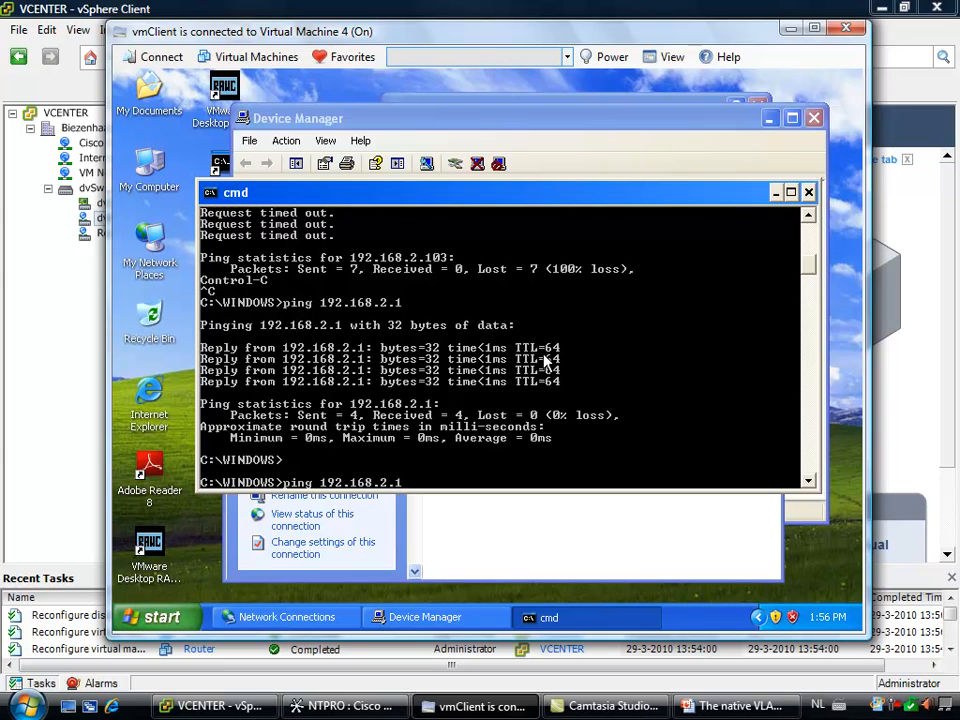
key("Up")
key("Return")
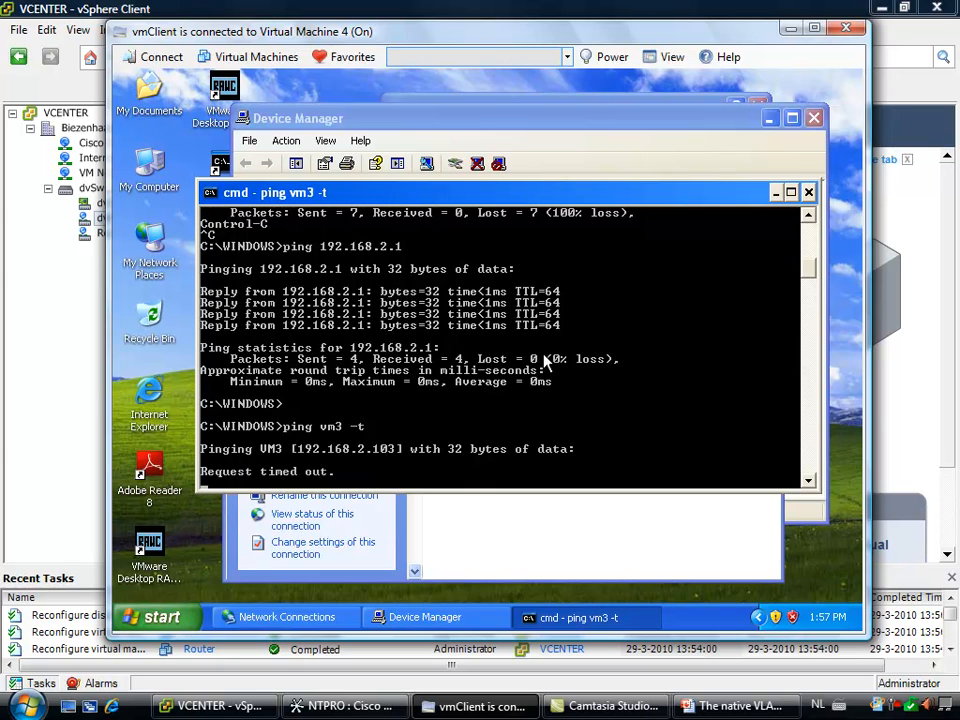
key("ctrl+c")
Run the continuous ping "ping vm4 -t" at the command prompt and stop it
key("Up")
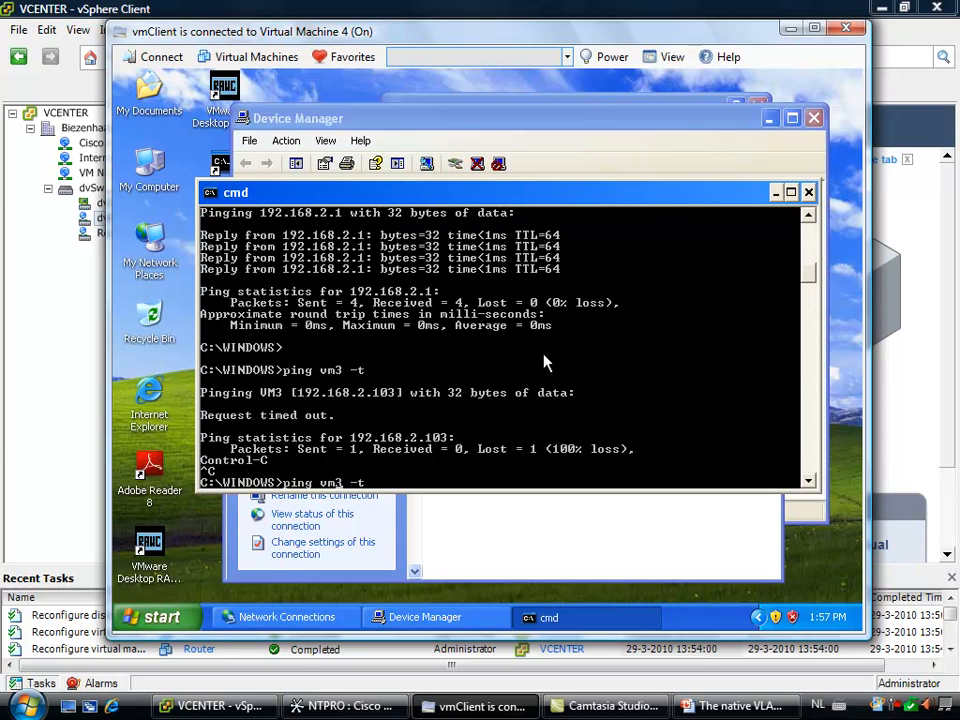
type("4")
key("Delete")
key("Return")
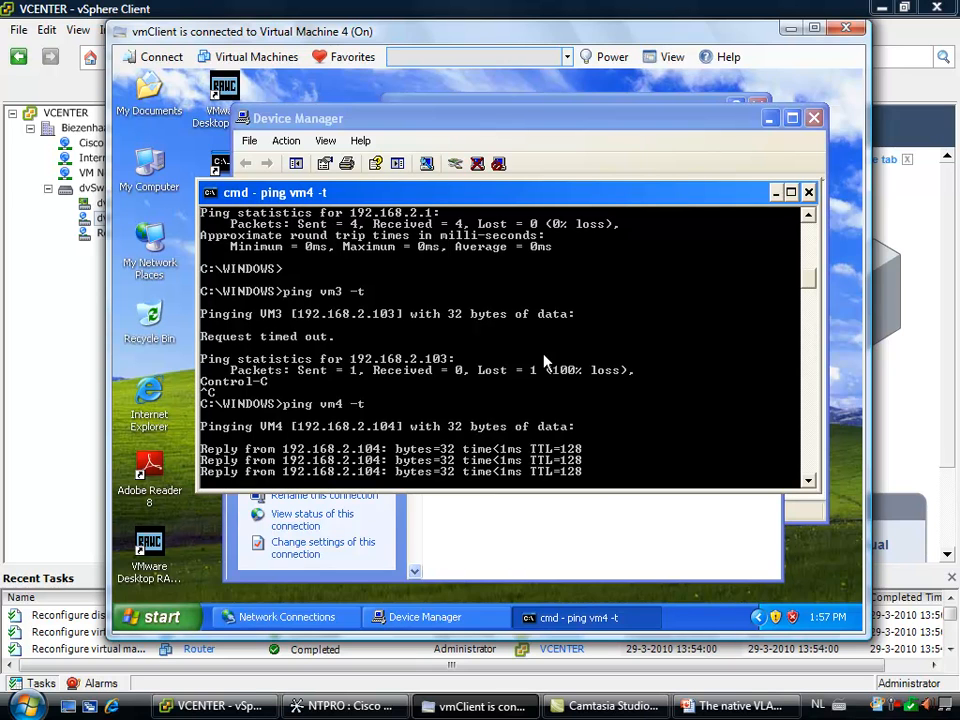
key("ctrl+c")
Run "ping vm1 -t", test web access in Internet Explorer while it runs, and stop the ping
key("Up")
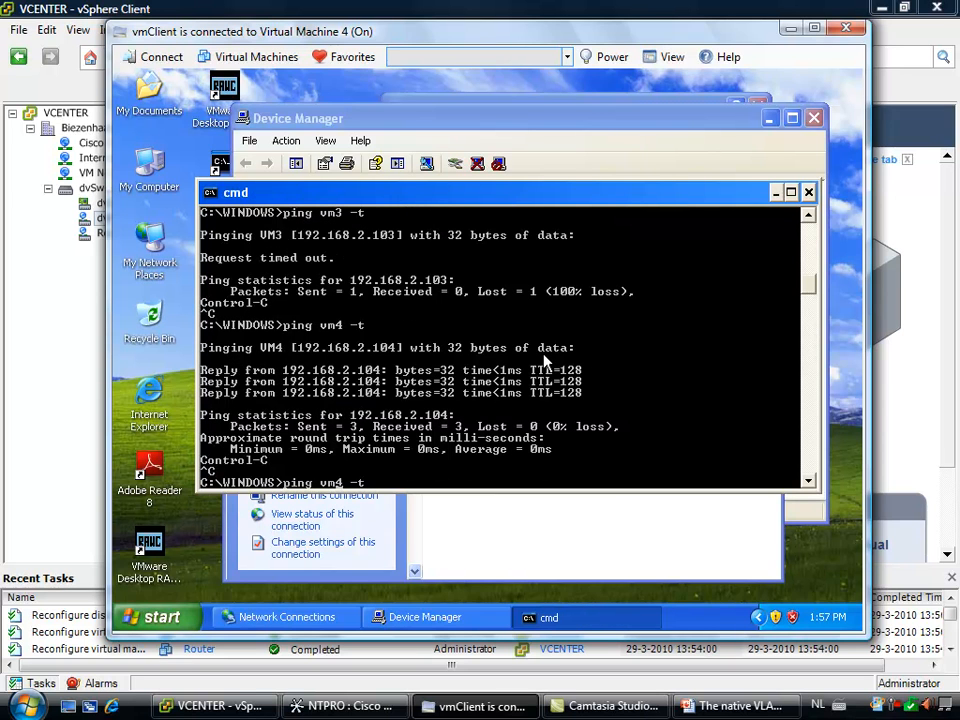
type("1")
key("Delete")
key("Return")
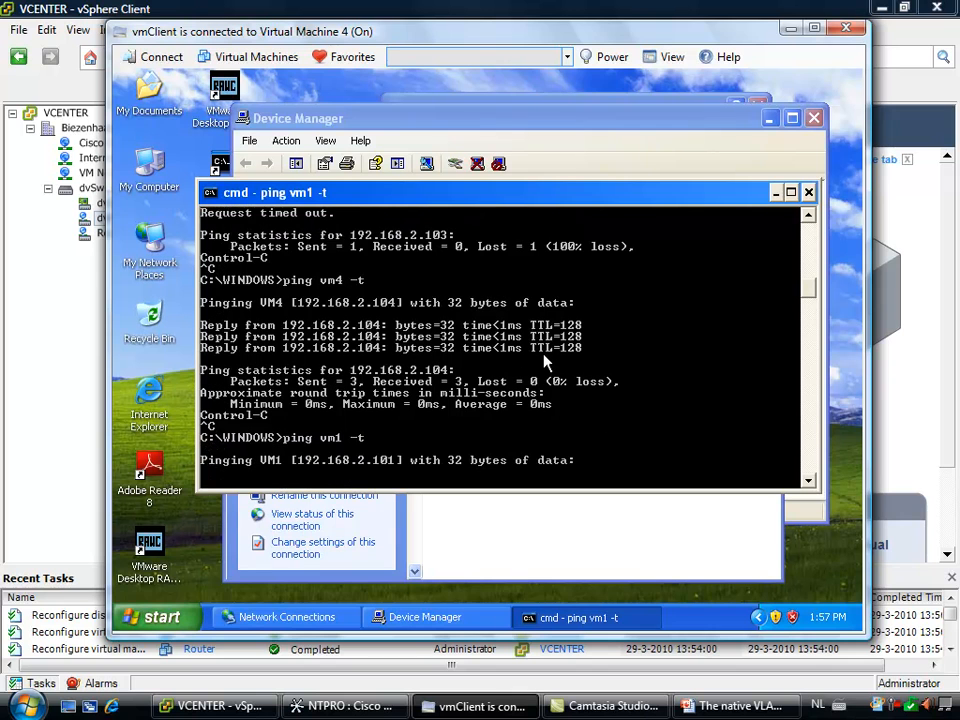
double_click(150, 398)
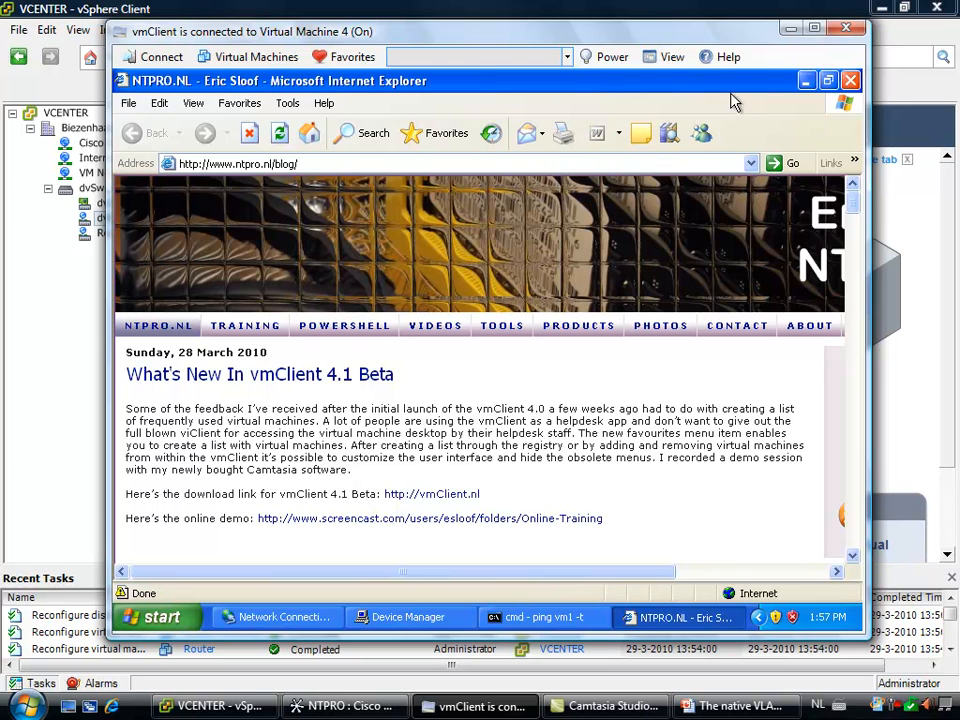
left_click(806, 86)
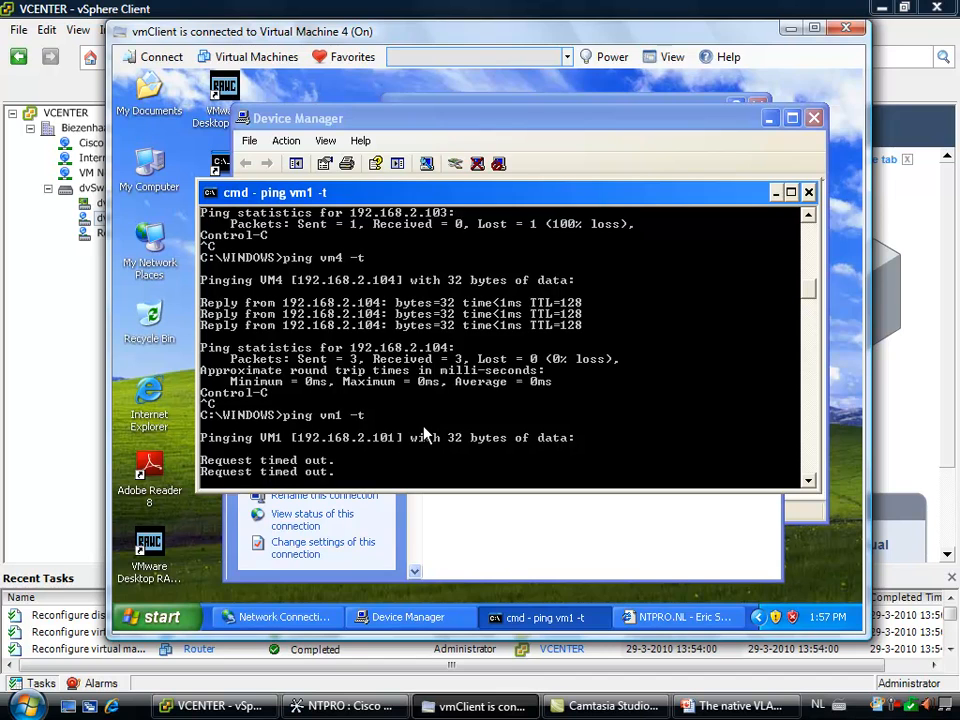
key("ctrl+c")
Switch to vSphere Client and view the virtual machines connected to the dvPortGroup and Router port groups
left_click(87, 303)
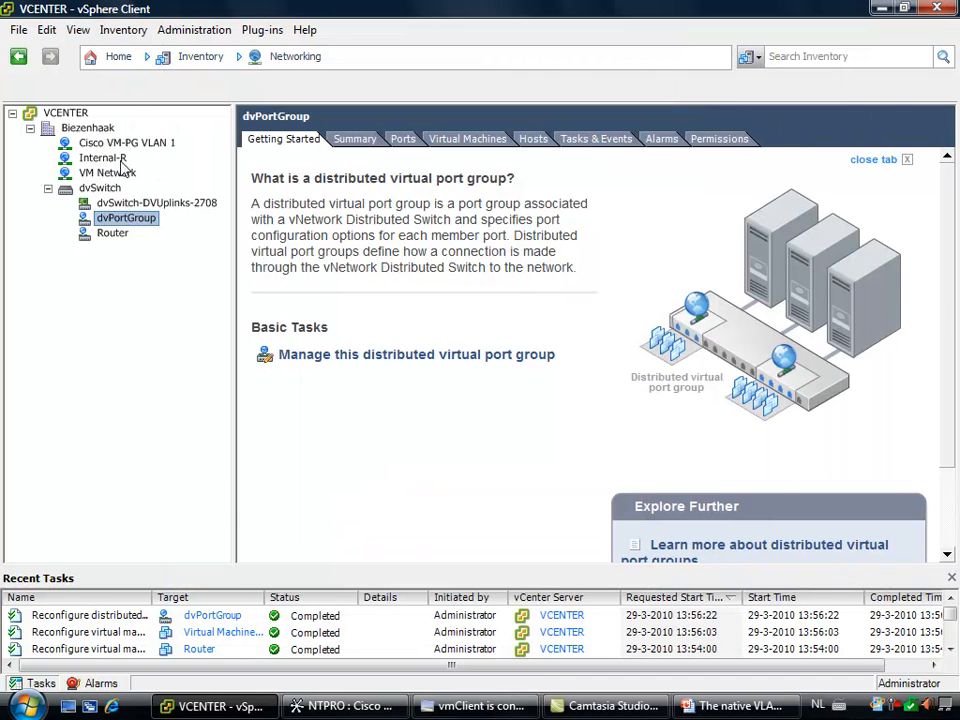
left_click(445, 139)
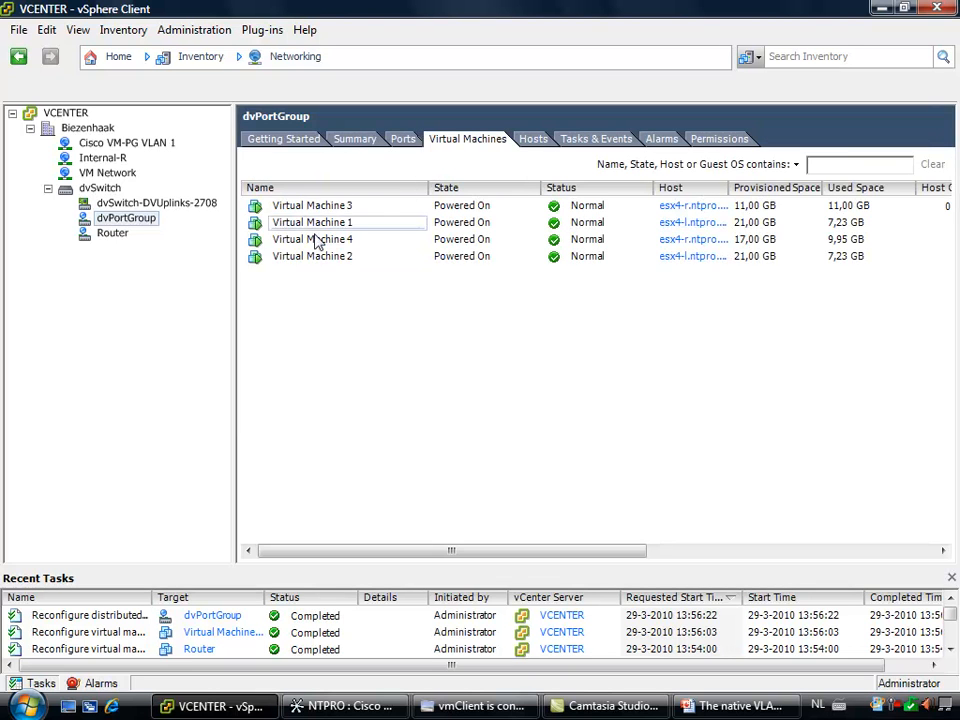
left_click(116, 235)
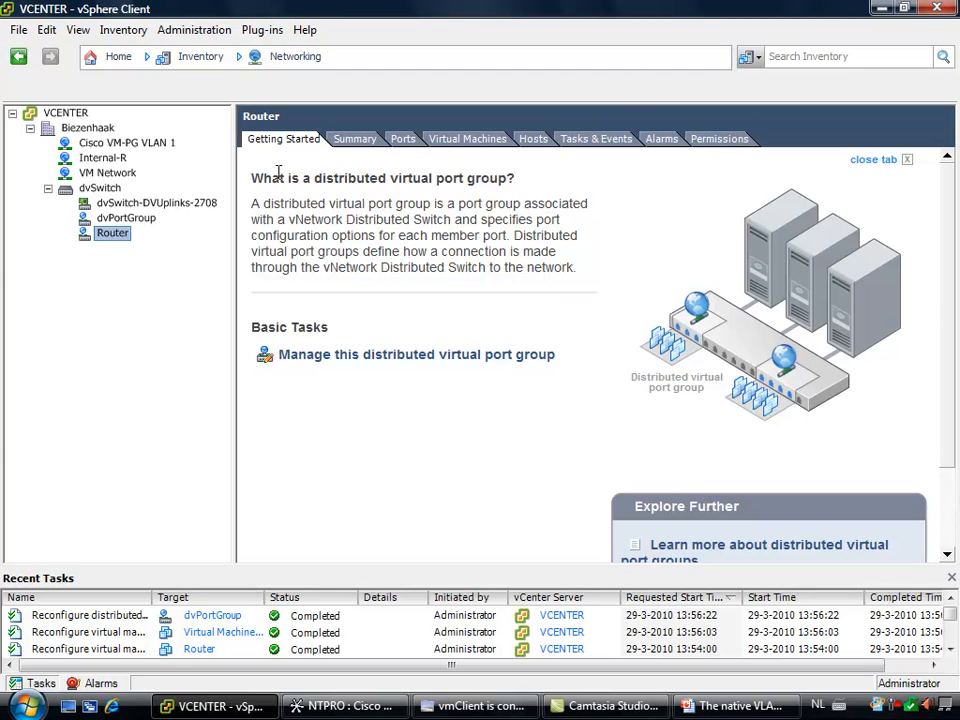
left_click(467, 139)
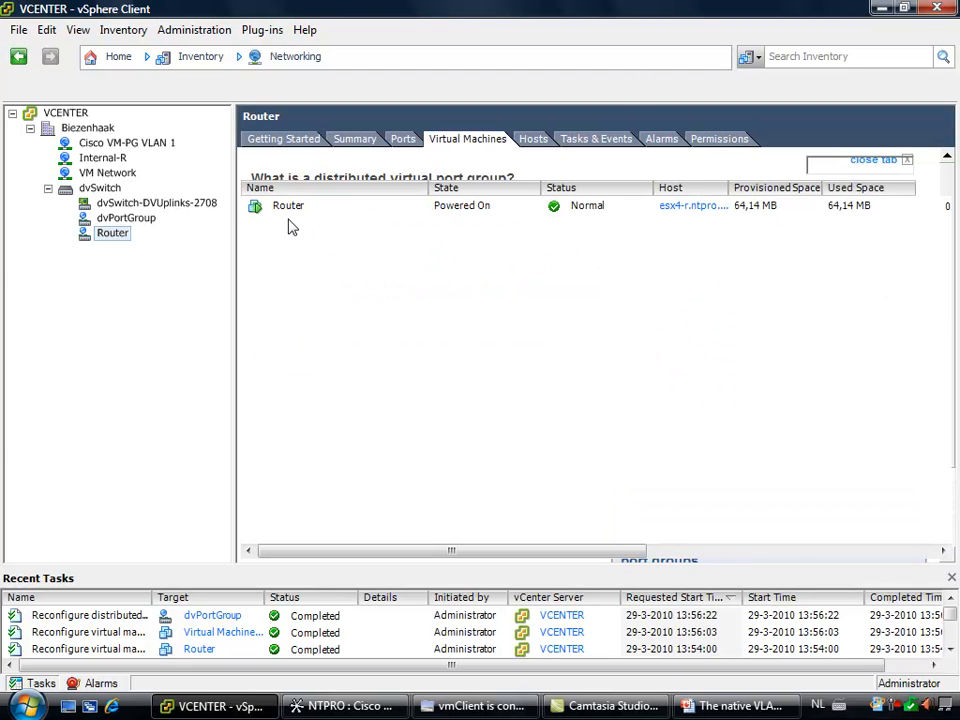
Create the port group dvPortGroup2 on dvSwitch with 128 ports and the private VLAN entry Community (23, 25)
right_click(170, 205)
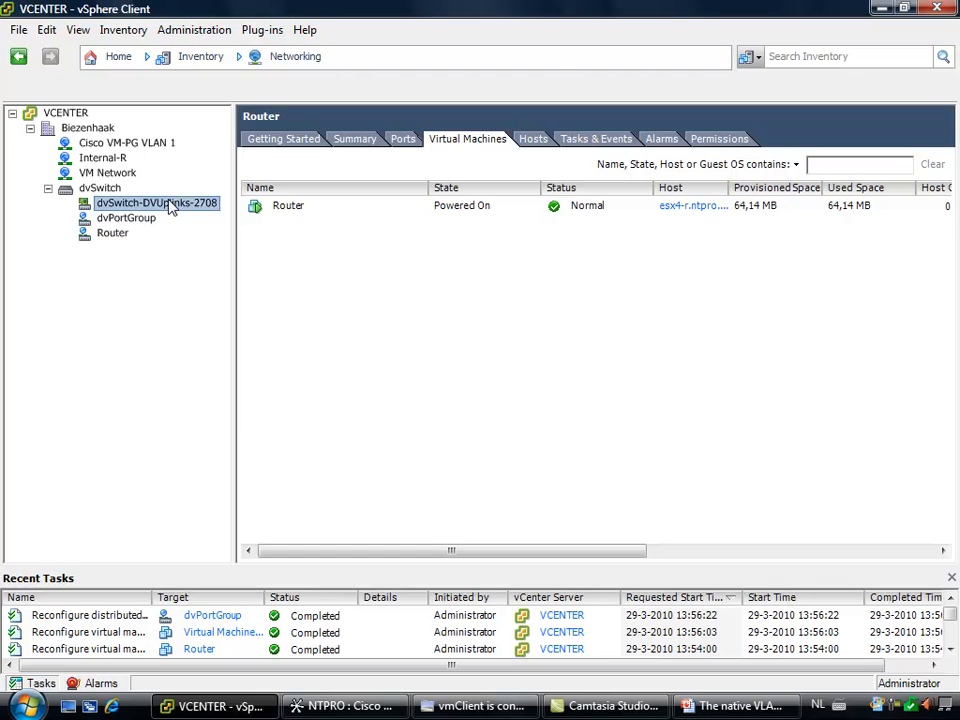
left_click(113, 188)
right_click(113, 188)
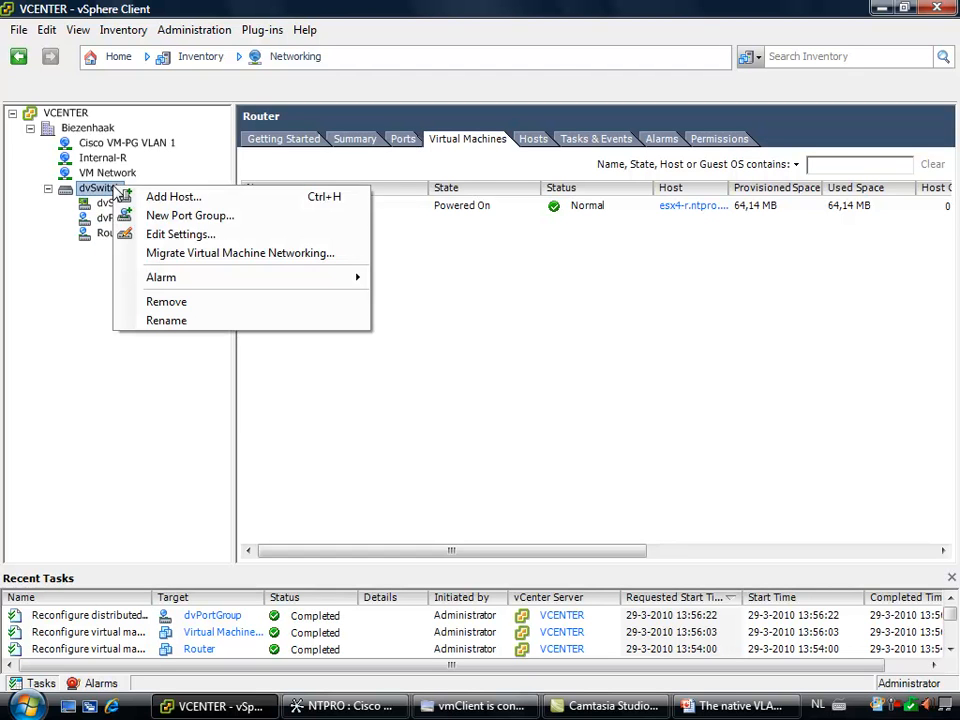
left_click(220, 215)
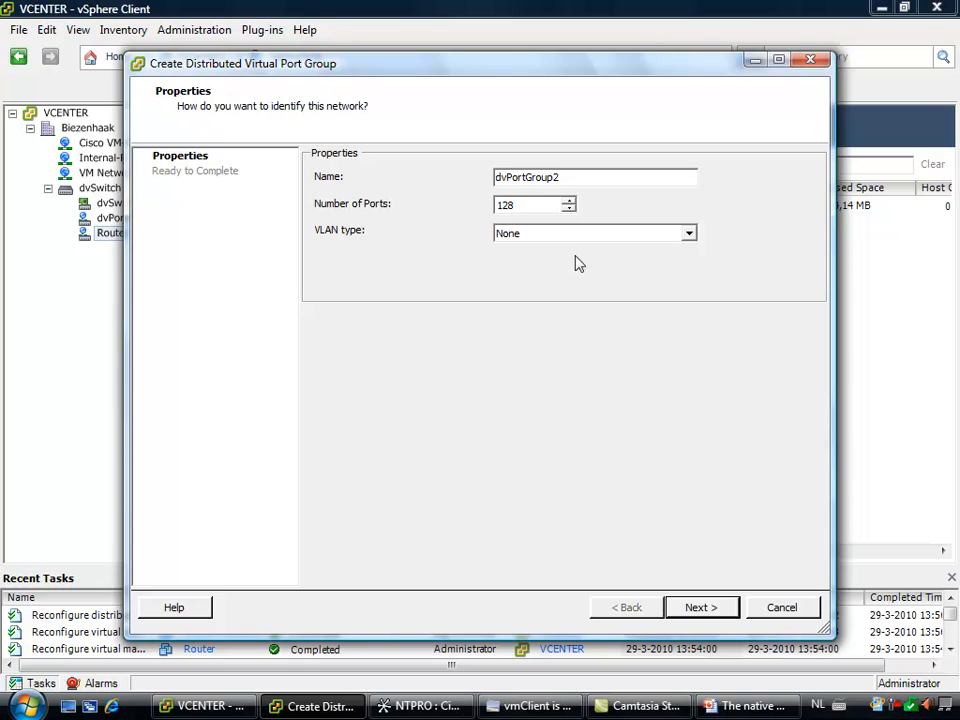
left_click(567, 236)
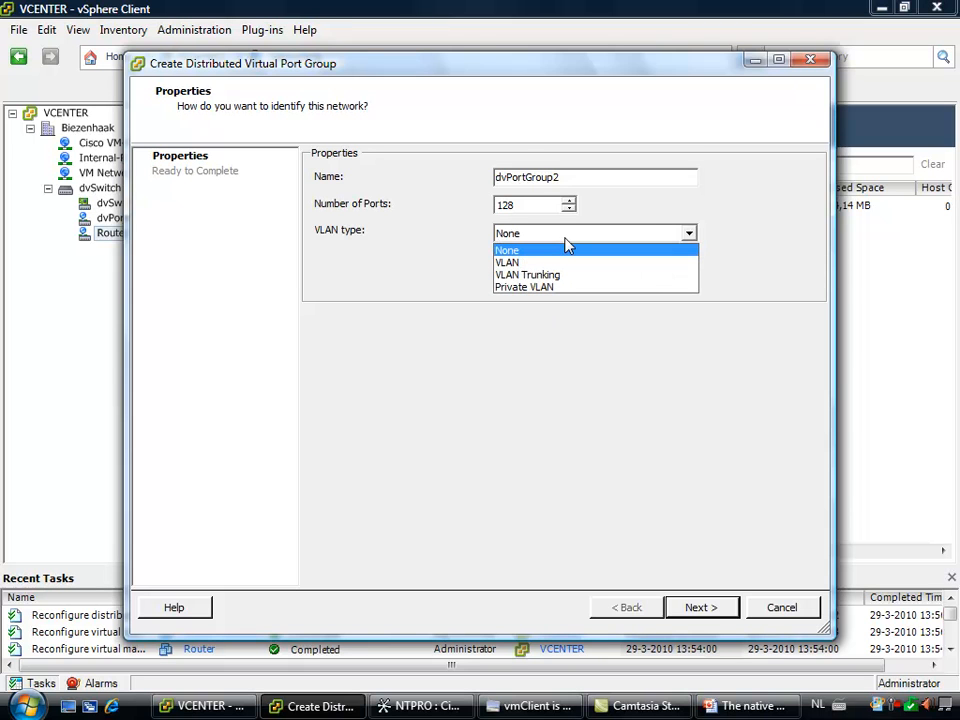
left_click(551, 287)
left_click(565, 272)
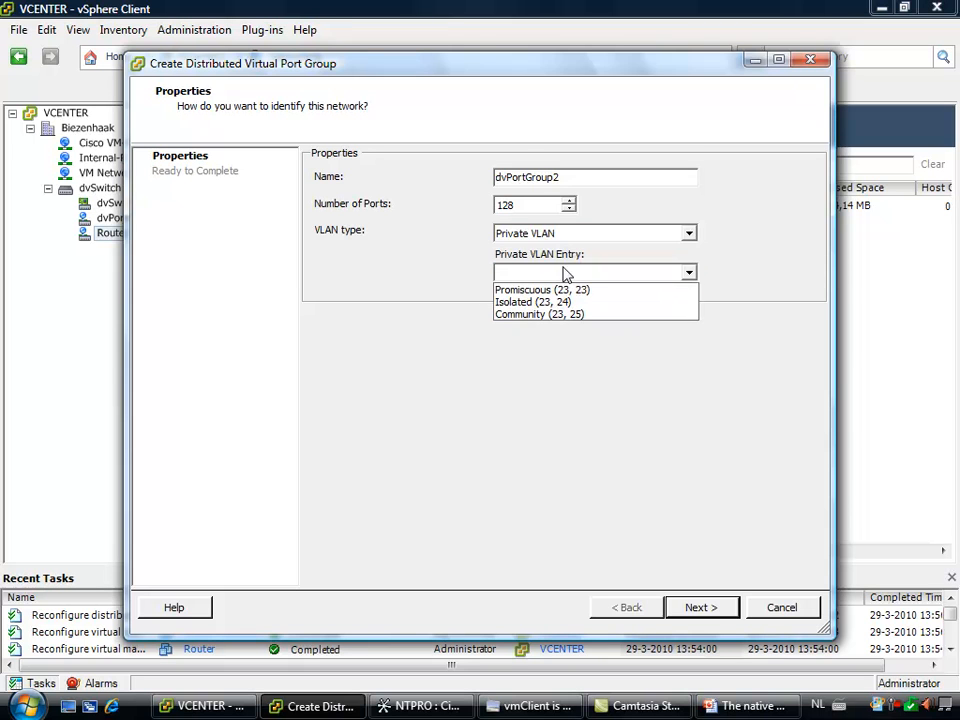
left_click(556, 314)
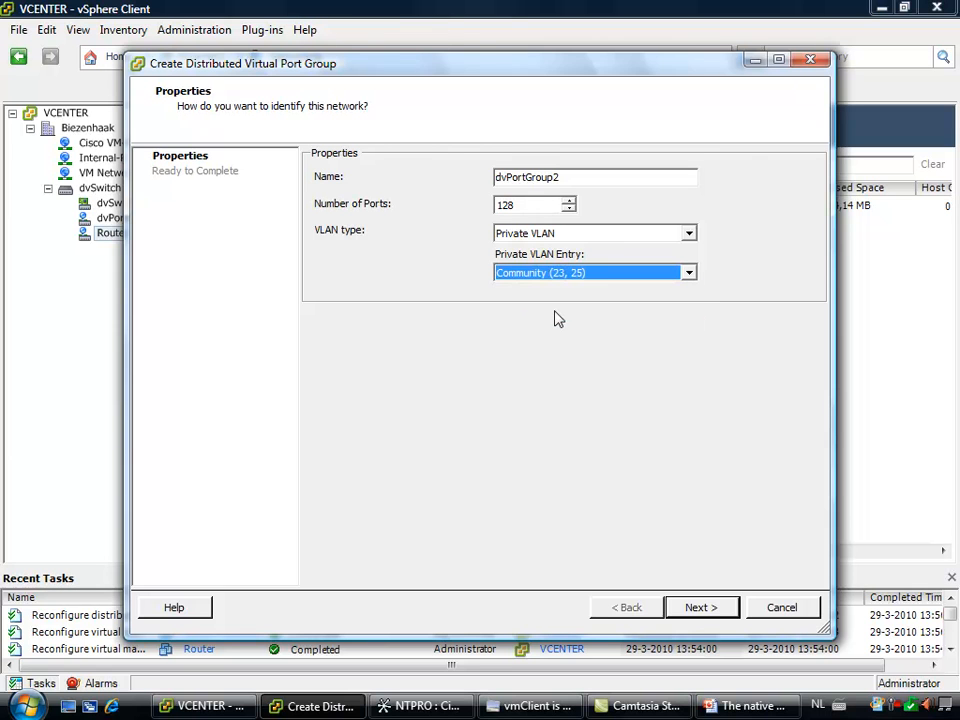
left_click(701, 610)
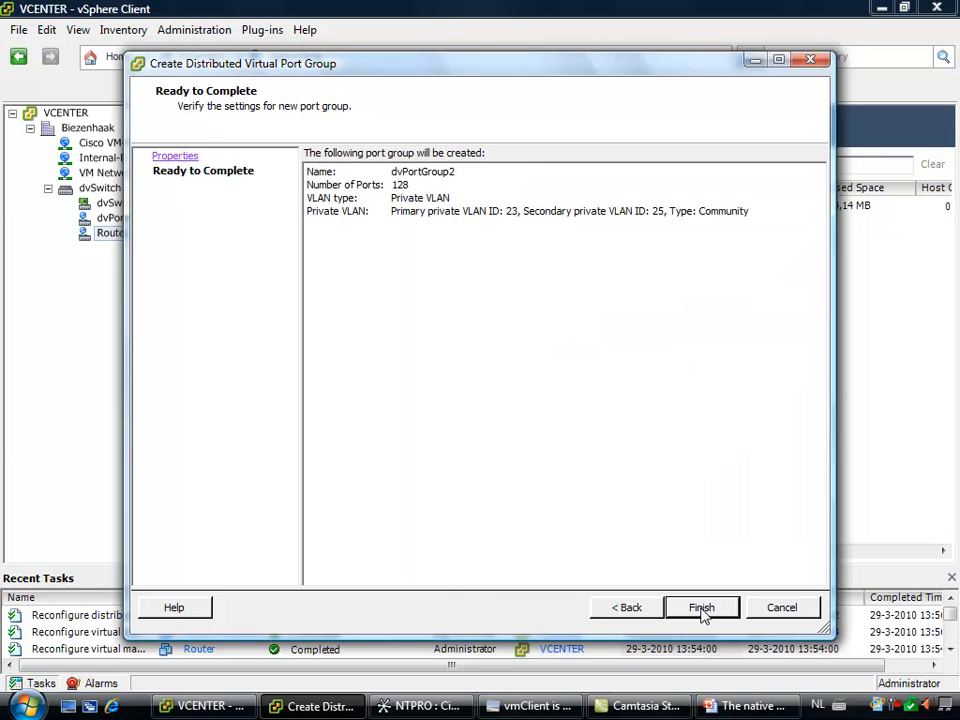
left_click(701, 610)
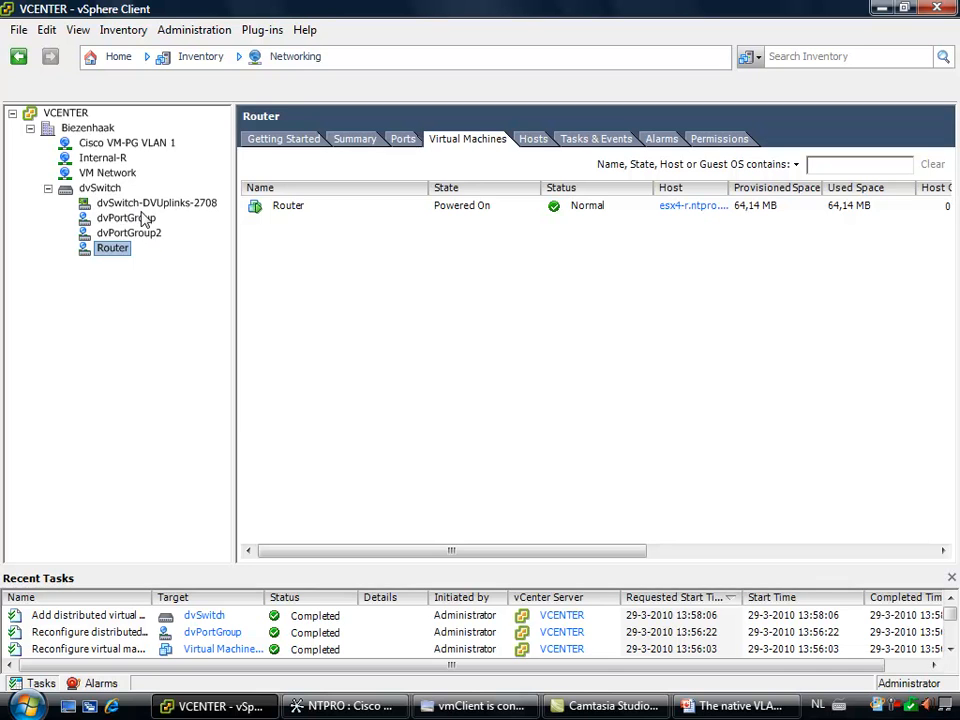
Set the private VLAN entry of dvPortGroup to Community (23, 25)
left_click(140, 217)
right_click(143, 221)
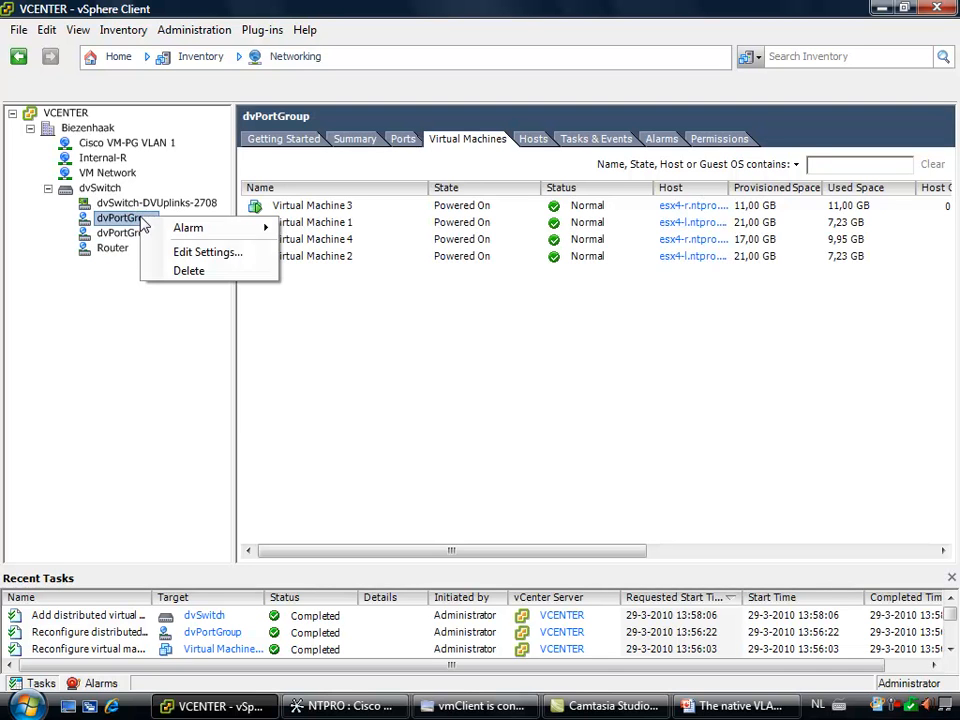
left_click(245, 252)
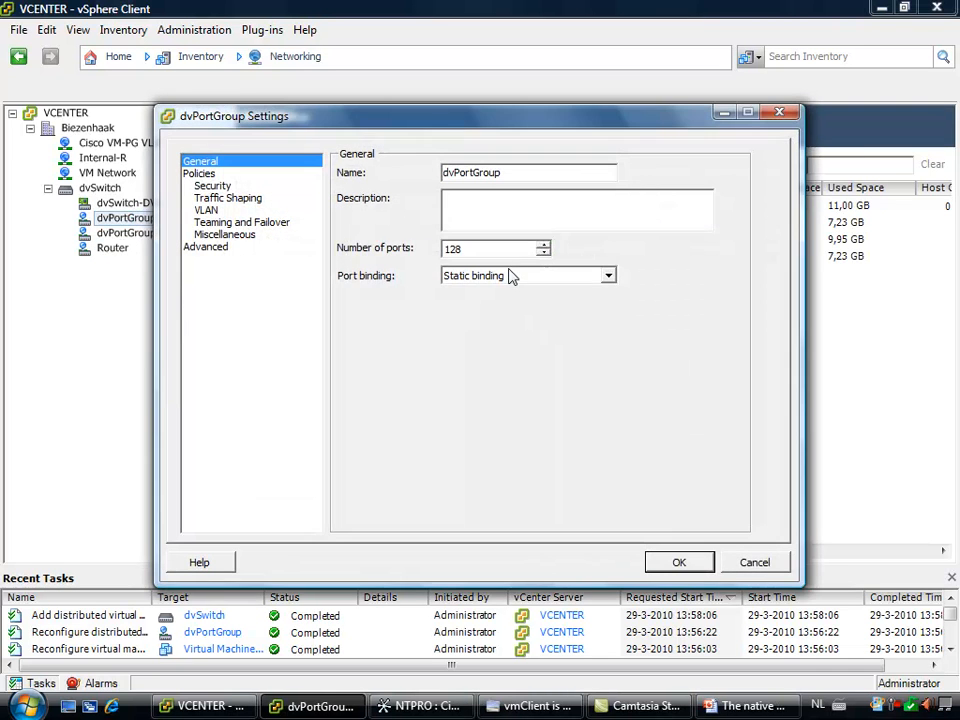
left_click(510, 276)
left_click(512, 249)
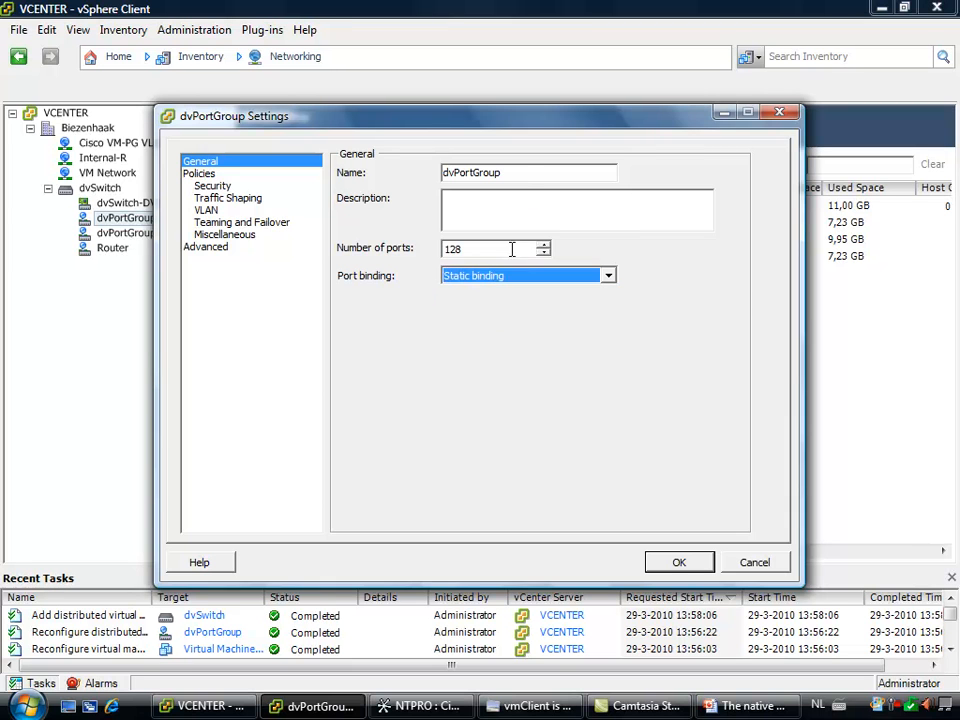
left_click(205, 211)
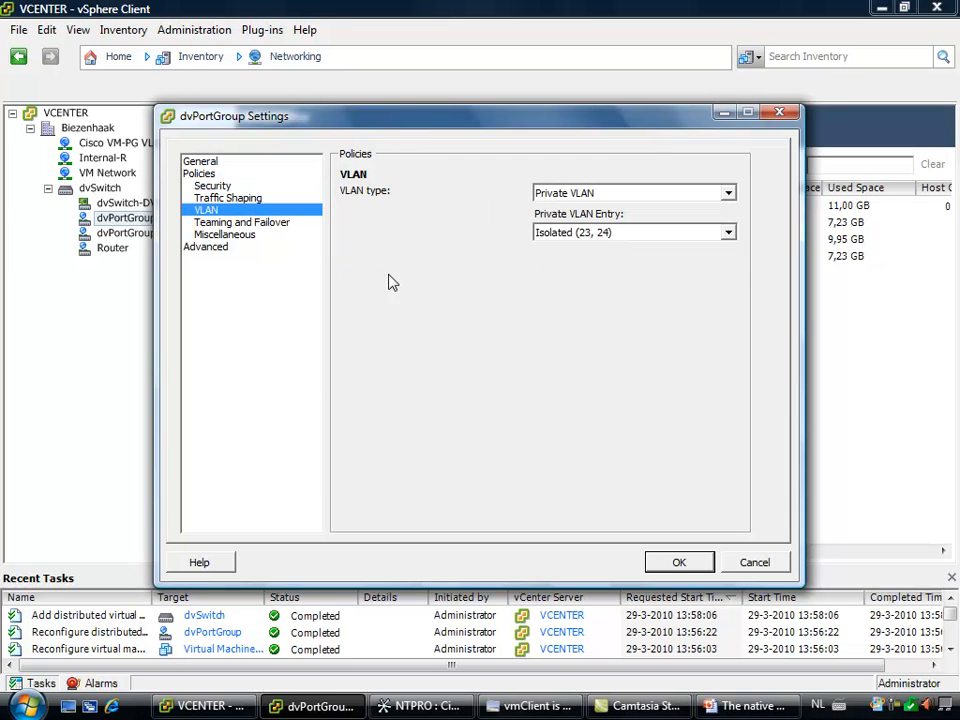
left_click(611, 235)
left_click(598, 276)
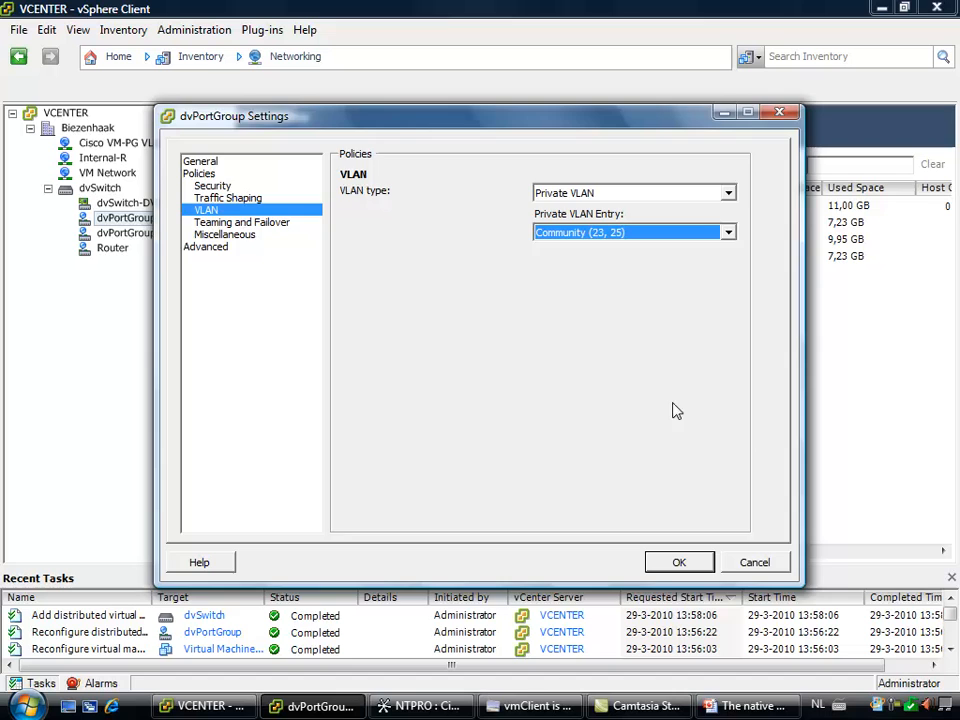
left_click(668, 566)
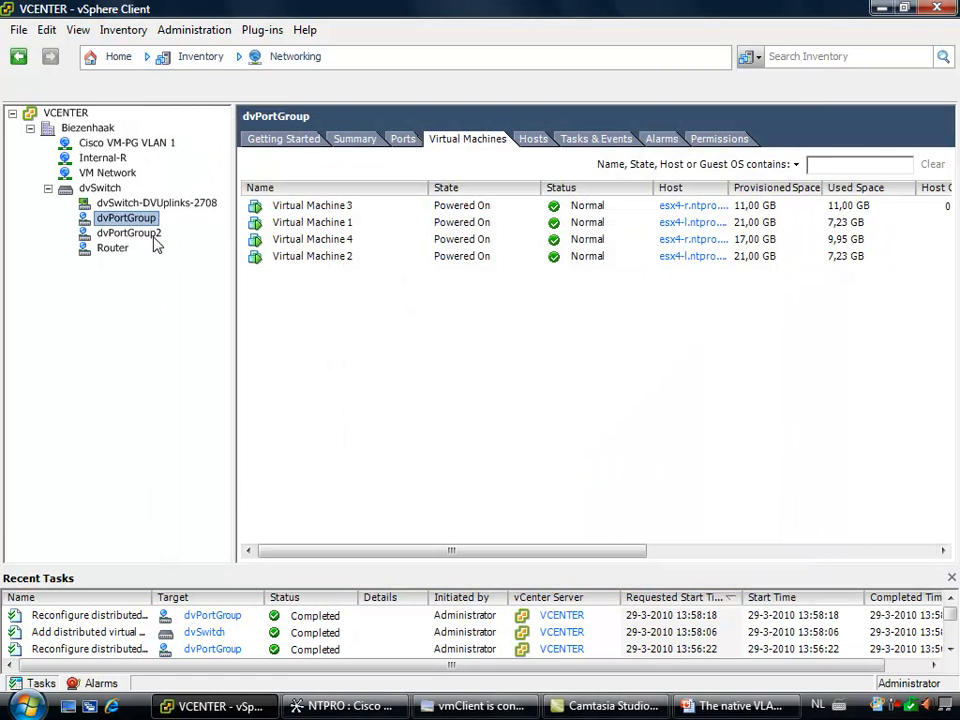
Connect network adapter 1 of Virtual Machine 4 to dvPortGroup2 (dvSwitch)
left_click(295, 241)
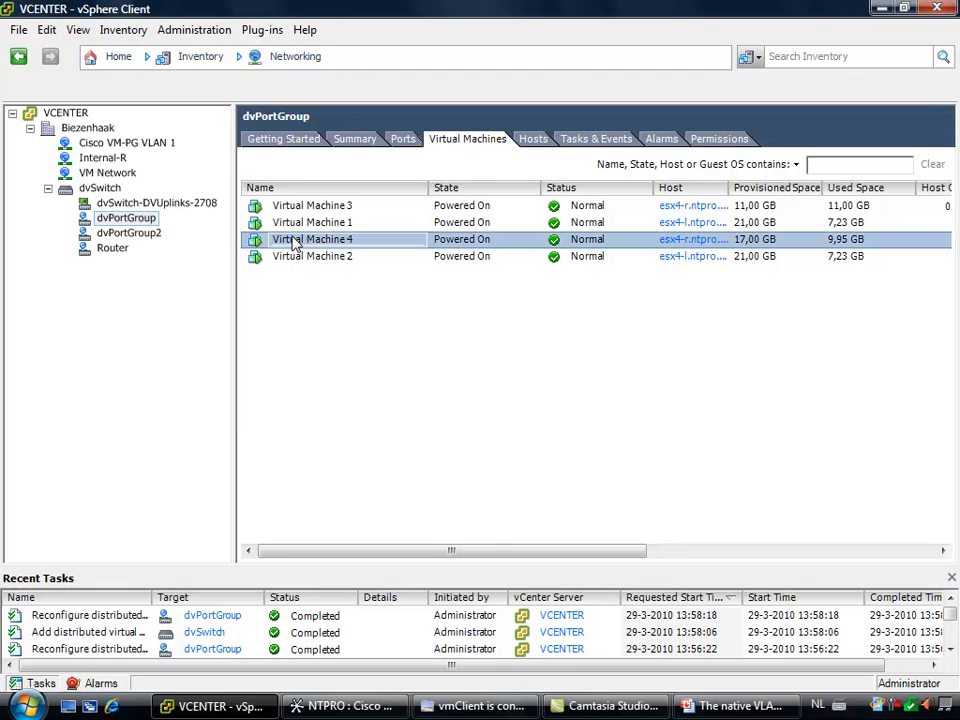
right_click(294, 241)
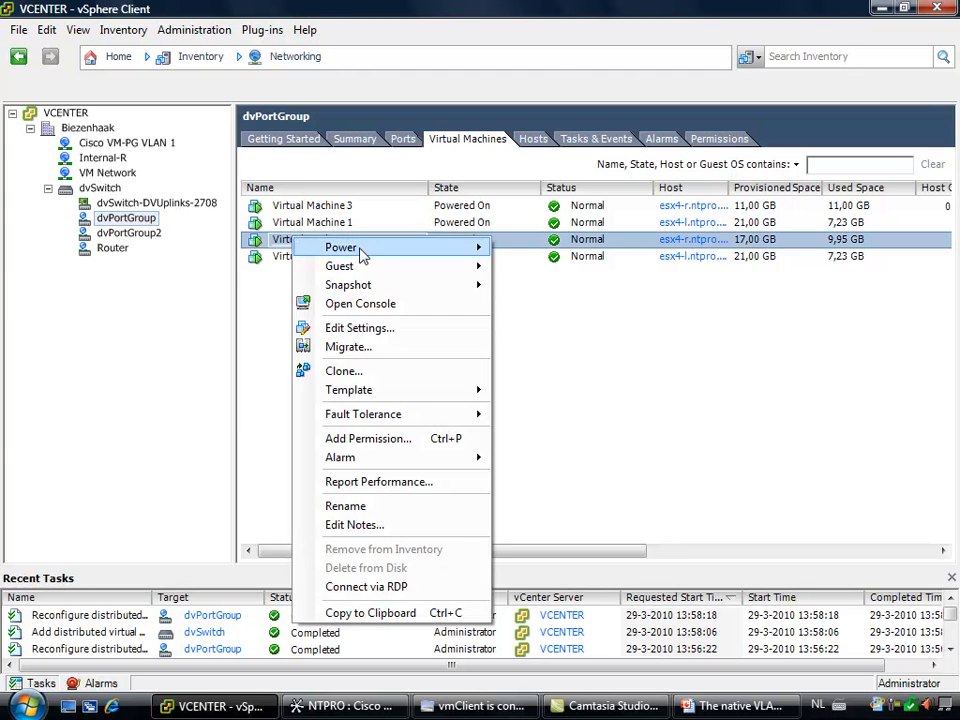
left_click(404, 330)
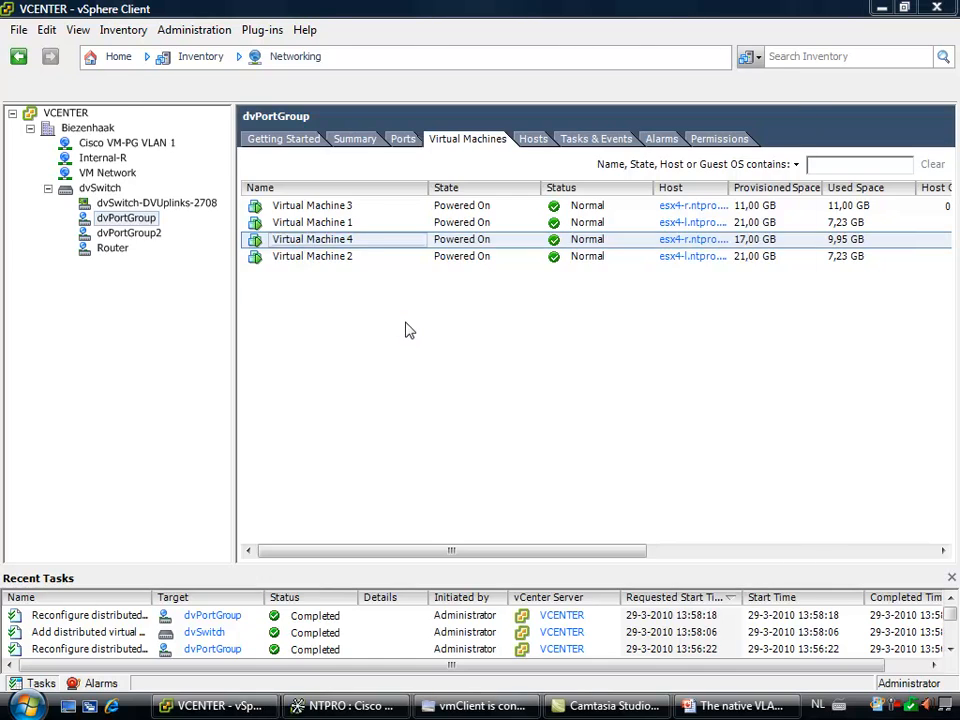
left_click(271, 284)
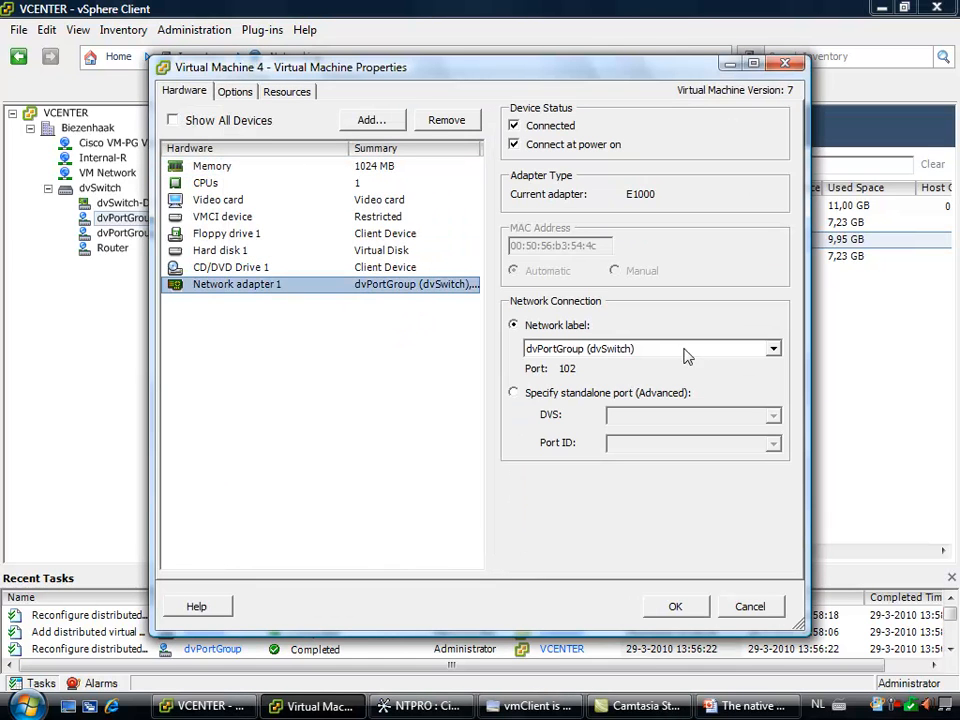
left_click(706, 349)
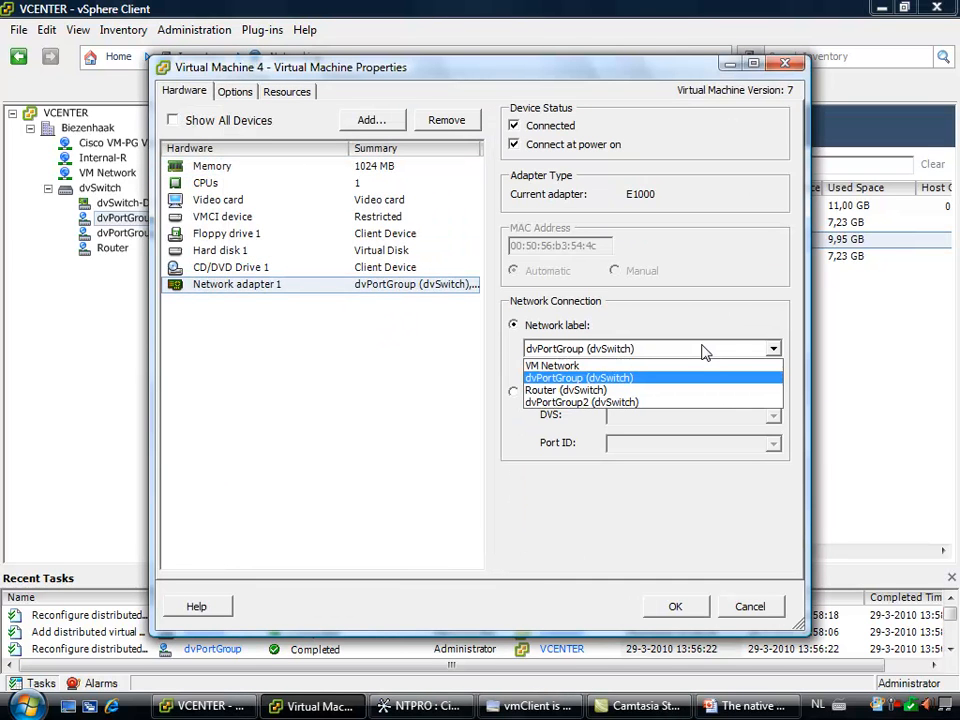
left_click(670, 402)
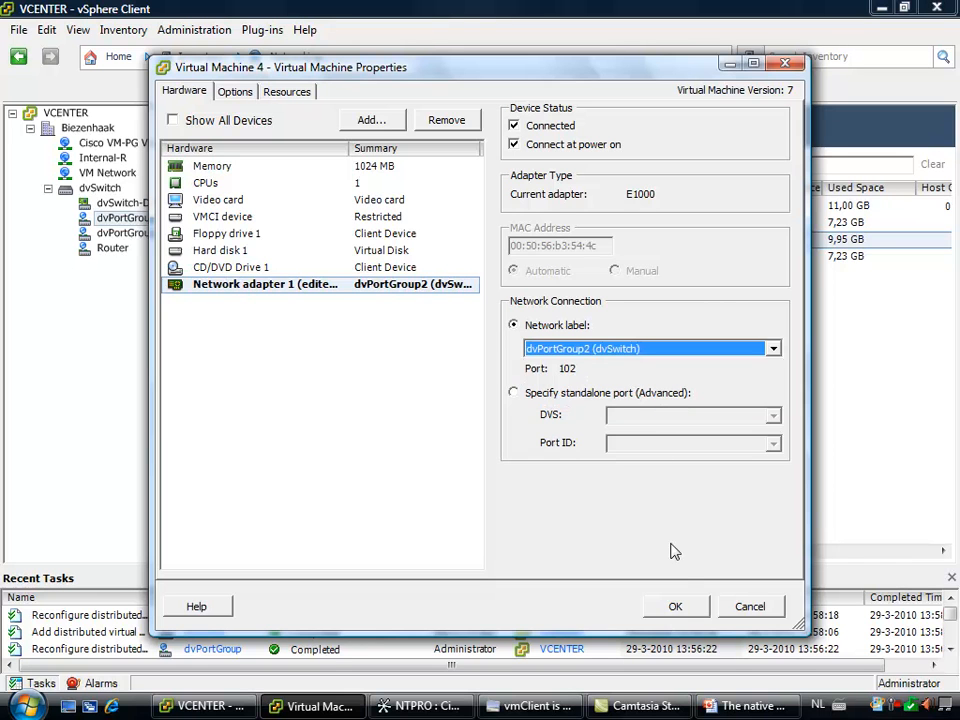
left_click(676, 607)
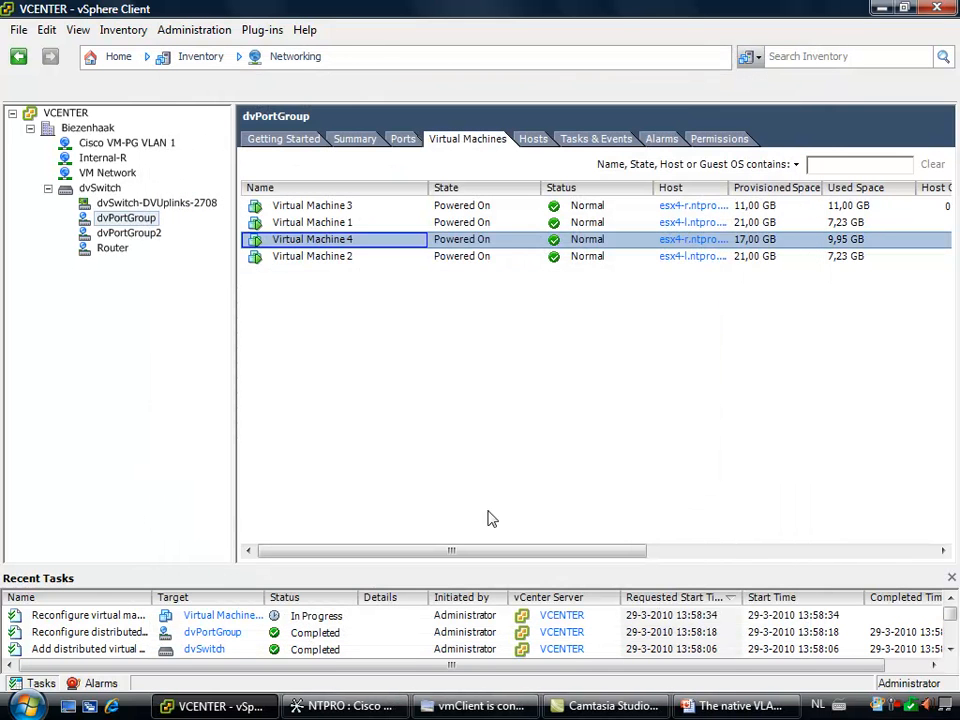
Connect network adapter 1 of Virtual Machine 1 to dvPortGroup2 (dvSwitch)
right_click(322, 223)
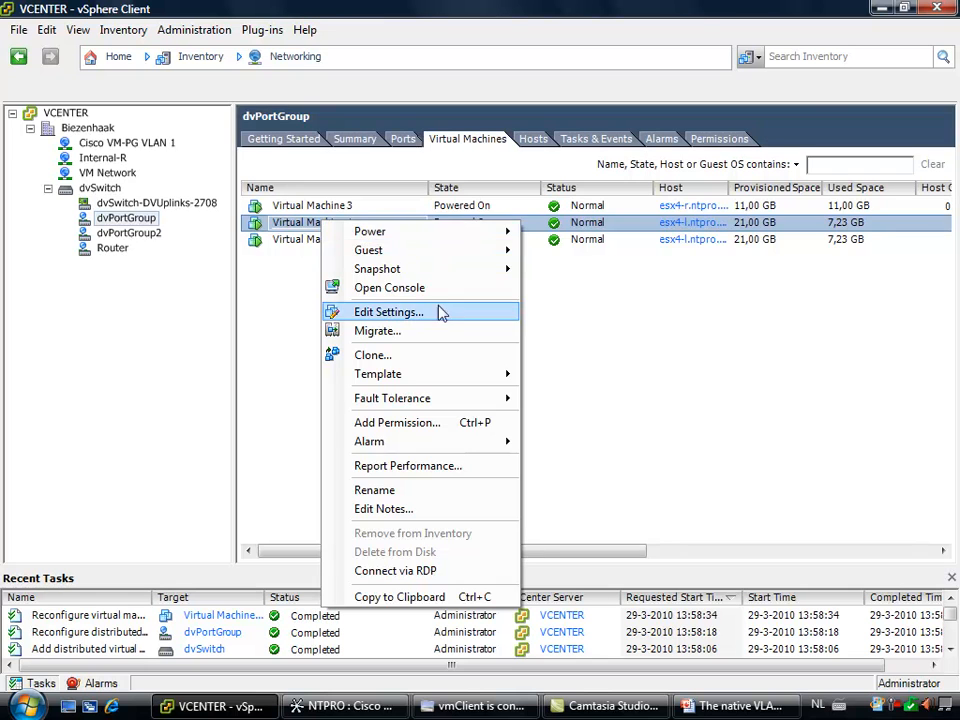
left_click(444, 318)
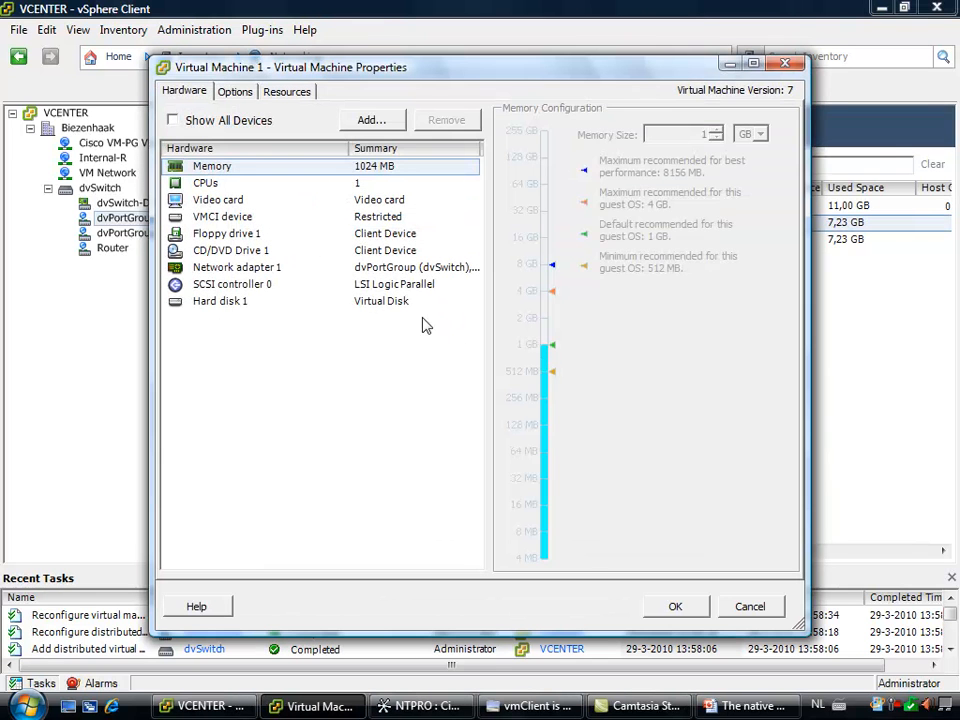
left_click(276, 268)
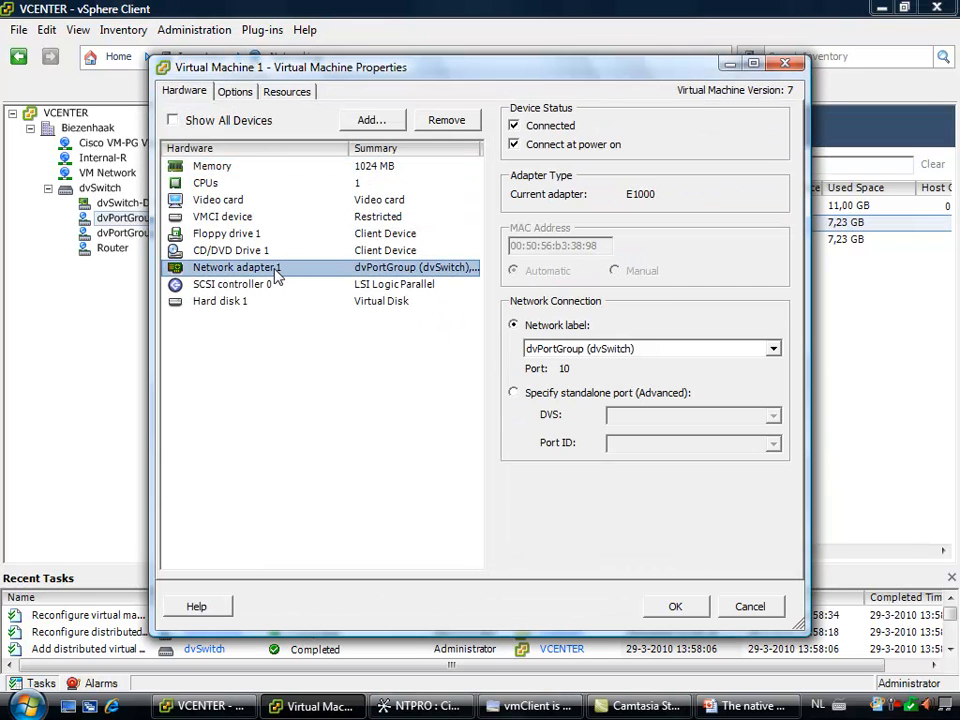
left_click(670, 350)
left_click(643, 405)
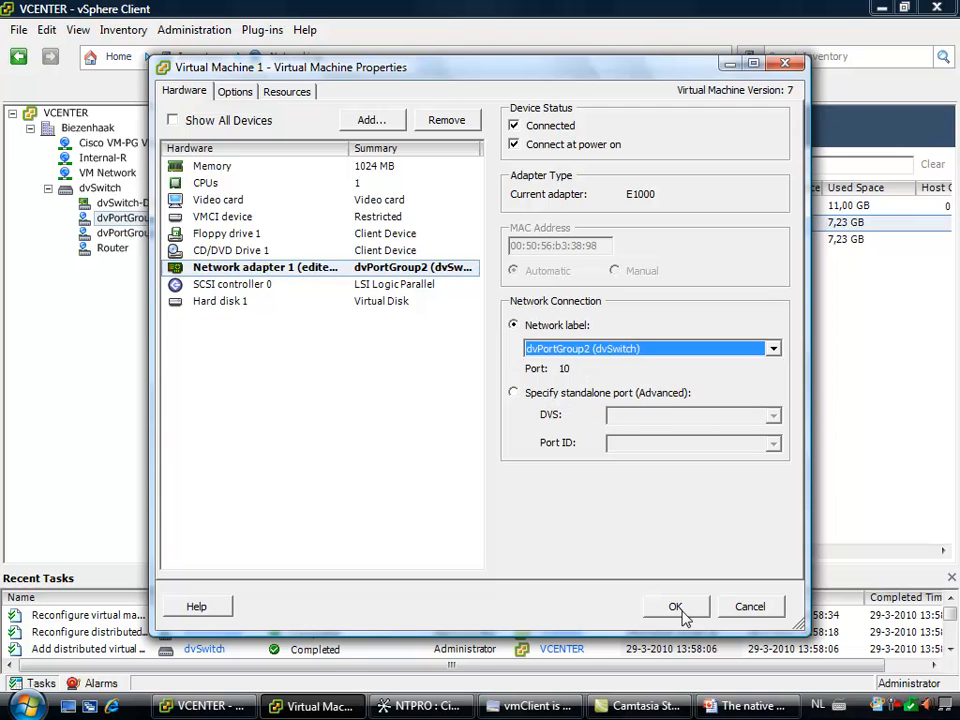
left_click(683, 613)
Switch to the vmClient console of Virtual Machine 4, run "ping vm1" at the command prompt and stop it
mouse_move(322, 710)
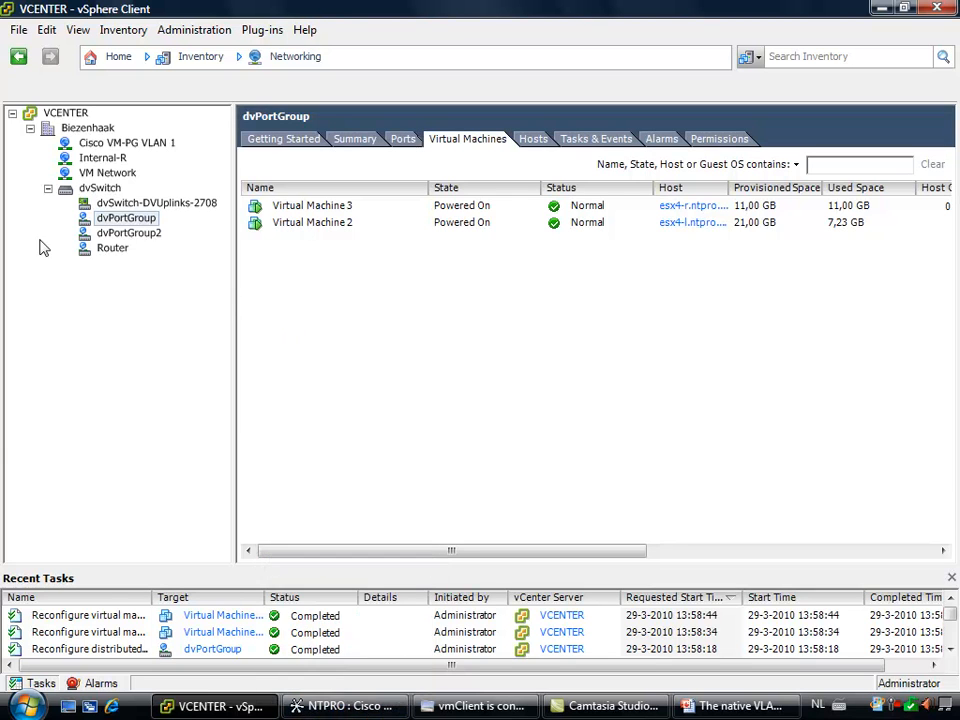
left_click(371, 709)
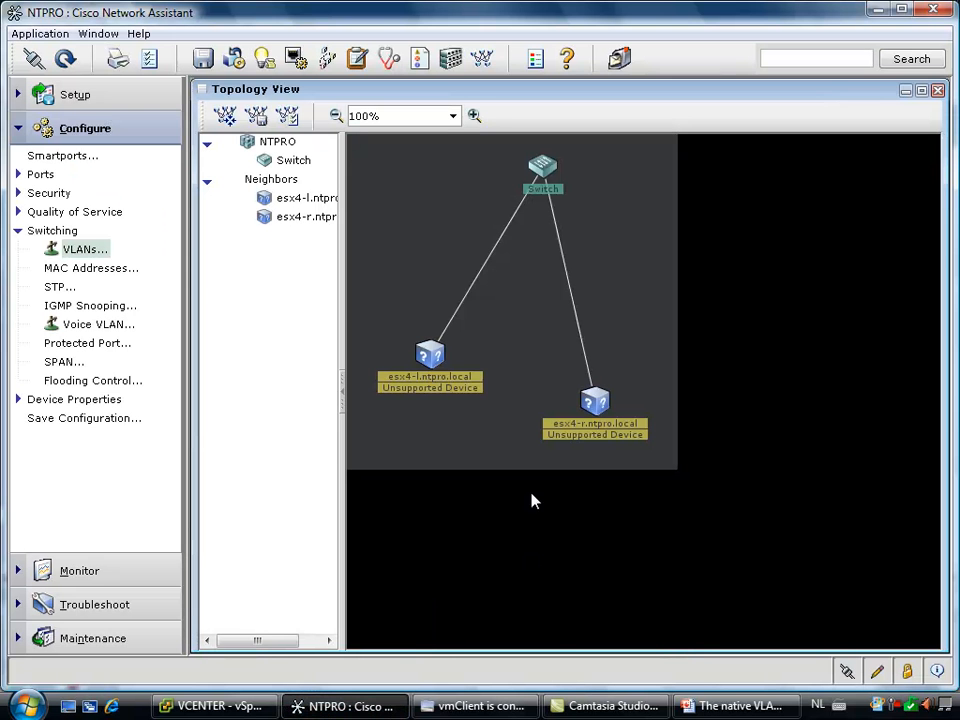
left_click(475, 706)
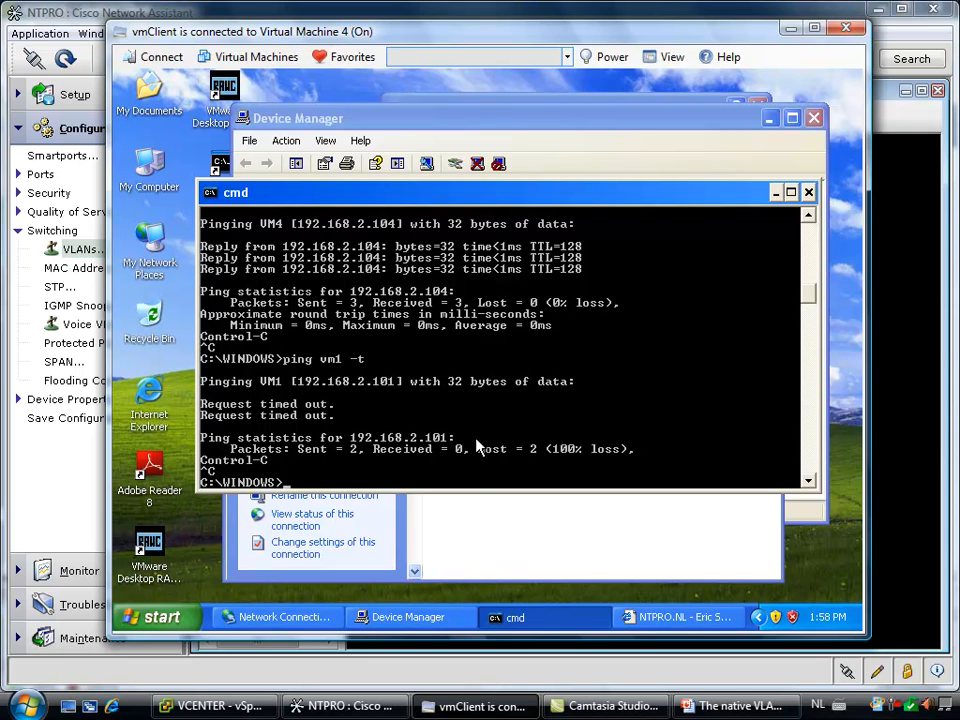
type("vm1")
key("Return")
key("ctrl+c")
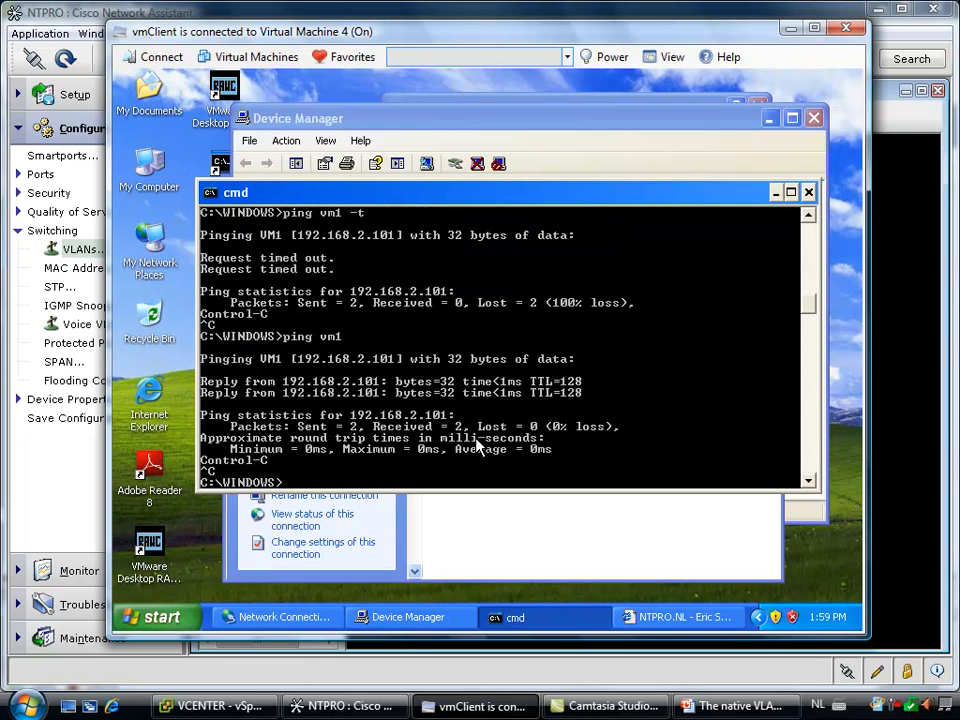
Run "ping vm2" and "ping vm3" at the command prompt to test connectivity to both machines
key("Up")
type("2")
key("Return")
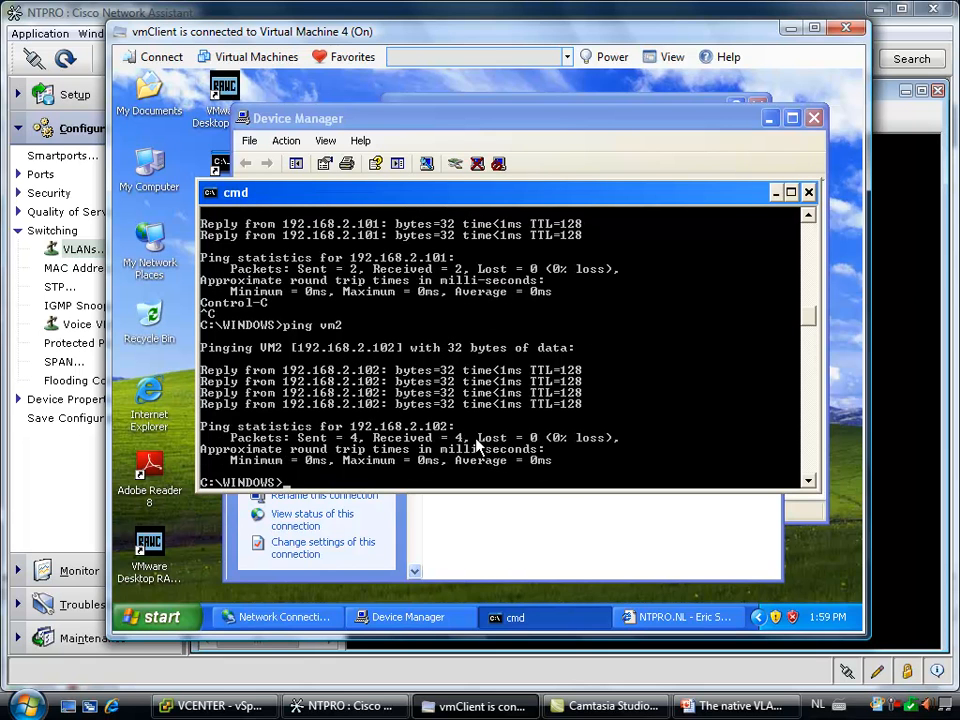
type("ping vm3")
key("Return")
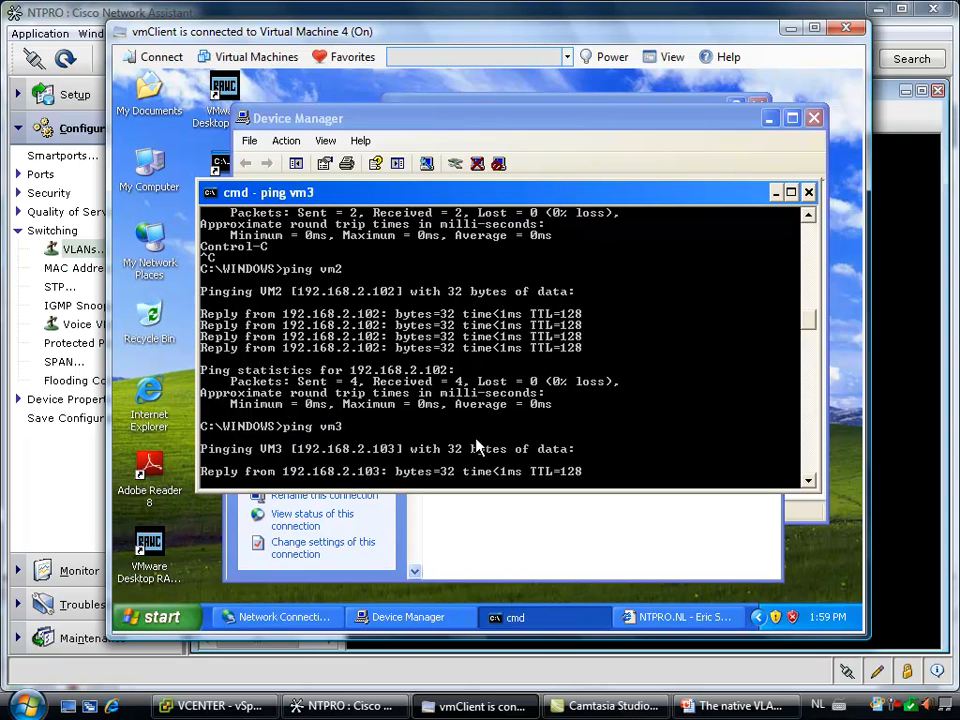
Switch to vSphere Client, view the general settings of dvPortGroup and close them without changes
left_click(900, 708)
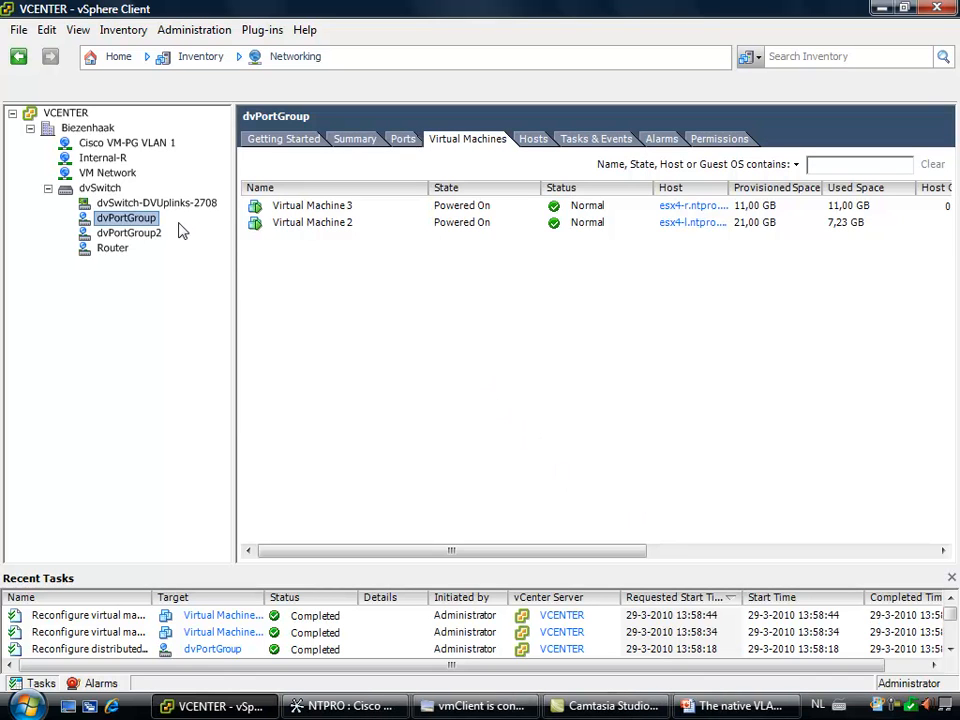
right_click(145, 222)
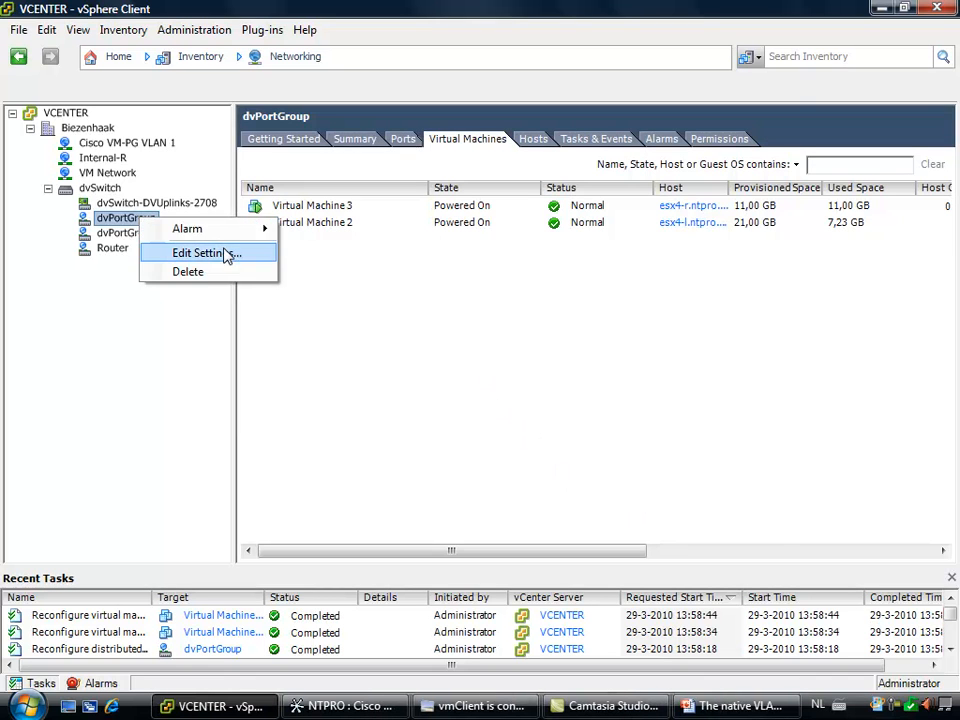
left_click(229, 253)
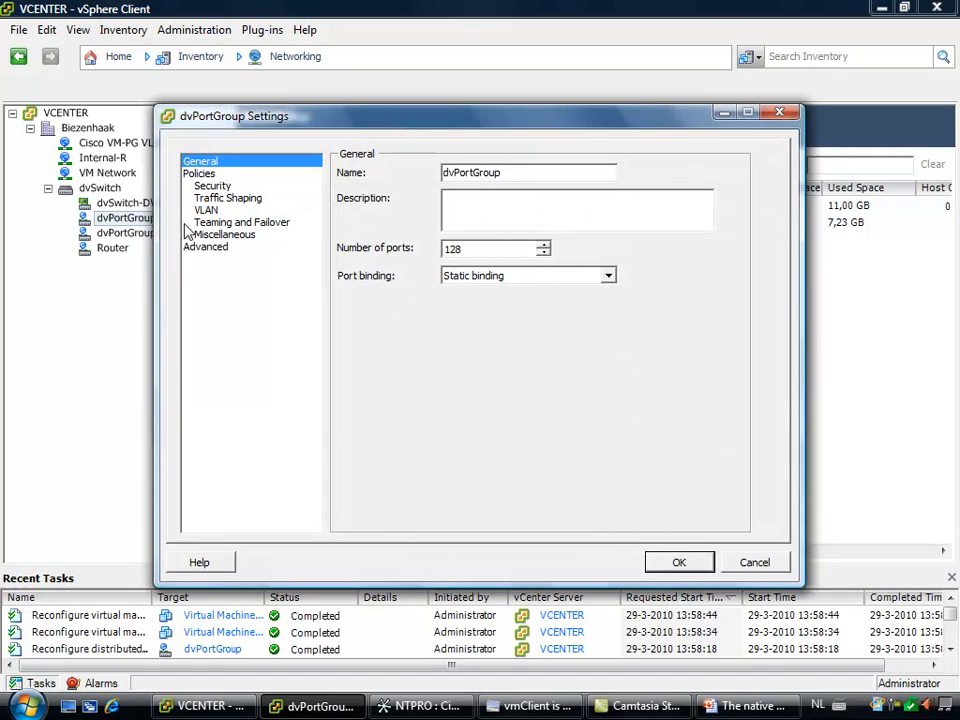
left_click(752, 562)
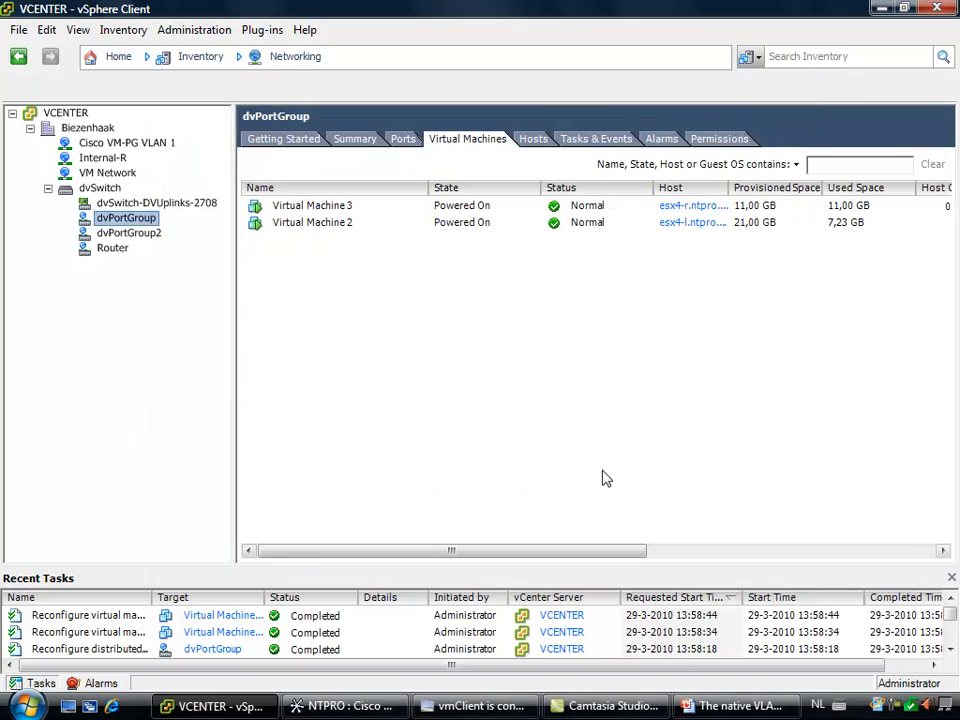
Add secondary private VLAN 26 of type Community under primary private VLAN 23 in the dvSwitch settings
right_click(105, 189)
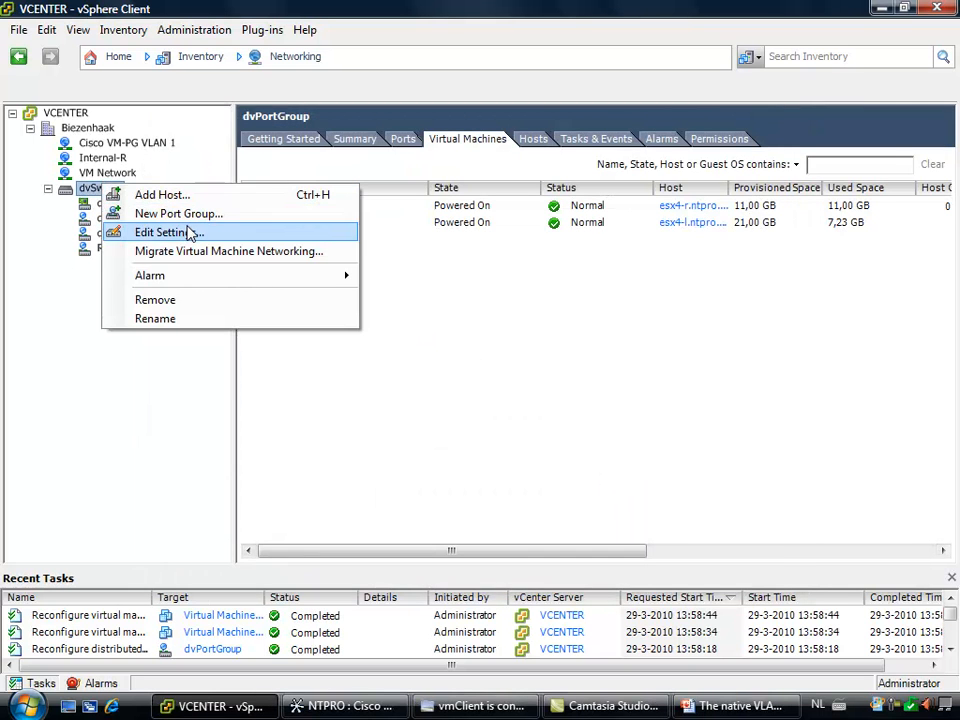
left_click(191, 232)
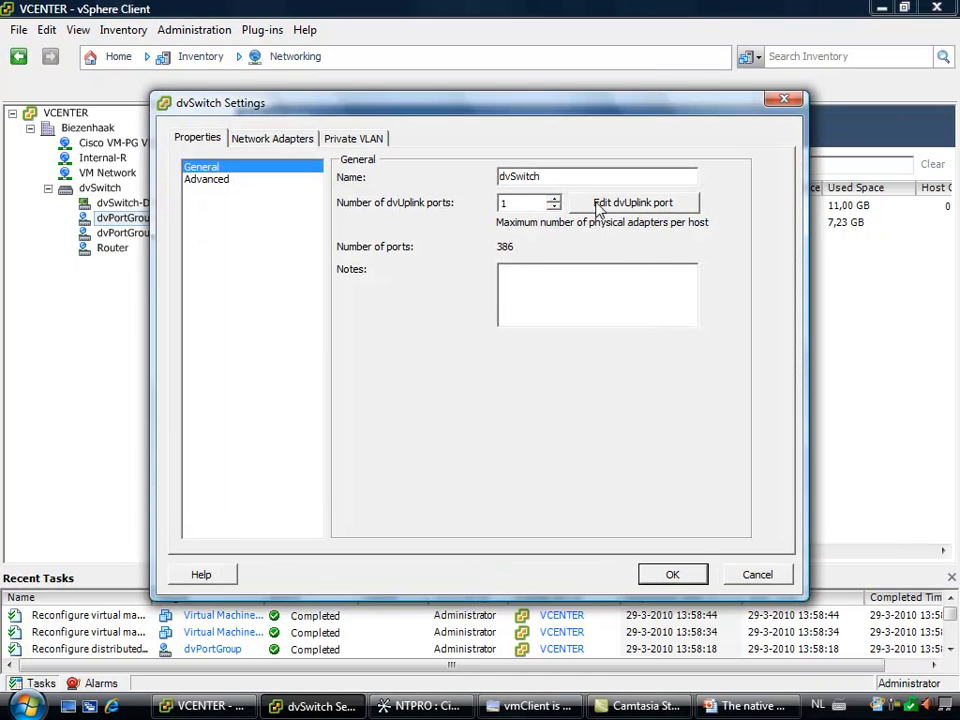
left_click(375, 142)
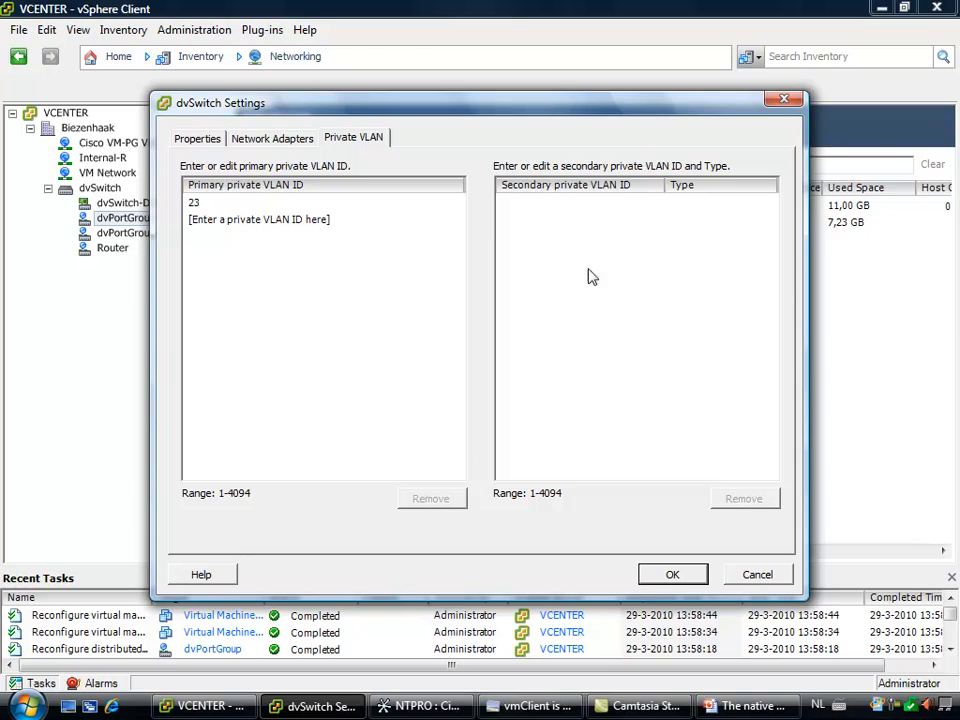
left_click(295, 206)
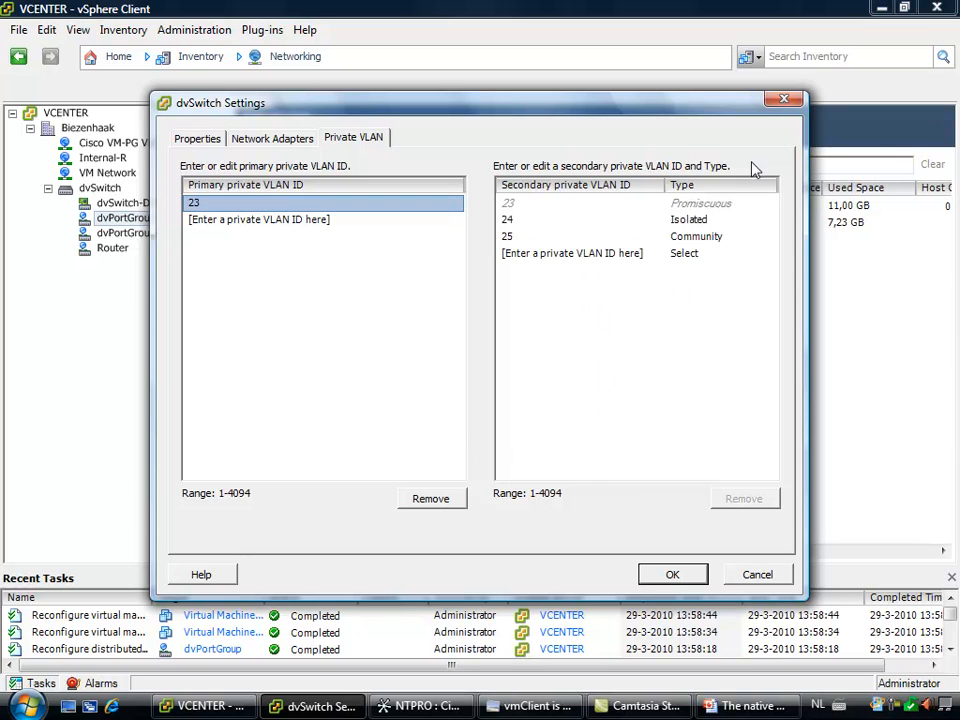
left_click(600, 255)
left_click(592, 252)
type("26")
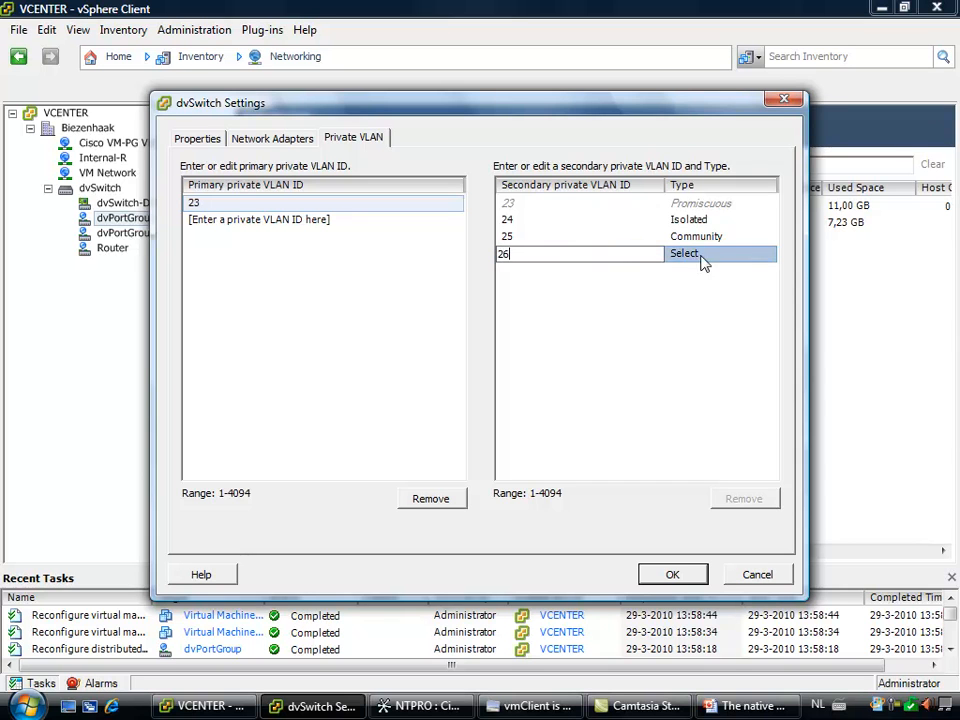
left_click(700, 258)
left_click(716, 257)
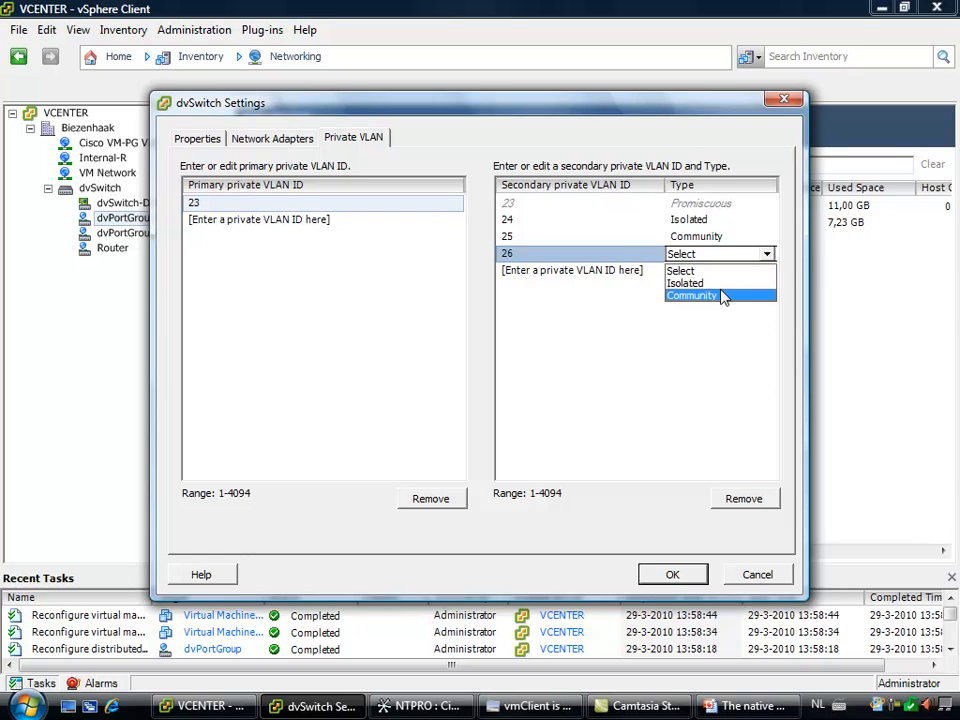
left_click(722, 290)
left_click(670, 574)
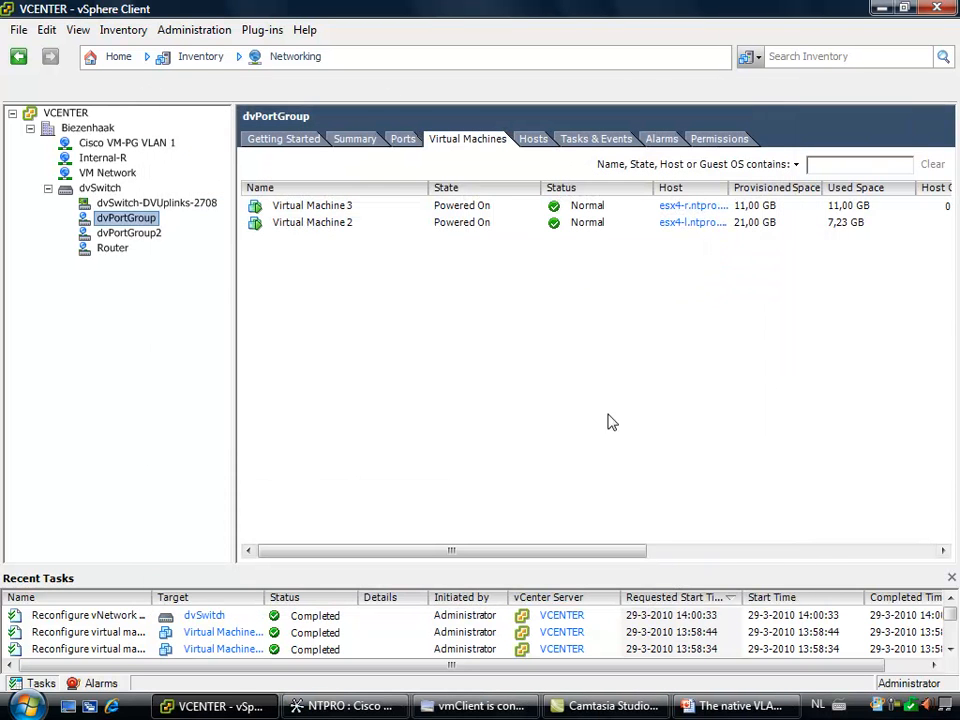
Set the private VLAN entry of dvPortGroup to Community (23, 26), then select dvPortGroup2
right_click(120, 218)
left_click(145, 247)
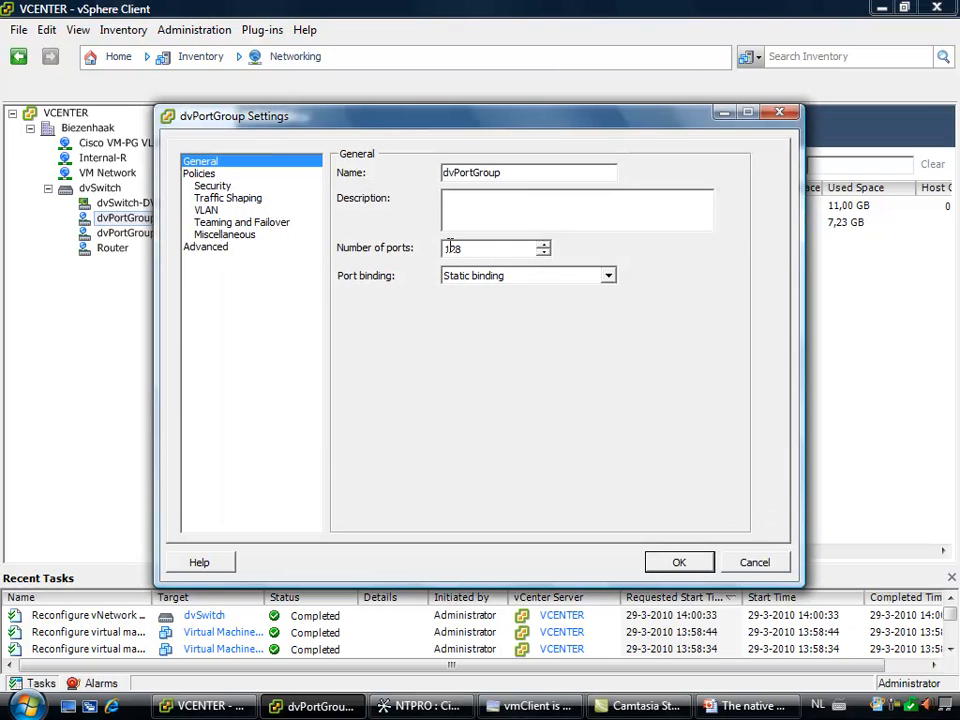
left_click(219, 212)
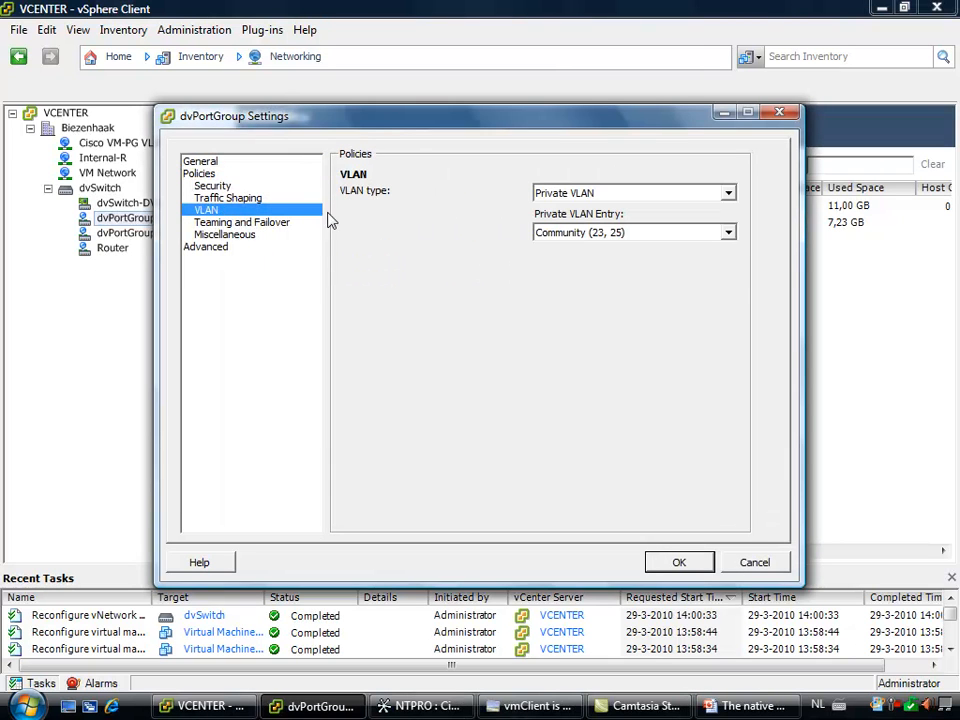
left_click(550, 233)
left_click(575, 286)
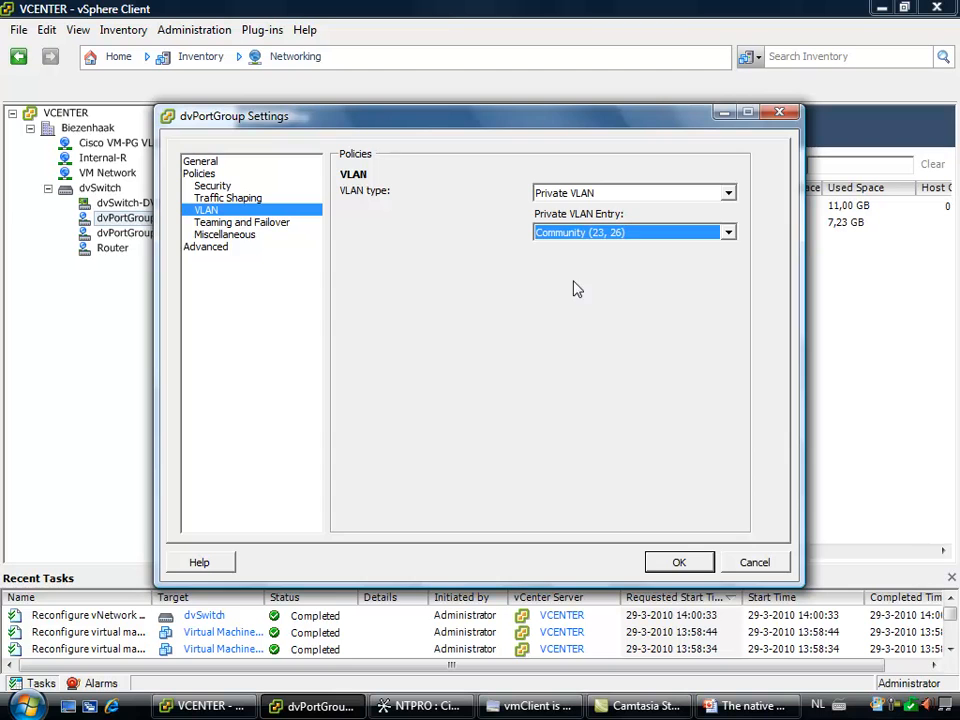
left_click(679, 563)
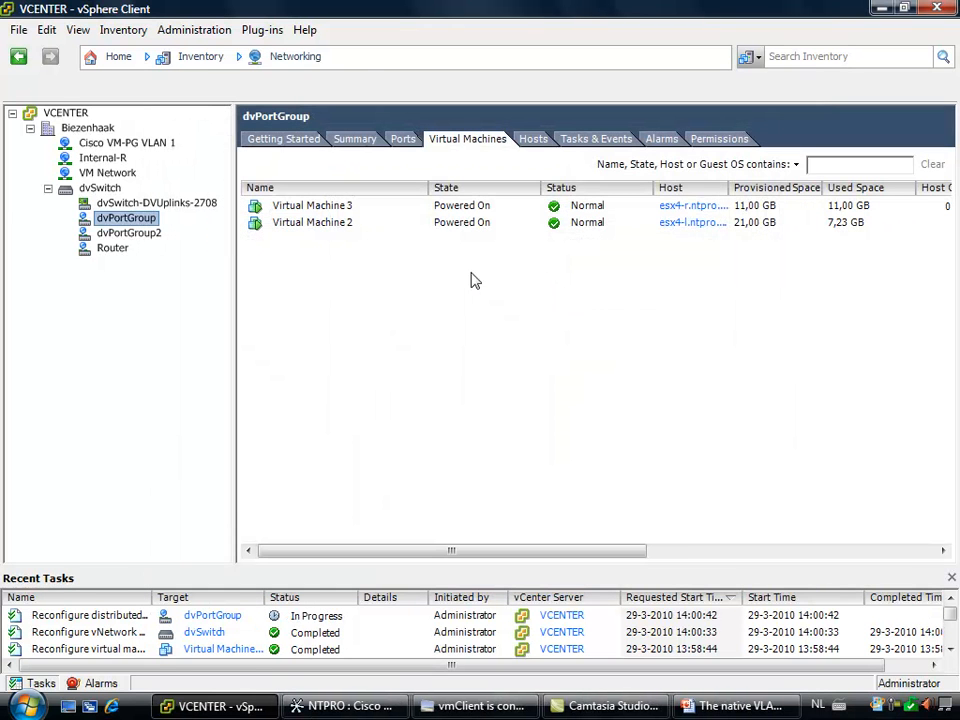
left_click(128, 232)
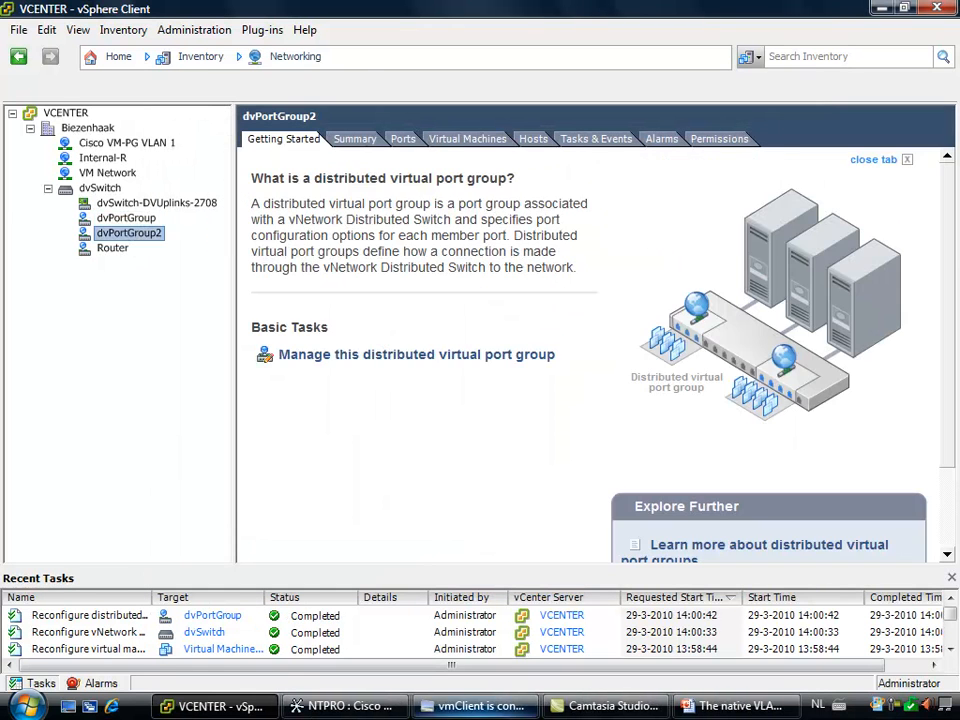
Switch to Cisco Network Assistant and create VLAN 26 on the switch
left_click(394, 708)
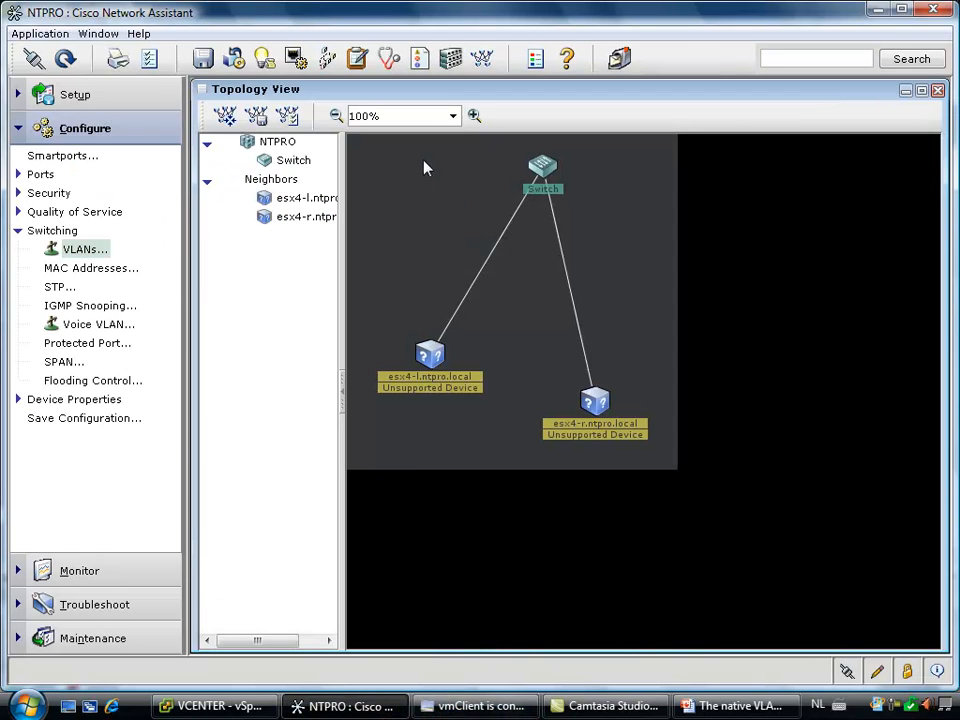
left_click(92, 249)
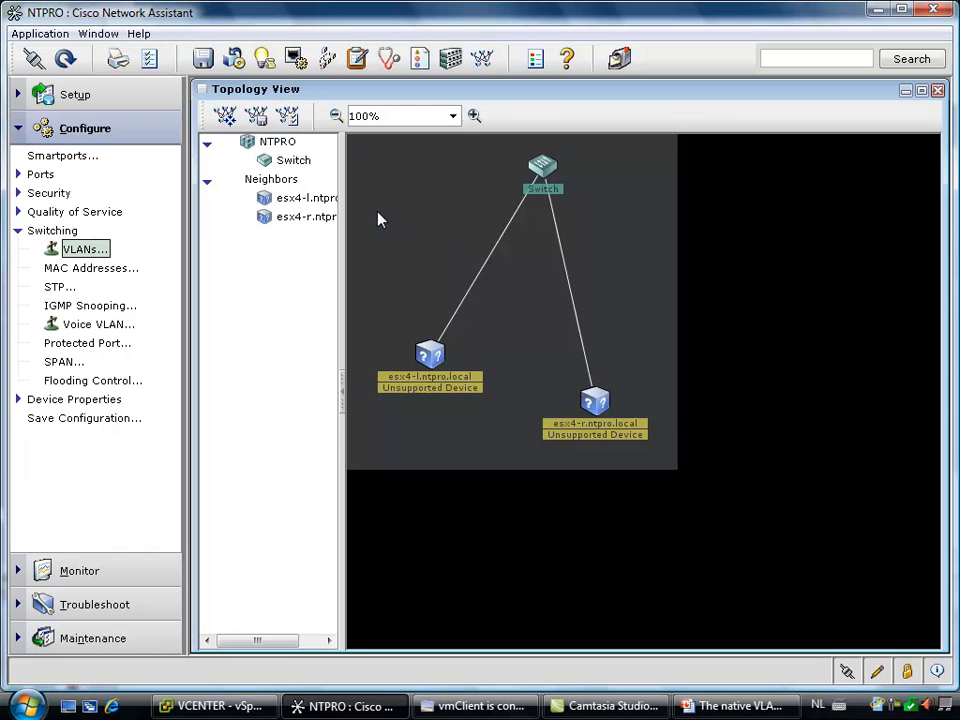
left_click(101, 254)
left_click(495, 268)
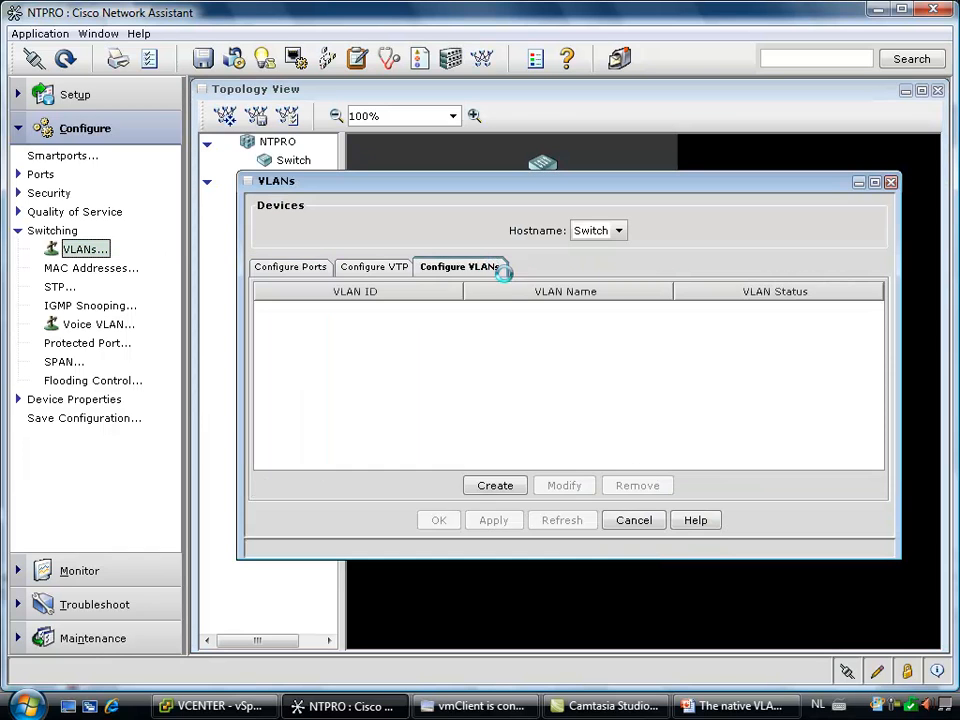
left_click(502, 488)
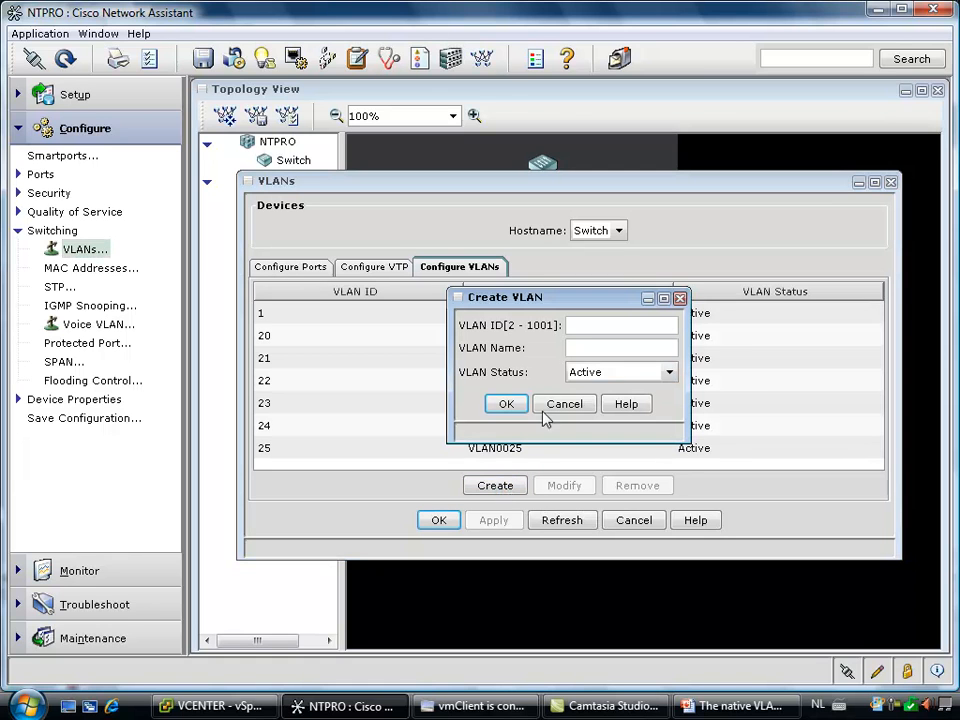
left_click(603, 323)
type("26")
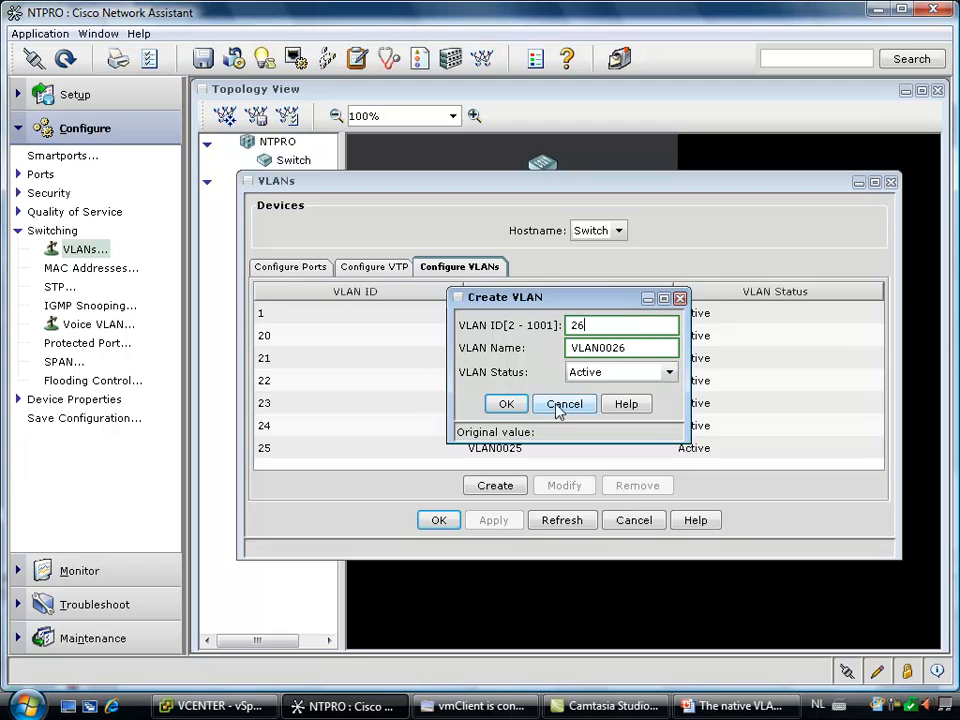
left_click(506, 404)
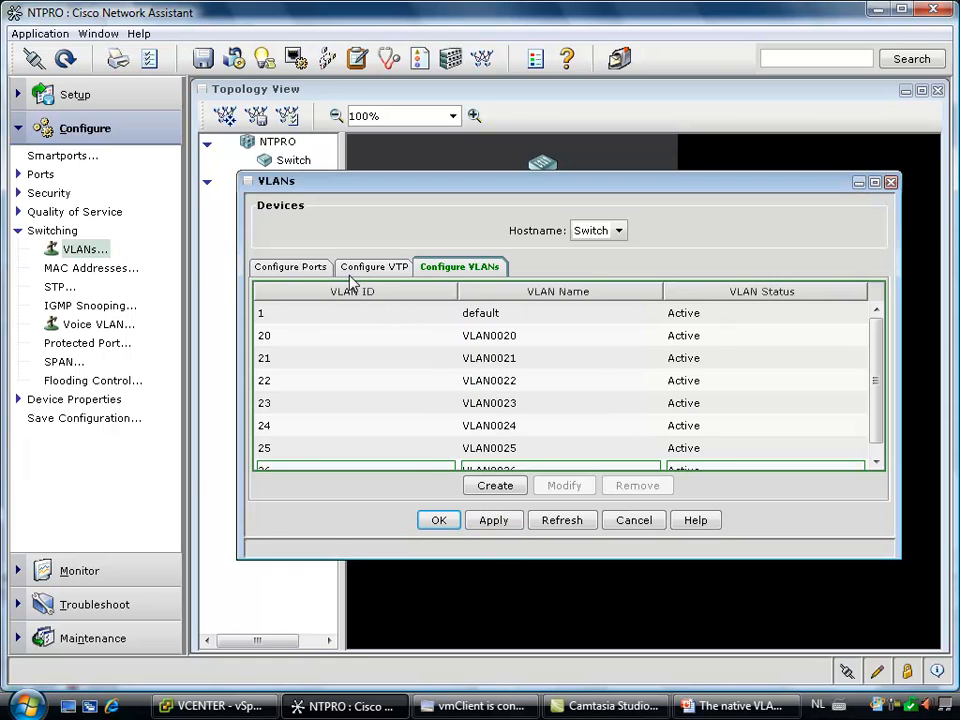
Set the trunk-allowed VLANs of port Gi0/3 to 23-26
left_click(320, 270)
left_click(426, 403)
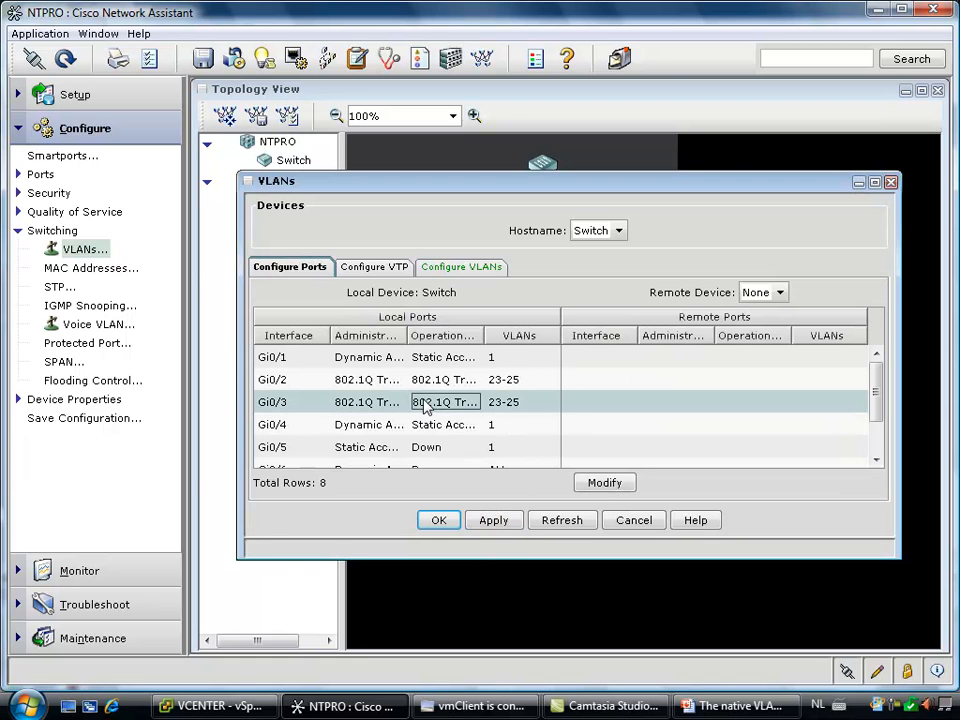
left_click(605, 482)
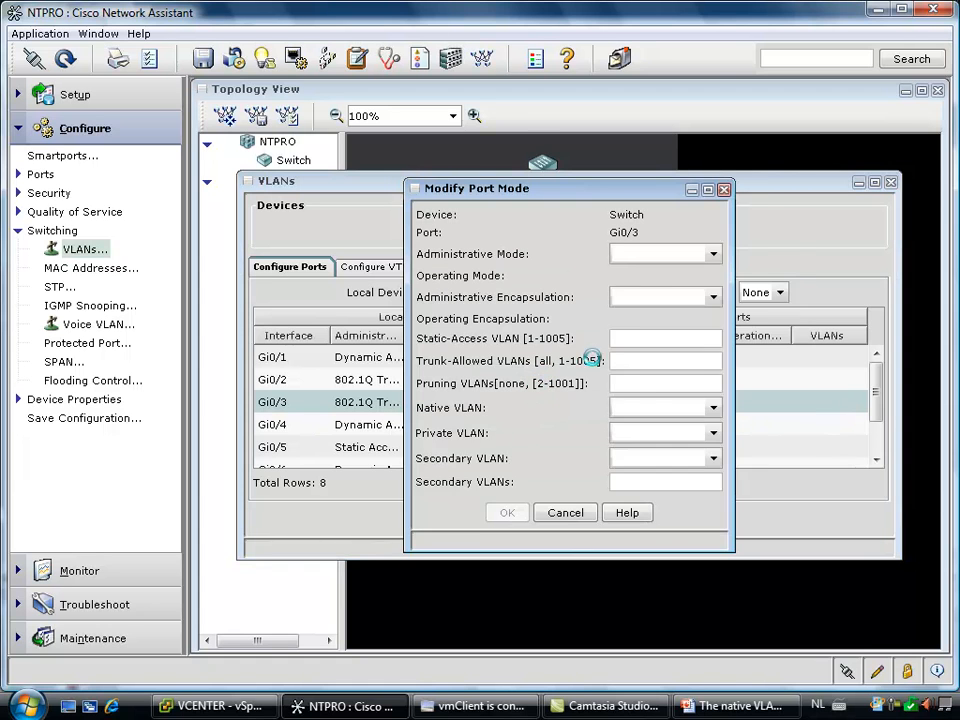
left_click(673, 355)
key("BackSpace")
type("6")
left_click(545, 439)
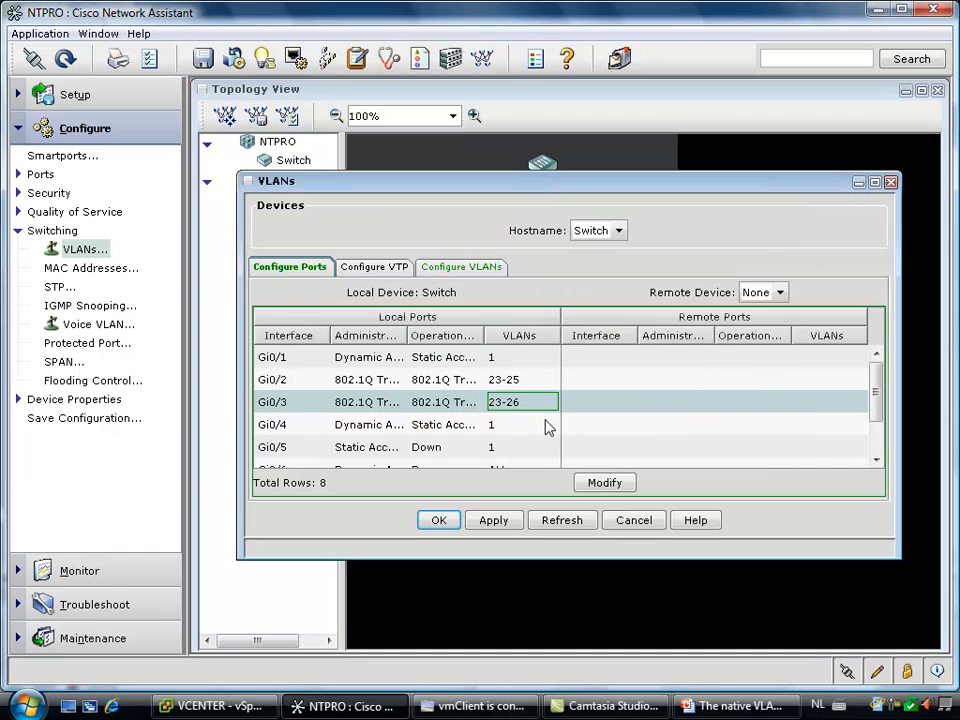
Set the trunk-allowed VLANs of port Gi0/2 to 23-26 and apply the VLAN changes to the switch
left_click(537, 383)
left_click(600, 483)
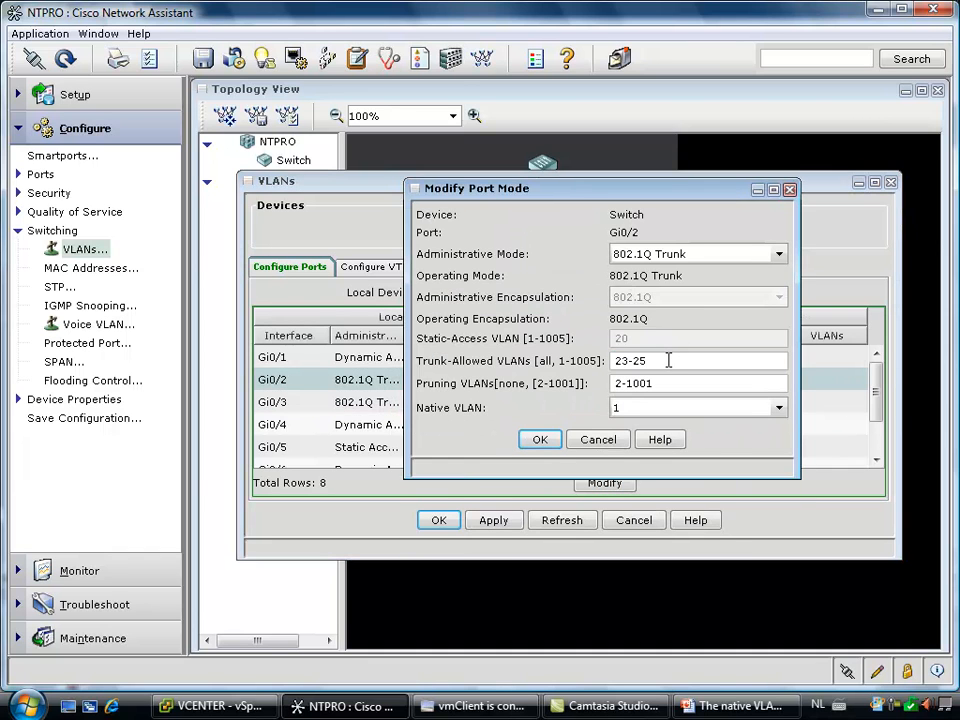
left_click(678, 362)
key("BackSpace")
type("6")
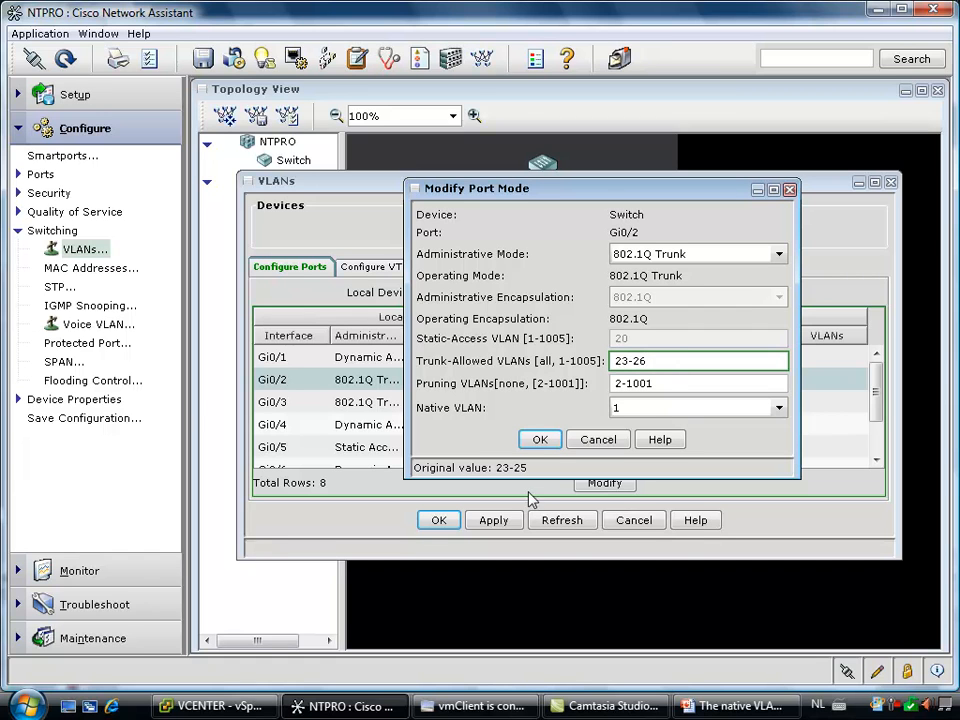
left_click(545, 440)
left_click(500, 522)
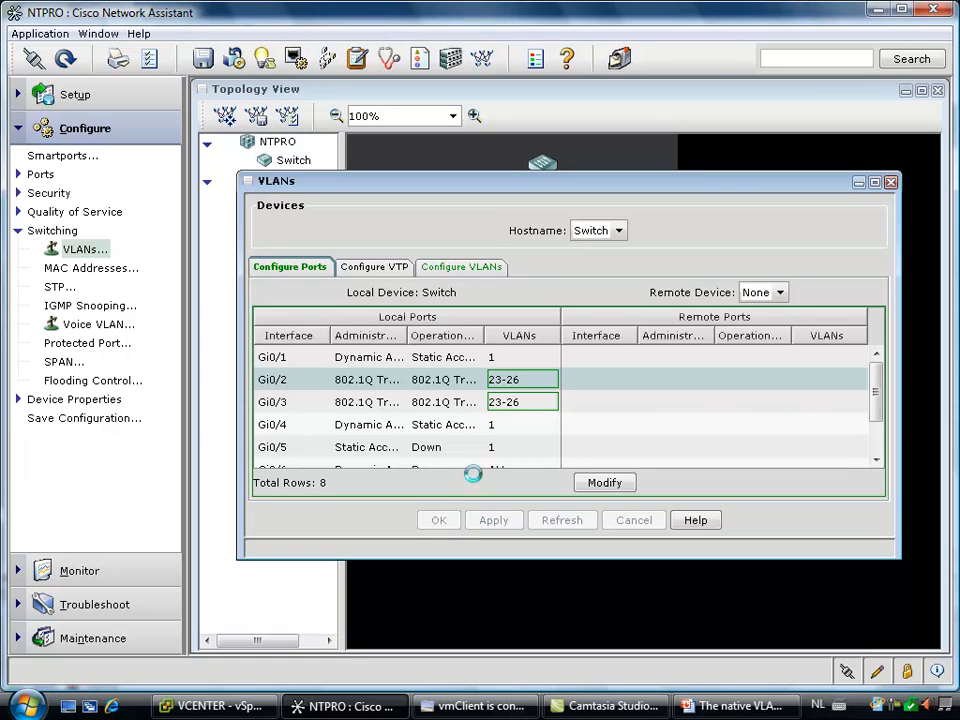
left_click(440, 520)
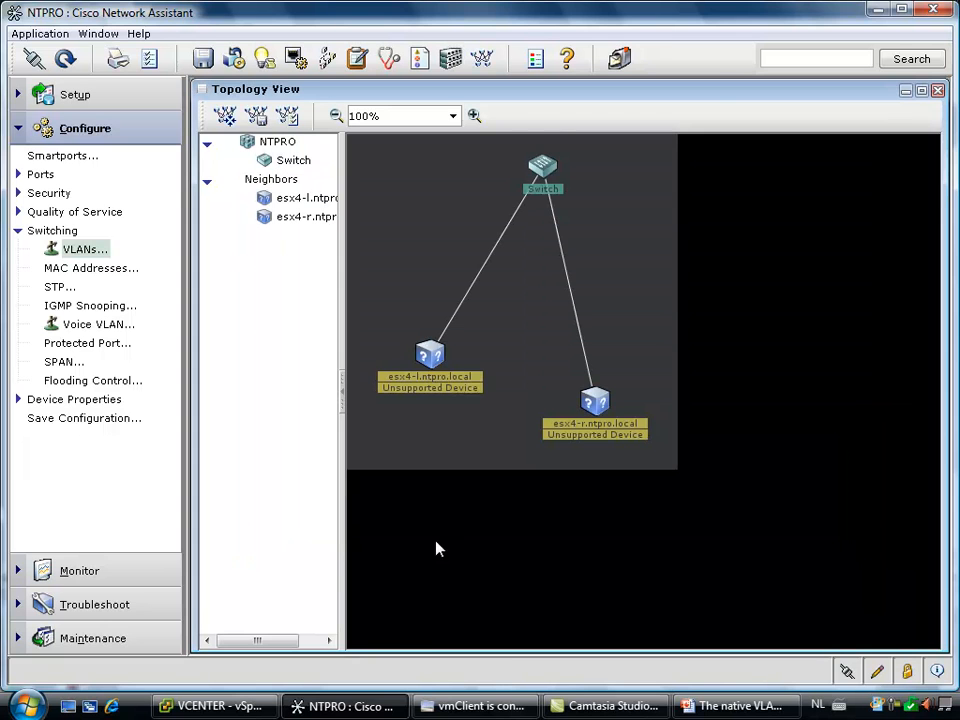
Switch to vSphere Client and check which virtual machines and which private VLAN entry dvPortGroup2 uses
left_click(250, 706)
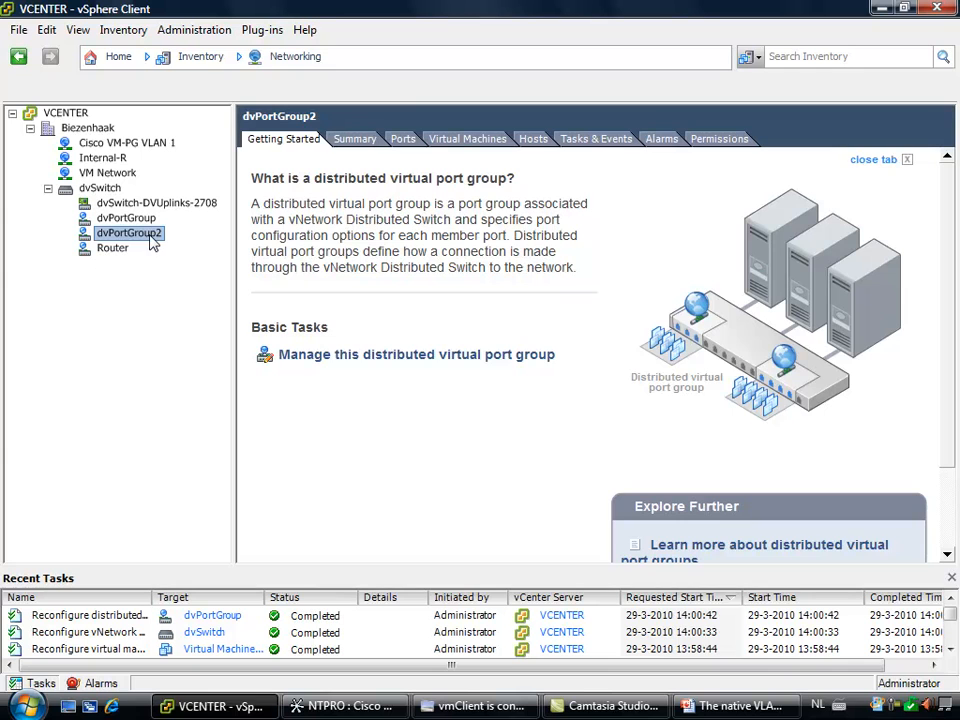
left_click(462, 139)
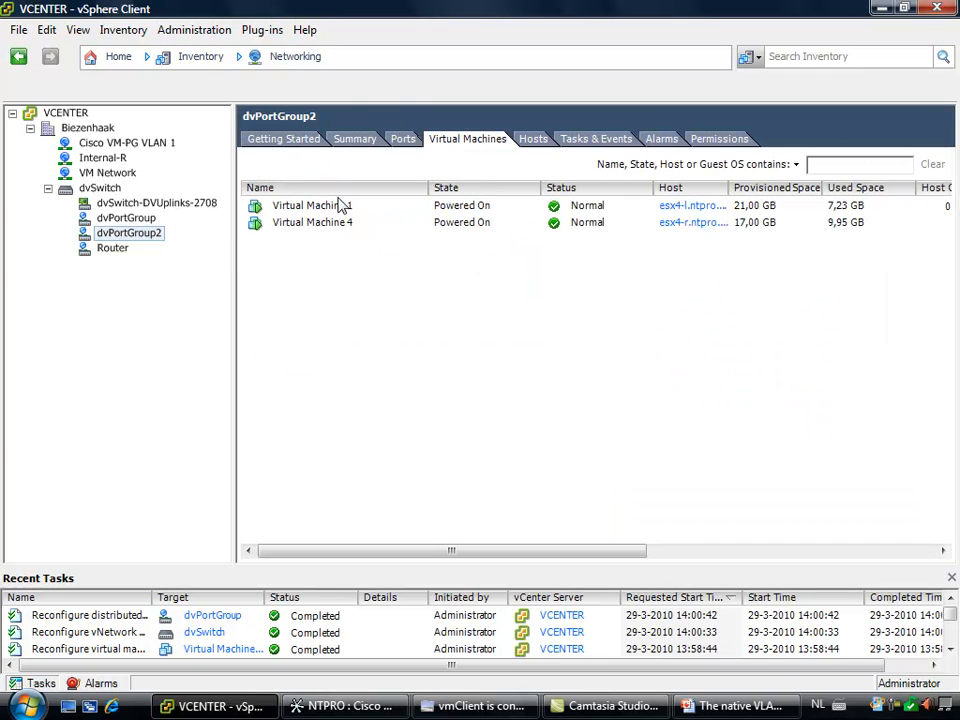
right_click(133, 238)
left_click(175, 268)
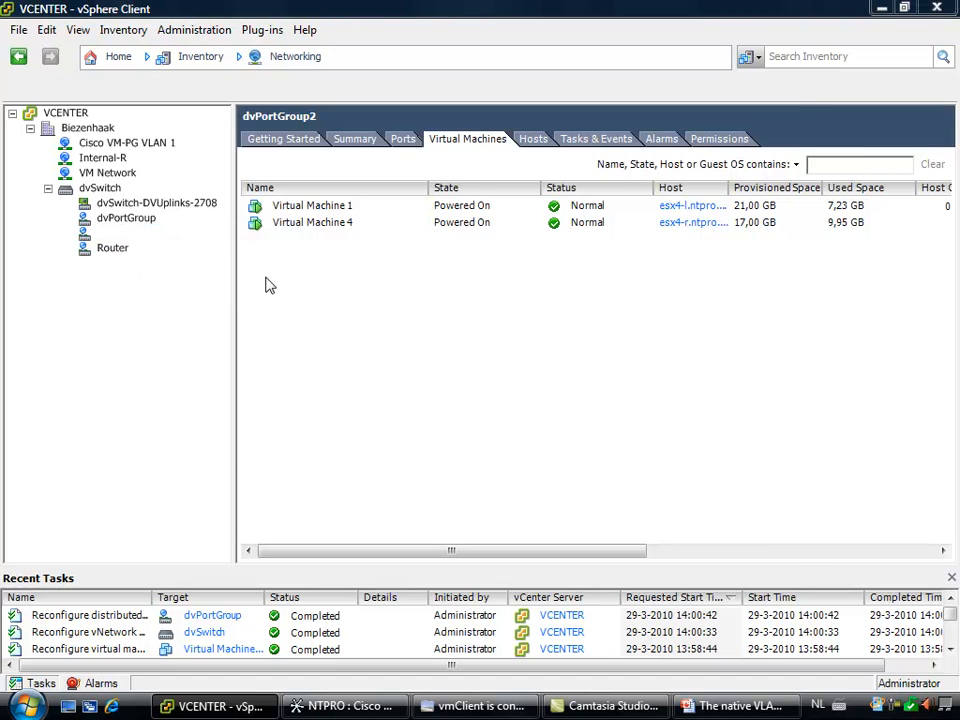
left_click(205, 211)
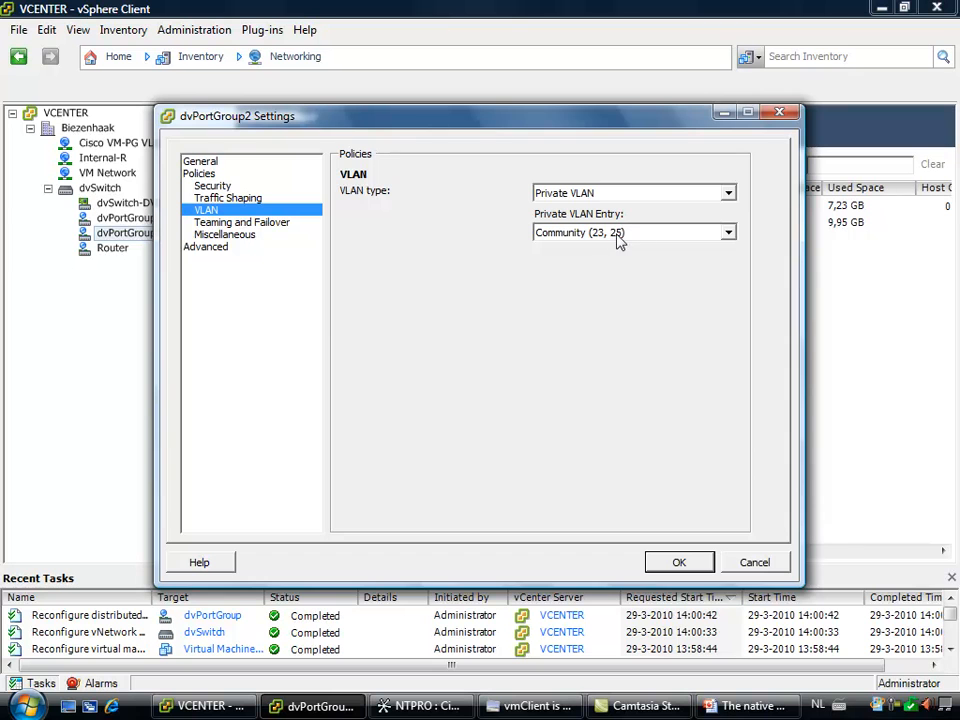
left_click(677, 563)
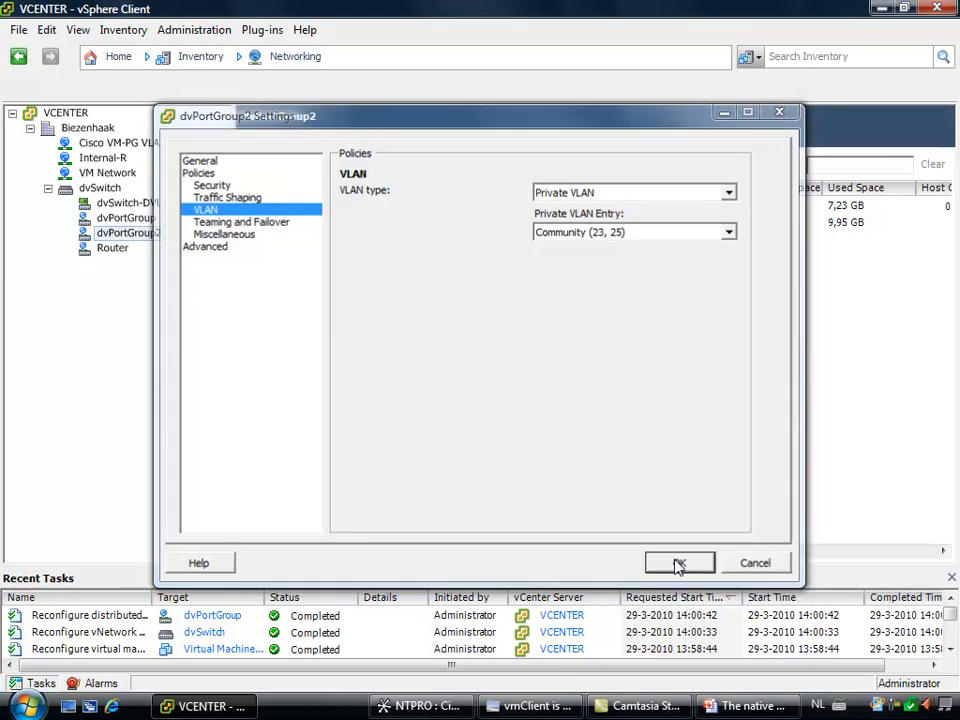
Check the private VLAN entry in dvPortGroup's VLAN policy and close the settings without changes
left_click(118, 217)
right_click(112, 217)
left_click(153, 252)
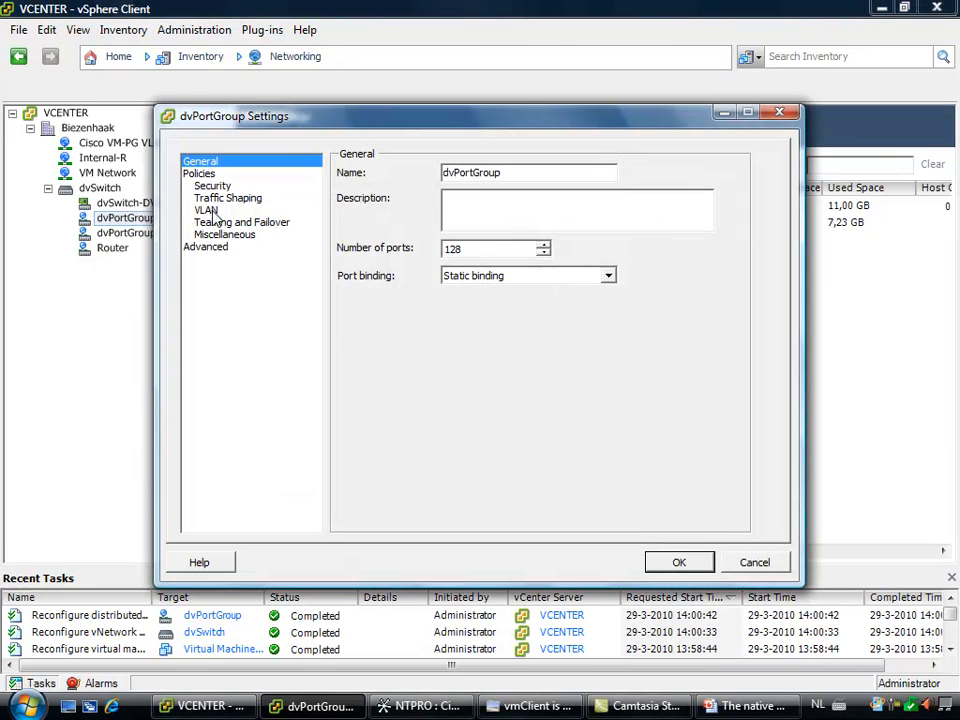
left_click(213, 216)
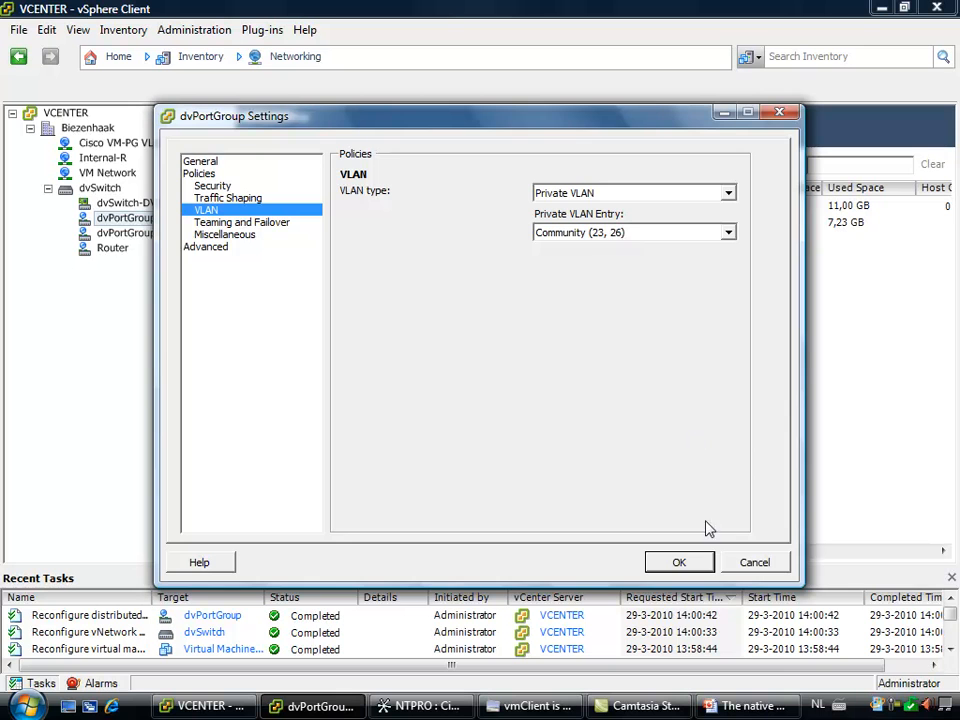
left_click(677, 561)
Switch to Cisco Network Assistant, check the switch's VLAN list and the VLANs allowed on its ports, and close the VLAN settings
left_click(350, 706)
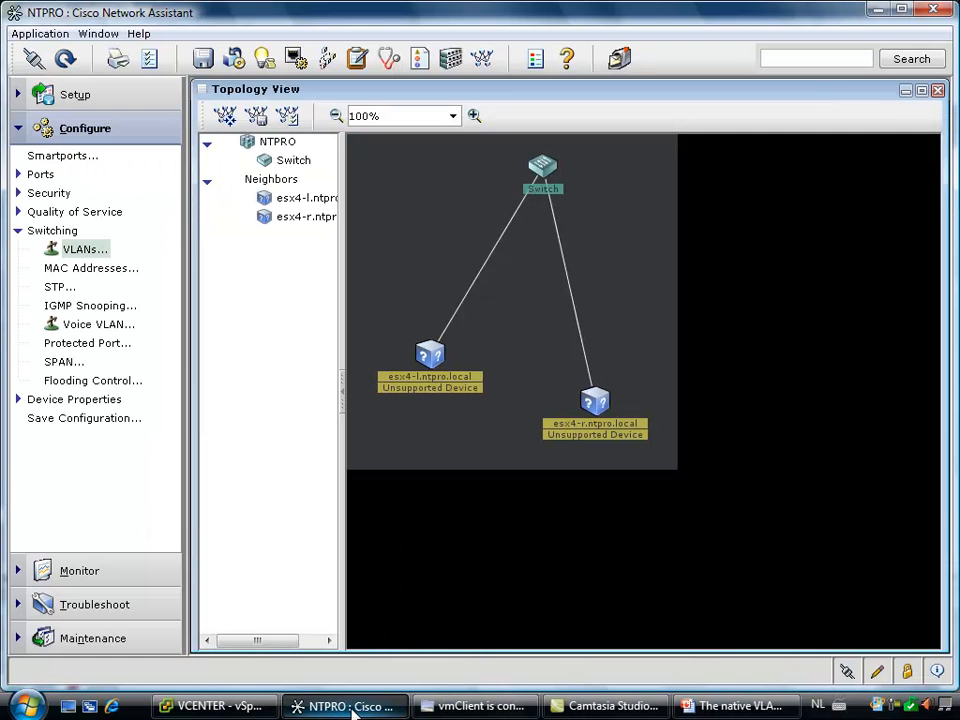
left_click(82, 250)
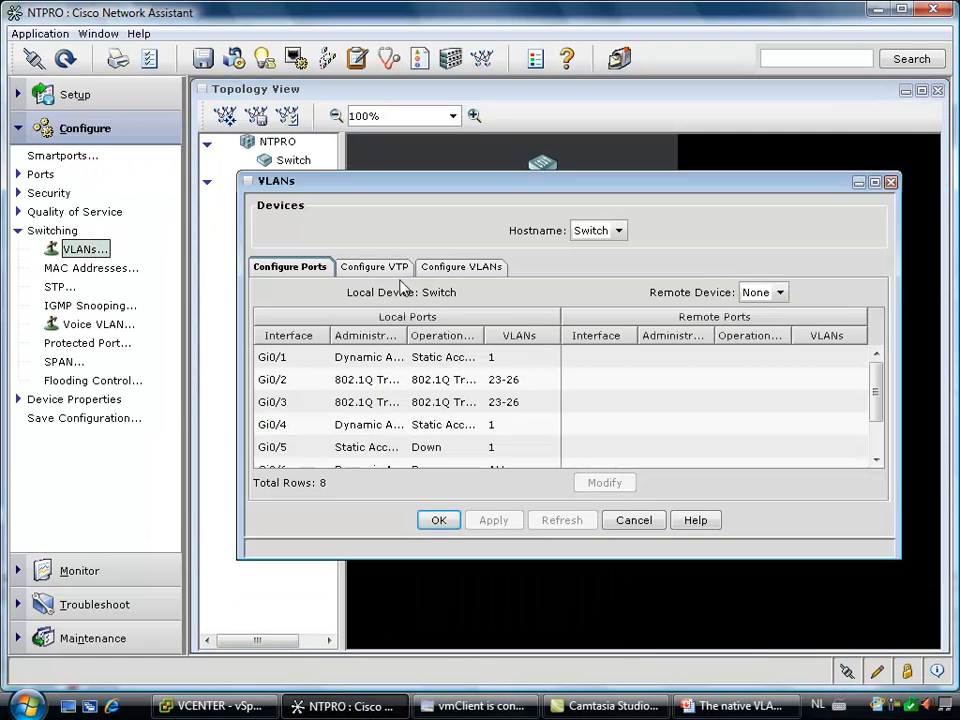
left_click(460, 267)
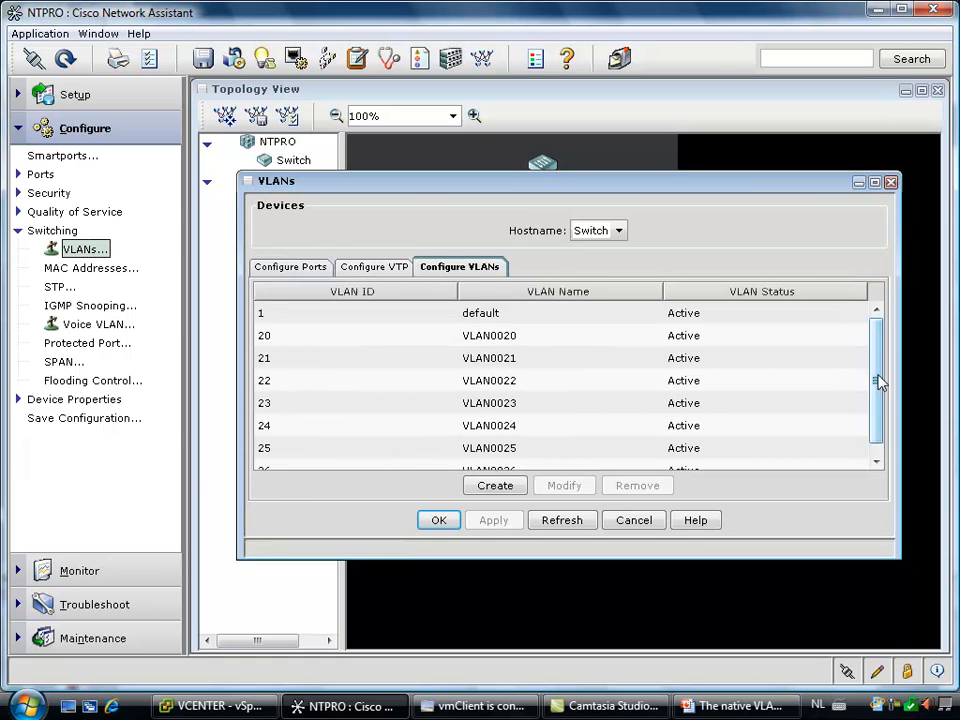
left_click_drag(878, 383, 876, 422)
left_click(309, 267)
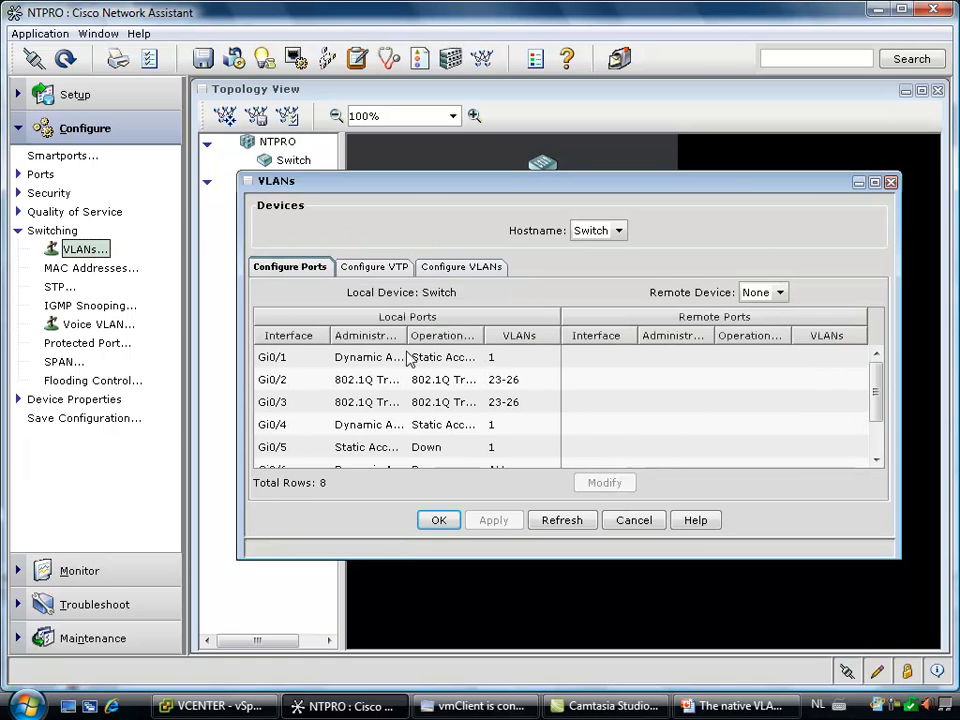
left_click(441, 519)
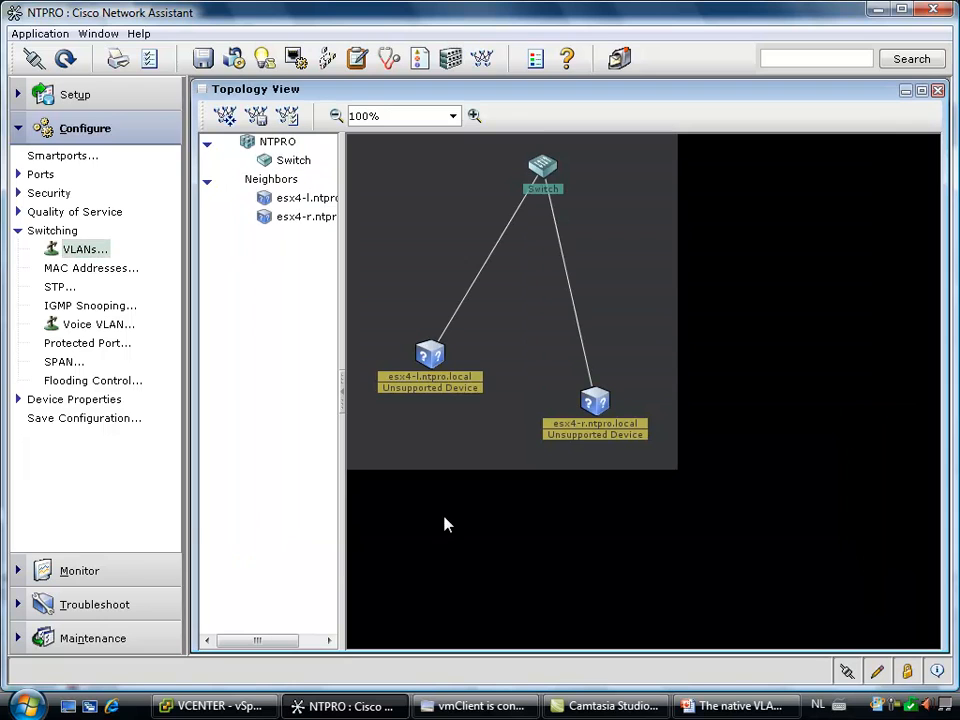
Switch to vmClient and ping vm3 from the command prompt of Virtual Machine 4, interrupting the ping early
left_click(475, 706)
key("Up")
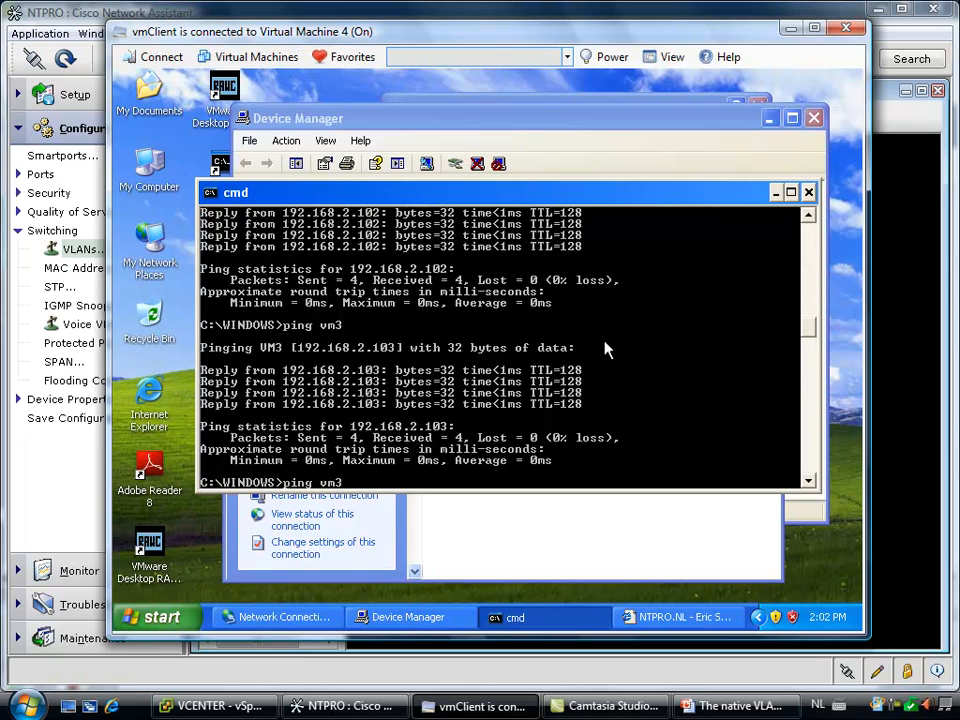
key("Return")
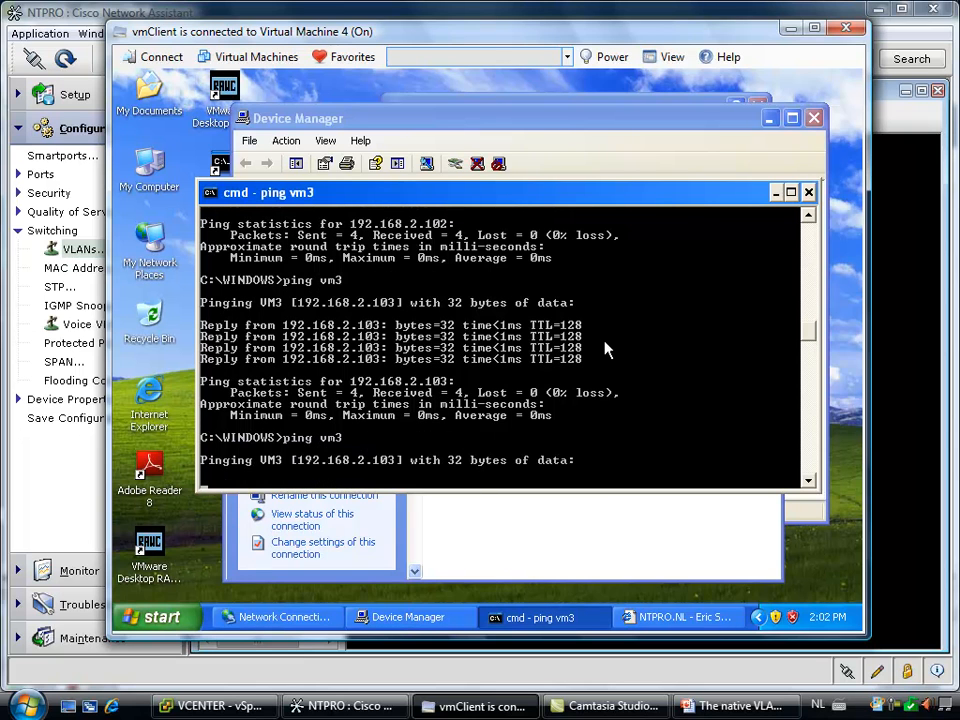
key("ctrl+c")
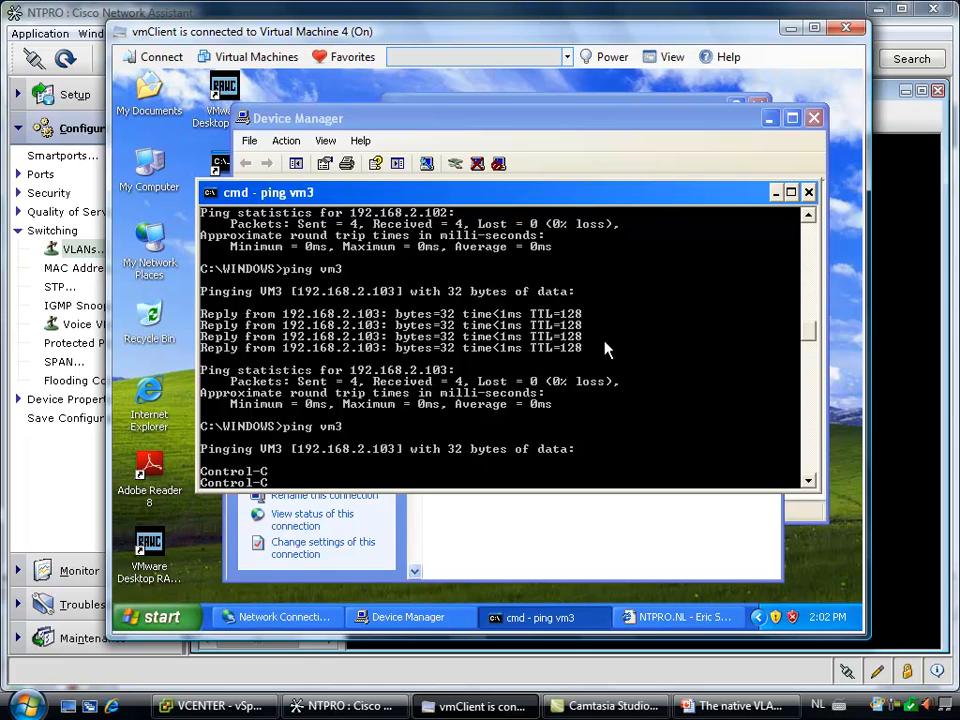
Ping vm2 from Virtual Machine 4 and interrupt the ping early
key("Up")
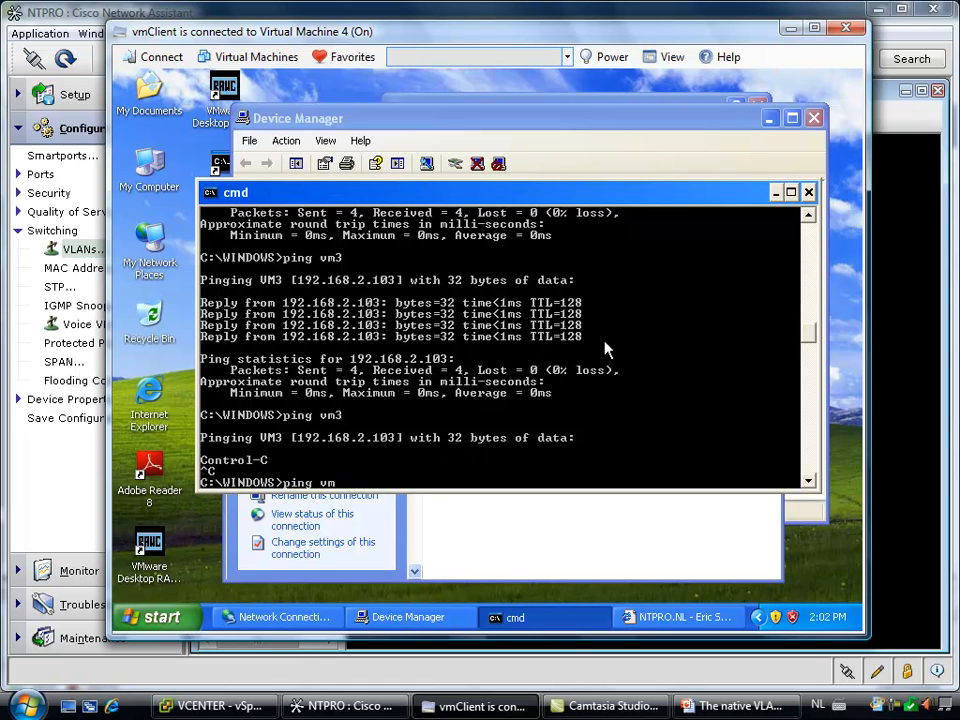
type("2")
key("Return")
key("ctrl+c")
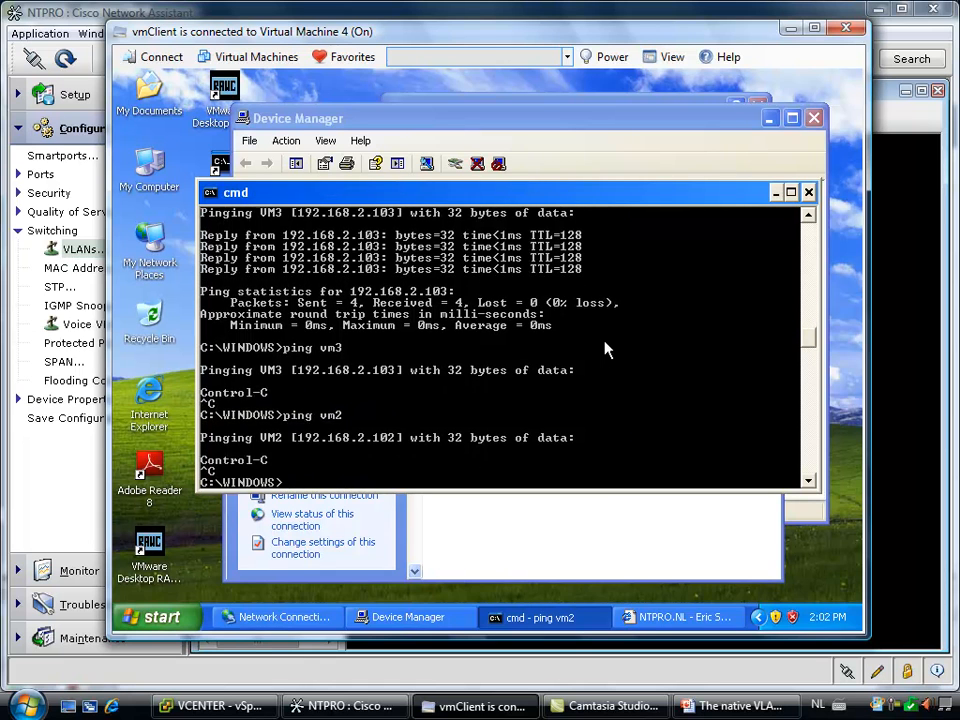
Ping vm1 from Virtual Machine 4 and open Internet Explorer there to test internet access
key("Up")
type("1")
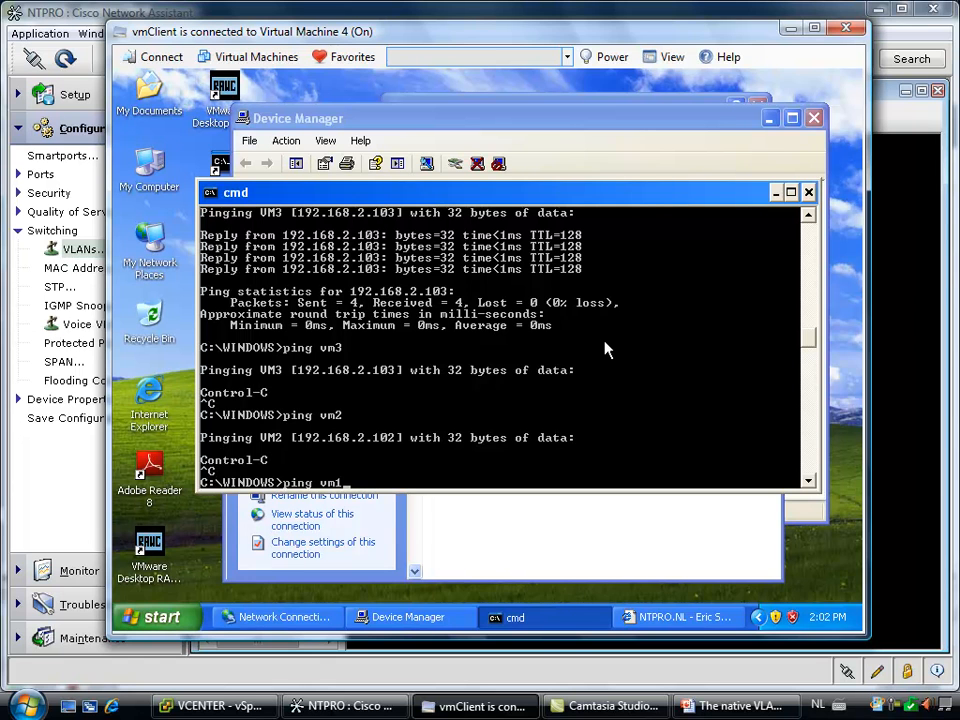
key("Return")
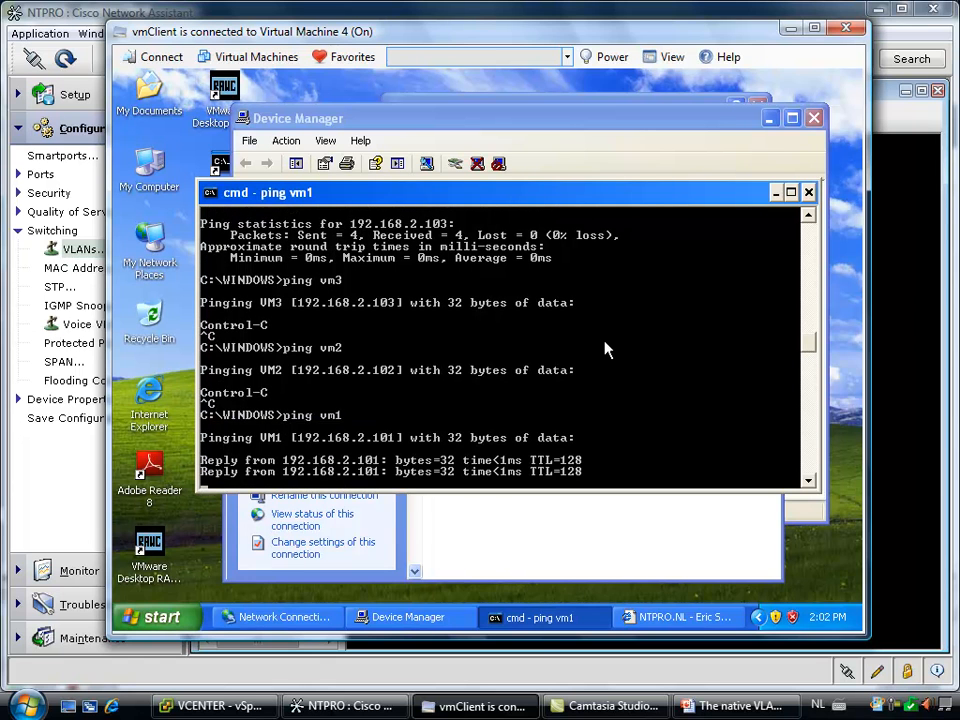
double_click(152, 388)
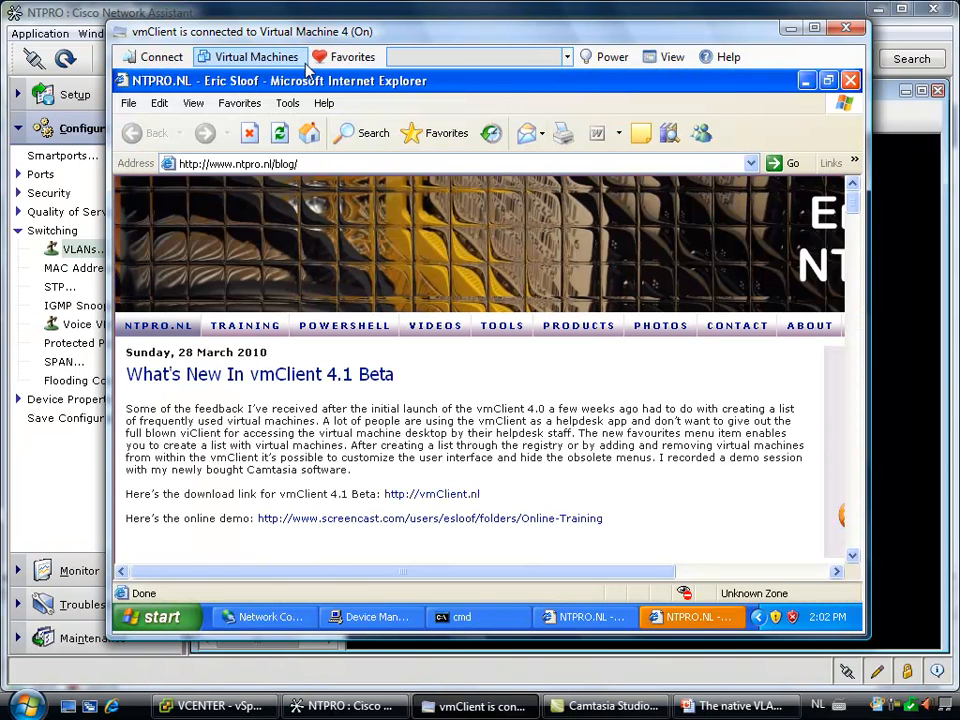
Connect to the favourite Virtual Machine 2 and ping vm1 from its command prompt, interrupting the ping early
left_click(336, 57)
left_click(363, 141)
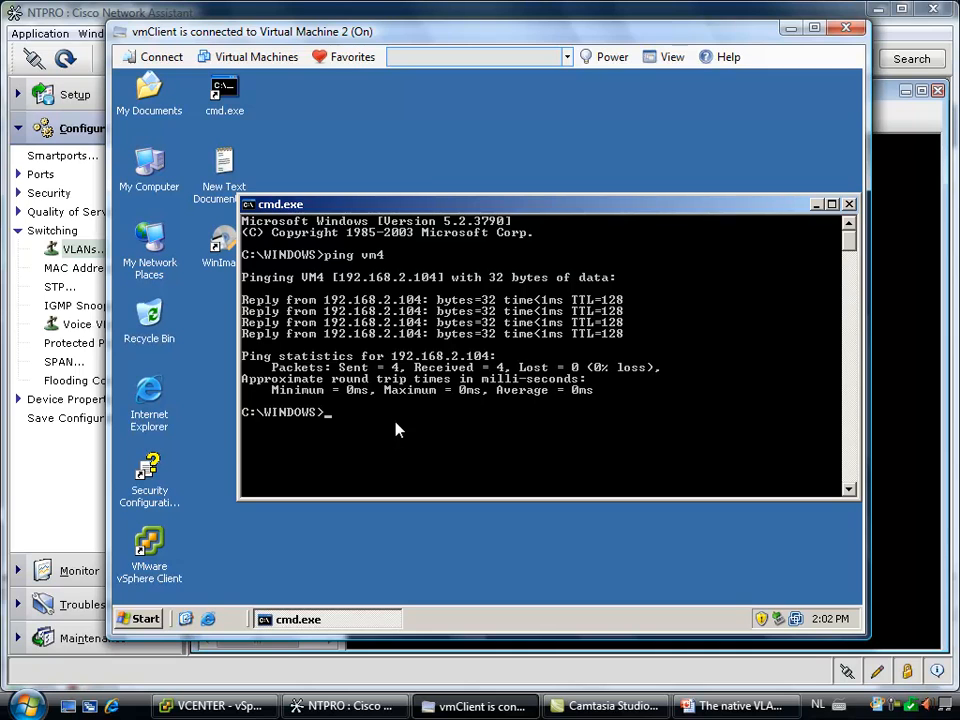
type("ping vm1")
key("Return")
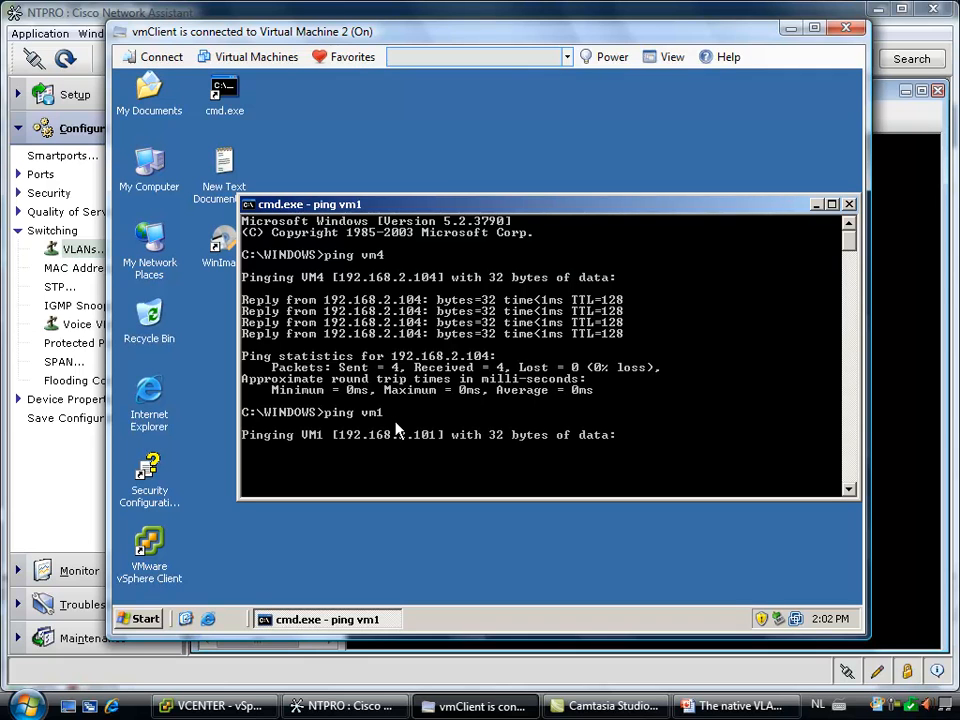
key("ctrl+c")
Ping vm4 from Virtual Machine 2 and interrupt the ping early
key("Up")
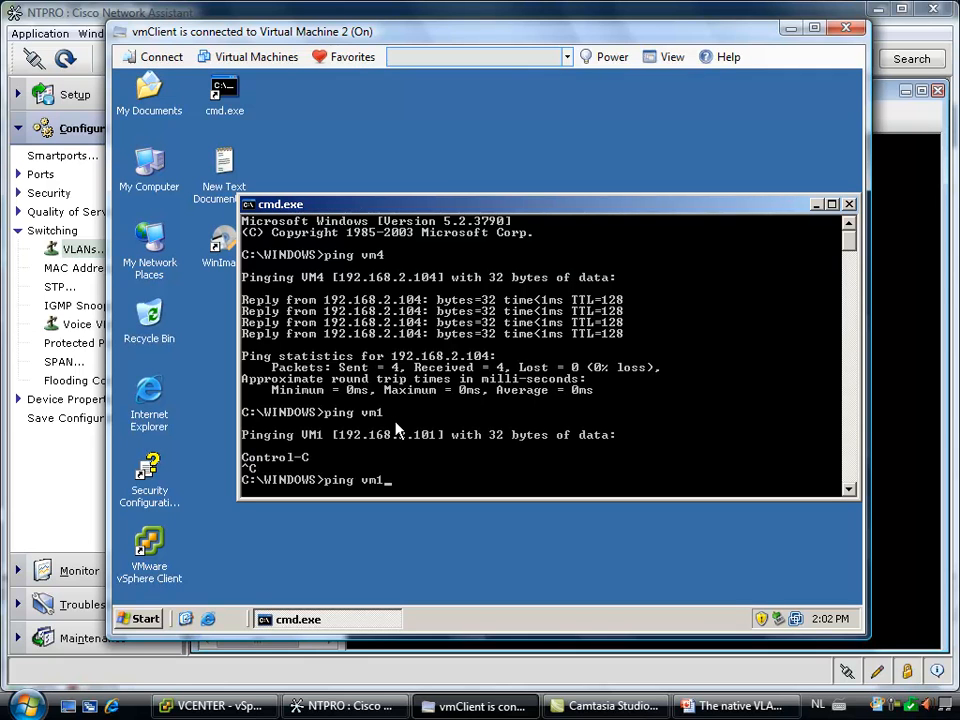
key("BackSpace")
type("4")
key("Return")
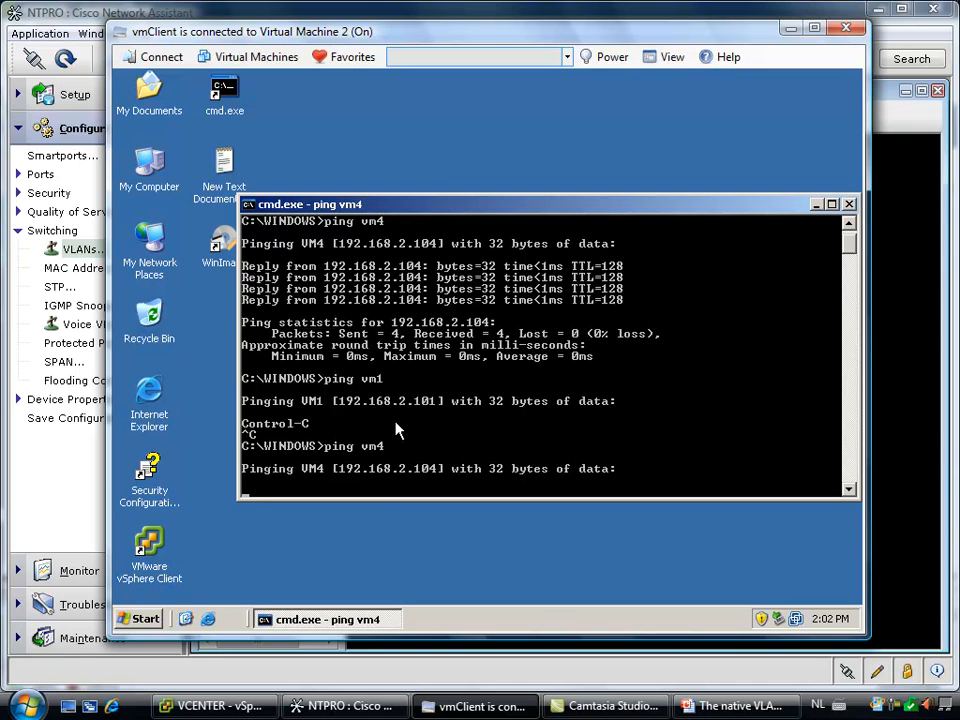
key("ctrl+c")
Ping vm3 from Virtual Machine 2, test internet access there with Internet Explorer, and minimize the browser
key("Up")
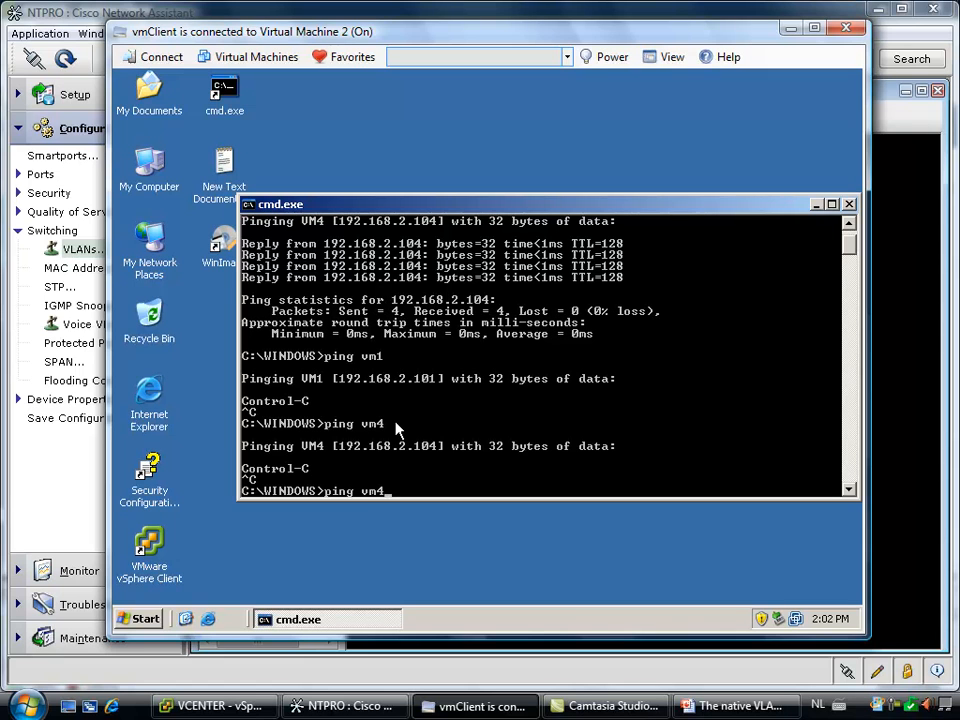
key("BackSpace")
type("3")
key("Return")
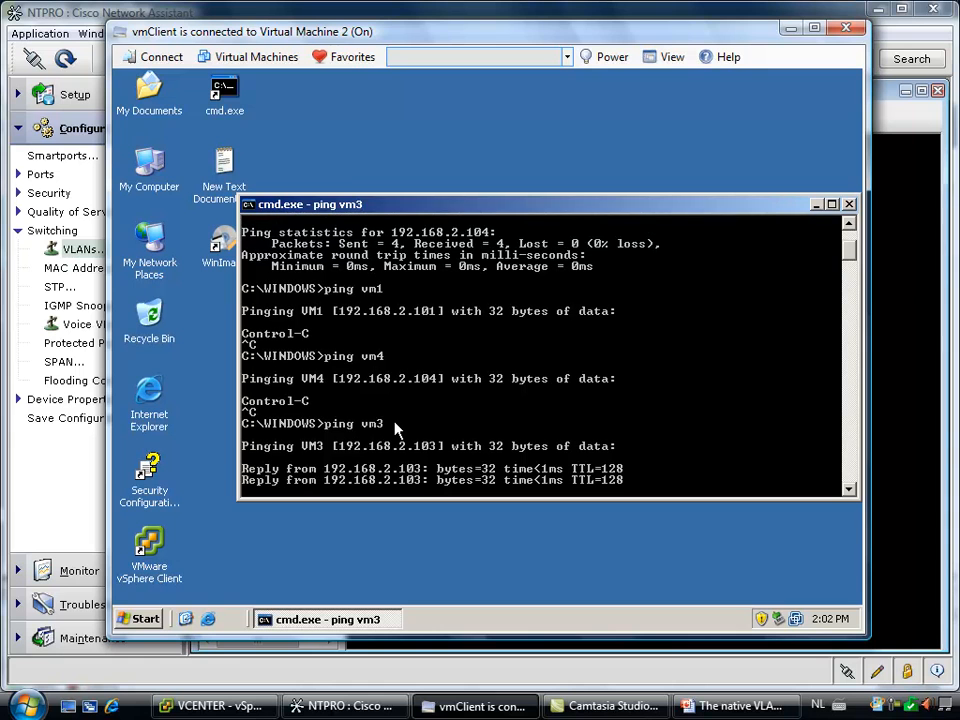
double_click(150, 392)
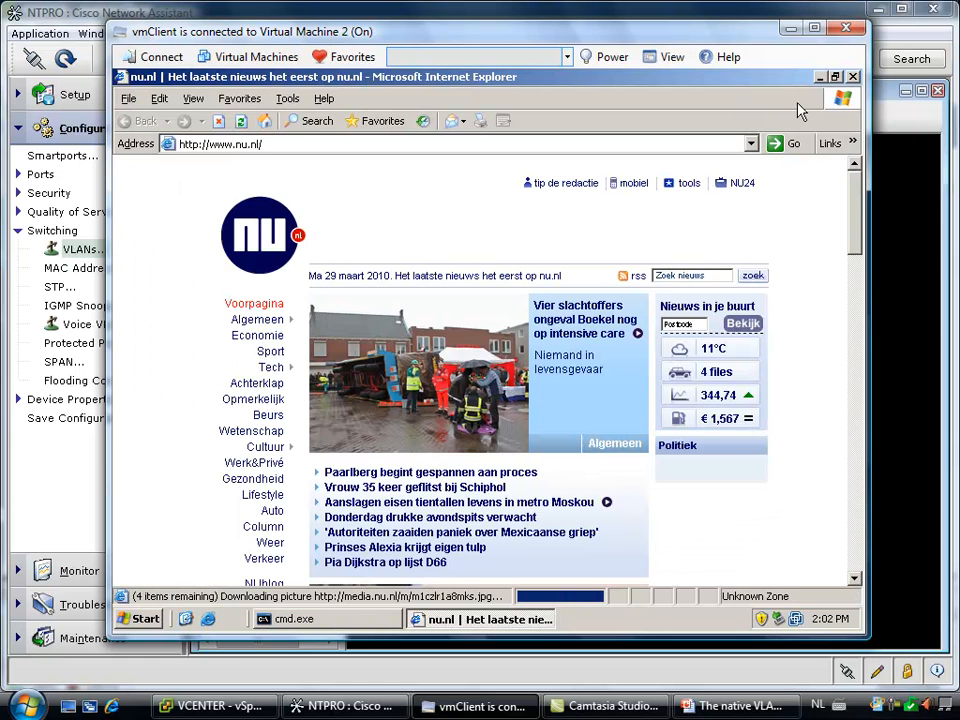
left_click(820, 77)
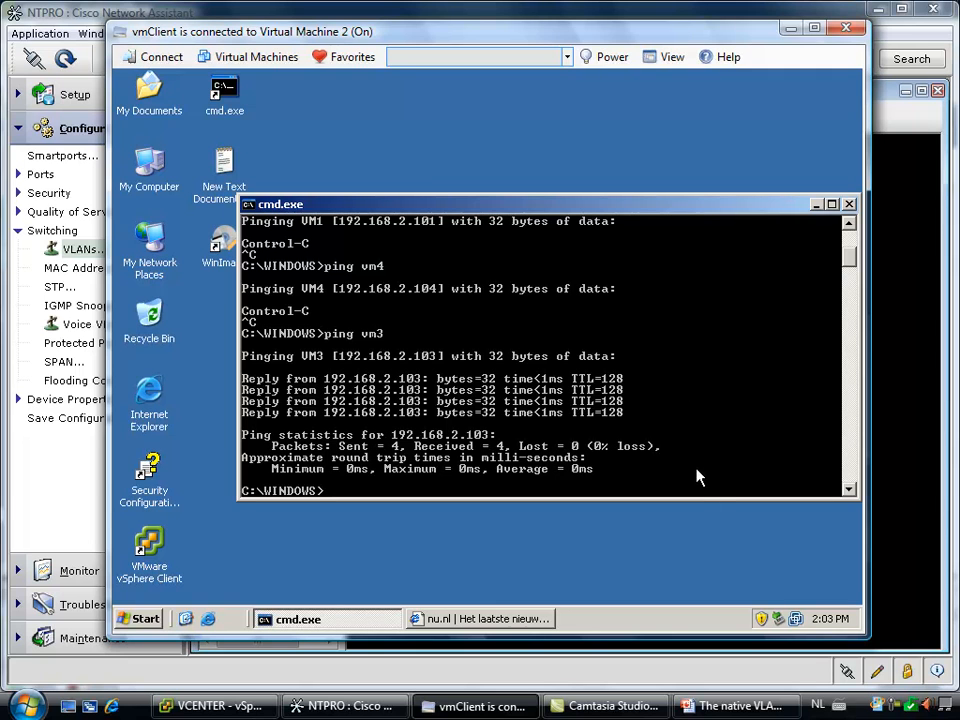
mouse_move(735, 710)
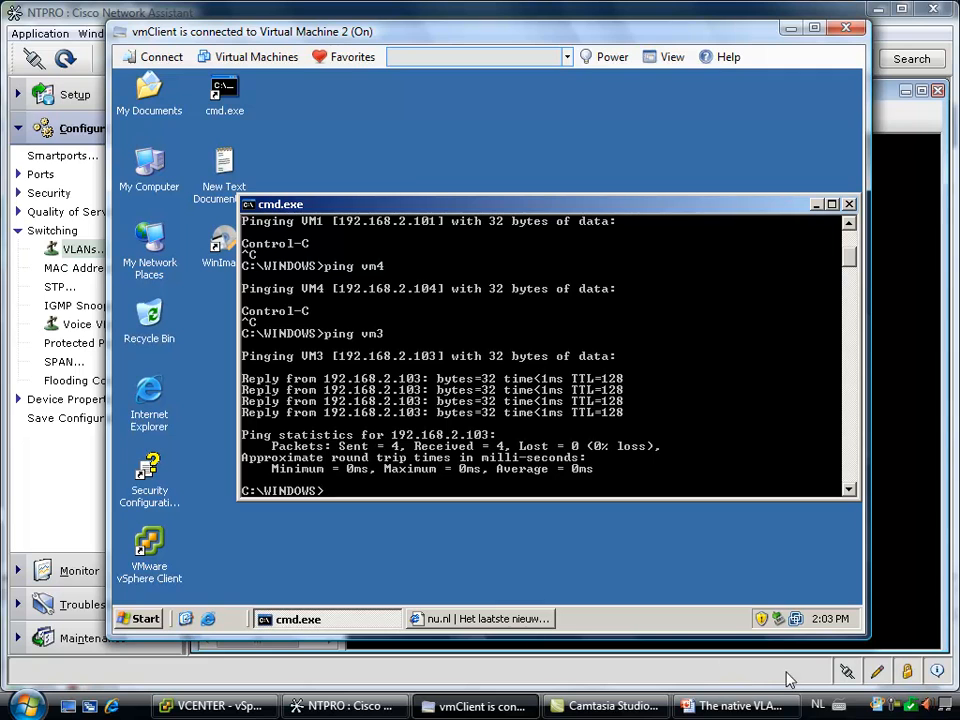
left_click(897, 707)
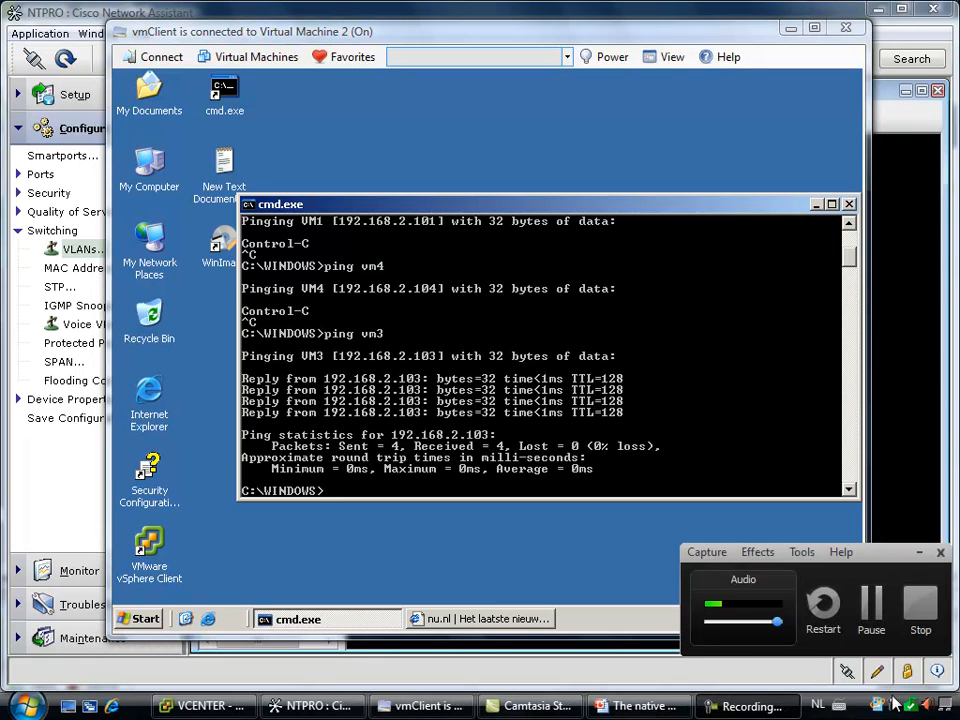